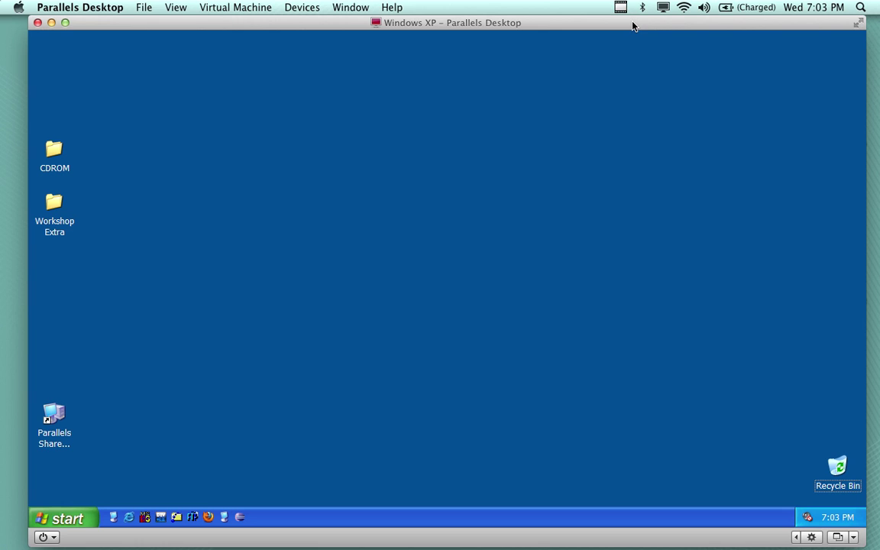
# Open the CDROM folder on the Windows XP desktop and look over its Windows folder and Readme.doc.
pyautogui.moveTo(634, 27); pyautogui.dragTo(634, 32)
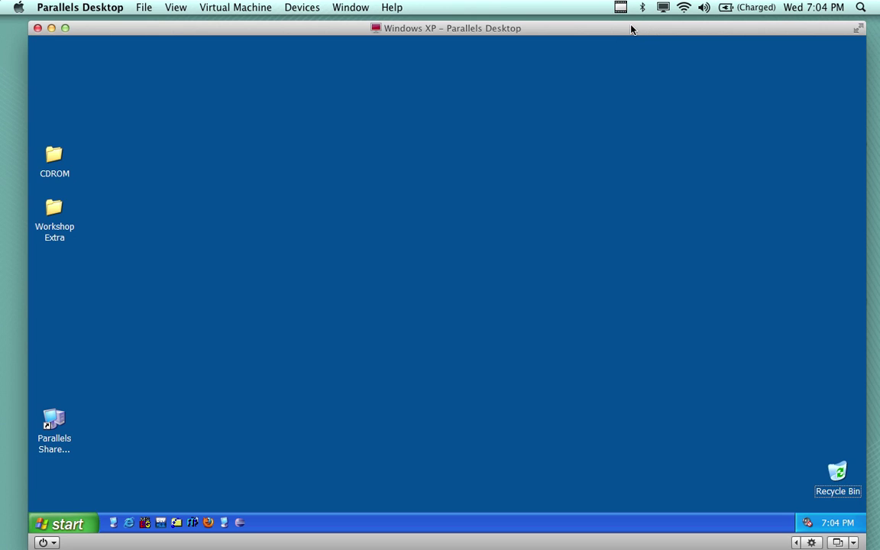
pyautogui.moveTo(622, 32); pyautogui.dragTo(620, 28)
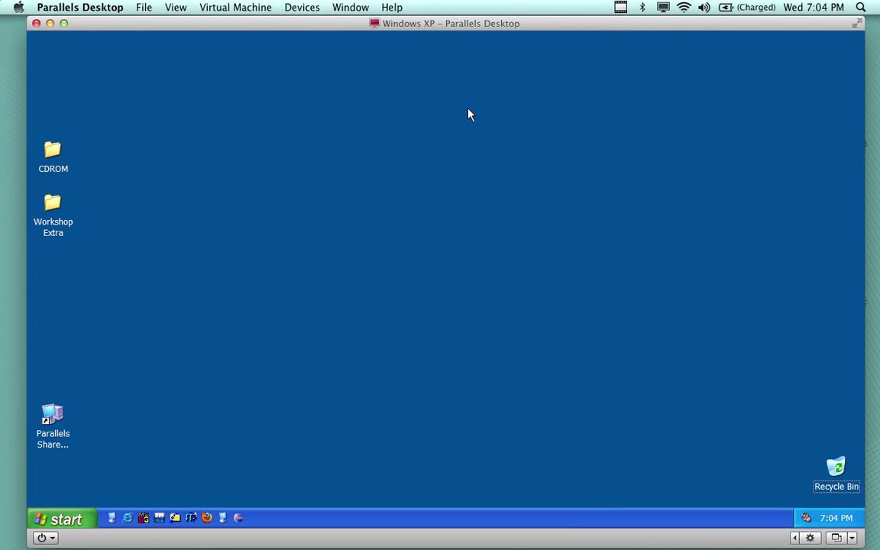
pyautogui.doubleClick(53, 151)
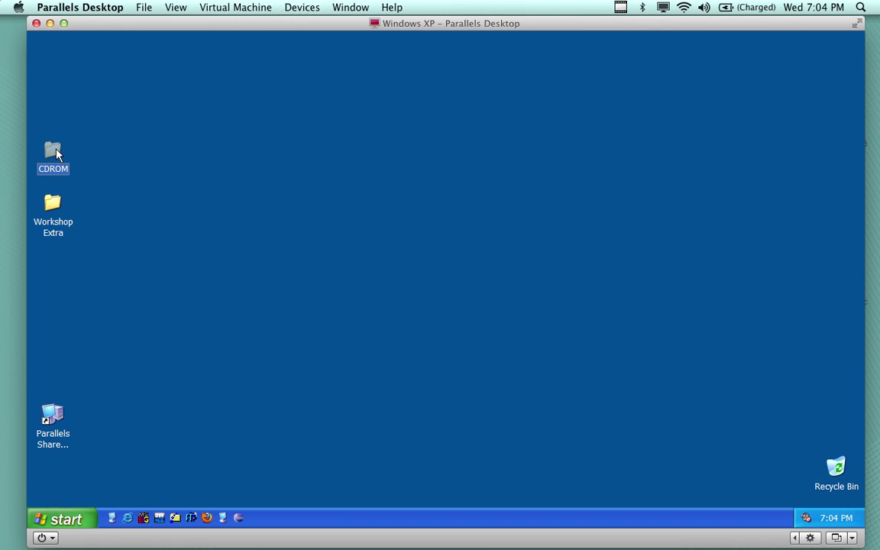
pyautogui.moveTo(273, 90); pyautogui.dragTo(439, 62)
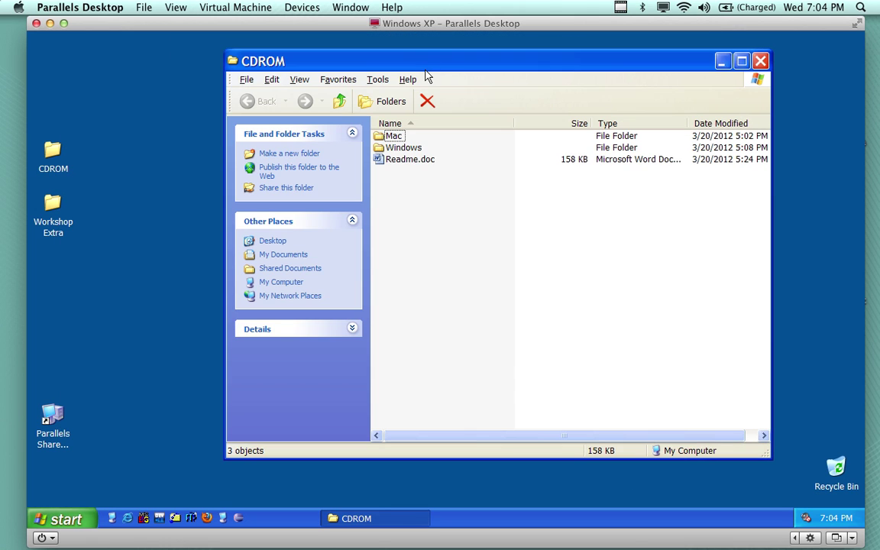
pyautogui.moveTo(393, 49); pyautogui.dragTo(371, 34)
pyautogui.click(383, 133)
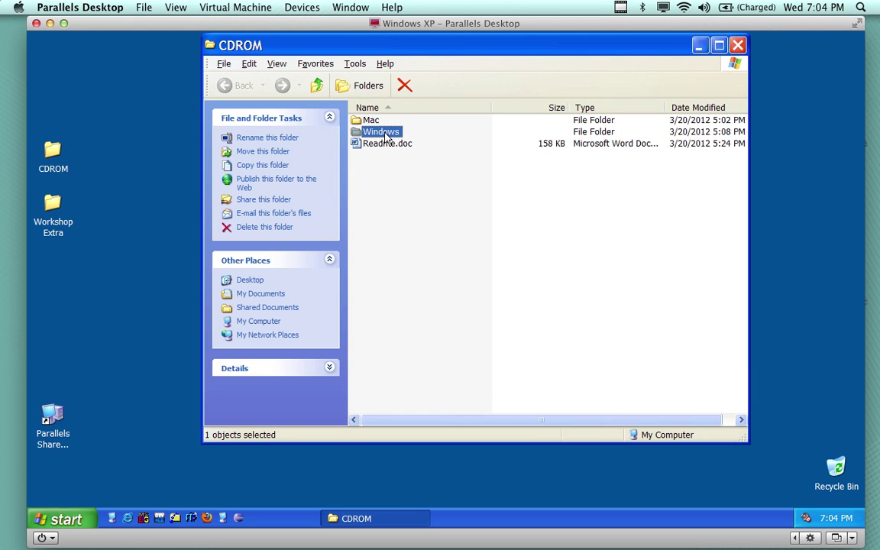
pyautogui.click(393, 145)
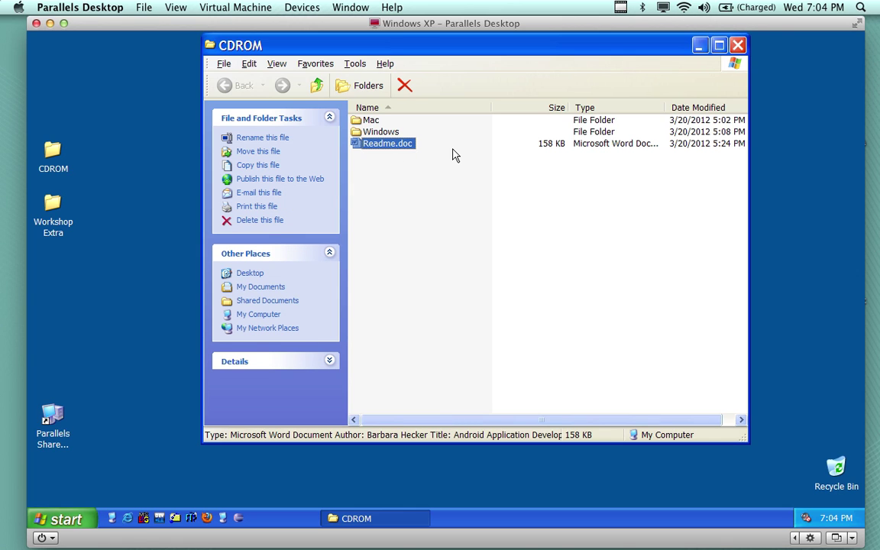
# Open the Windows folder and examine its Android SDK, Eclipse and JDK files in 32-bit and 64-bit versions, closing the folder when done.
pyautogui.doubleClick(381, 133)
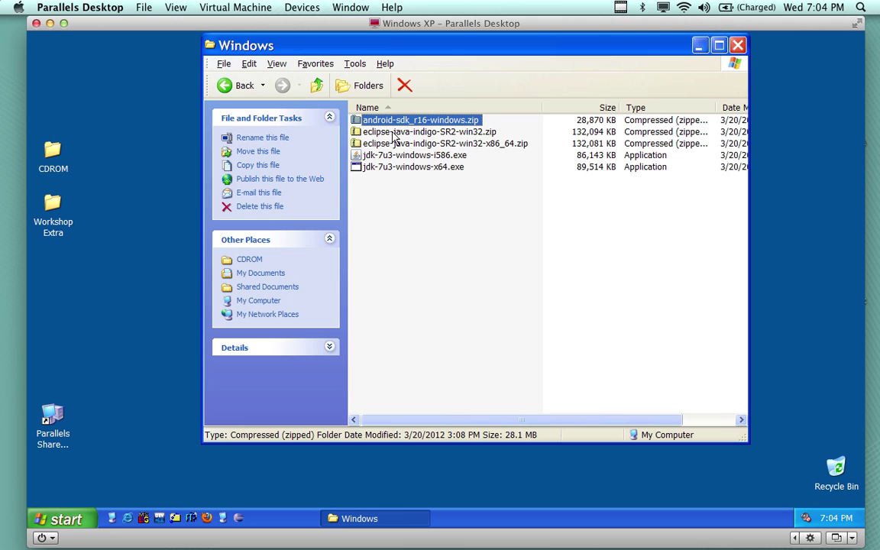
pyautogui.click(362, 130)
pyautogui.click(450, 143)
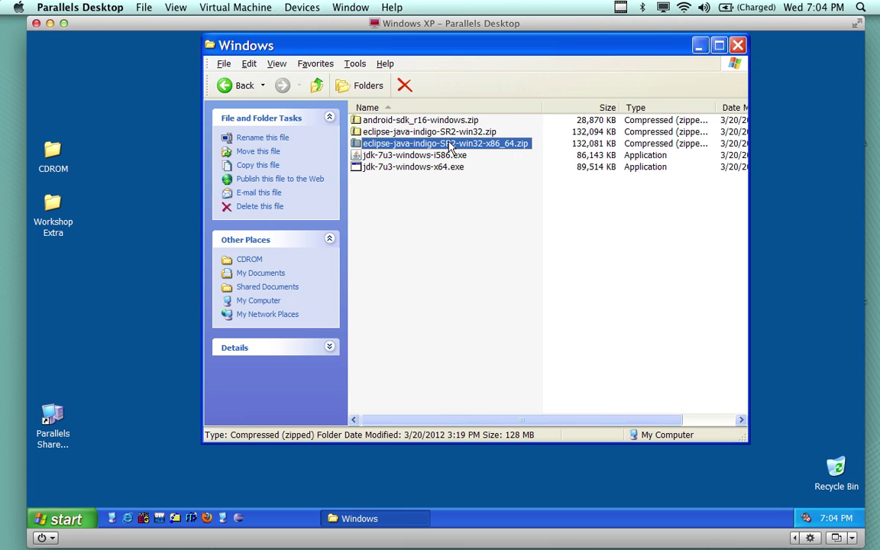
pyautogui.click(397, 155)
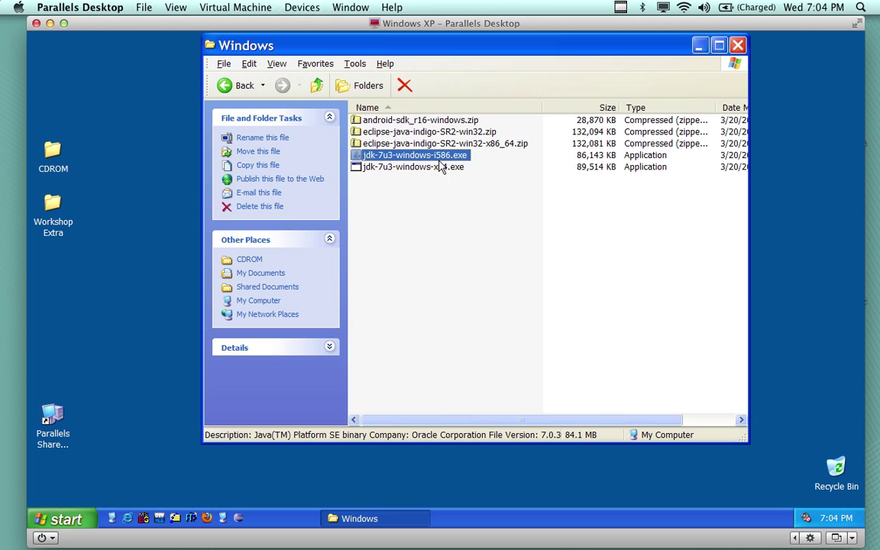
pyautogui.click(400, 166)
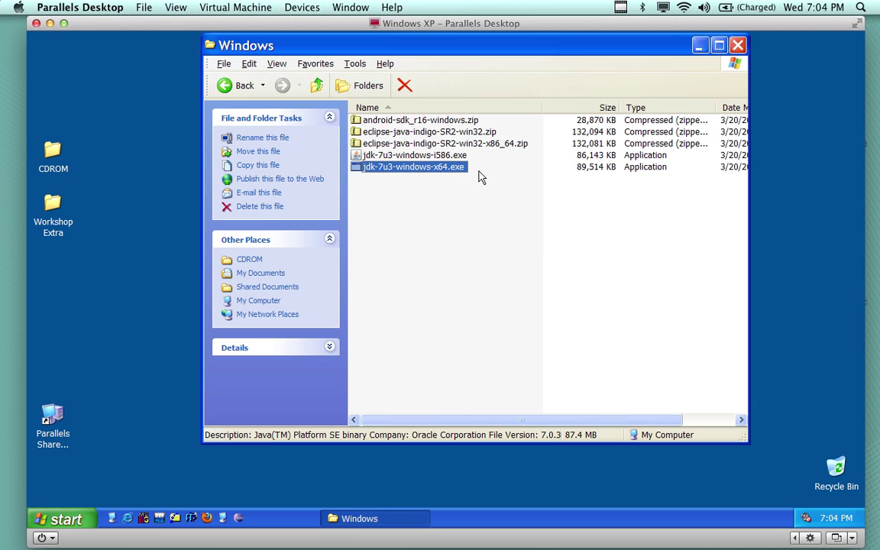
pyautogui.press('Up')
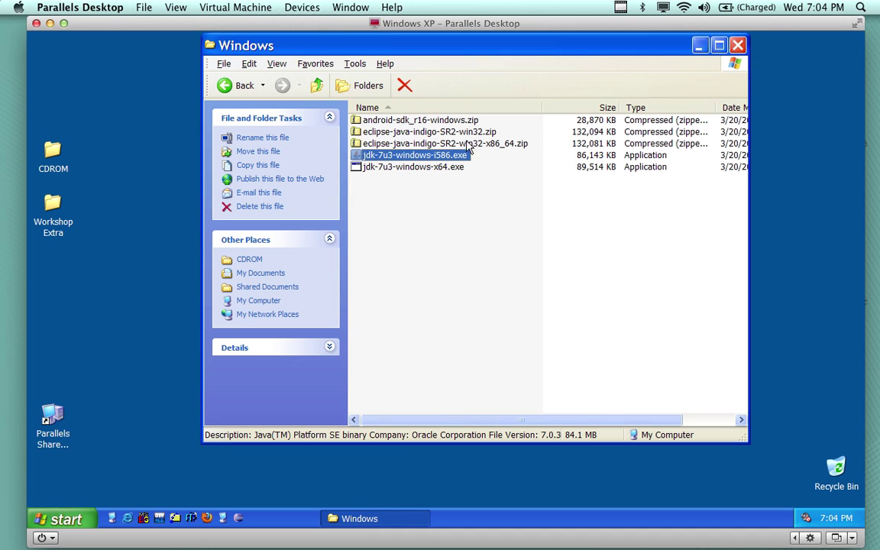
pyautogui.press('Up')
pyautogui.press('Up')
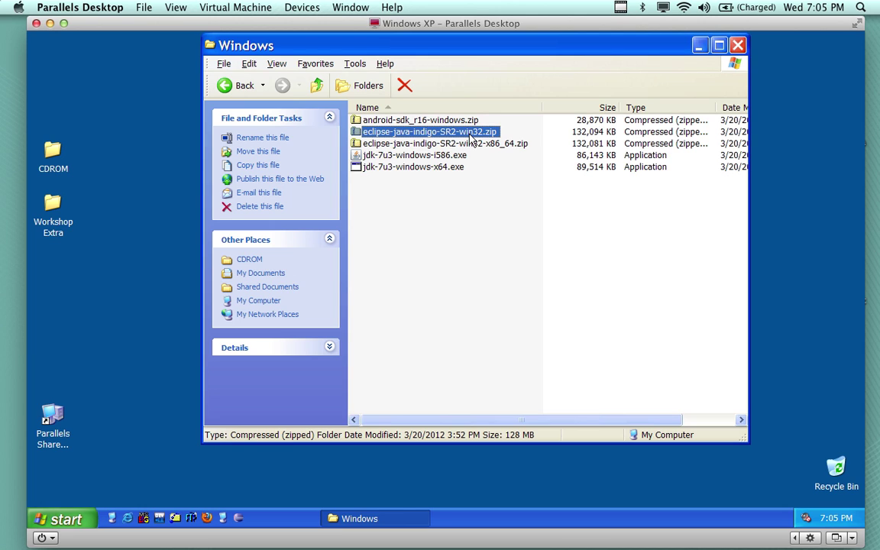
pyautogui.moveTo(483, 48); pyautogui.dragTo(461, 52)
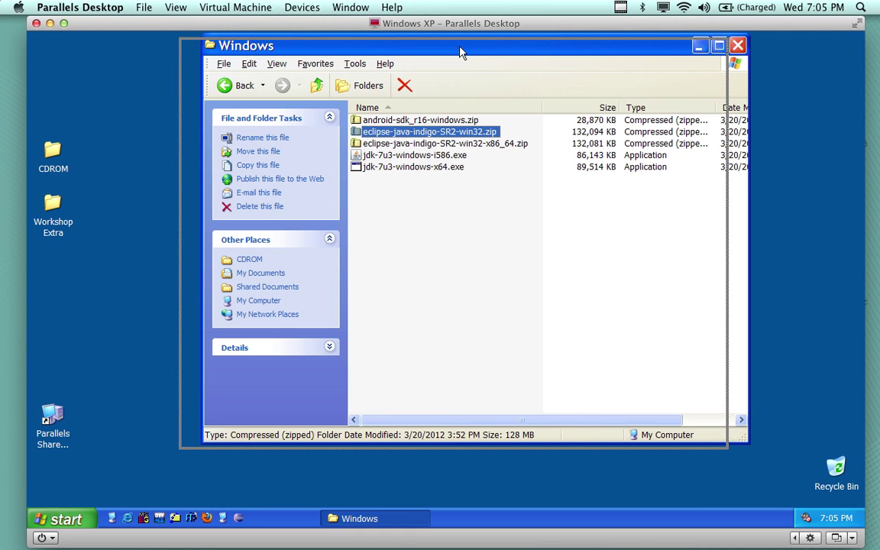
pyautogui.moveTo(461, 52); pyautogui.dragTo(460, 52)
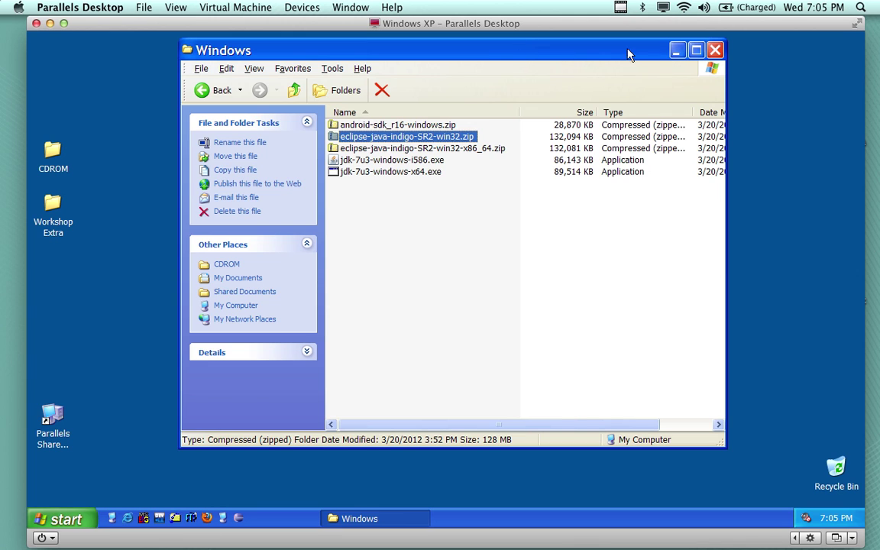
pyautogui.click(715, 50)
# Open an MS-DOS prompt in Windows XP and run javac to check the Java compiler installation.
pyautogui.moveTo(697, 24); pyautogui.dragTo(677, 28)
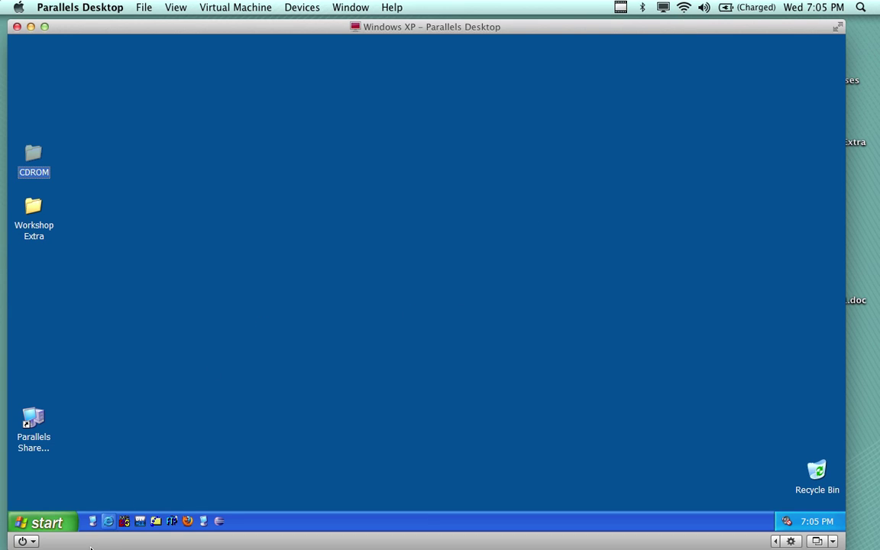
pyautogui.click(123, 521)
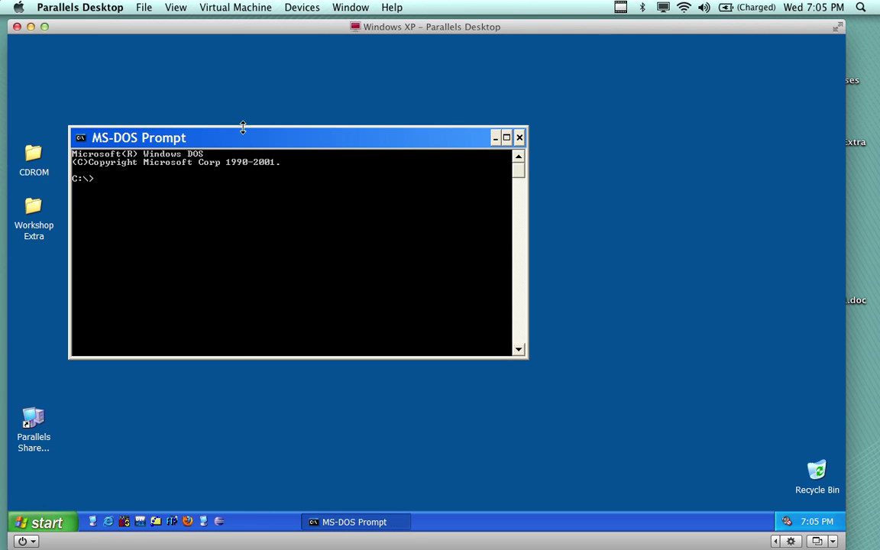
pyautogui.moveTo(208, 131); pyautogui.dragTo(310, 113)
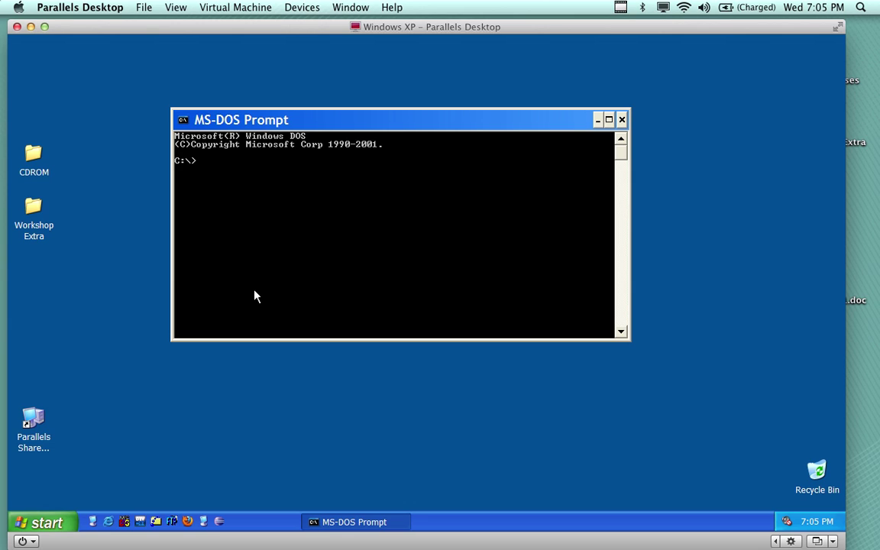
pyautogui.write('javac')
pyautogui.press('Return')
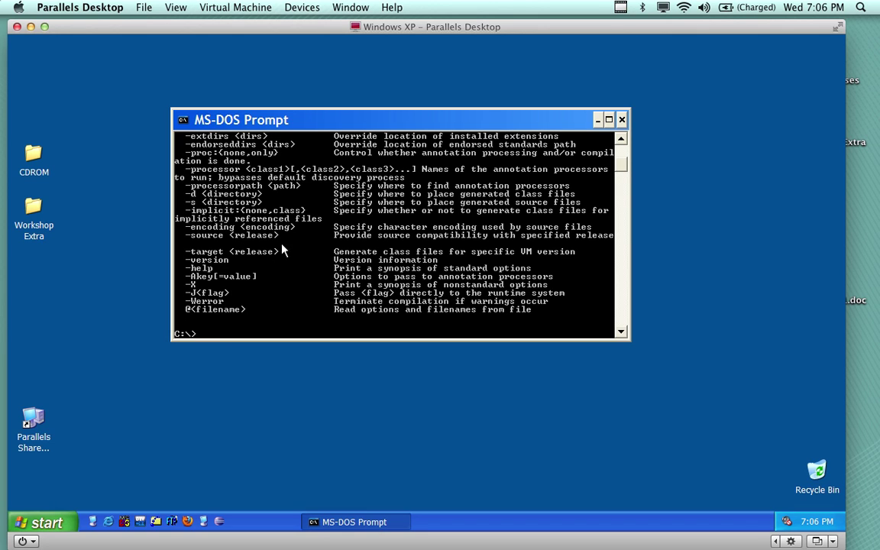
pyautogui.moveTo(298, 122); pyautogui.dragTo(279, 117)
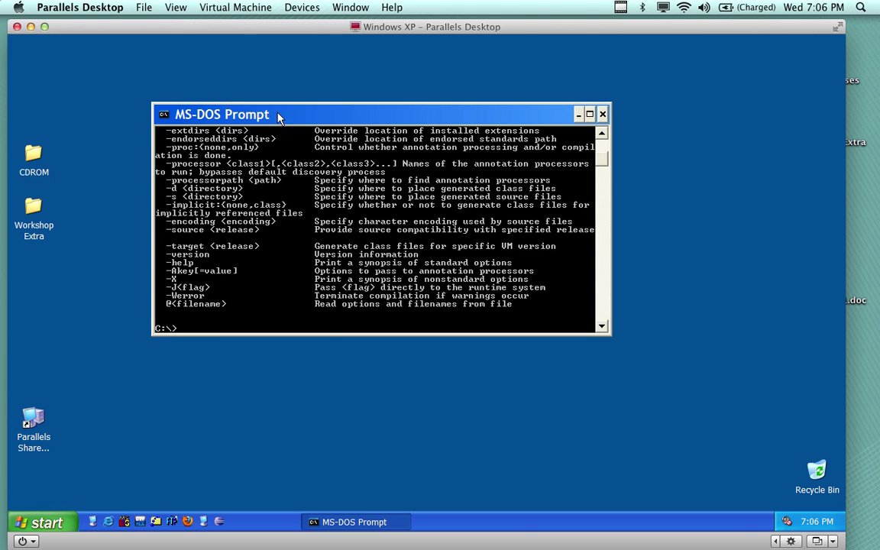
# Switch to the Mac Terminal, run javac to check for the Java compiler, and close the Terminal window.
pyautogui.moveTo(448, 539)
pyautogui.click(514, 525)
pyautogui.write('javac')
pyautogui.press('Return')
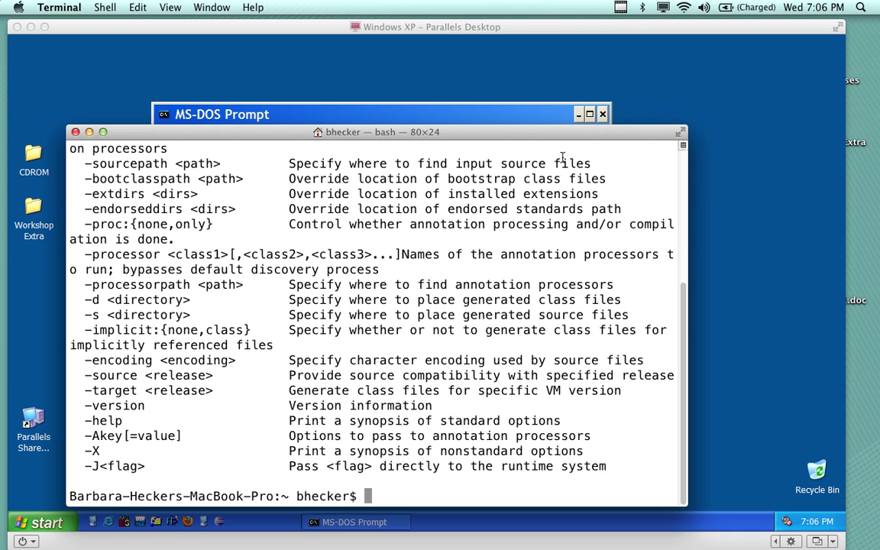
pyautogui.click(75, 132)
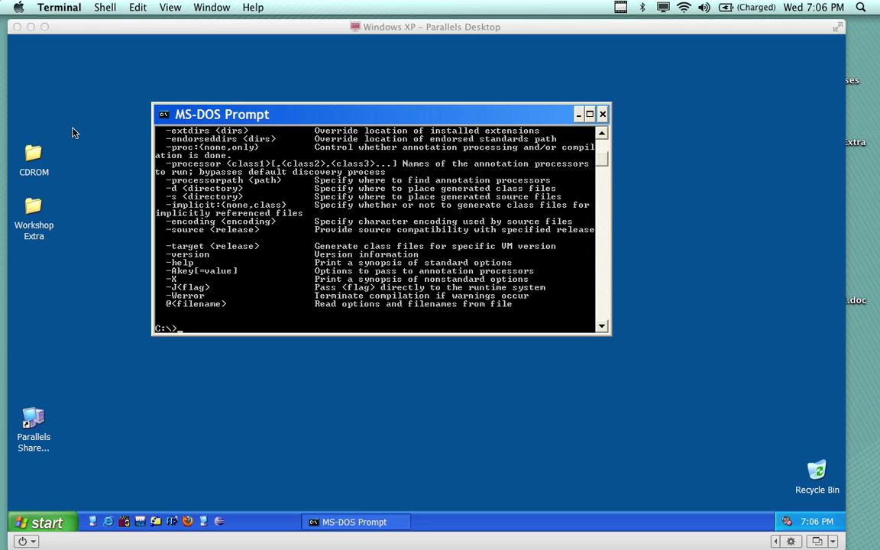
# Close the MS-DOS prompt in Windows XP, forcing the program to end immediately.
pyautogui.click(546, 109)
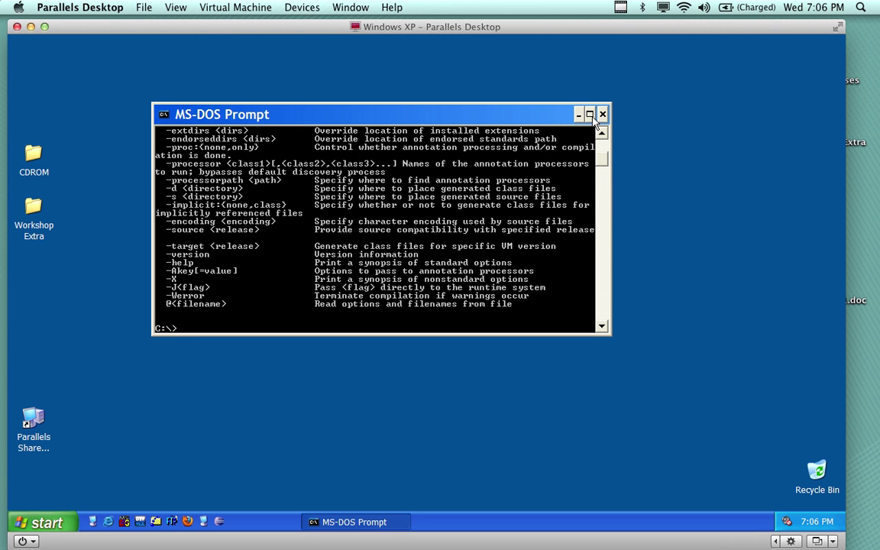
pyautogui.click(603, 114)
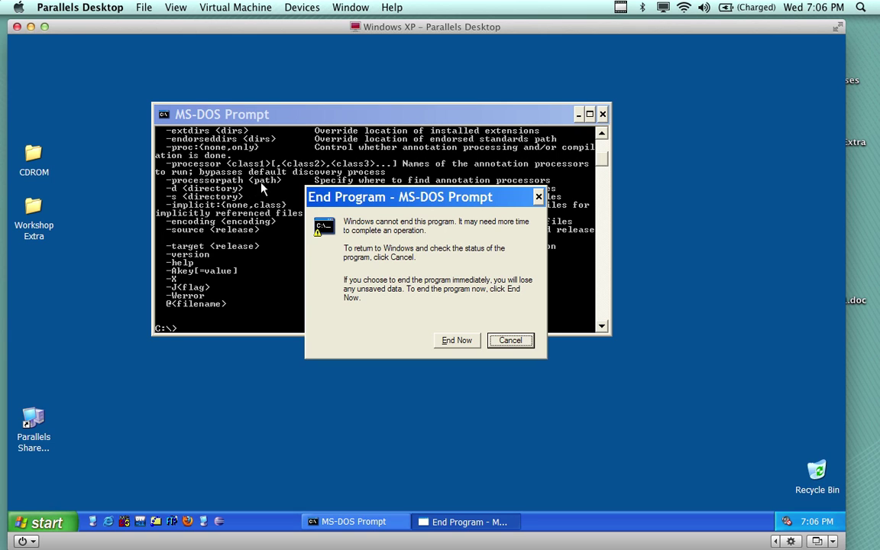
pyautogui.click(463, 343)
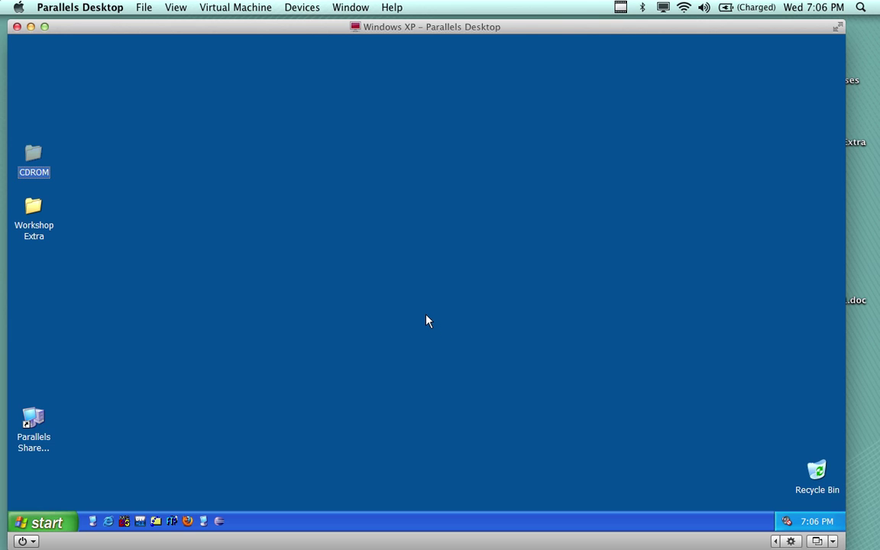
pyautogui.click(207, 163)
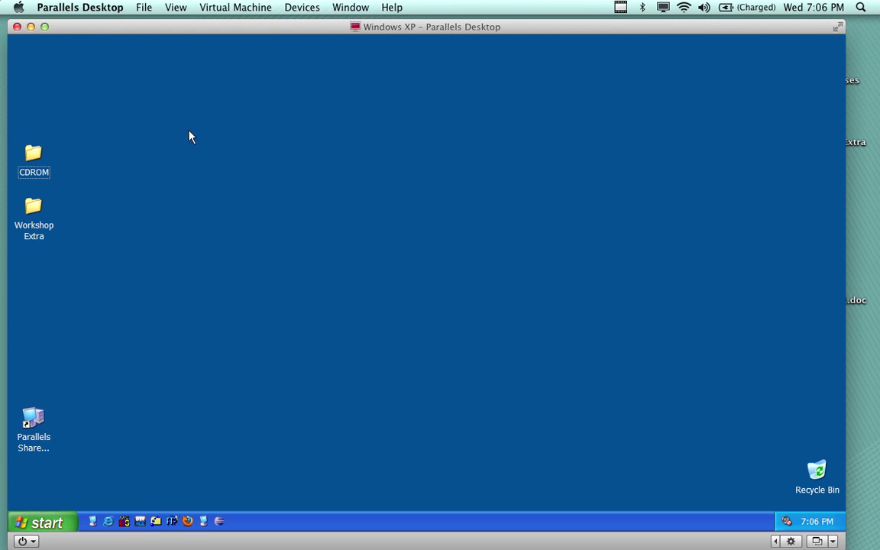
# Open Readme.doc from the CDROM folder in Microsoft Word and move its window toward the desktop icons.
pyautogui.doubleClick(33, 153)
pyautogui.doubleClick(366, 148)
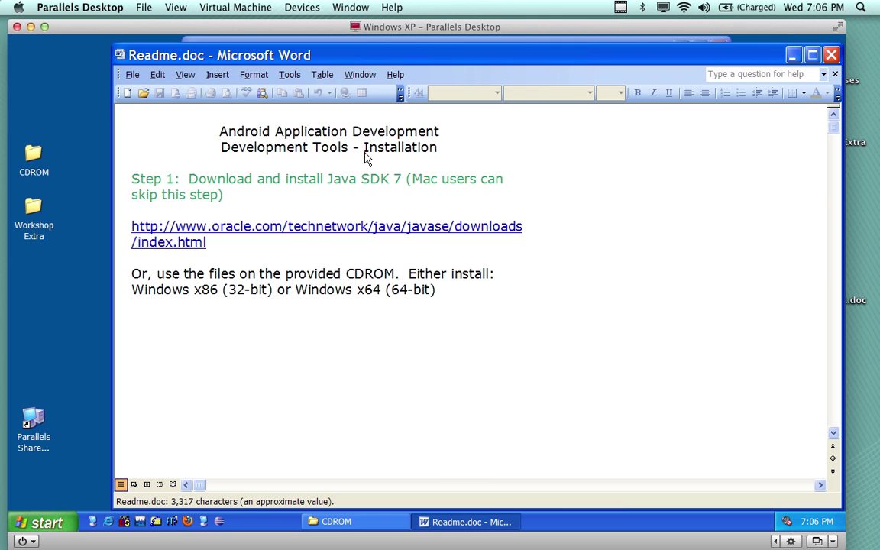
pyautogui.moveTo(453, 59); pyautogui.dragTo(389, 56)
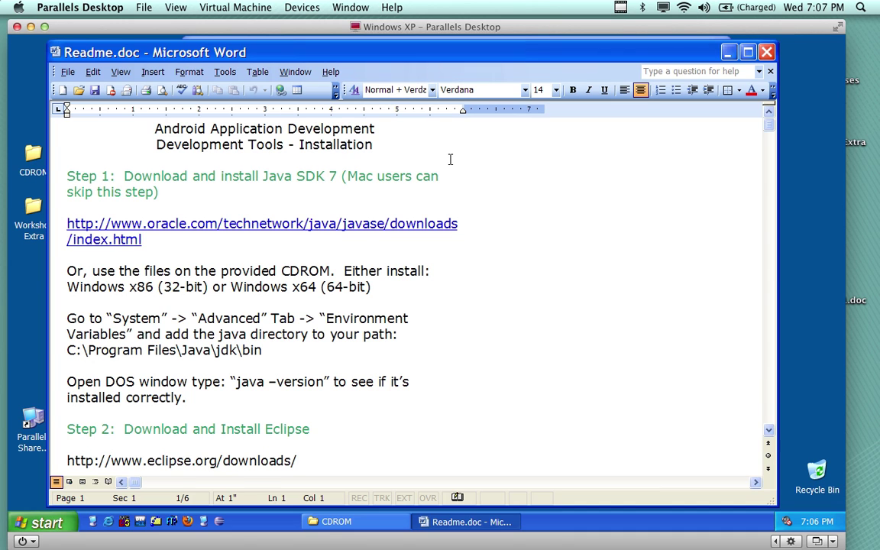
# Read the Readme's installation instructions for Java SDK 7, Eclipse and the Android plug-in tools.
pyautogui.scroll(-8, 450, 158)
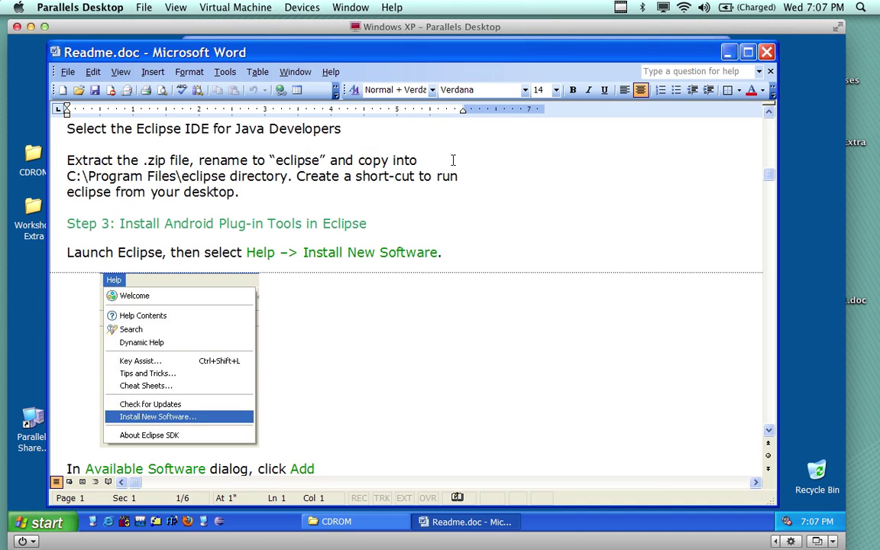
pyautogui.scroll(7, 452, 160)
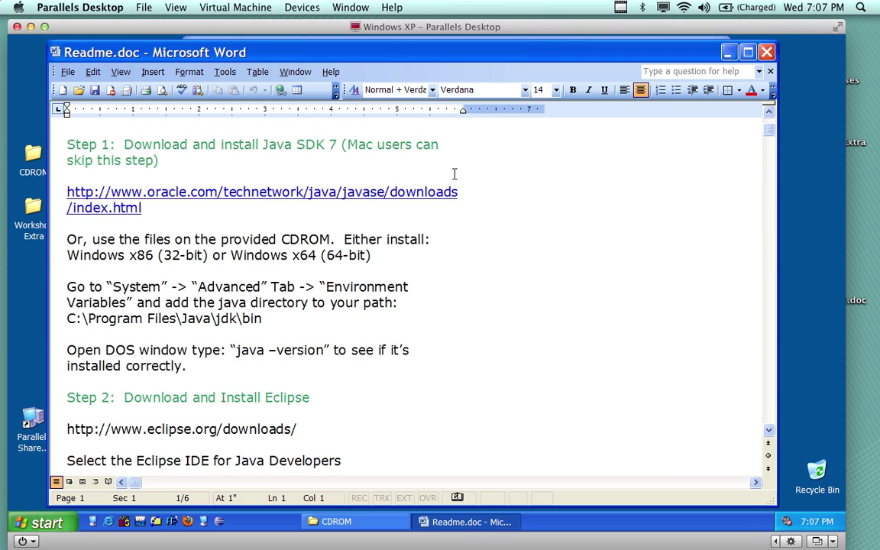
pyautogui.scroll(1, 454, 174)
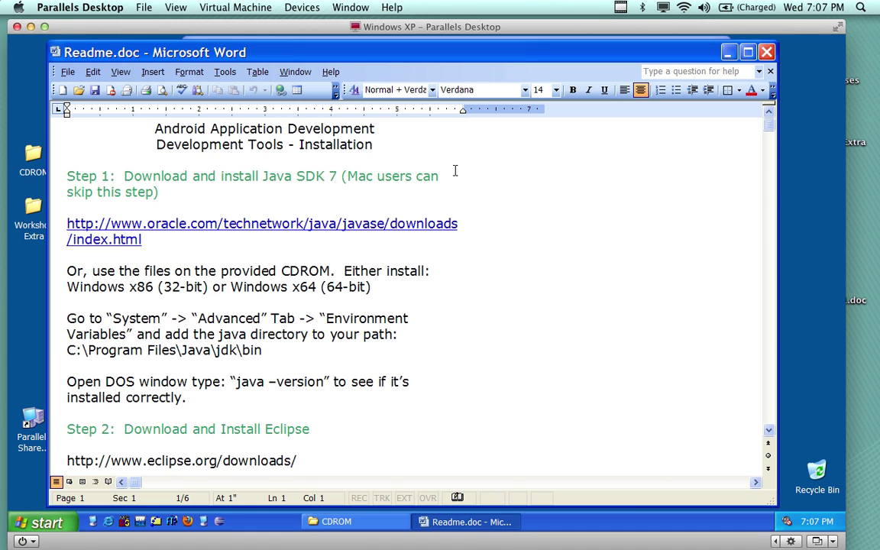
pyautogui.scroll(-3, 457, 172)
pyautogui.scroll(2, 455, 171)
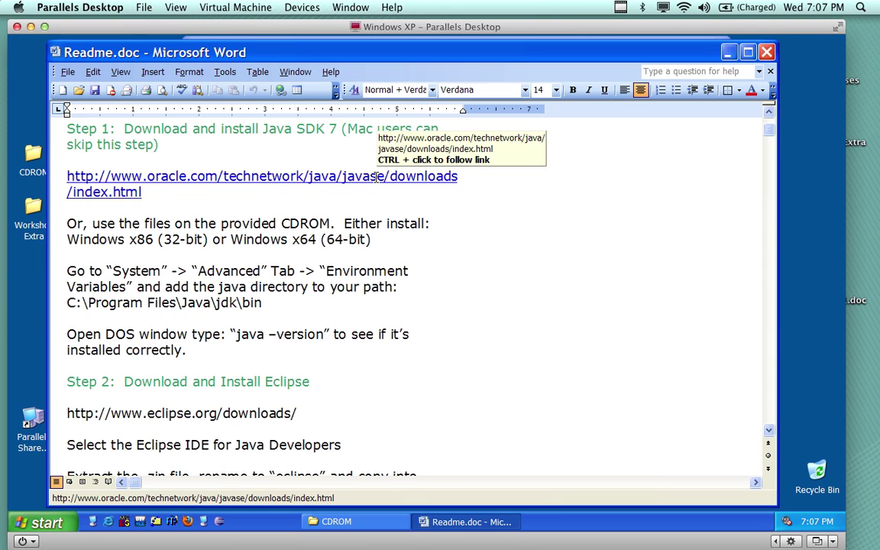
pyautogui.scroll(-3, 375, 176)
pyautogui.scroll(3, 345, 241)
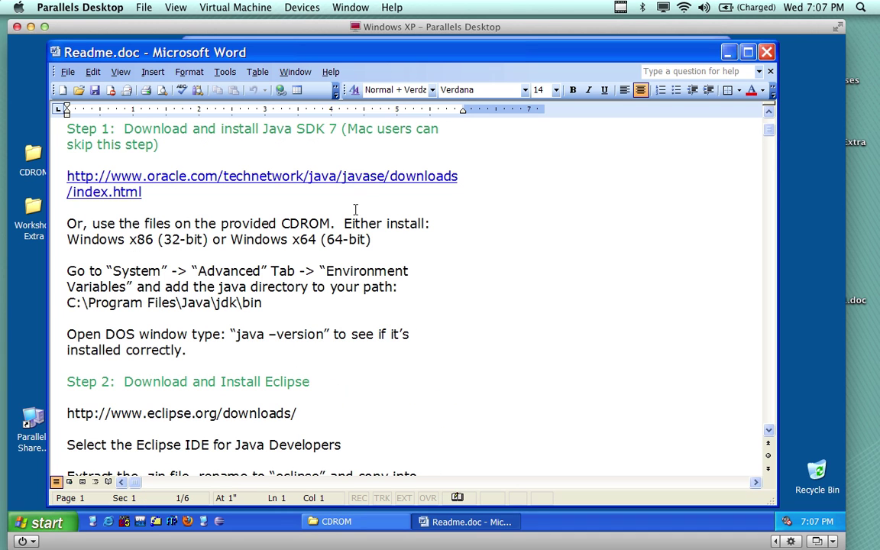
pyautogui.scroll(-5, 345, 240)
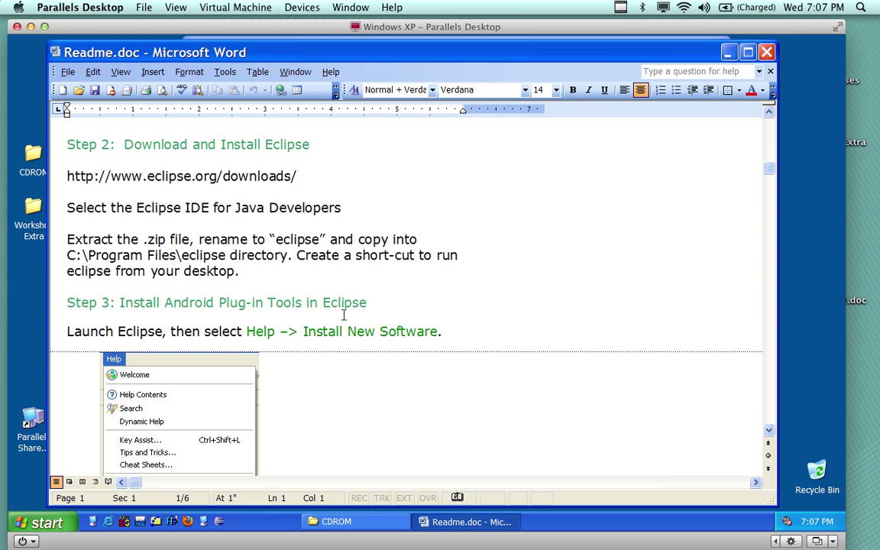
# Open the Windows folder inside the desktop's CDROM folder.
pyautogui.click(34, 152)
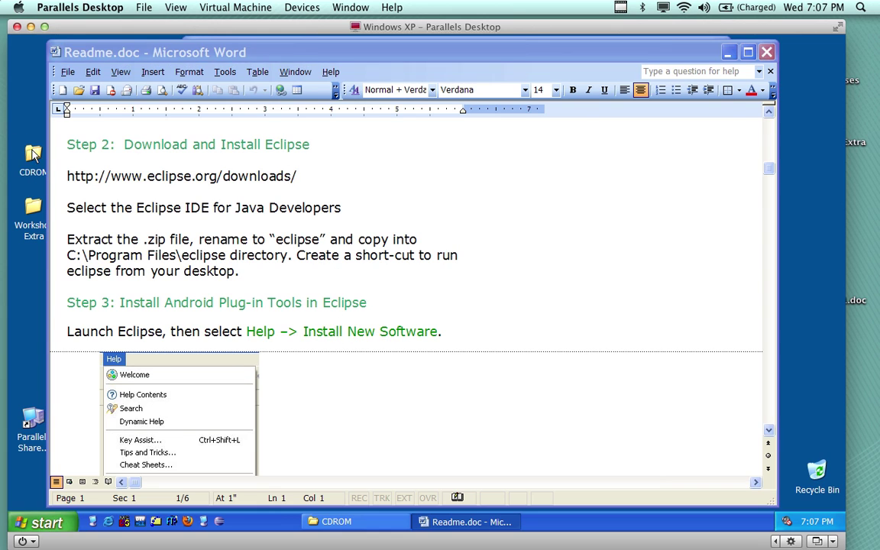
pyautogui.doubleClick(35, 153)
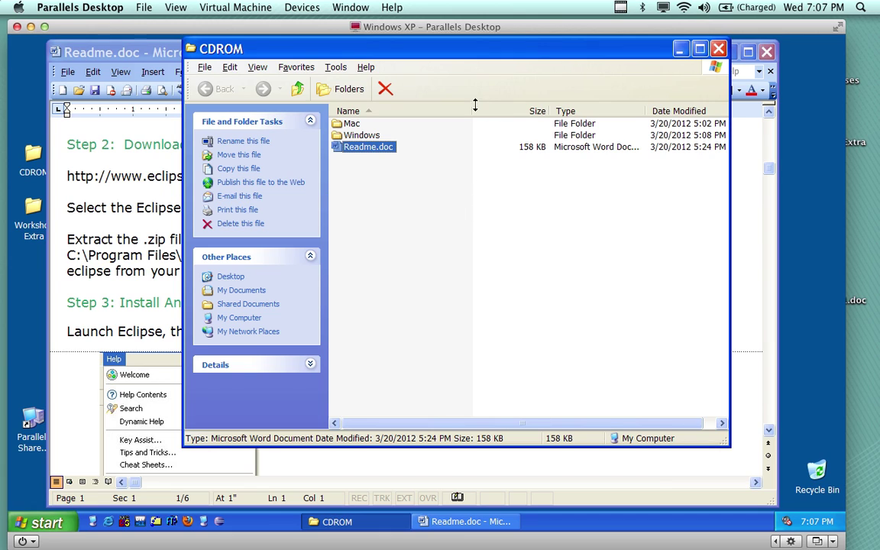
pyautogui.click(359, 139)
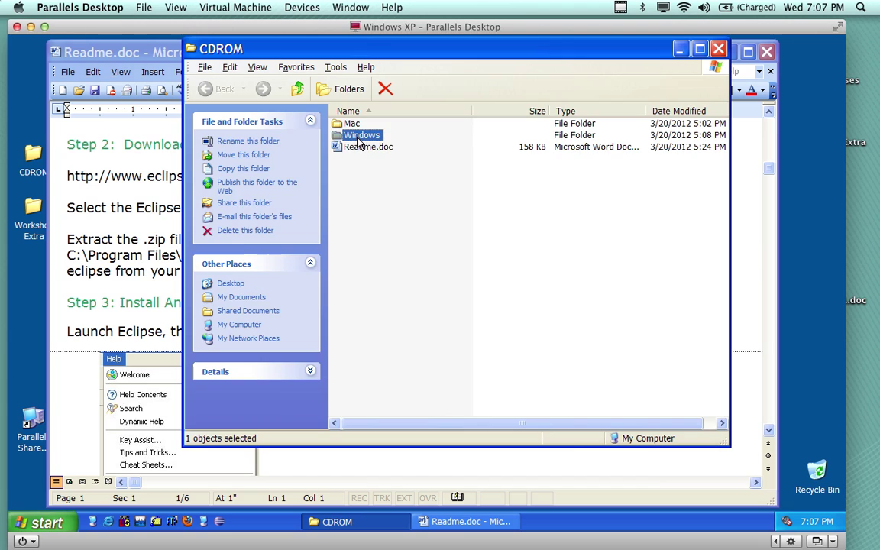
pyautogui.doubleClick(359, 138)
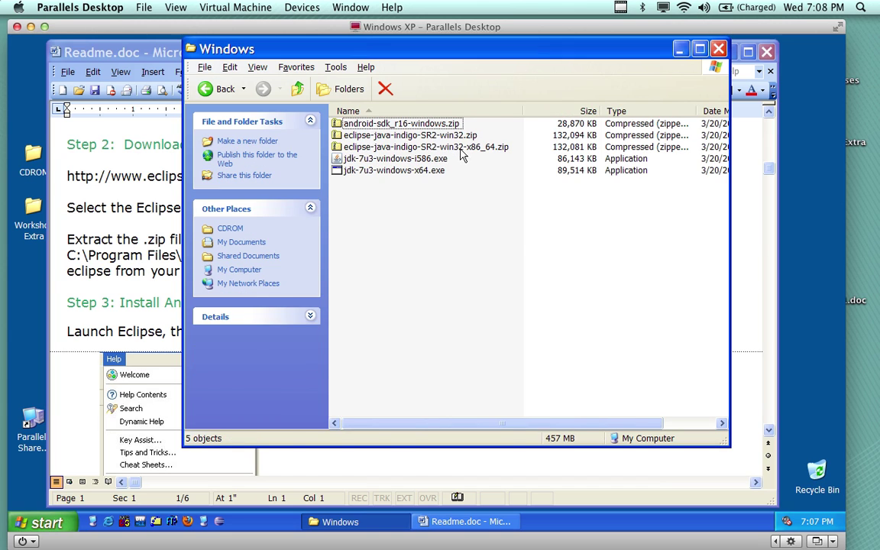
# Copy eclipse-java-indigo-SR2-win32.zip from the Windows folder onto the desktop.
pyautogui.click(407, 136)
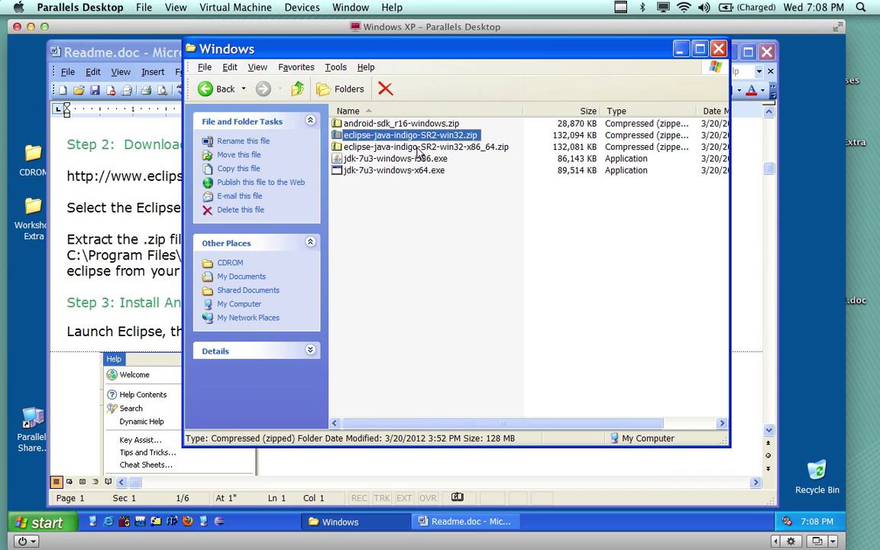
pyautogui.rightClick(378, 137)
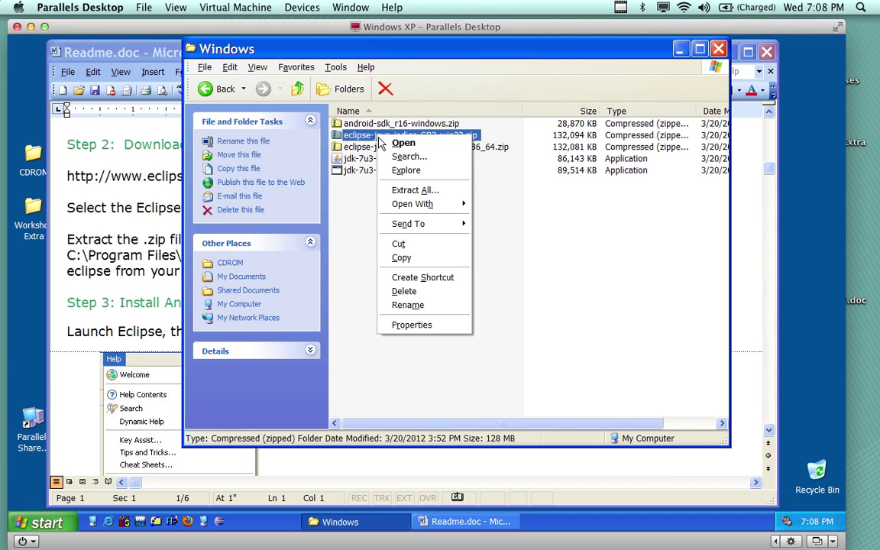
pyautogui.click(410, 260)
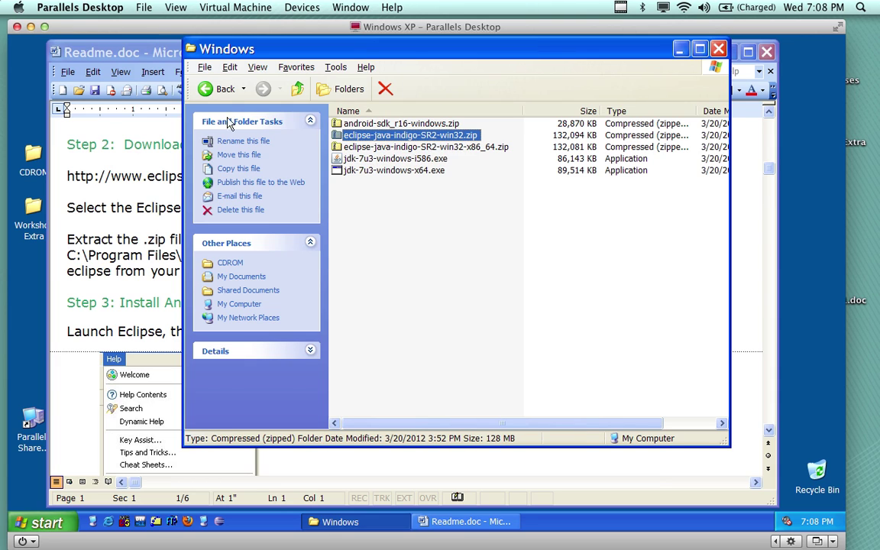
pyautogui.doubleClick(392, 137)
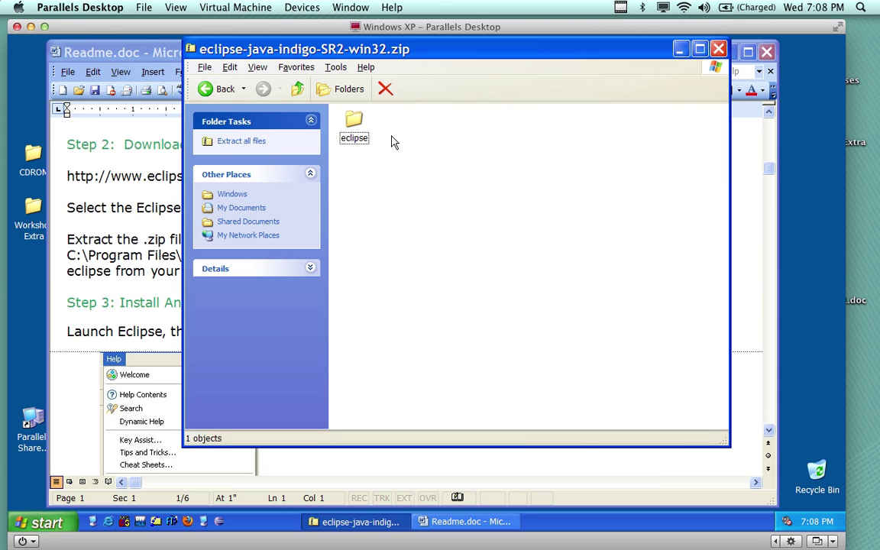
pyautogui.click(234, 90)
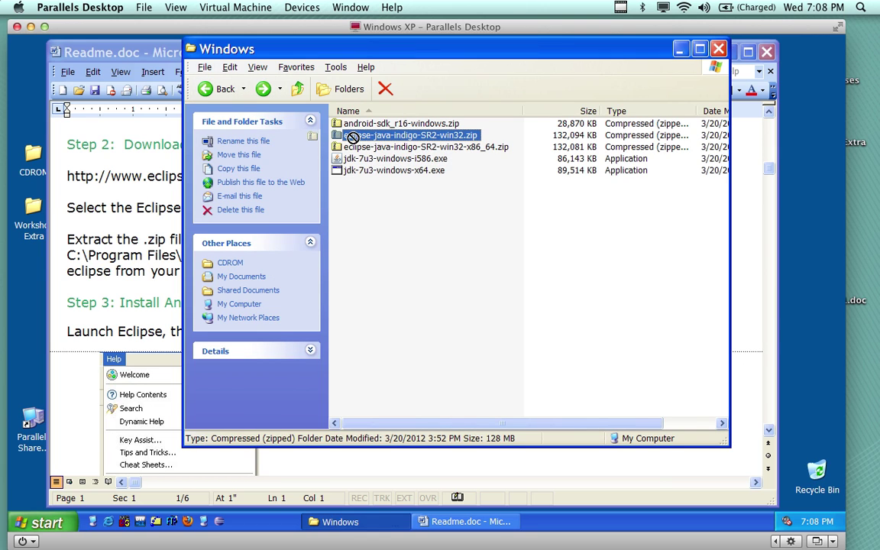
pyautogui.rightClick(380, 138)
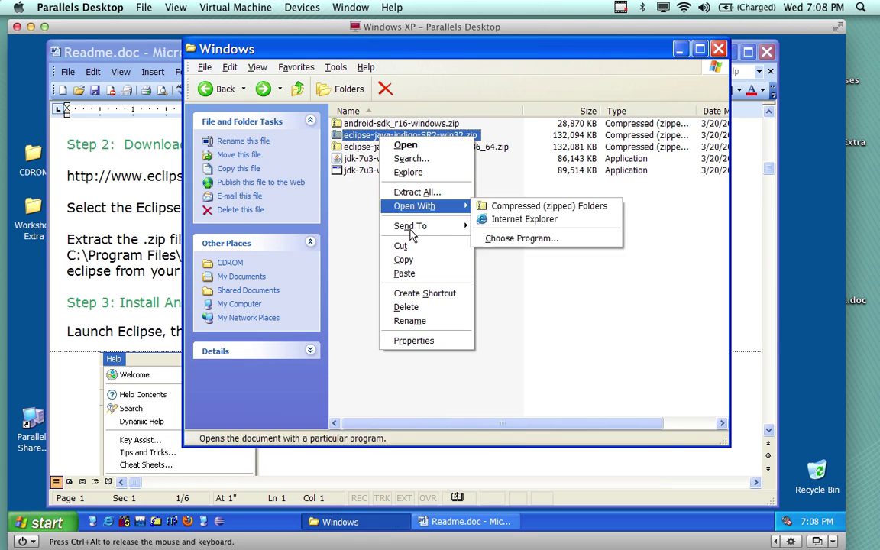
pyautogui.click(405, 260)
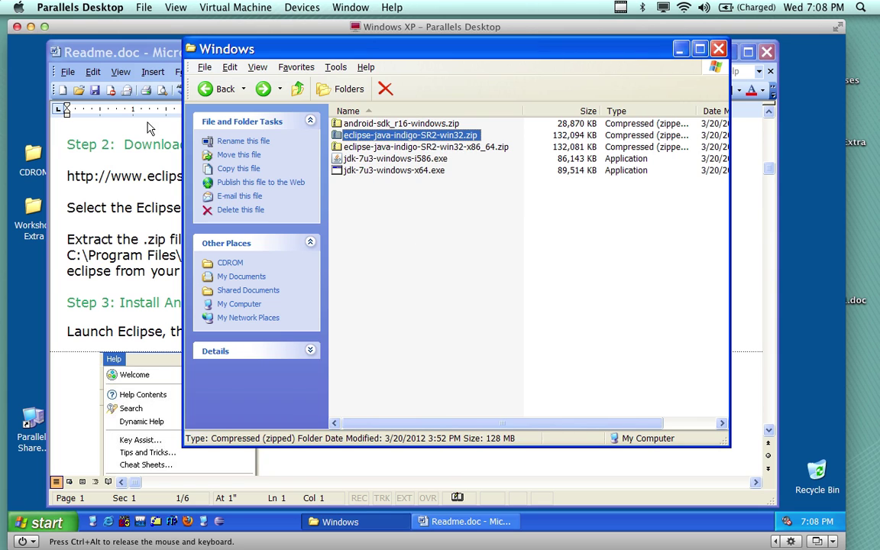
pyautogui.click(817, 143)
pyautogui.rightClick(817, 144)
pyautogui.click(766, 177)
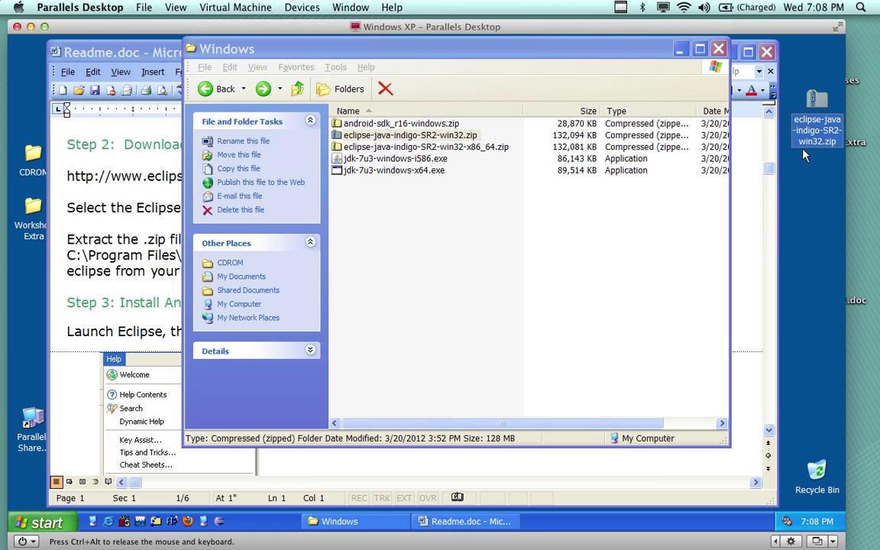
# Minimize the Windows folder and Readme.doc windows to clear the desktop.
pyautogui.click(469, 97)
pyautogui.click(700, 49)
pyautogui.click(815, 44)
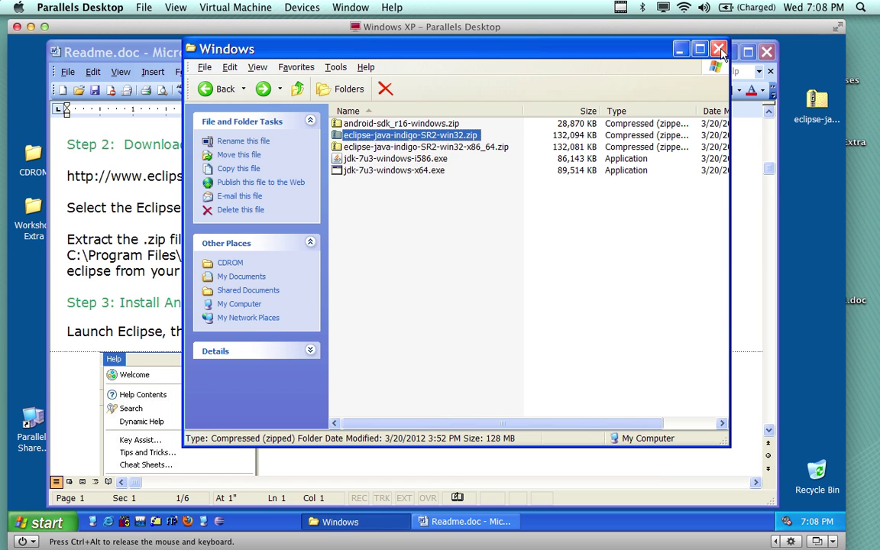
pyautogui.click(682, 51)
pyautogui.click(729, 52)
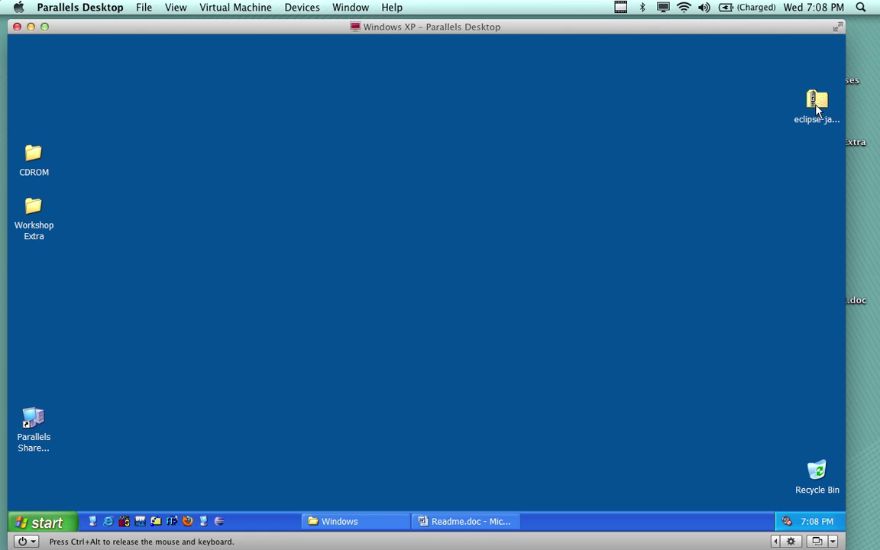
# Extract eclipse-java-indigo-SR2-win32.zip into the default folder of the same name on the desktop, and close the extracted files window.
pyautogui.moveTo(209, 103); pyautogui.dragTo(146, 109)
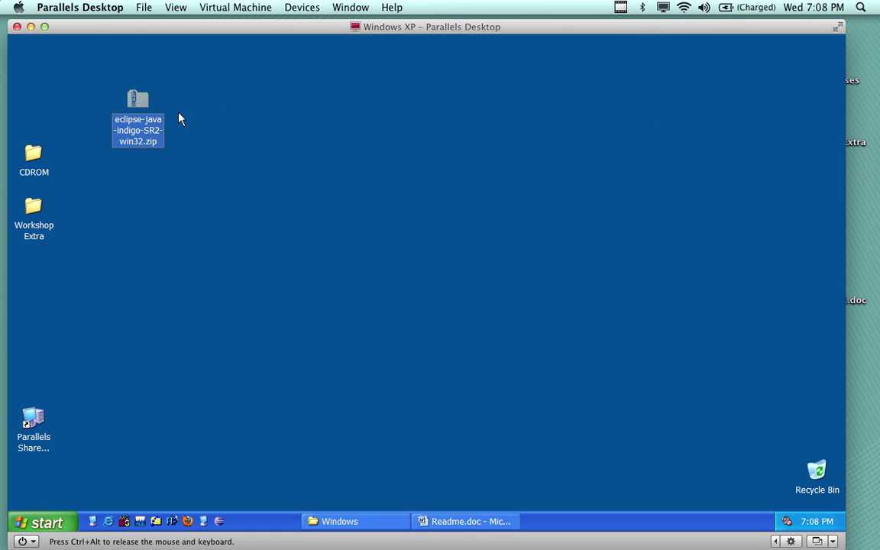
pyautogui.rightClick(129, 103)
pyautogui.click(155, 153)
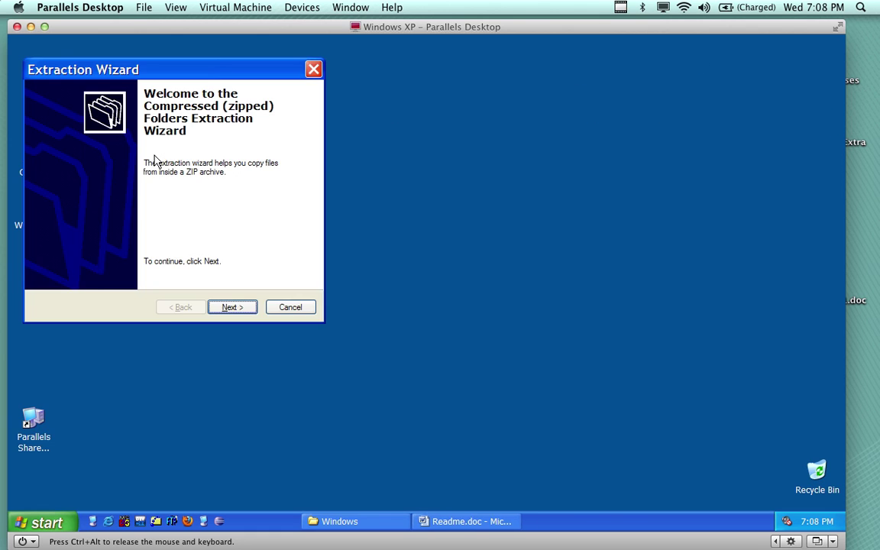
pyautogui.click(232, 306)
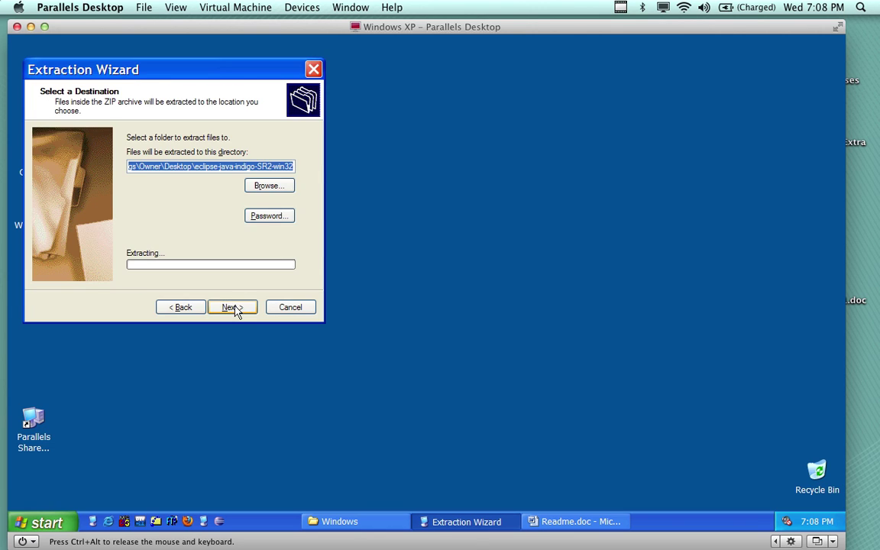
pyautogui.click(233, 308)
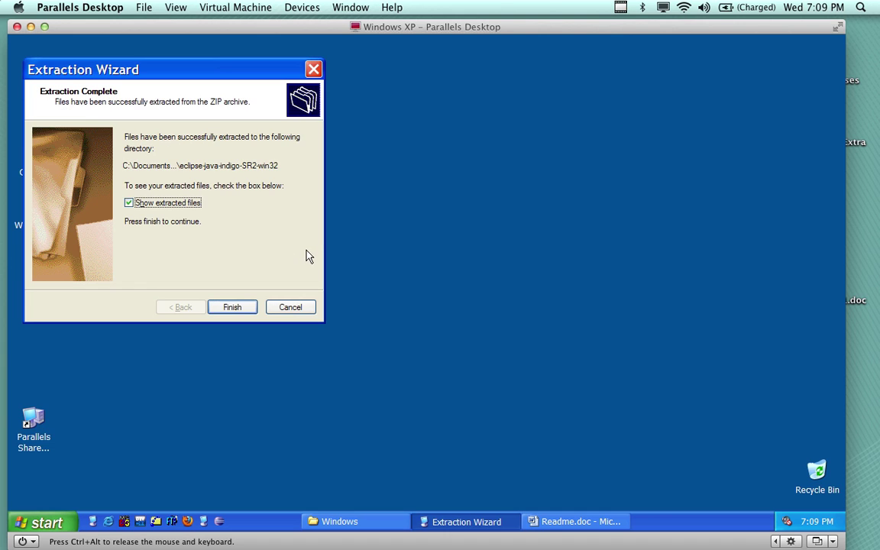
pyautogui.click(235, 309)
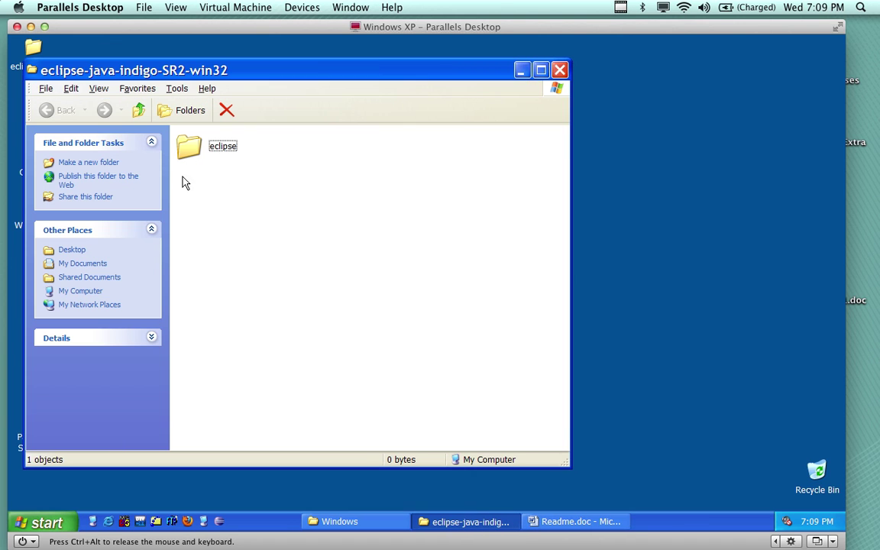
pyautogui.click(558, 73)
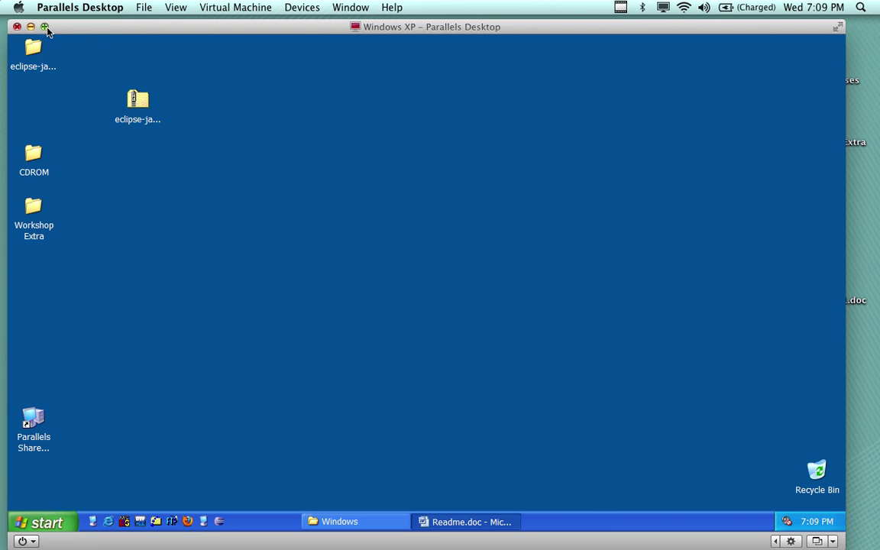
# Separate the extracted Eclipse folder from its zip on the desktop, placing the zip above the CDROM folder.
pyautogui.moveTo(40, 52); pyautogui.dragTo(351, 101)
pyautogui.moveTo(141, 108); pyautogui.dragTo(74, 118)
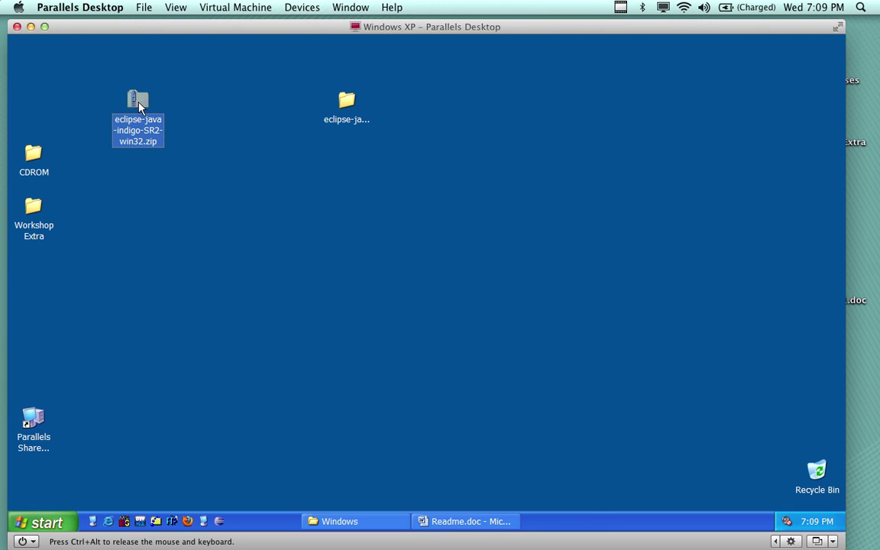
pyautogui.moveTo(47, 86); pyautogui.dragTo(49, 87)
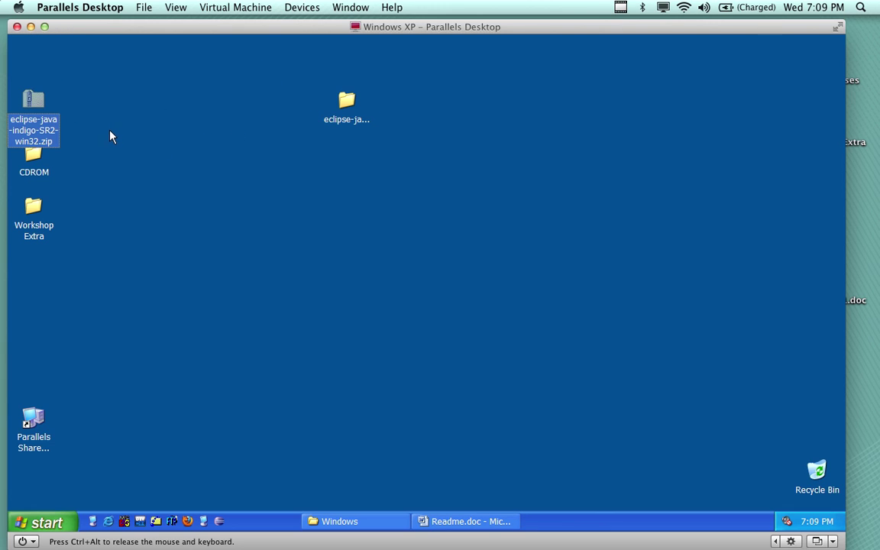
pyautogui.click(111, 133)
# Rename the extracted eclipse-java-indigo-SR2-win32 folder on the desktop as eclipse.
pyautogui.click(346, 99)
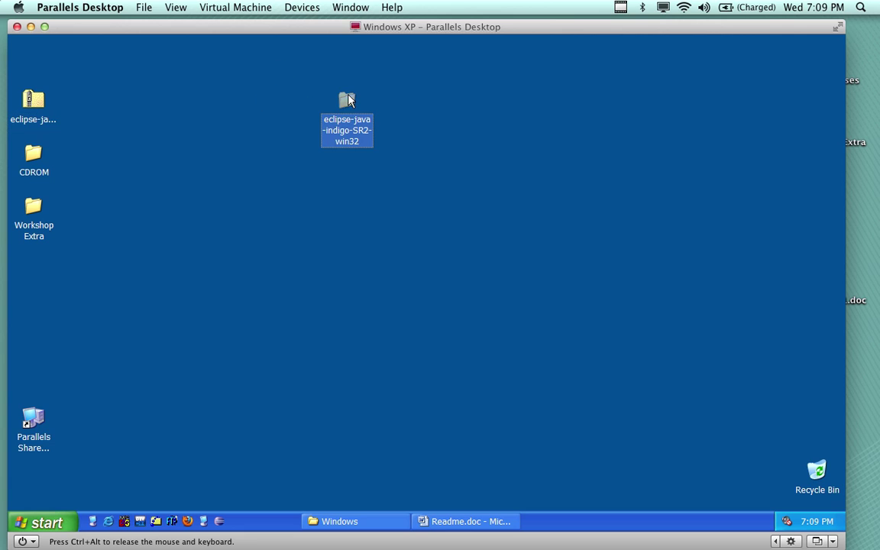
pyautogui.rightClick(353, 121)
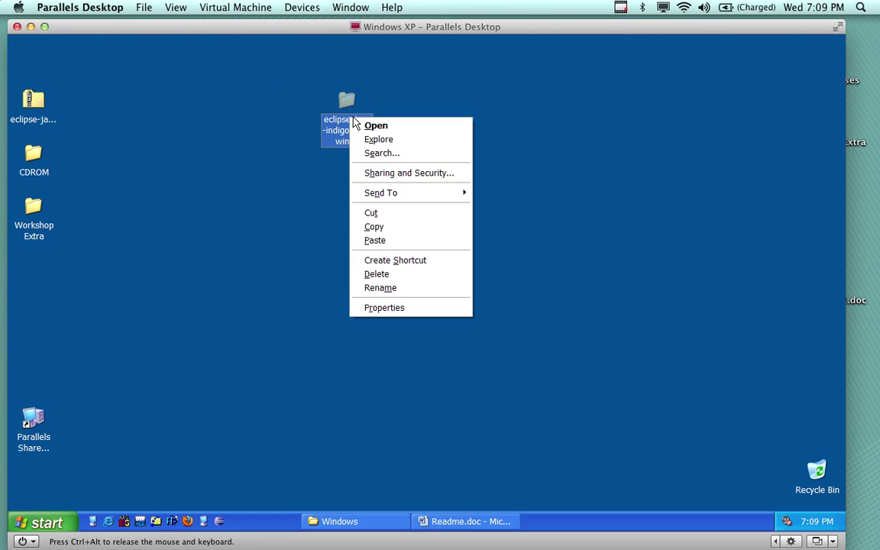
pyautogui.click(390, 288)
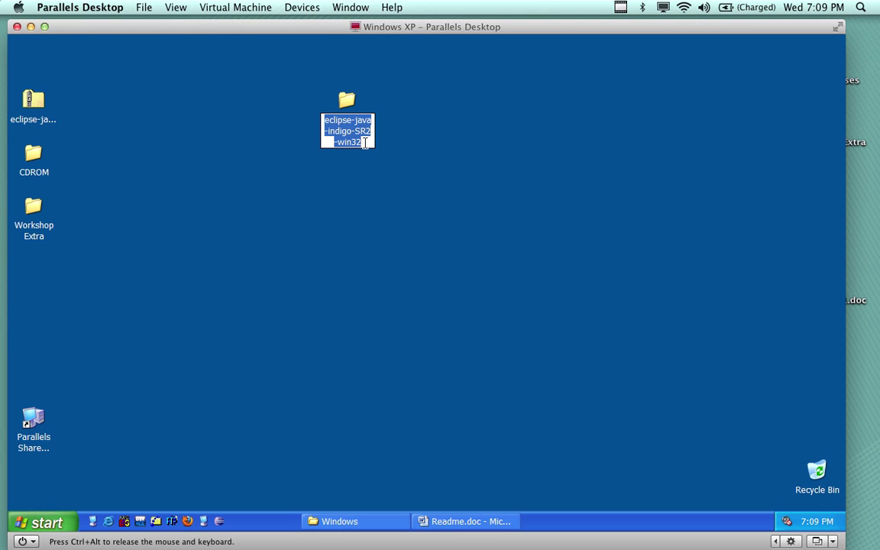
pyautogui.press('Home')
pyautogui.press('BackSpace')
pyautogui.press('BackSpace')
pyautogui.press('BackSpace')
pyautogui.press('BackSpace')
pyautogui.press('BackSpace')
pyautogui.press('BackSpace')
pyautogui.press('BackSpace')
pyautogui.press('BackSpace')
pyautogui.press('BackSpace')
pyautogui.press('BackSpace')
pyautogui.press('BackSpace')
pyautogui.press('BackSpace')
pyautogui.press('BackSpace')
pyautogui.press('BackSpace')
pyautogui.press('BackSpace')
pyautogui.press('BackSpace')
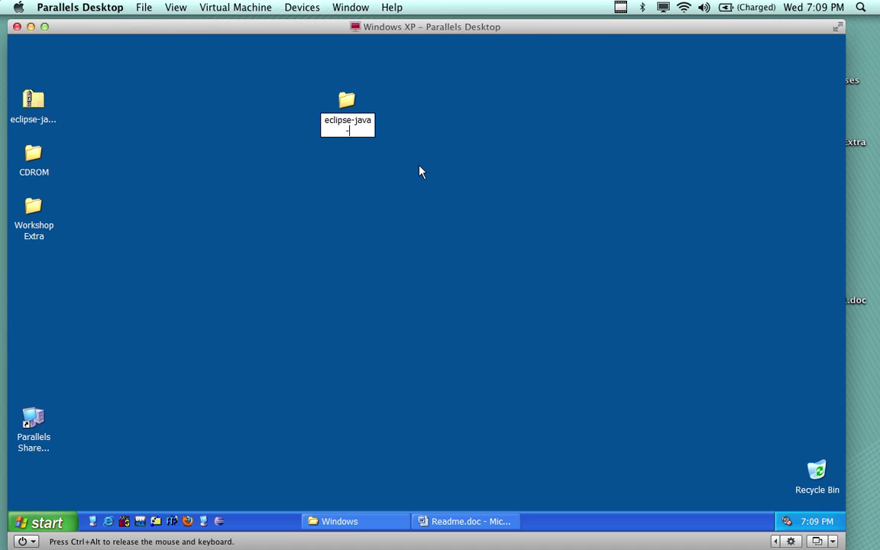
pyautogui.press('BackSpace')
pyautogui.press('BackSpace')
pyautogui.press('BackSpace')
pyautogui.press('BackSpace')
pyautogui.press('BackSpace')
pyautogui.press('BackSpace')
pyautogui.press('Return')
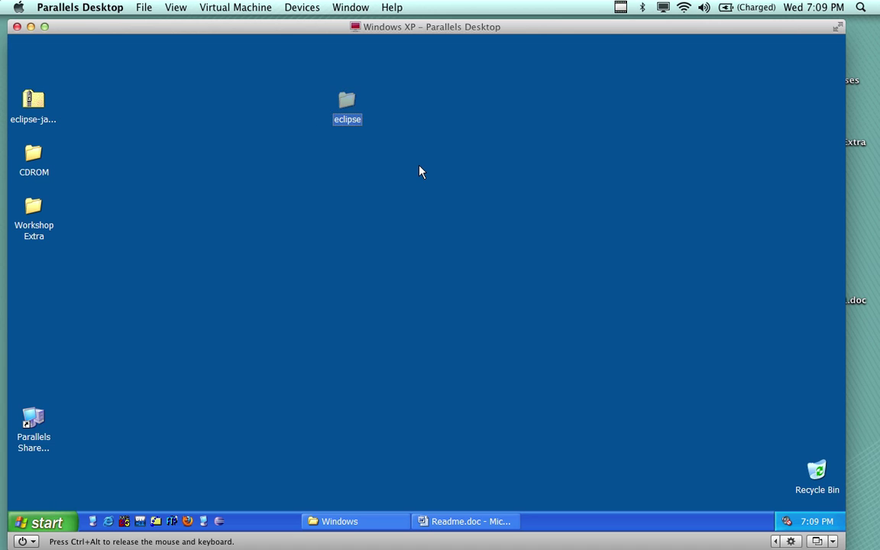
# Open Windows Explorer beside the desktop's eclipse folder and expand Program Files on Local Disk (C:).
pyautogui.click(242, 419)
pyautogui.click(63, 521)
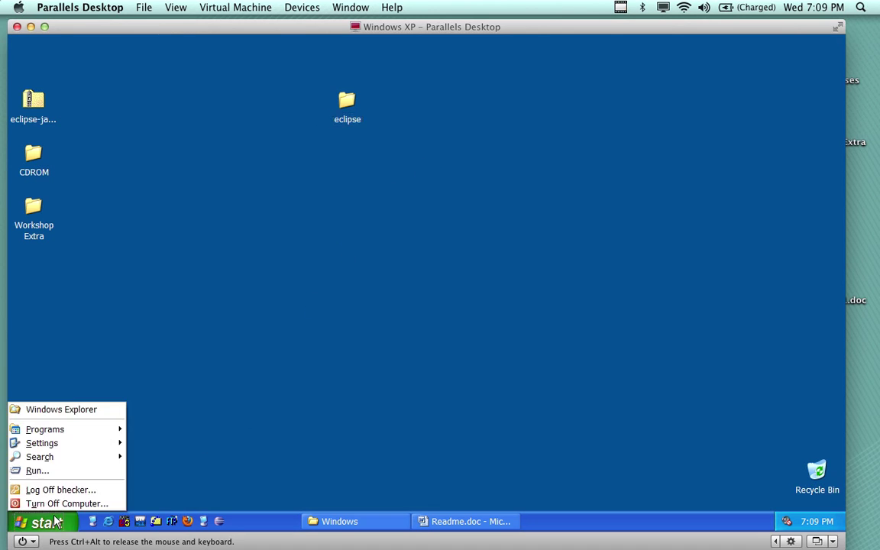
pyautogui.click(93, 413)
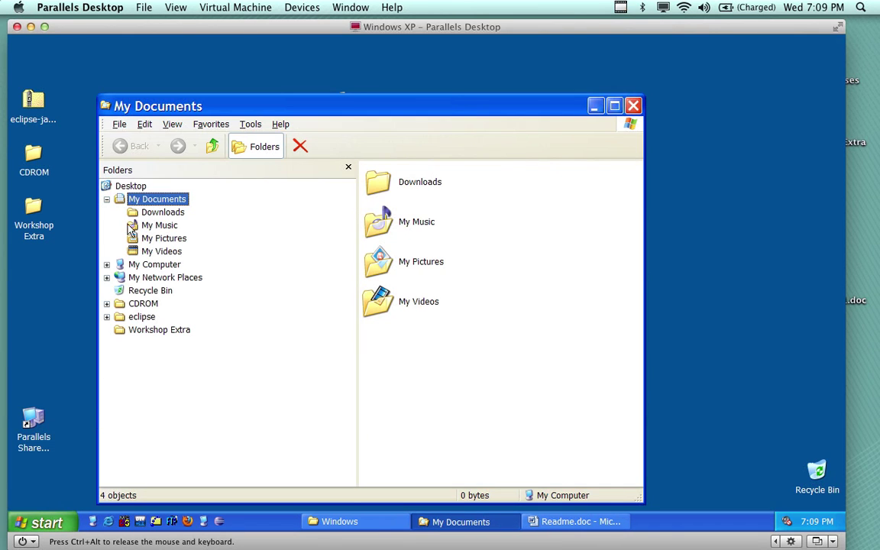
pyautogui.moveTo(243, 103); pyautogui.dragTo(510, 55)
pyautogui.click(375, 216)
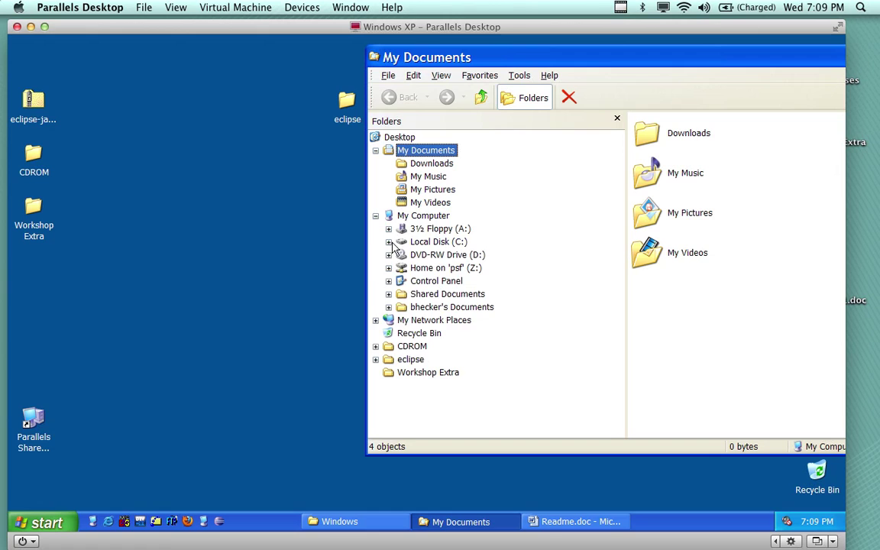
pyautogui.click(387, 241)
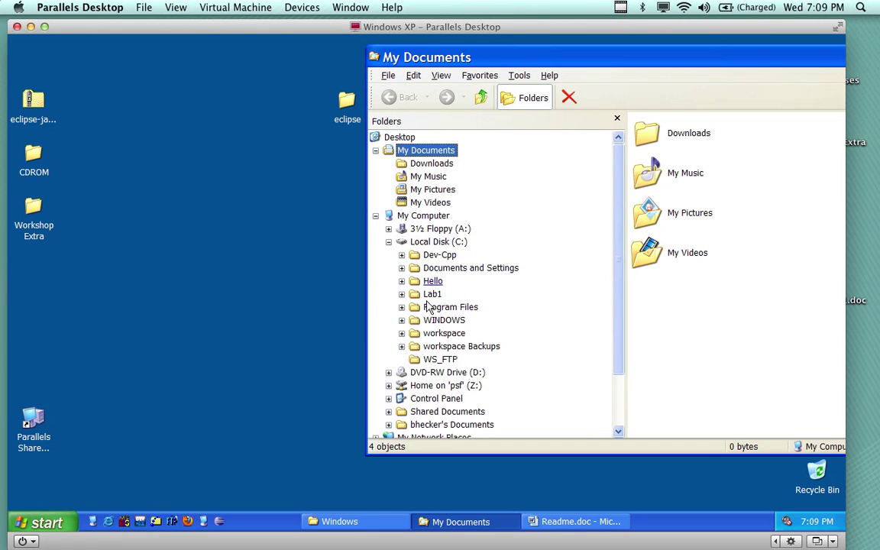
pyautogui.click(402, 308)
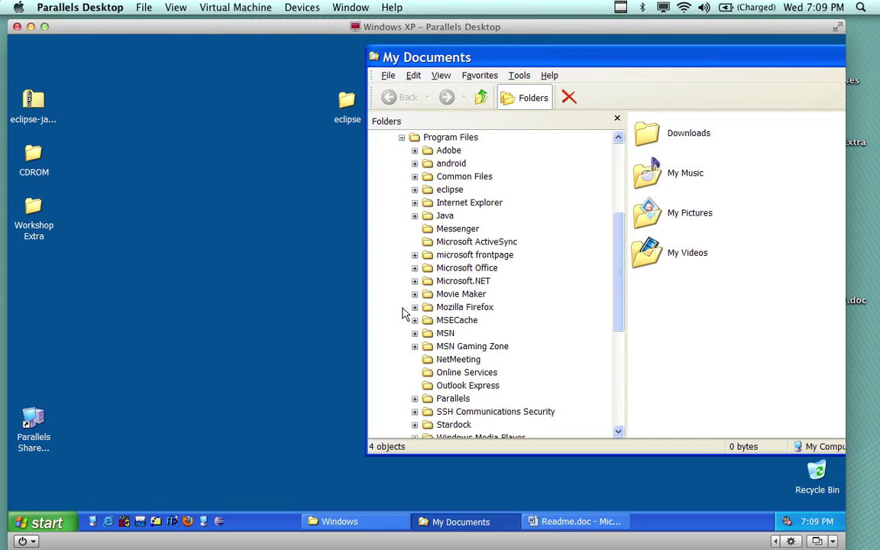
# Move the desktop's eclipse folder into the eclipse folder under C:\Program Files, and bring the Explorer window fully onto the desktop.
pyautogui.click(443, 216)
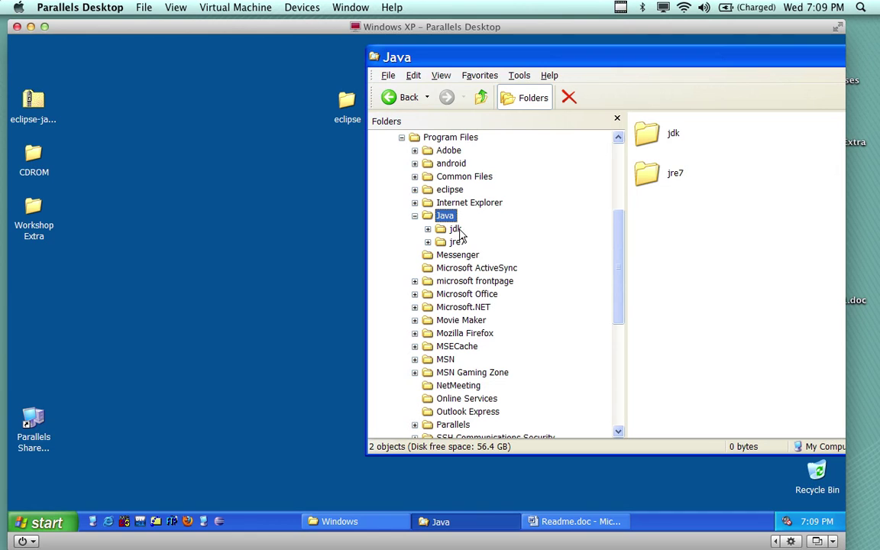
pyautogui.click(449, 189)
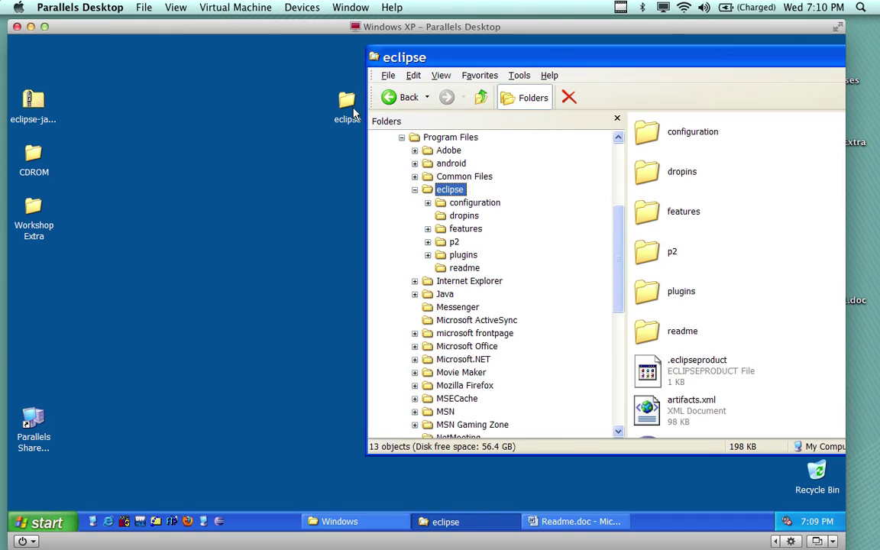
pyautogui.moveTo(347, 105); pyautogui.dragTo(489, 192)
pyautogui.moveTo(538, 59); pyautogui.dragTo(349, 73)
pyautogui.moveTo(422, 84)
pyautogui.mouseDown()
pyautogui.moveTo(546, 195)
pyautogui.moveTo(400, 44)
pyautogui.moveTo(434, 97)
pyautogui.moveTo(425, 94)
pyautogui.mouseUp()
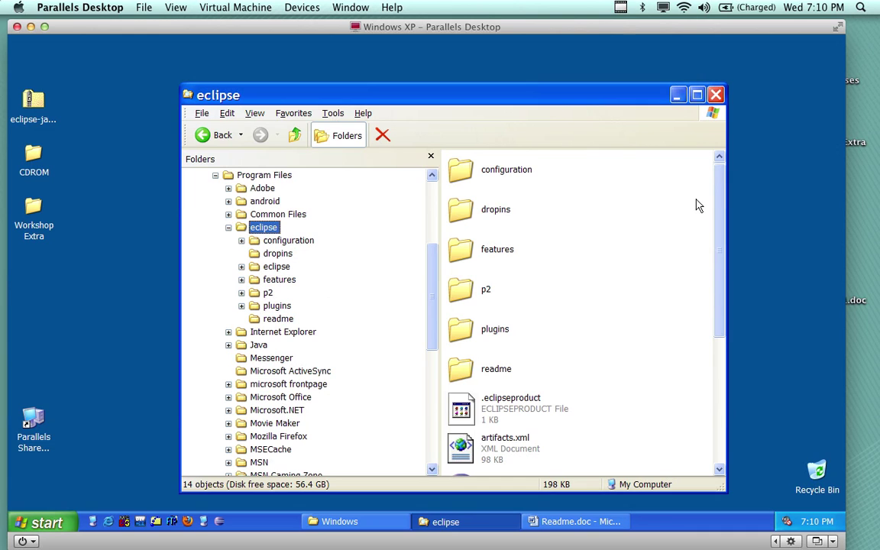
# Create a shortcut to eclipse.exe, move it from the eclipse folder onto the desktop, and close the folder window.
pyautogui.moveTo(718, 190); pyautogui.dragTo(715, 306)
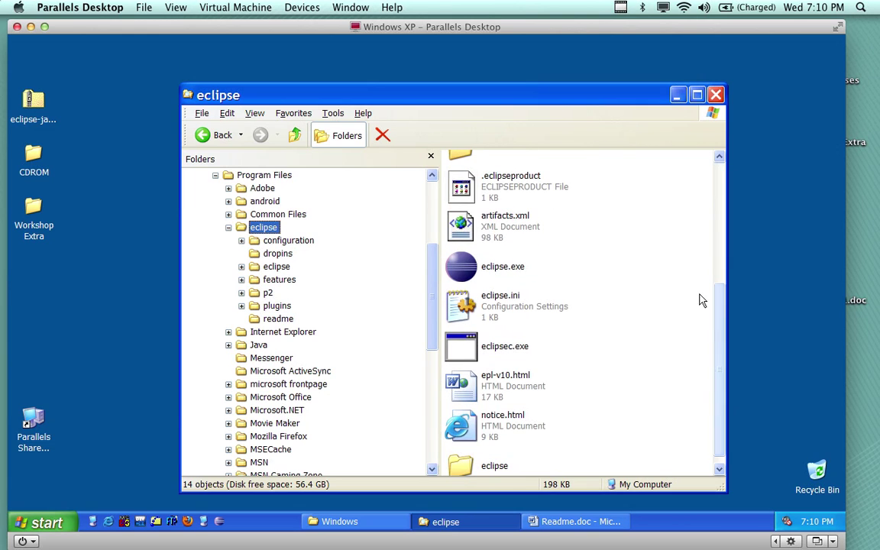
pyautogui.click(502, 267)
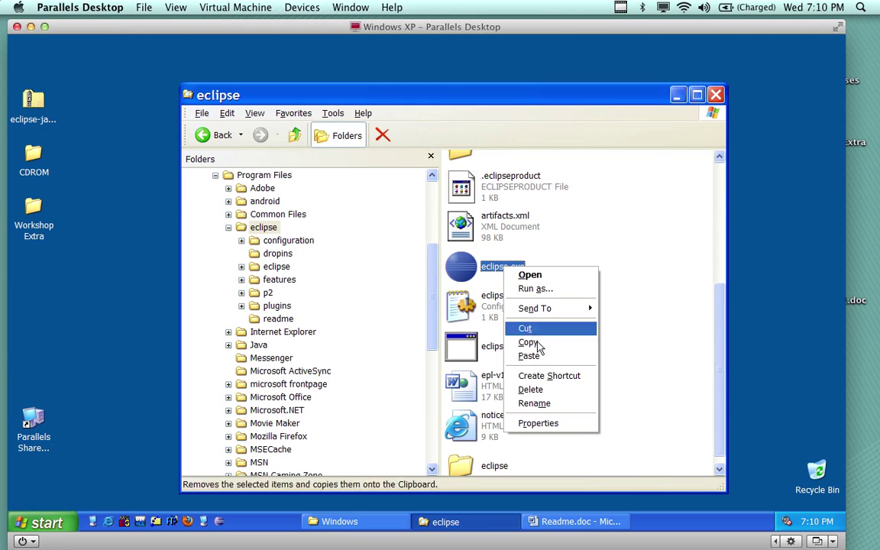
pyautogui.click(532, 375)
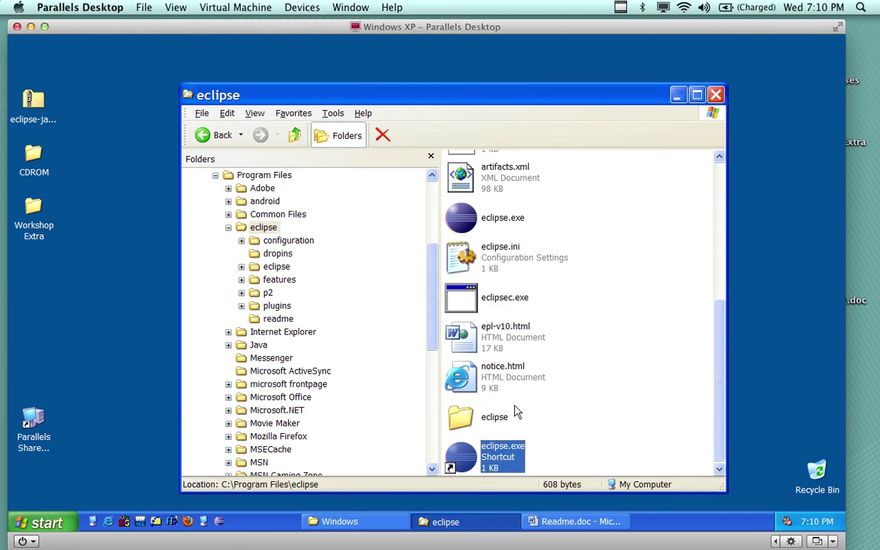
pyautogui.moveTo(462, 454); pyautogui.dragTo(140, 330)
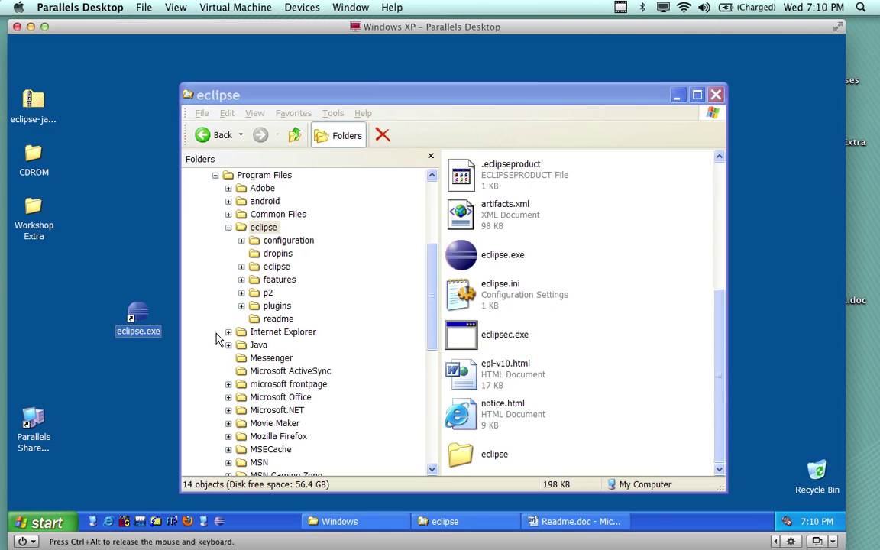
pyautogui.click(716, 96)
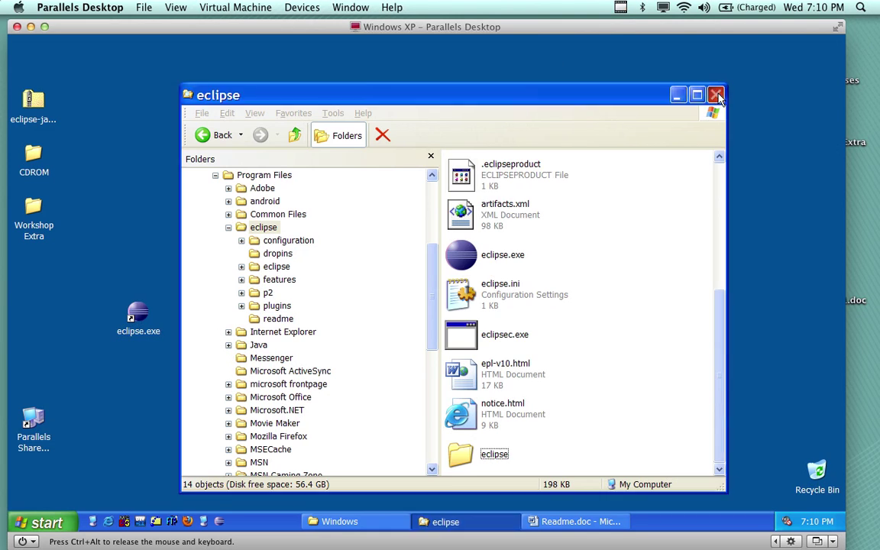
pyautogui.click(716, 96)
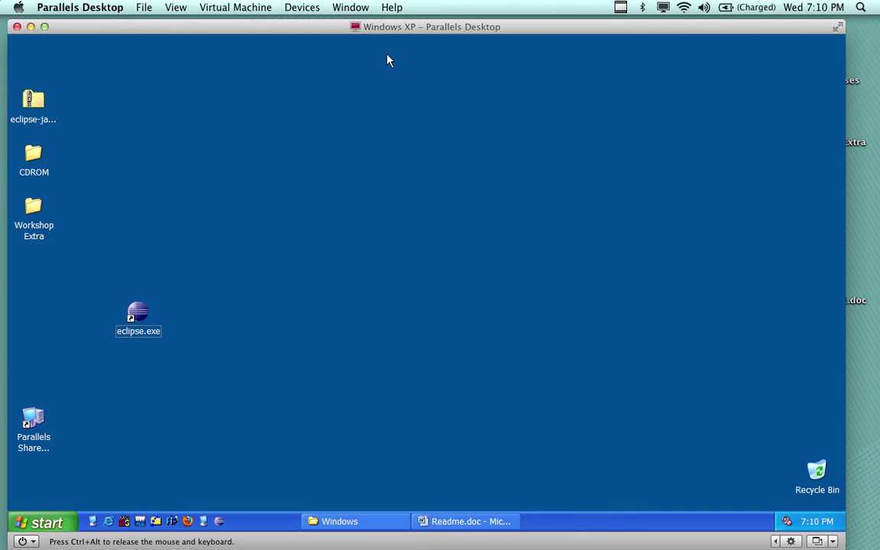
# Launch Eclipse, examine the Android category in the New Project wizard, and close Eclipse without creating a project.
pyautogui.click(219, 521)
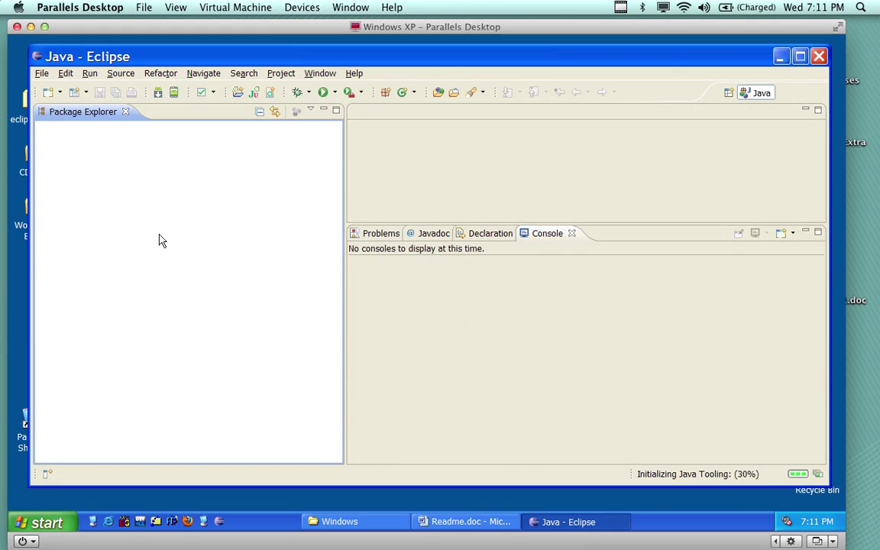
pyautogui.click(44, 75)
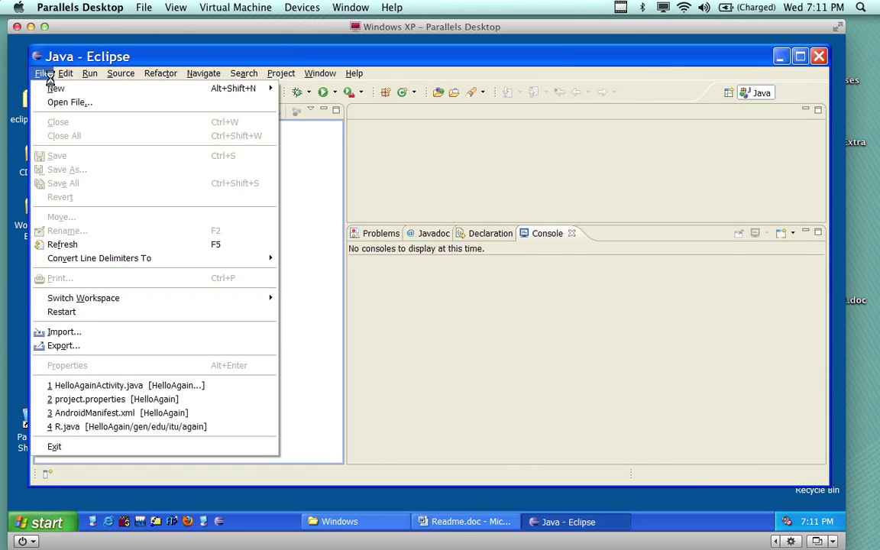
pyautogui.moveTo(60, 90)
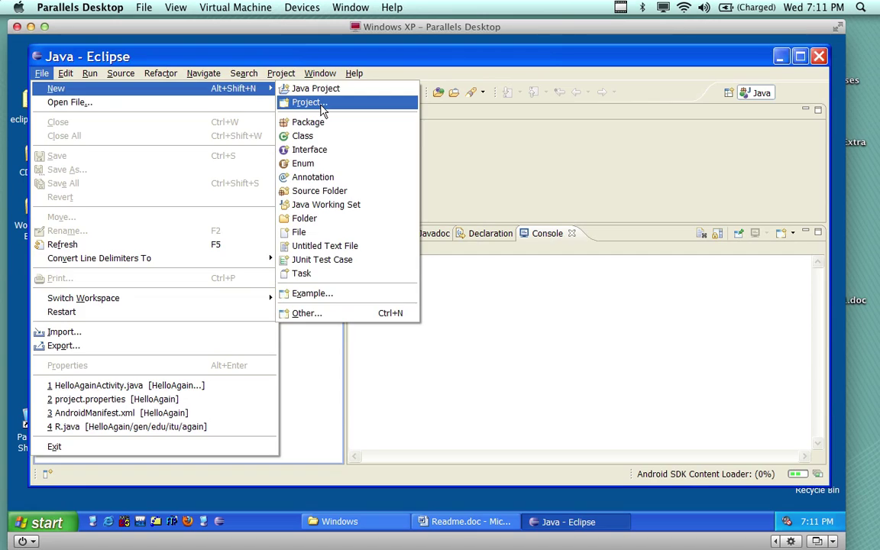
pyautogui.click(309, 102)
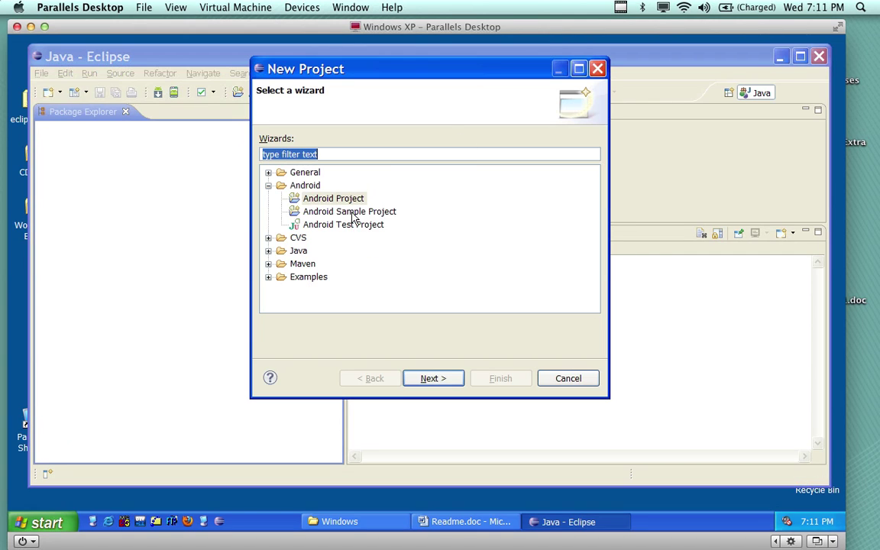
pyautogui.click(268, 185)
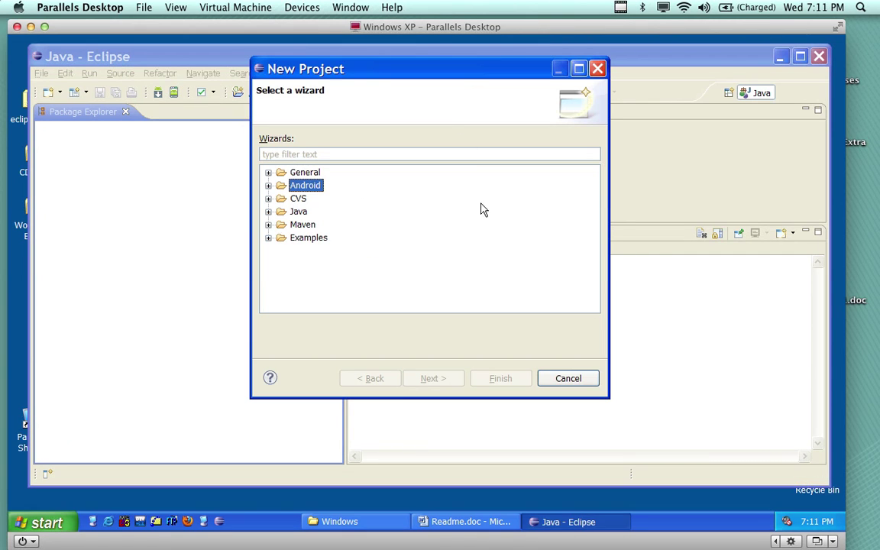
pyautogui.click(597, 69)
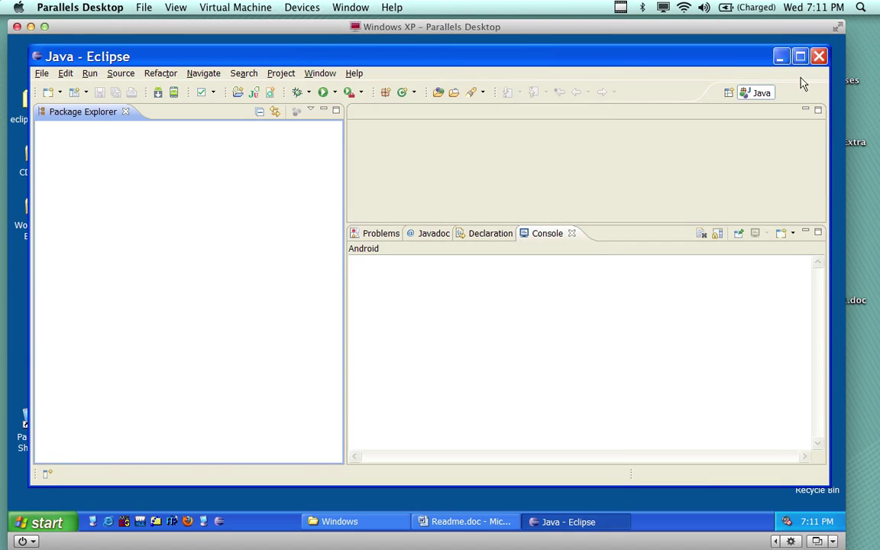
pyautogui.click(817, 57)
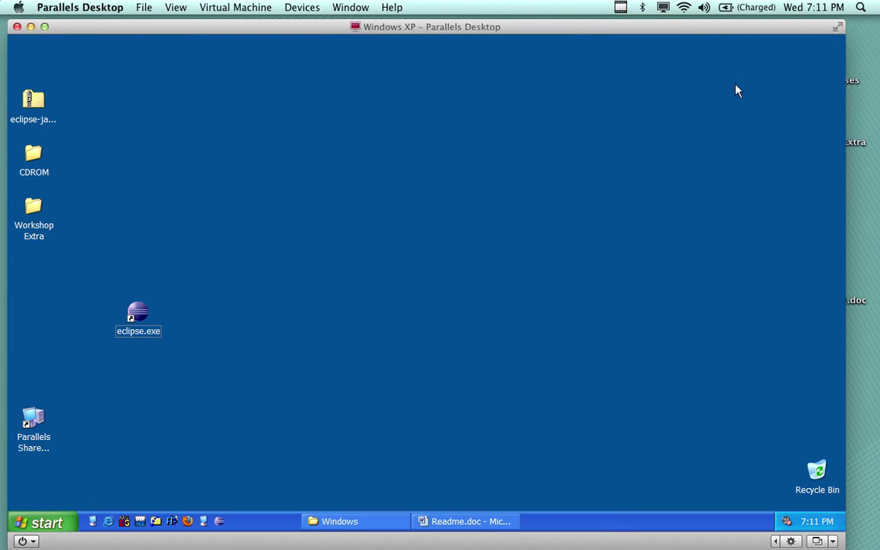
# Close the Windows folder window and look inside the Eclipse zip on the desktop.
pyautogui.click(340, 520)
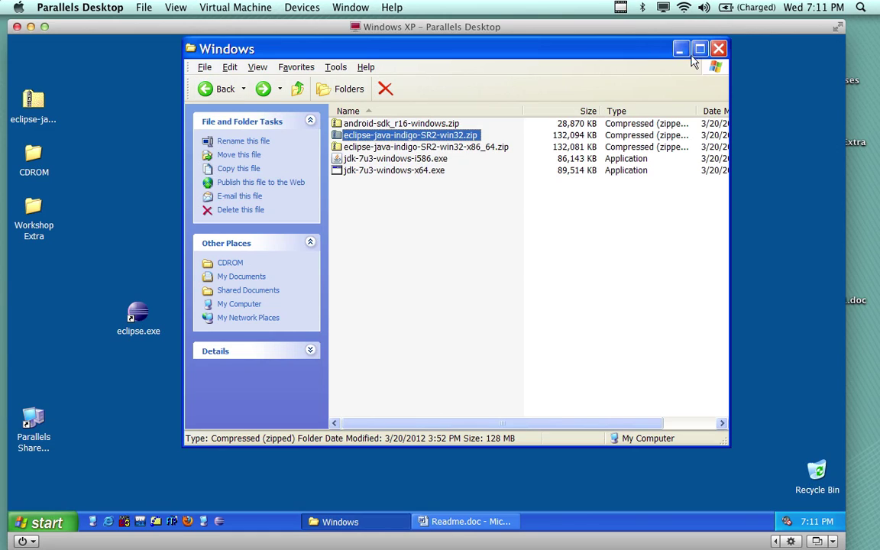
pyautogui.click(718, 48)
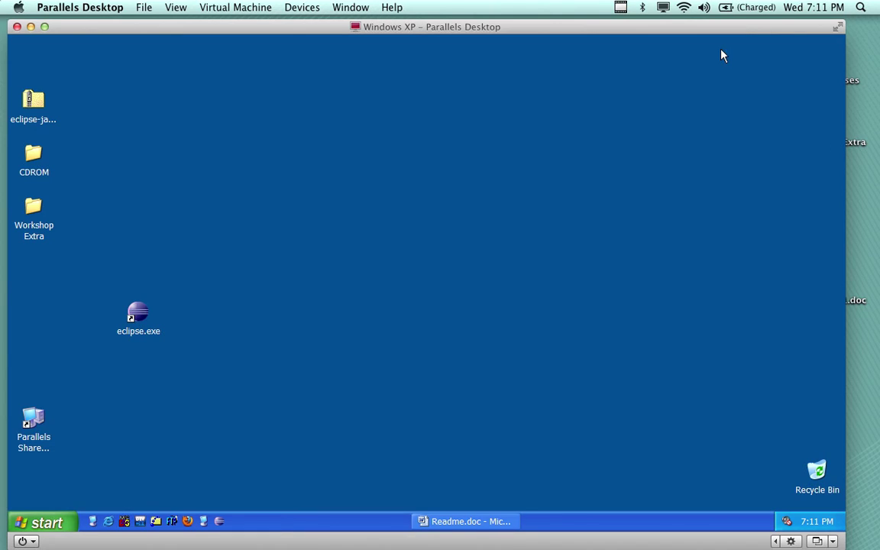
pyautogui.doubleClick(33, 103)
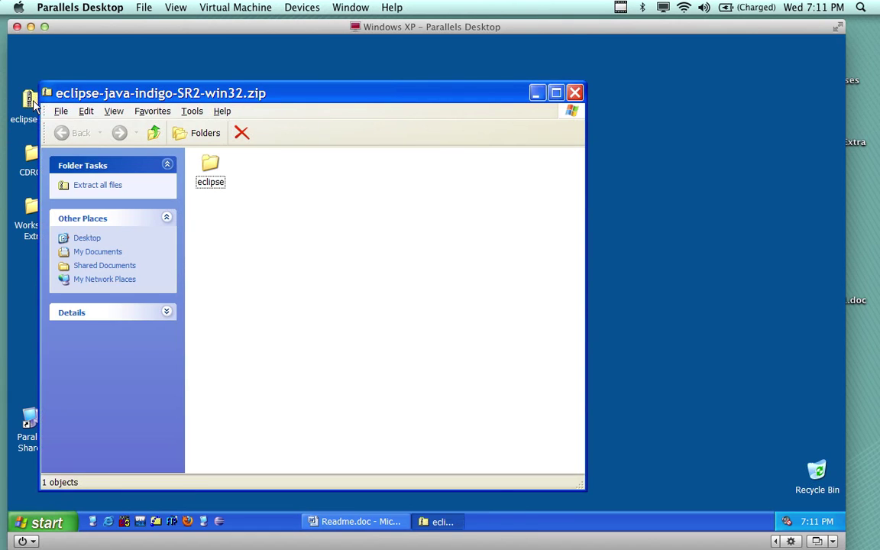
pyautogui.click(575, 92)
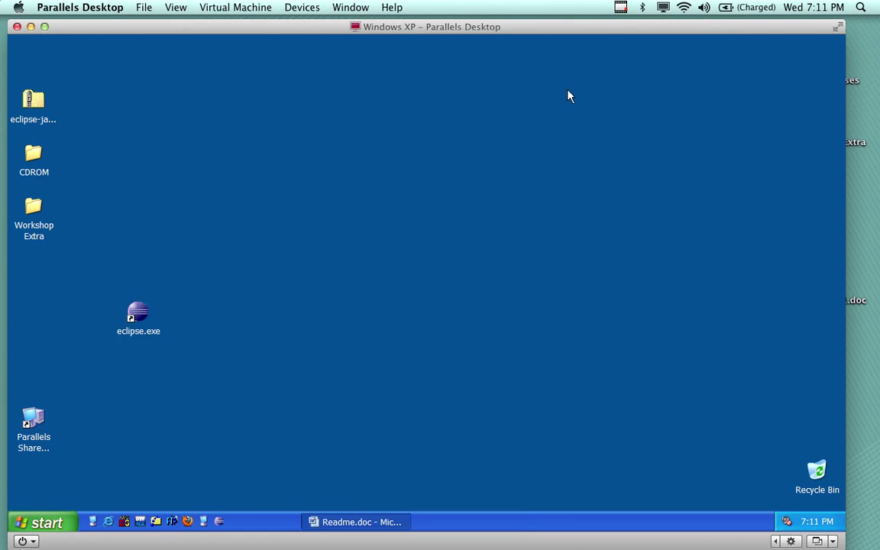
# Start extracting the Eclipse zip on the desktop and advance the Extraction Wizard to the destination choice.
pyautogui.rightClick(41, 99)
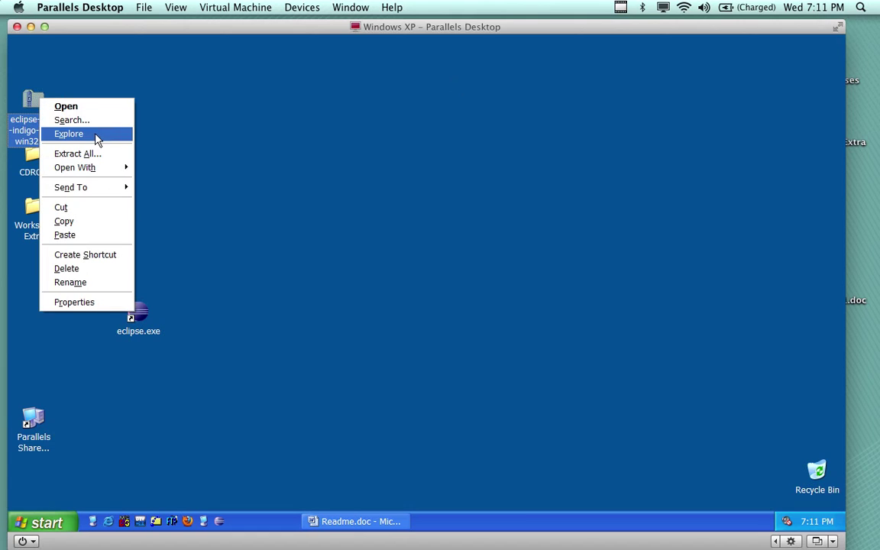
pyautogui.click(103, 157)
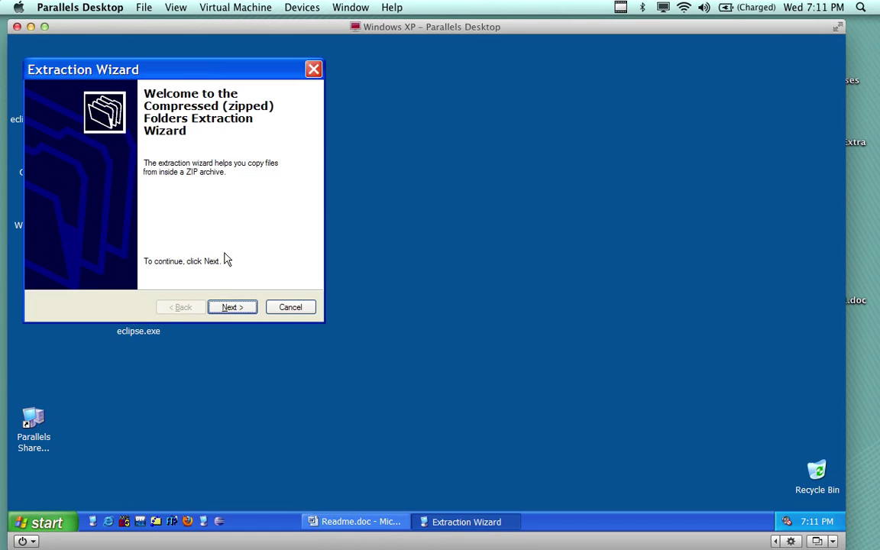
pyautogui.click(230, 308)
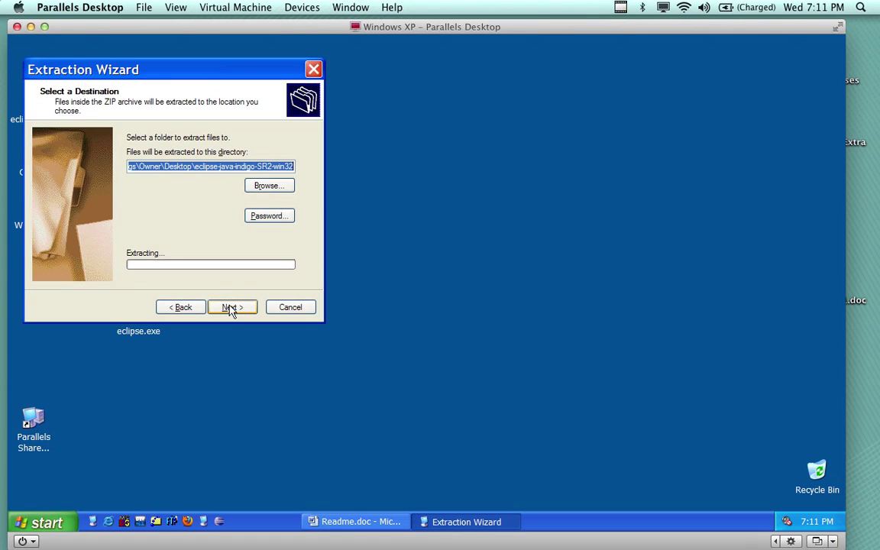
# Open Windows Explorer at C:\Program Files and delete the existing eclipse folder there.
pyautogui.click(45, 521)
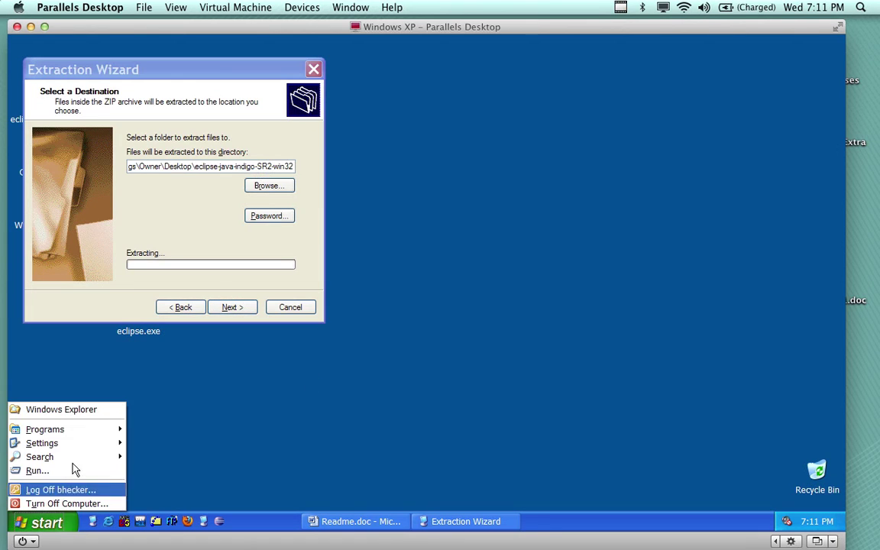
pyautogui.click(76, 414)
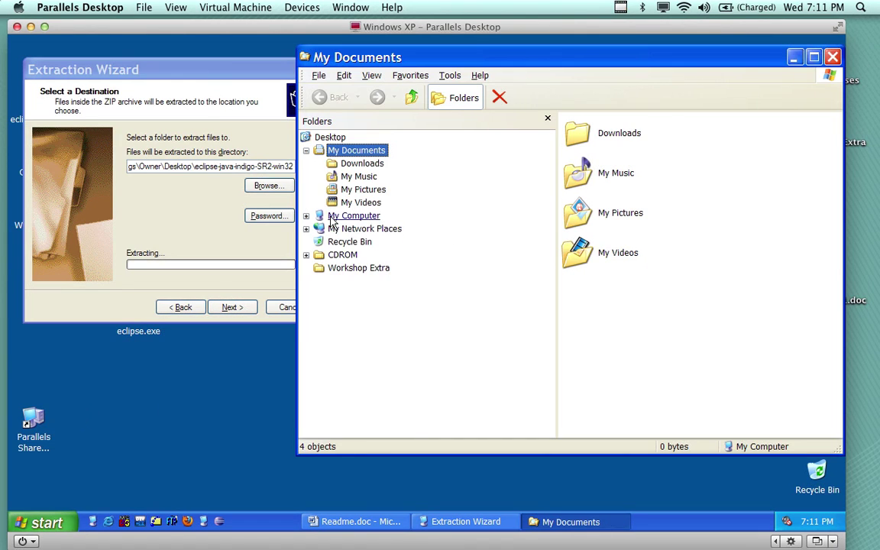
pyautogui.click(306, 216)
pyautogui.click(320, 241)
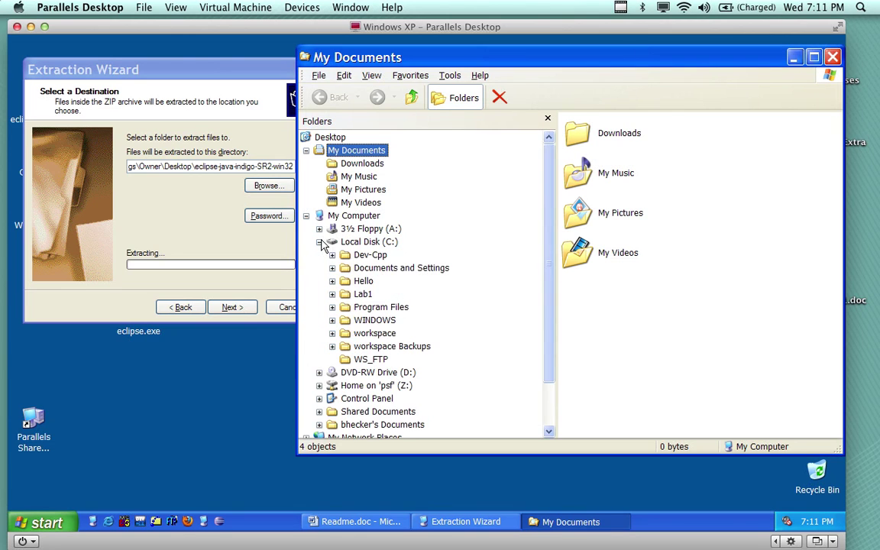
pyautogui.click(381, 306)
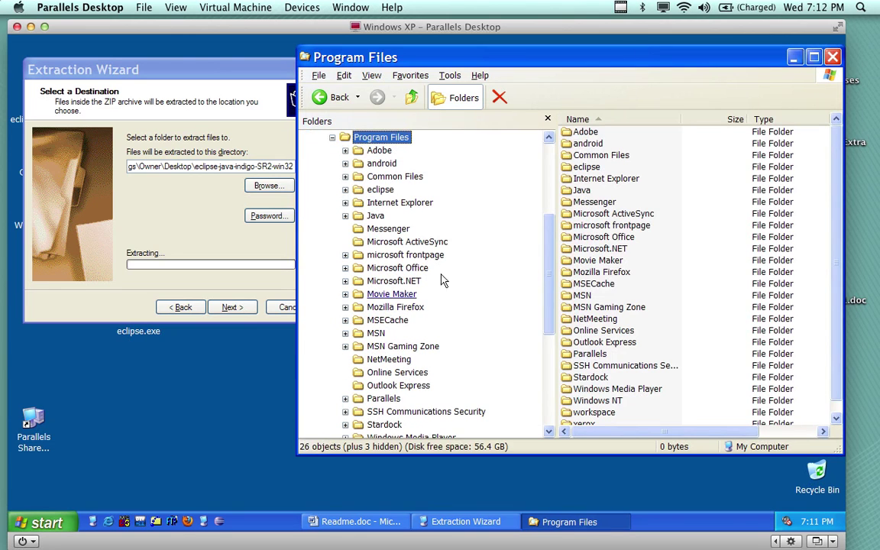
pyautogui.click(379, 190)
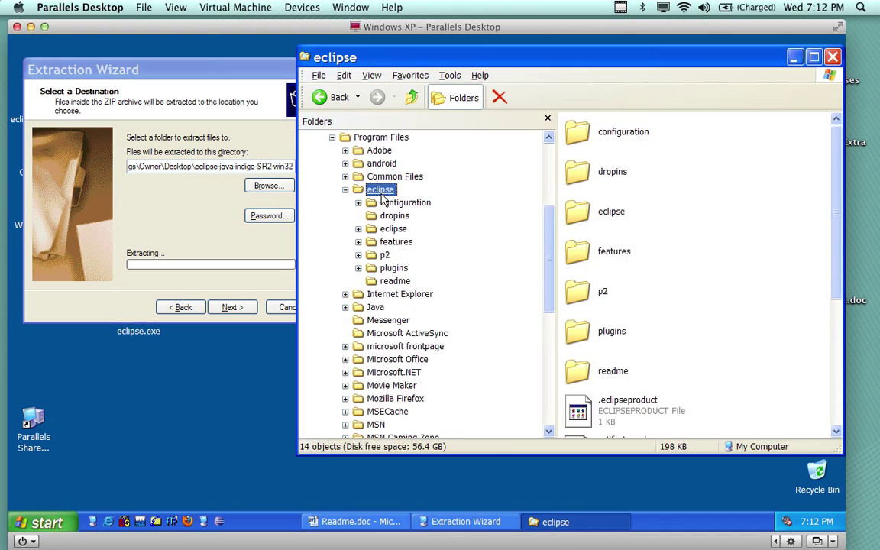
pyautogui.rightClick(383, 194)
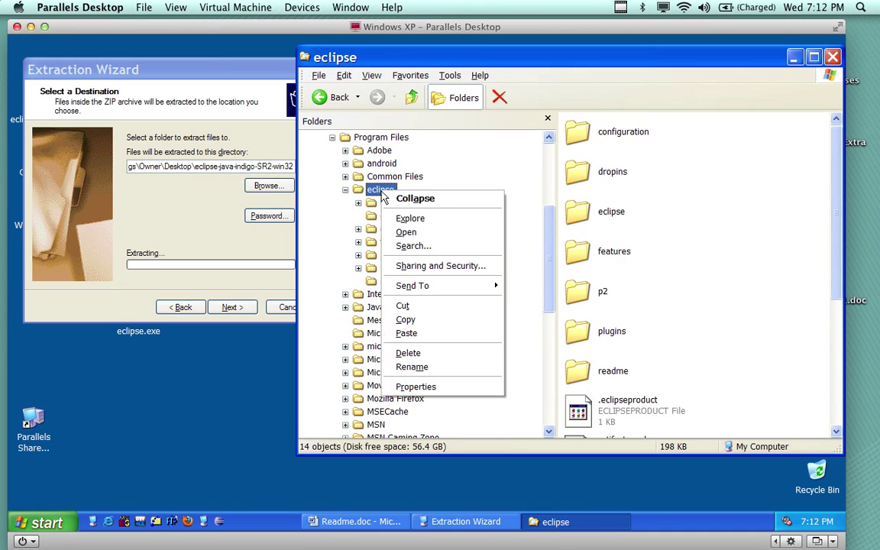
pyautogui.click(408, 353)
pyautogui.click(474, 308)
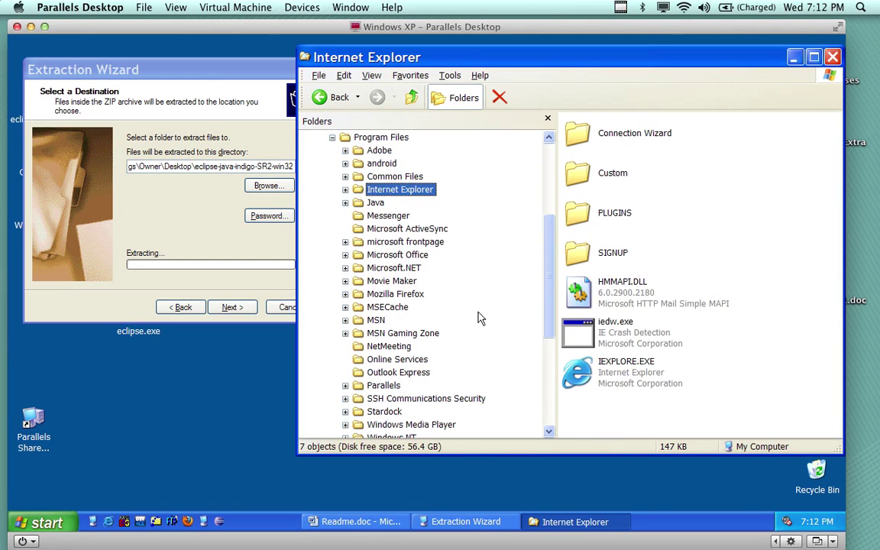
# Extract the zip into the proposed eclipse-java-indigo-SR2-win32 folder on the desktop, finish the wizard, and close the extracted folder's window.
pyautogui.moveTo(191, 69)
pyautogui.mouseDown()
pyautogui.moveTo(200, 69)
pyautogui.moveTo(193, 65)
pyautogui.mouseUp()
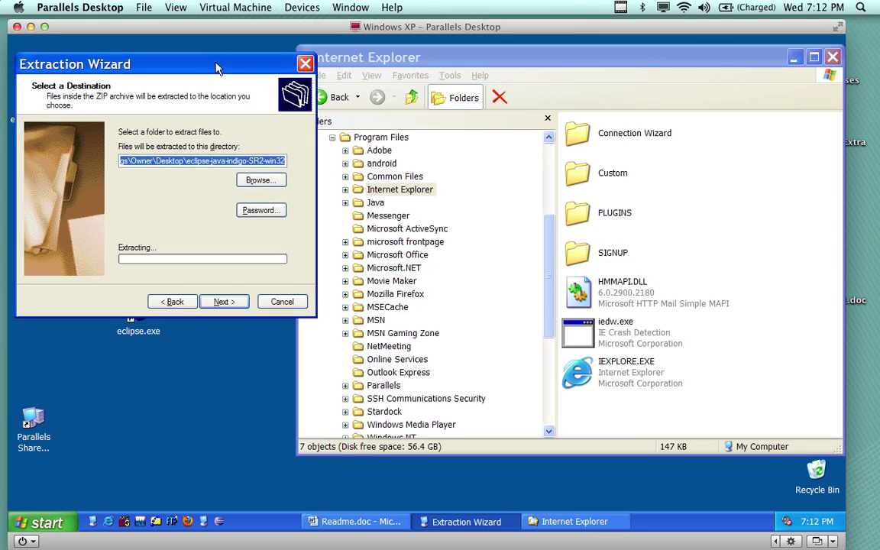
pyautogui.click(224, 302)
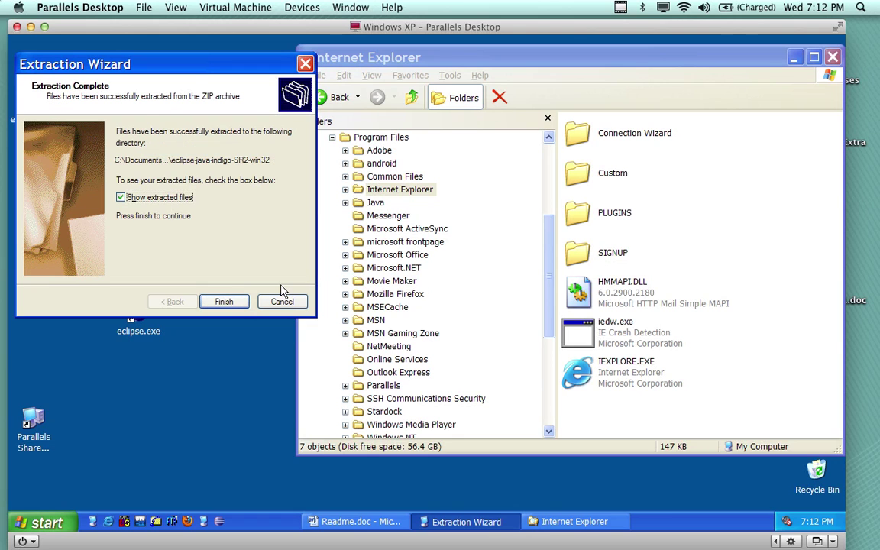
pyautogui.click(224, 302)
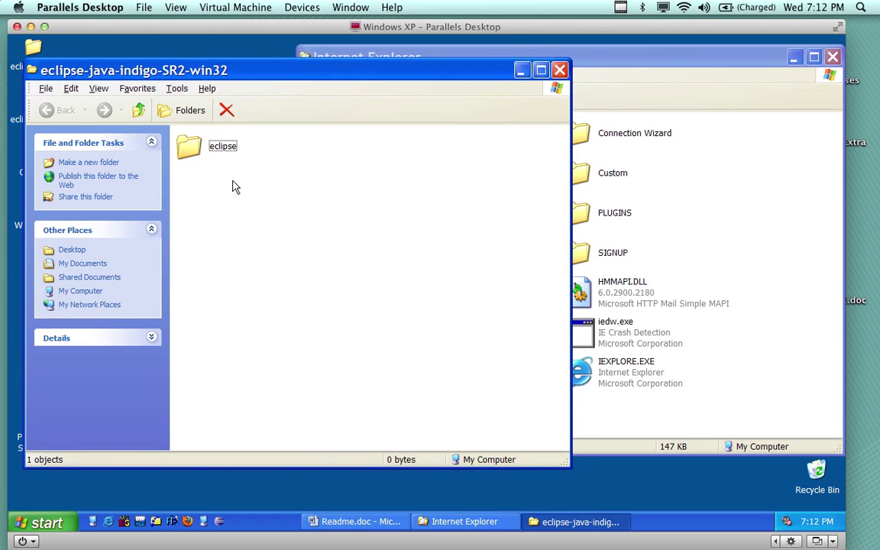
pyautogui.click(559, 70)
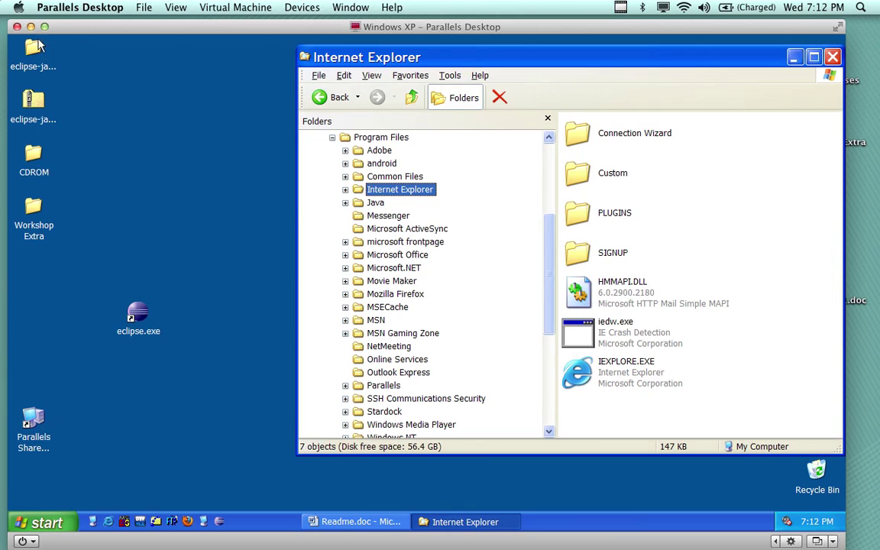
# Rename the newly extracted eclipse-java-indigo-SR2-win32 folder on the desktop as eclipse.
pyautogui.rightClick(44, 70)
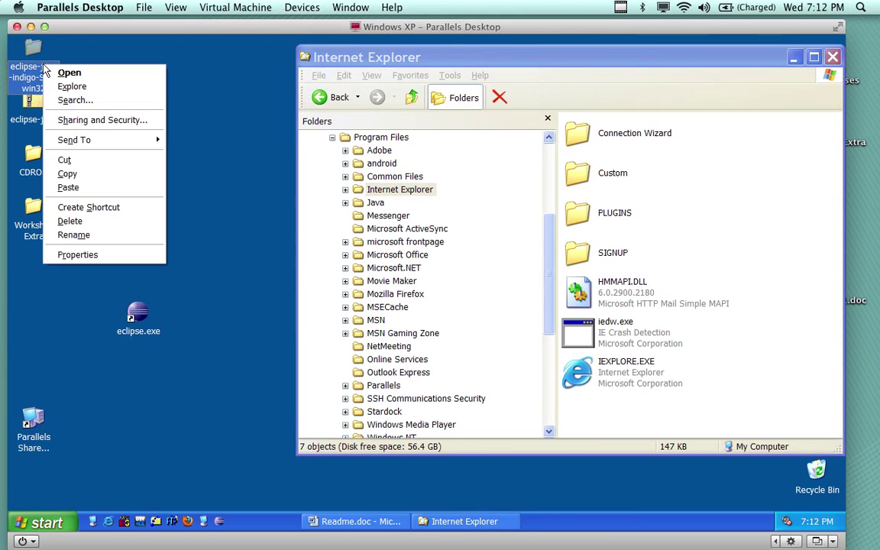
pyautogui.click(95, 237)
pyautogui.press('End')
pyautogui.press('BackSpace')
pyautogui.press('BackSpace')
pyautogui.press('BackSpace')
pyautogui.press('BackSpace')
pyautogui.press('BackSpace')
pyautogui.press('BackSpace')
pyautogui.press('BackSpace')
pyautogui.press('BackSpace')
pyautogui.press('BackSpace')
pyautogui.press('BackSpace')
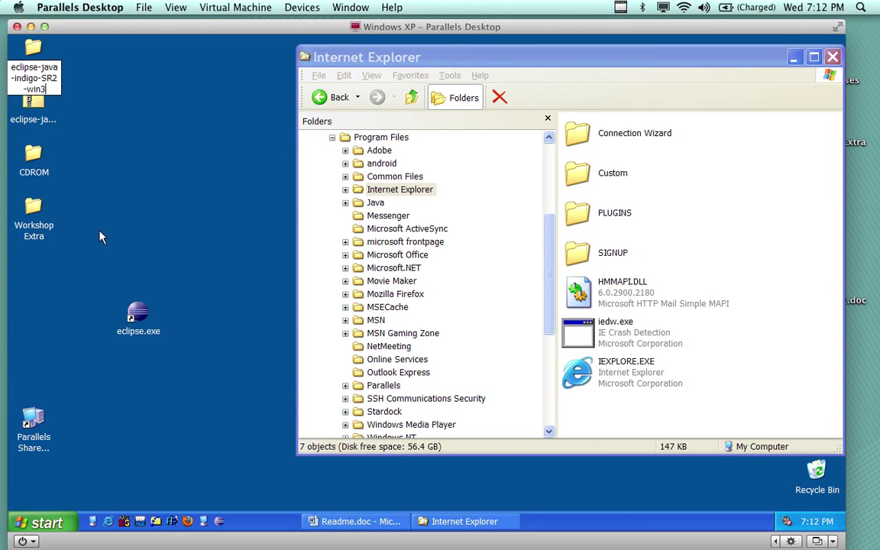
pyautogui.press('BackSpace')
pyautogui.press('BackSpace')
pyautogui.press('BackSpace')
pyautogui.press('BackSpace')
pyautogui.press('BackSpace')
pyautogui.press('BackSpace')
pyautogui.press('BackSpace')
pyautogui.press('BackSpace')
pyautogui.press('BackSpace')
pyautogui.press('BackSpace')
pyautogui.press('BackSpace')
pyautogui.press('BackSpace')
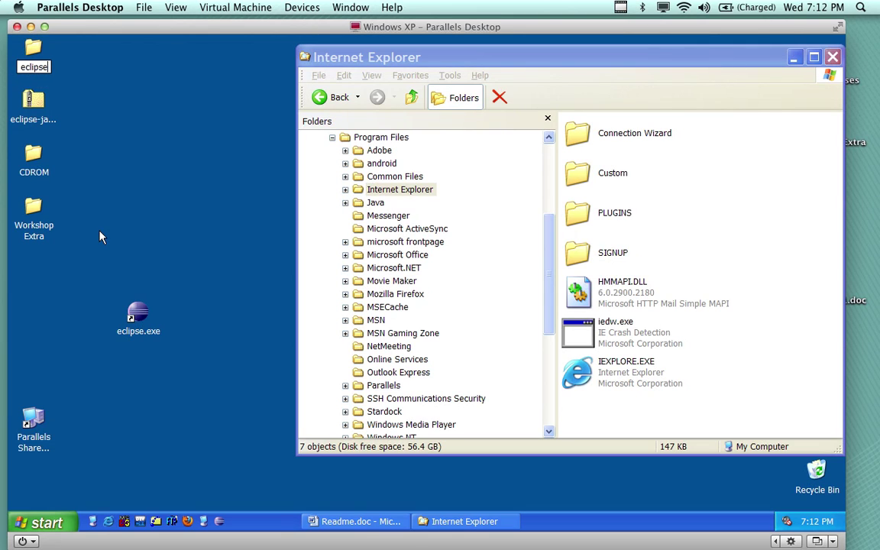
pyautogui.press('Return')
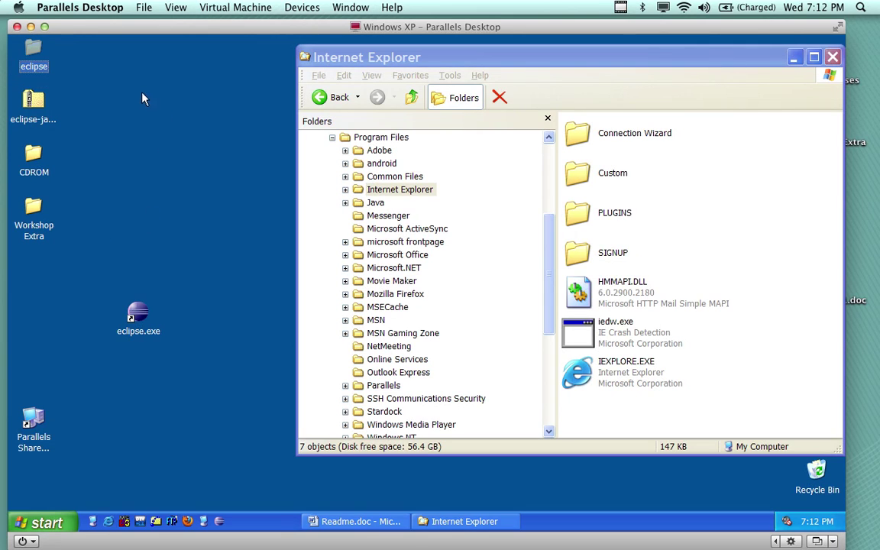
# Move the eclipse folder from the desktop into C:\Program Files and open the eclipse folder nested inside it.
pyautogui.click(373, 139)
pyautogui.moveTo(32, 49); pyautogui.dragTo(403, 180)
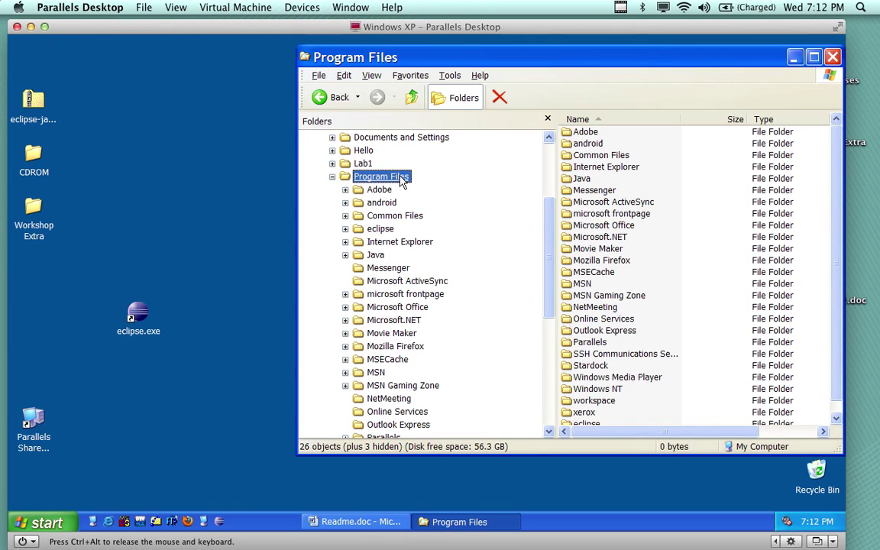
pyautogui.click(382, 229)
pyautogui.click(387, 241)
# Create a shortcut to eclipse.exe and move it to the desktop, replacing the existing eclipse.exe shortcut.
pyautogui.scroll(-4, 611, 378)
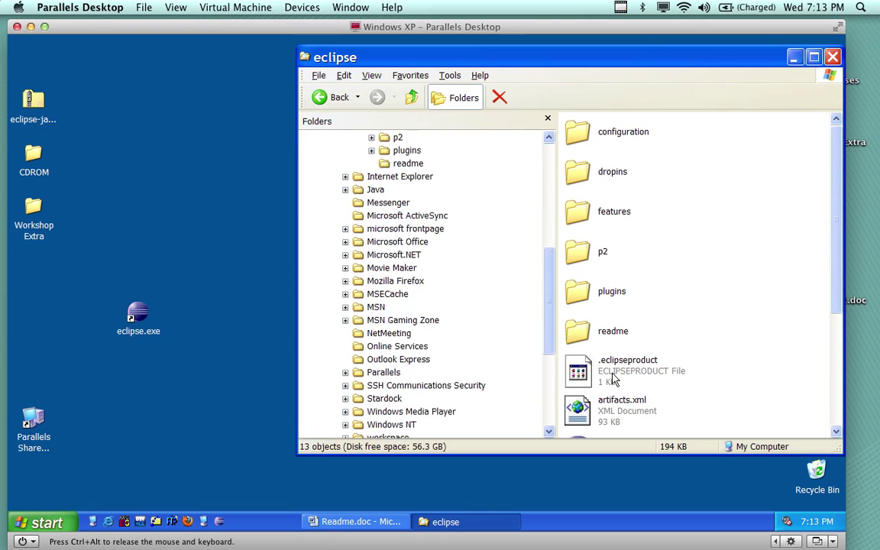
pyautogui.moveTo(836, 280); pyautogui.dragTo(842, 391)
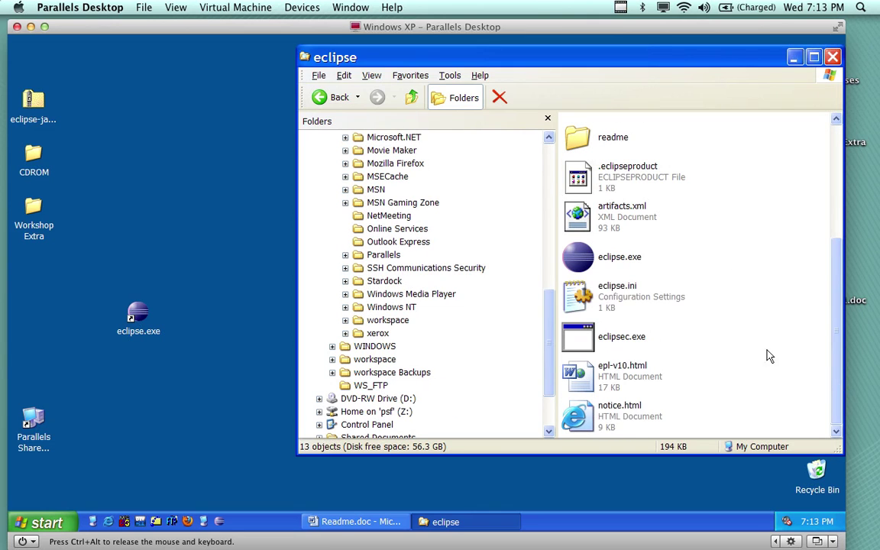
pyautogui.rightClick(584, 263)
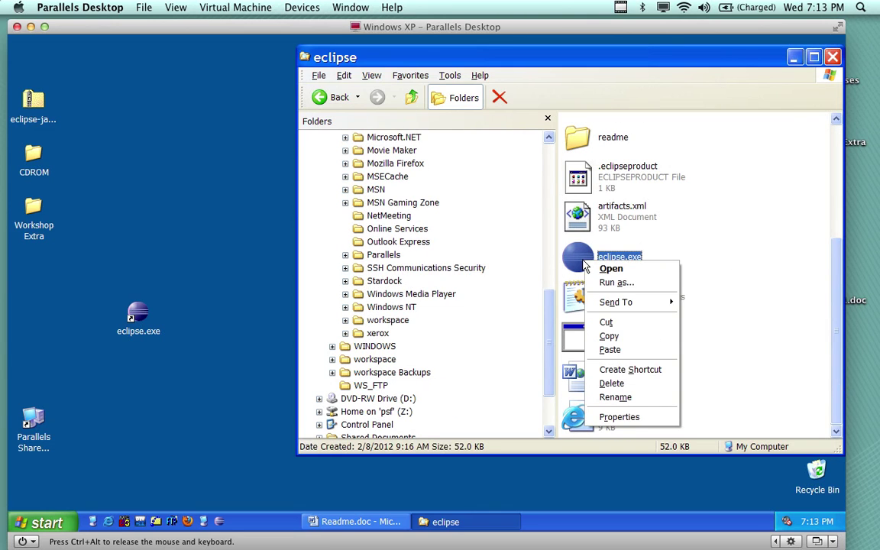
pyautogui.click(626, 370)
pyautogui.moveTo(580, 419); pyautogui.dragTo(177, 325)
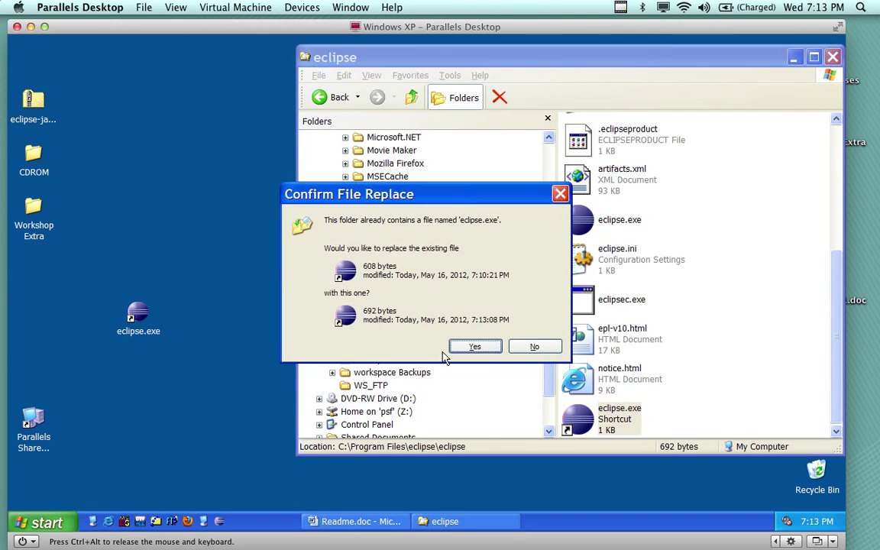
pyautogui.click(475, 347)
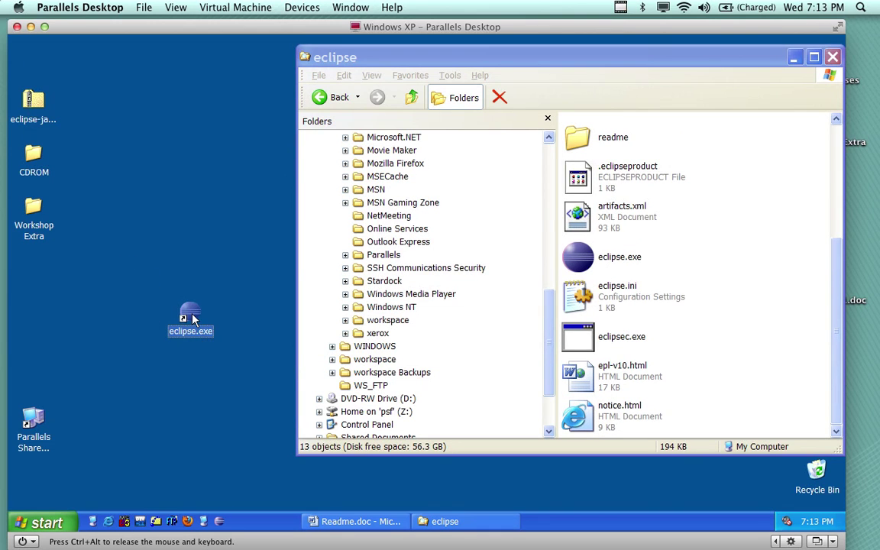
# Launch Eclipse from the new desktop shortcut and close the eclipse folder window.
pyautogui.doubleClick(191, 316)
pyautogui.click(467, 294)
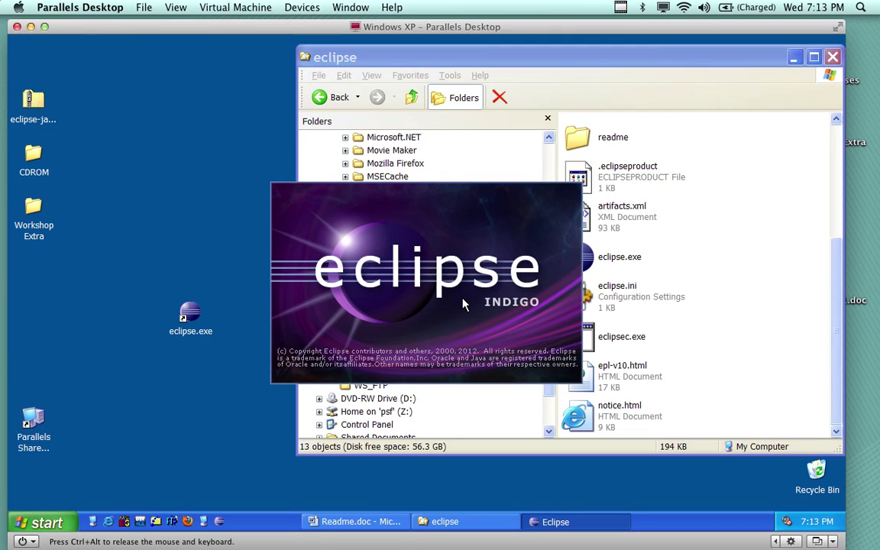
pyautogui.click(832, 58)
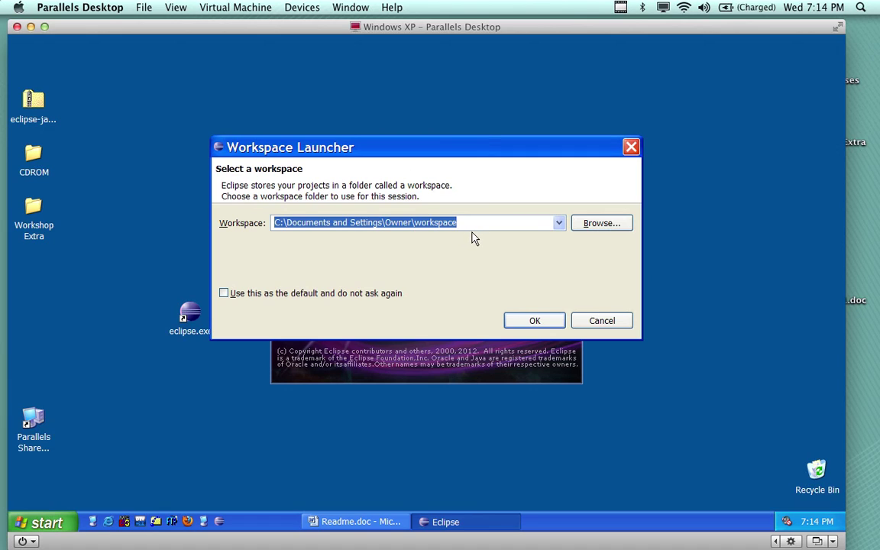
# Choose Local Disk (C:) as the default Eclipse workspace with no further asking, and confirm the Workspace Launcher.
pyautogui.click(224, 294)
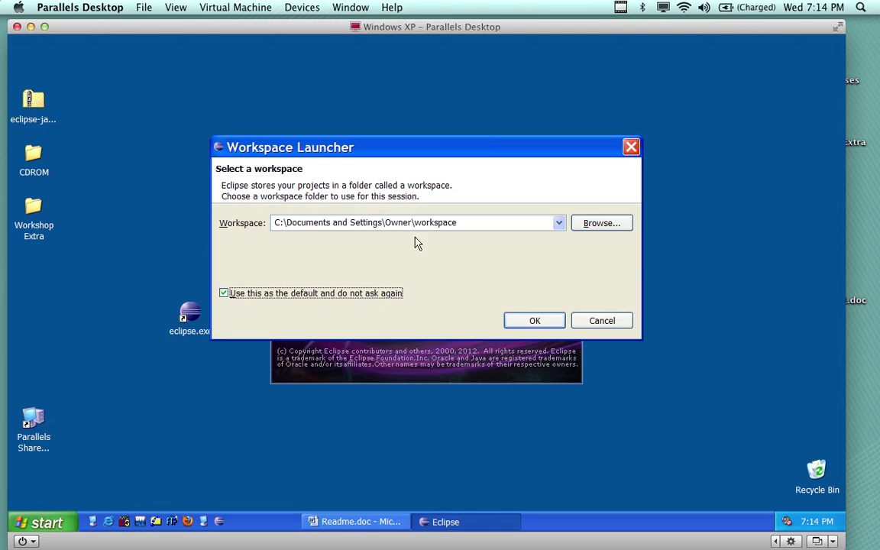
pyautogui.click(581, 226)
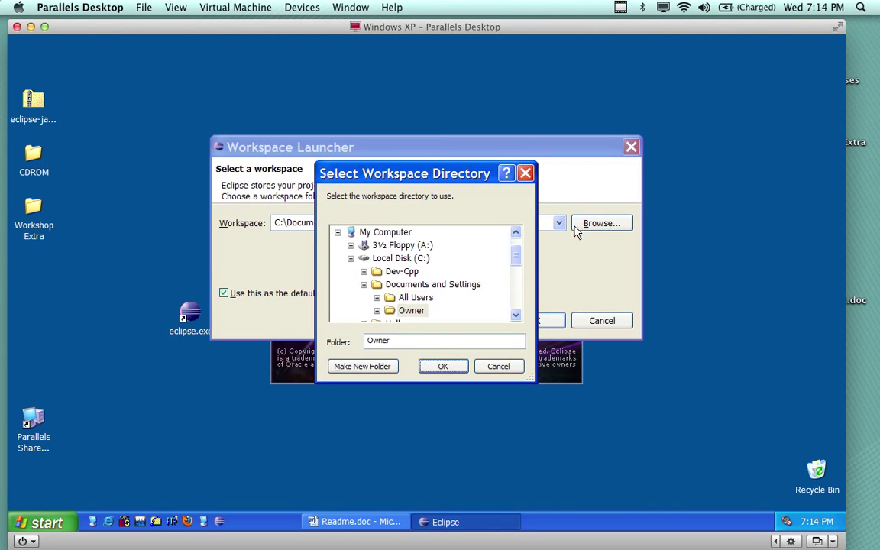
pyautogui.click(424, 259)
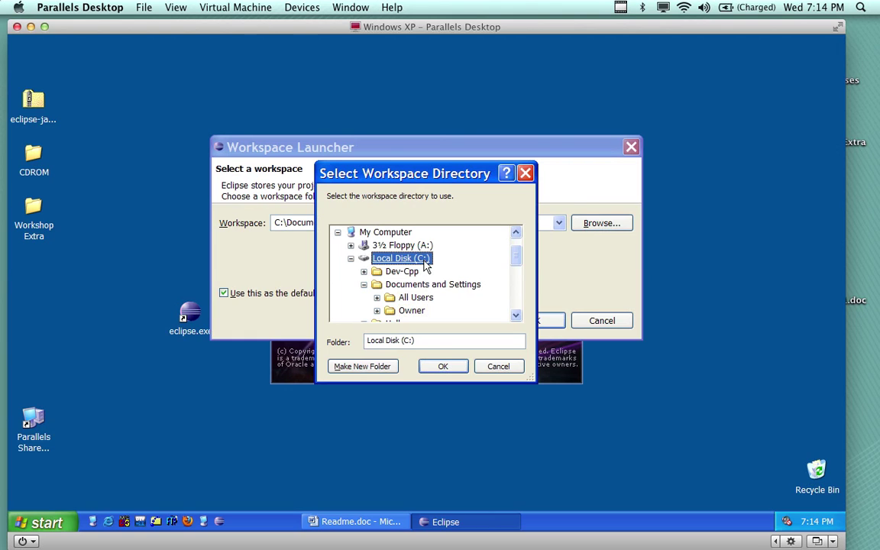
pyautogui.click(437, 366)
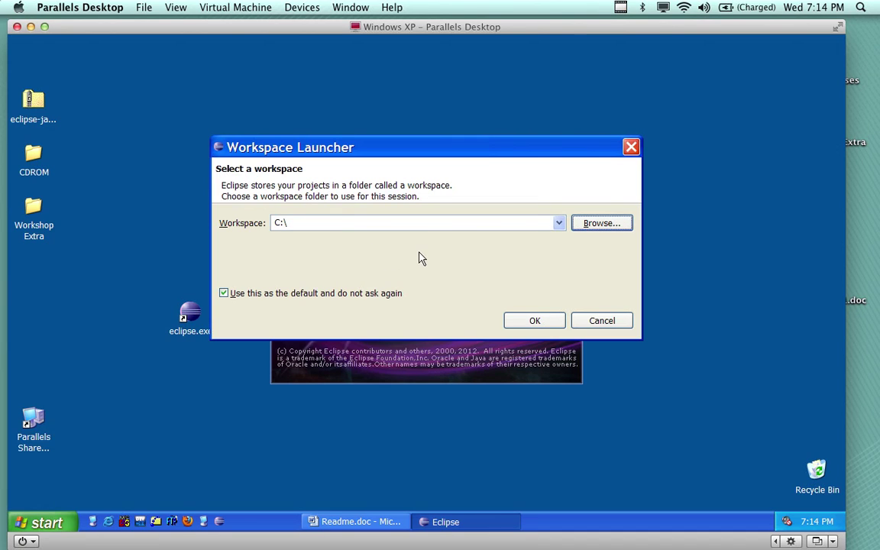
pyautogui.click(519, 325)
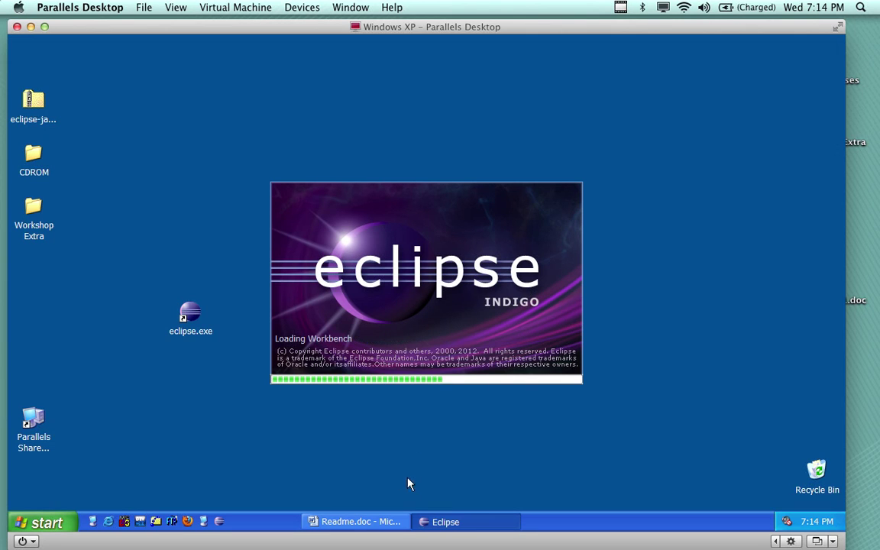
# Read Step 3 in Readme.doc on installing the Android Plug-in Tools in Eclipse.
pyautogui.click(359, 522)
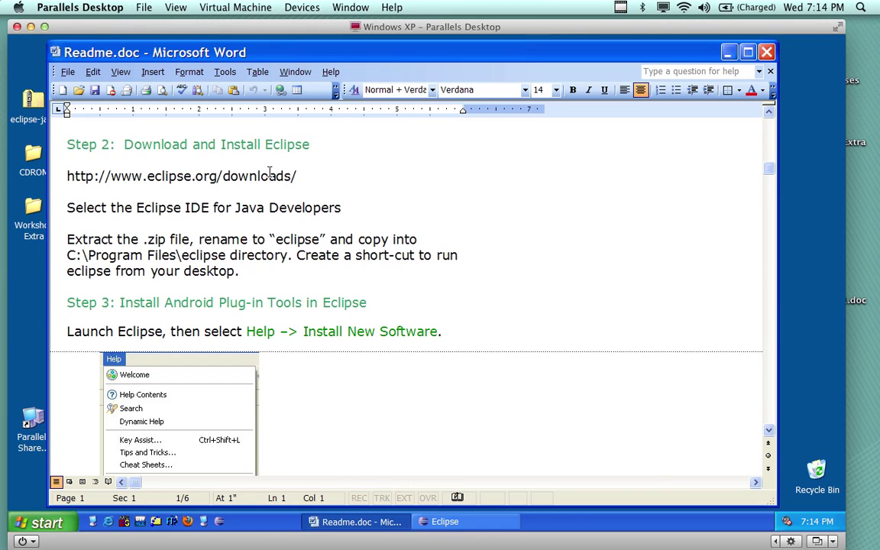
pyautogui.scroll(-2, 269, 172)
pyautogui.scroll(-1, 269, 173)
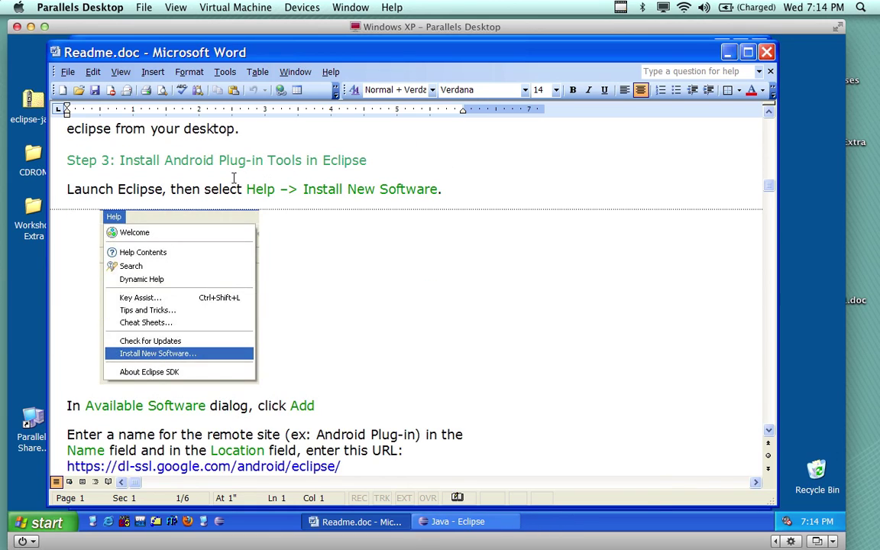
pyautogui.scroll(-1, 233, 176)
pyautogui.scroll(1, 234, 176)
pyautogui.moveTo(246, 188); pyautogui.dragTo(303, 189)
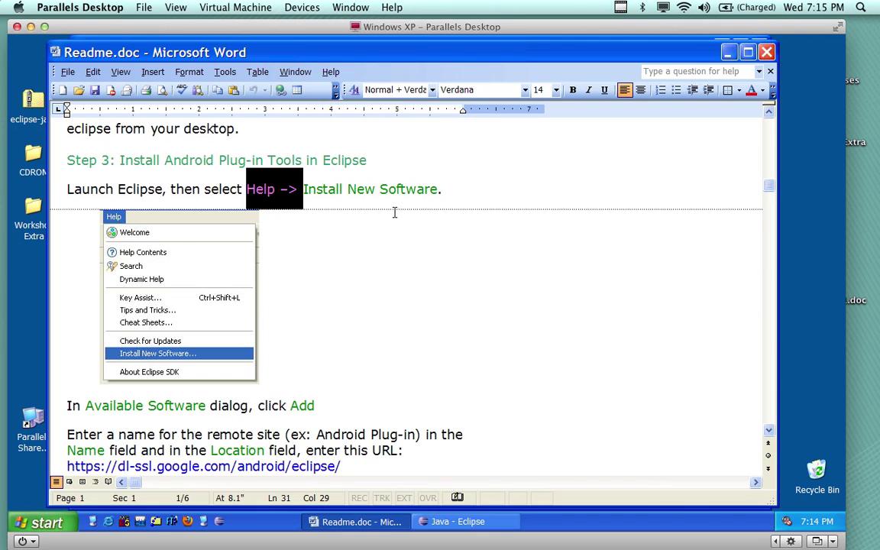
pyautogui.click(394, 212)
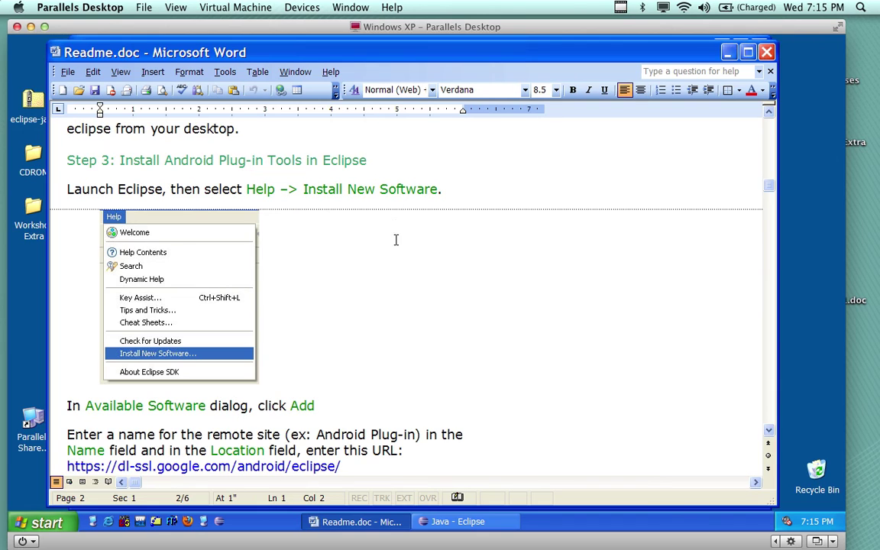
# Switch to Eclipse, go from the Welcome page to the workbench, and close the Task List and Outline views.
pyautogui.click(457, 523)
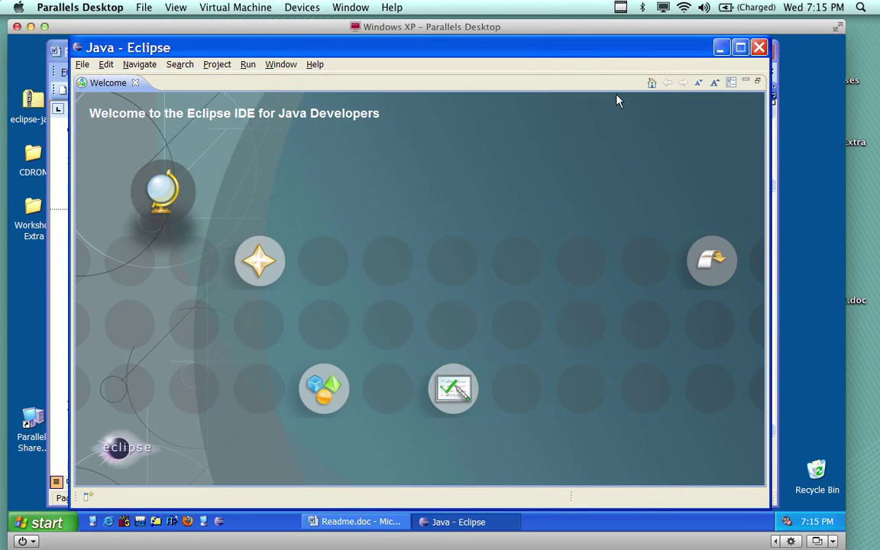
pyautogui.moveTo(594, 53); pyautogui.dragTo(615, 60)
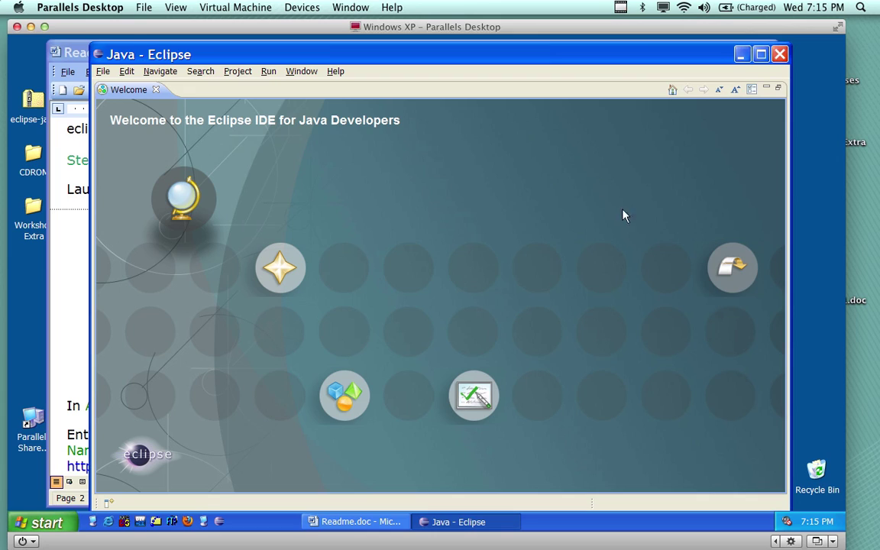
pyautogui.click(723, 265)
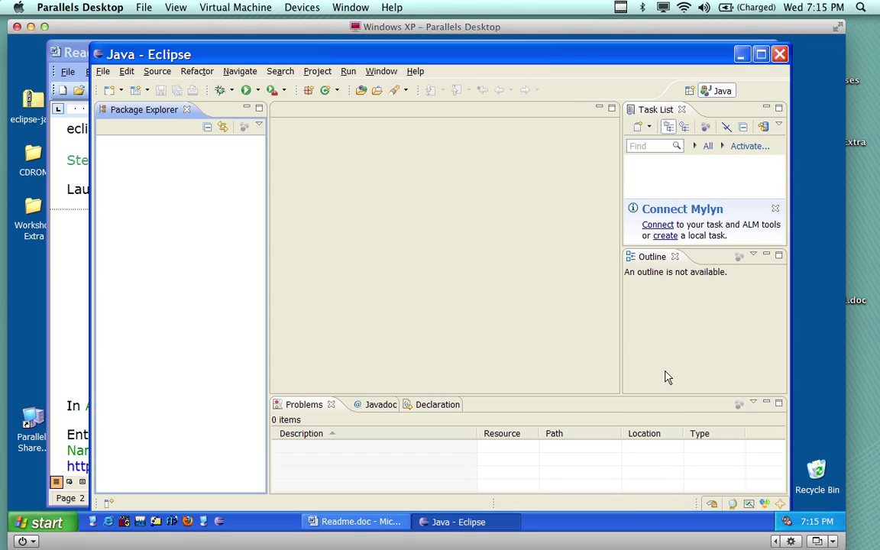
pyautogui.click(681, 109)
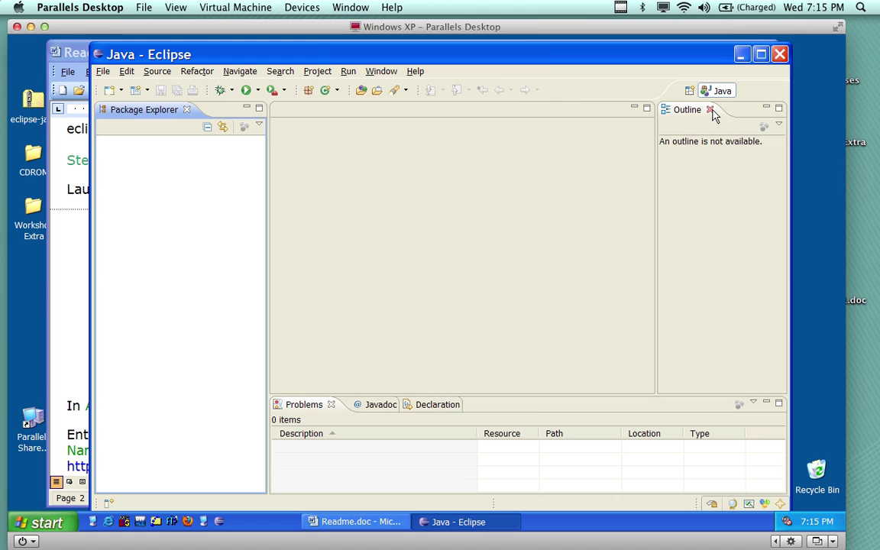
pyautogui.click(706, 110)
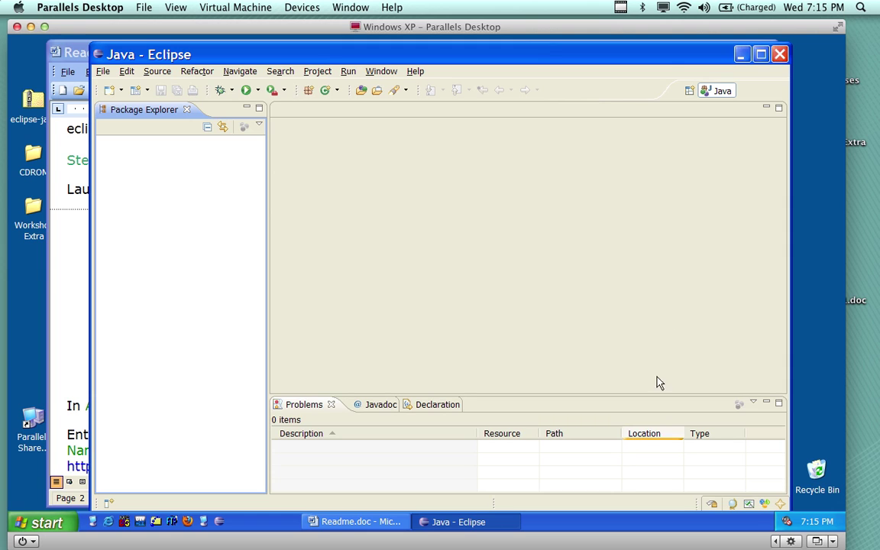
pyautogui.moveTo(672, 44)
pyautogui.mouseDown()
pyautogui.moveTo(689, 70)
pyautogui.moveTo(667, 78)
pyautogui.moveTo(687, 65)
pyautogui.moveTo(673, 61)
pyautogui.mouseUp()
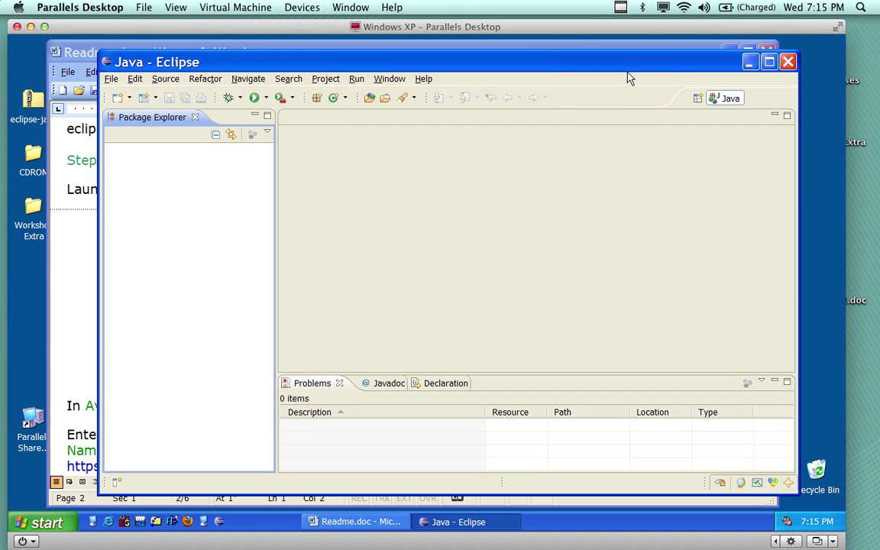
# Examine the project types offered by the New Project wizard and close it without creating a project.
pyautogui.click(423, 80)
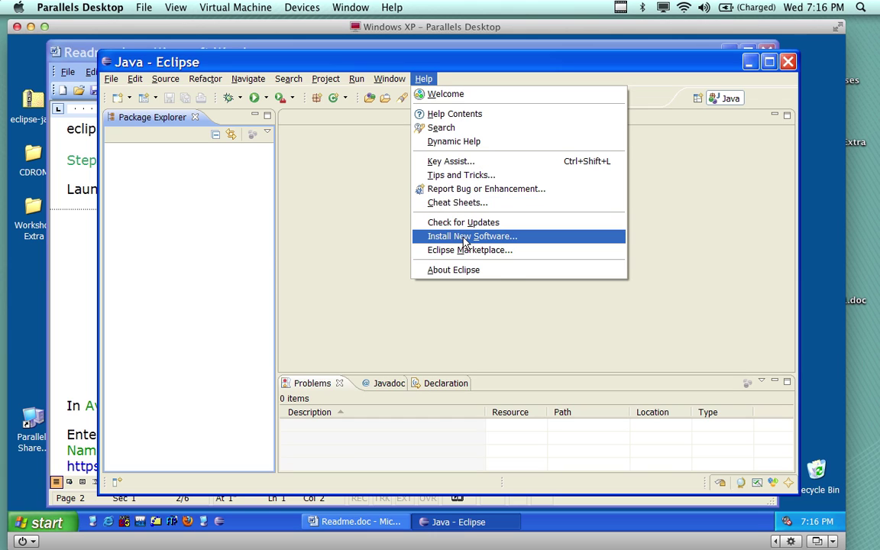
pyautogui.click(111, 79)
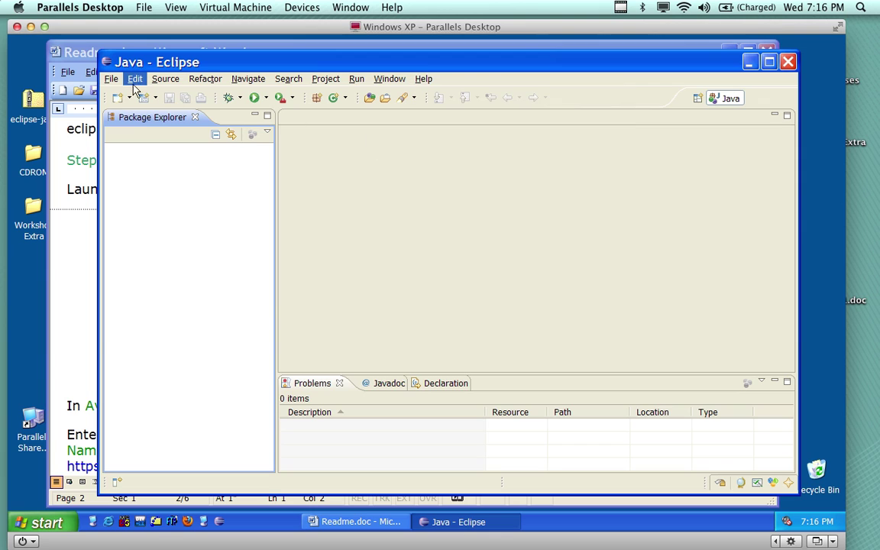
pyautogui.click(111, 79)
pyautogui.click(111, 79)
pyautogui.moveTo(119, 95)
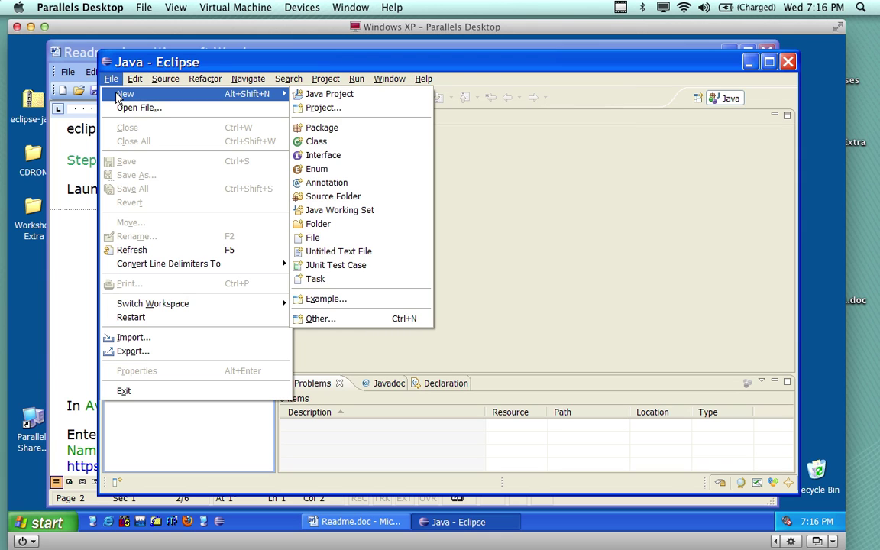
pyautogui.click(341, 110)
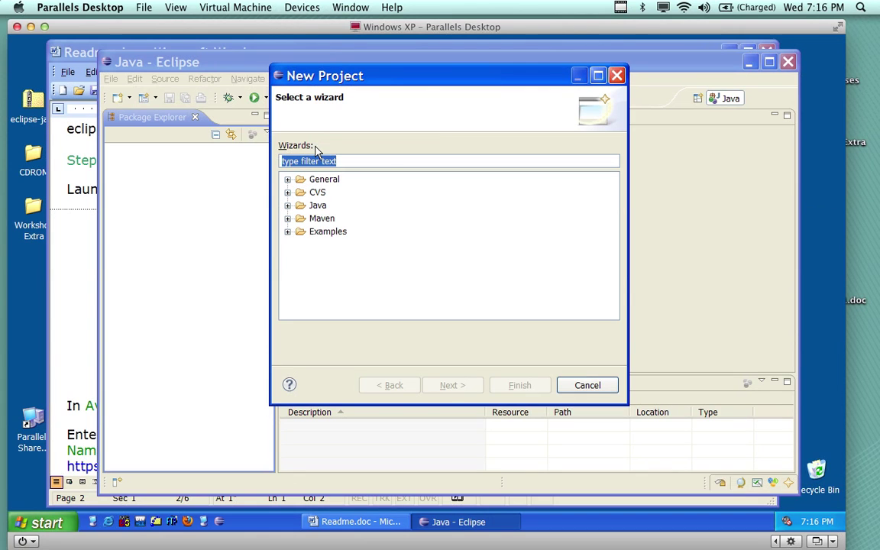
pyautogui.click(586, 385)
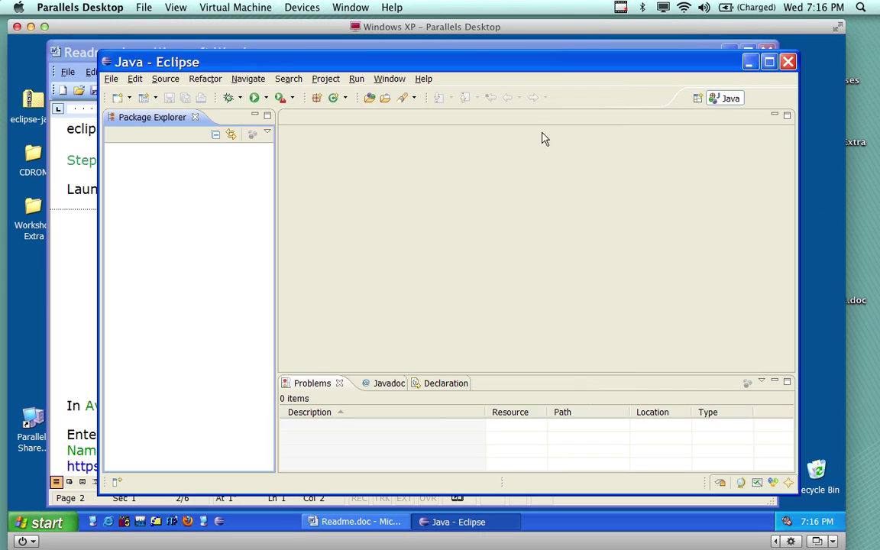
# Open the Install New Software dialog in Eclipse and move it slightly so it is fully in view.
pyautogui.click(422, 79)
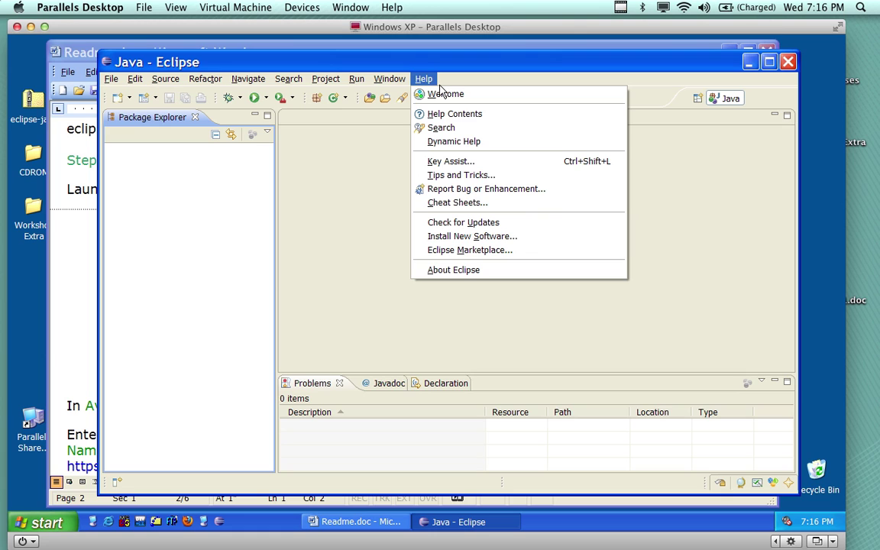
pyautogui.click(461, 236)
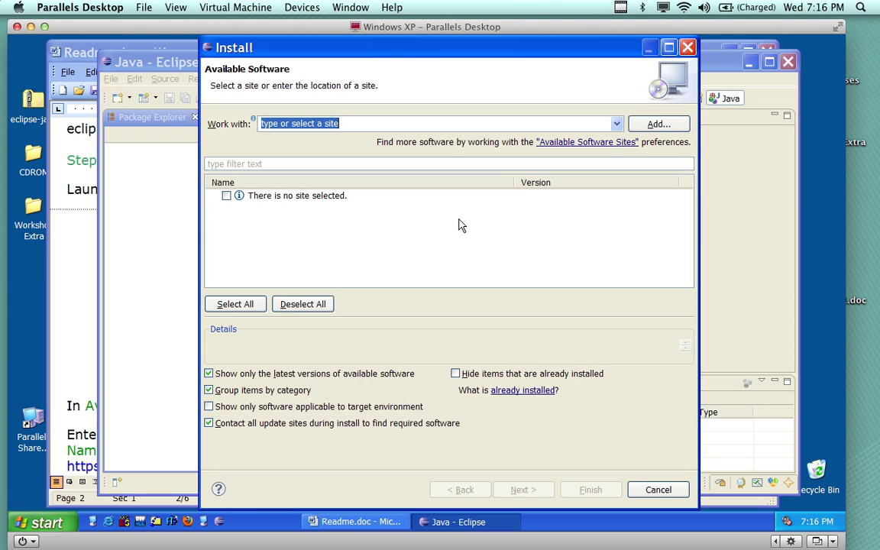
pyautogui.moveTo(504, 47)
pyautogui.mouseDown()
pyautogui.moveTo(505, 81)
pyautogui.moveTo(502, 56)
pyautogui.mouseUp()
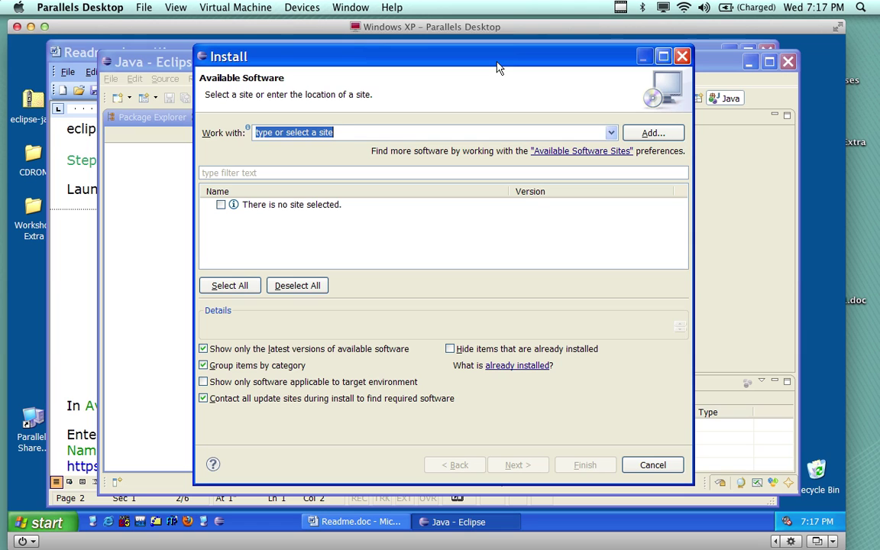
pyautogui.click(358, 523)
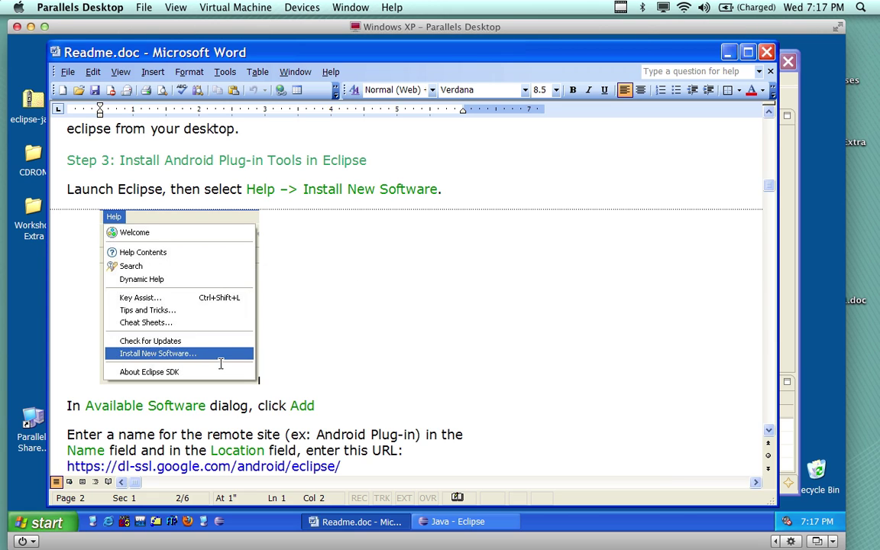
pyautogui.scroll(-3, 374, 326)
pyautogui.scroll(-9, 374, 326)
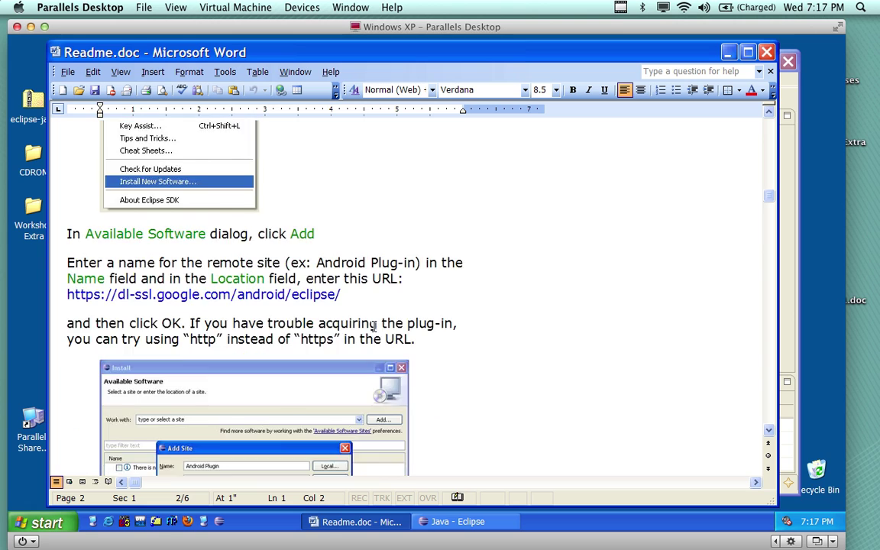
pyautogui.scroll(7, 374, 326)
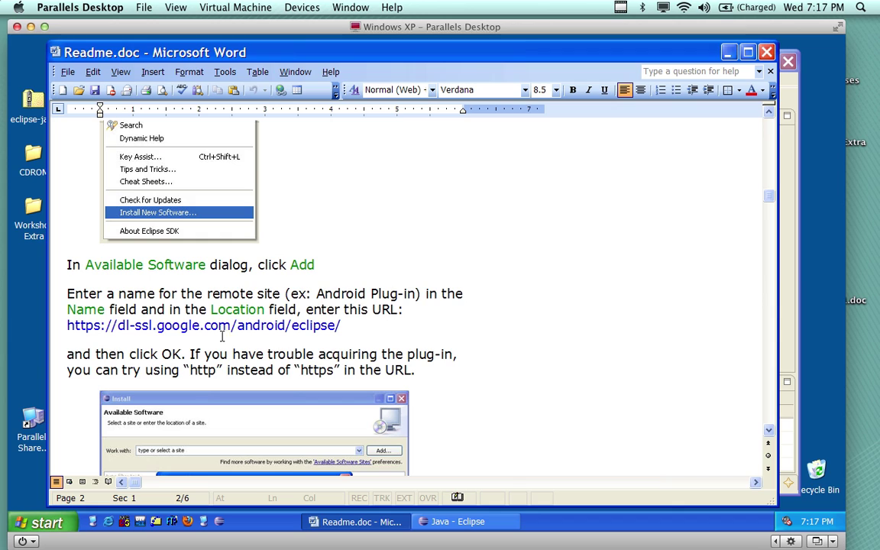
pyautogui.moveTo(67, 325); pyautogui.dragTo(342, 329)
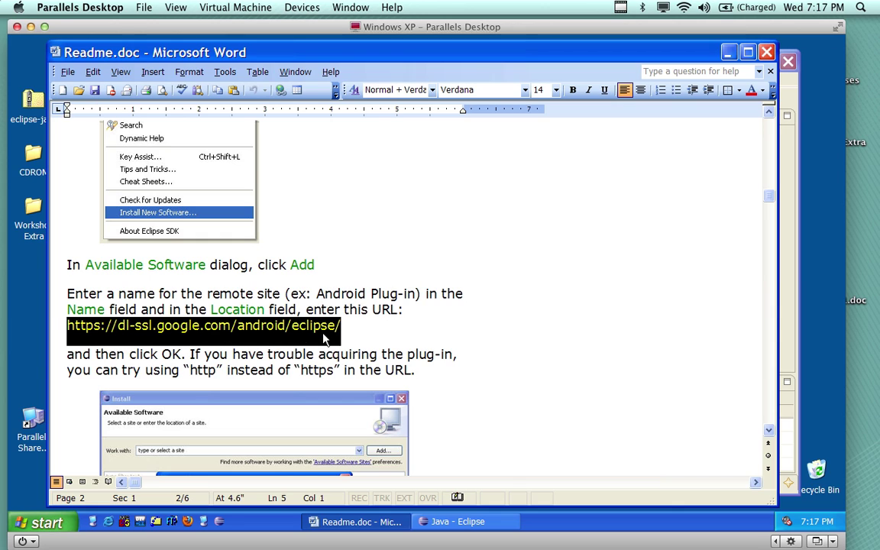
pyautogui.rightClick(255, 333)
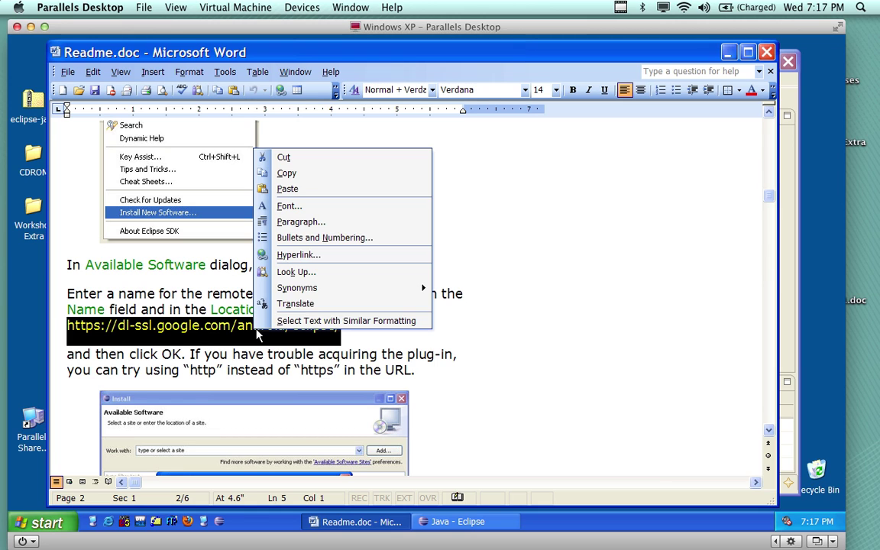
pyautogui.click(304, 173)
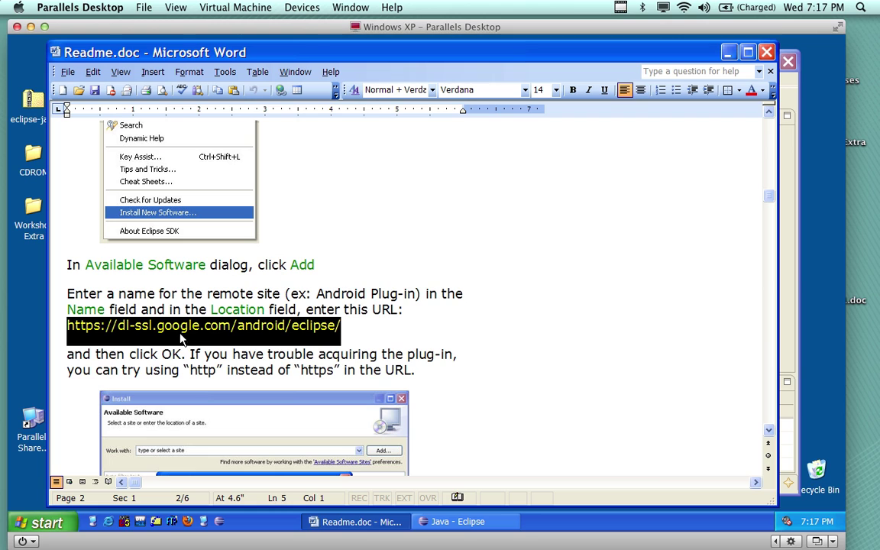
pyautogui.scroll(-3, 180, 335)
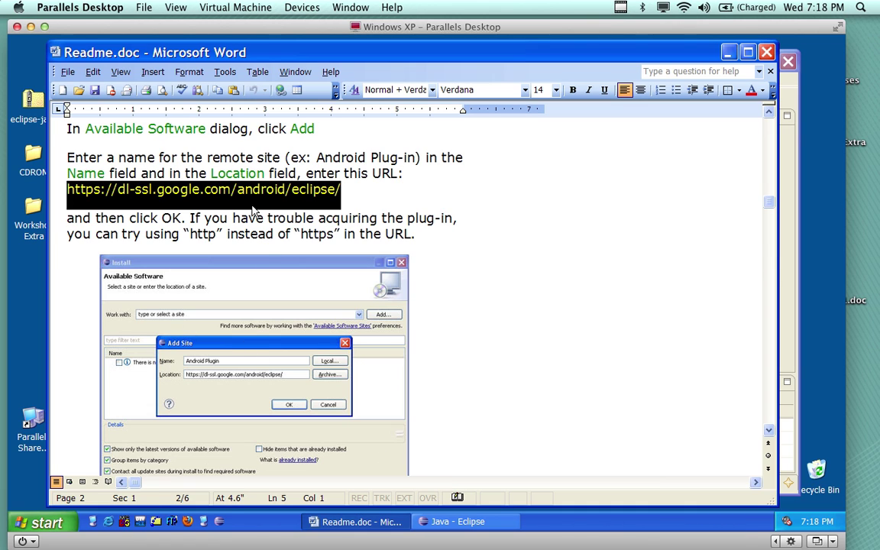
pyautogui.click(457, 522)
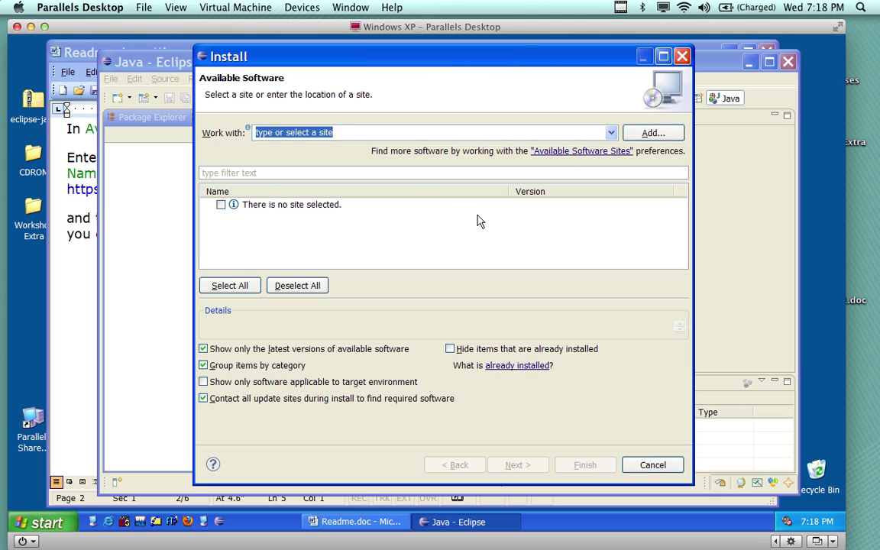
pyautogui.click(652, 133)
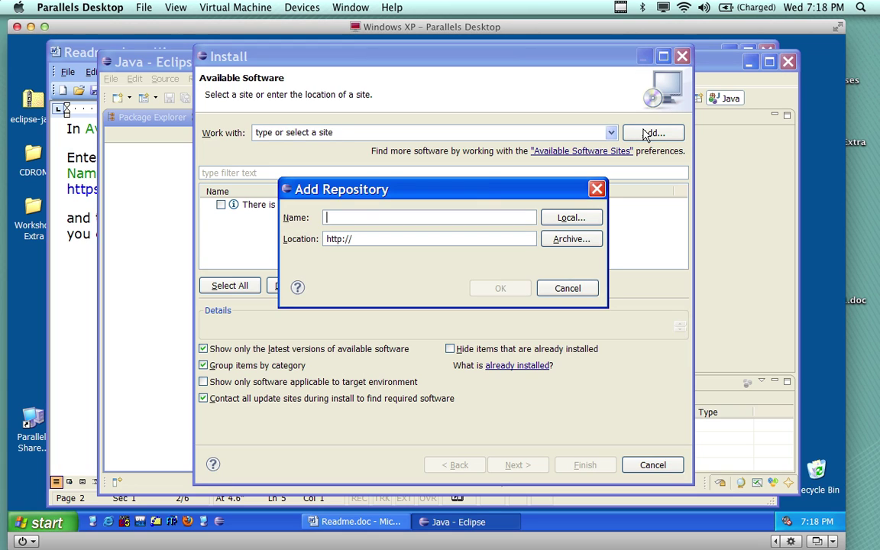
pyautogui.rightClick(363, 218)
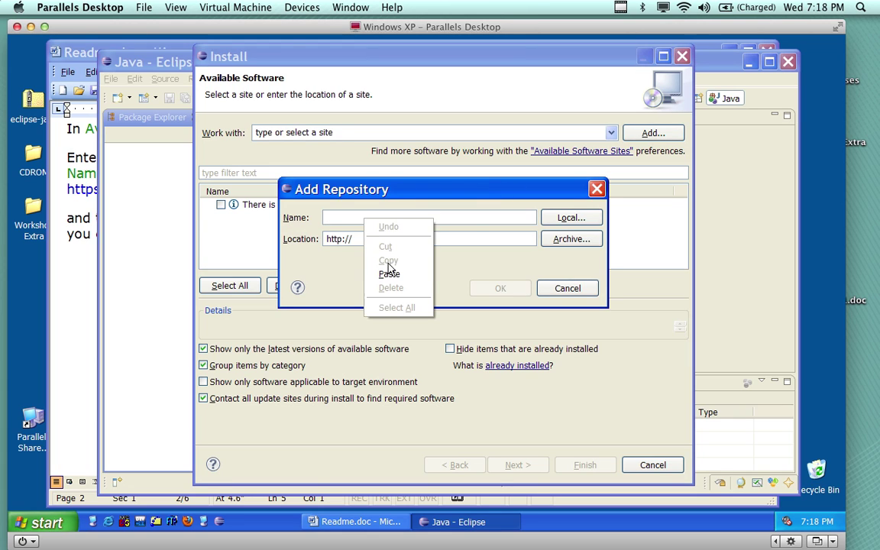
pyautogui.click(385, 272)
pyautogui.click(383, 238)
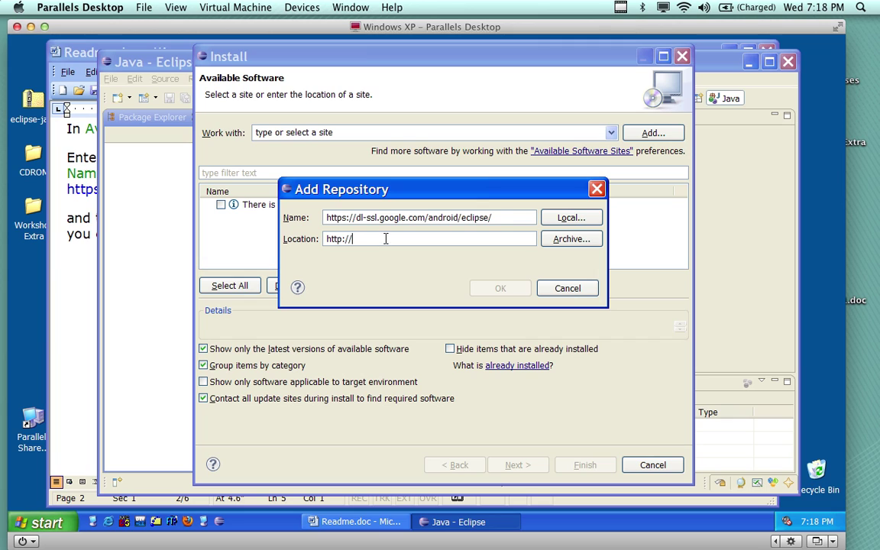
pyautogui.press('BackSpace')
pyautogui.press('BackSpace')
pyautogui.press('BackSpace')
pyautogui.press('BackSpace')
pyautogui.press('BackSpace')
pyautogui.press('BackSpace')
pyautogui.press('BackSpace')
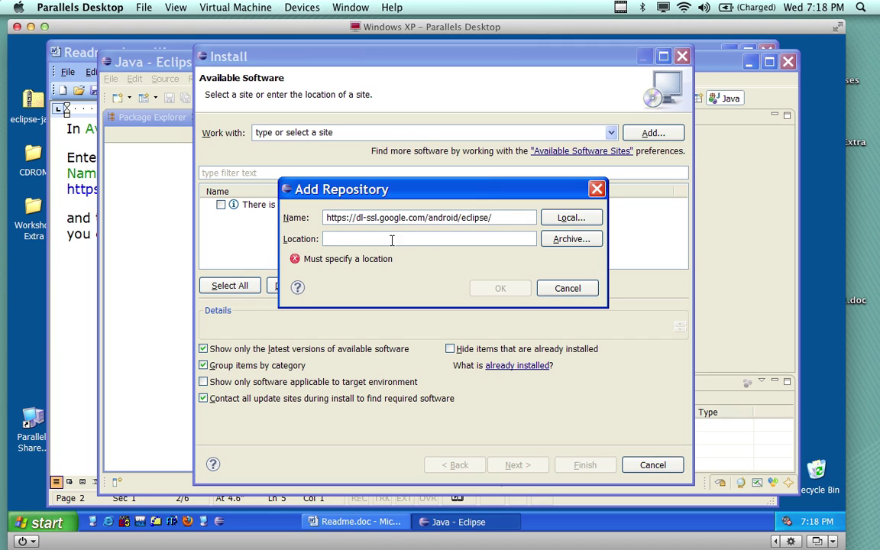
pyautogui.rightClick(368, 241)
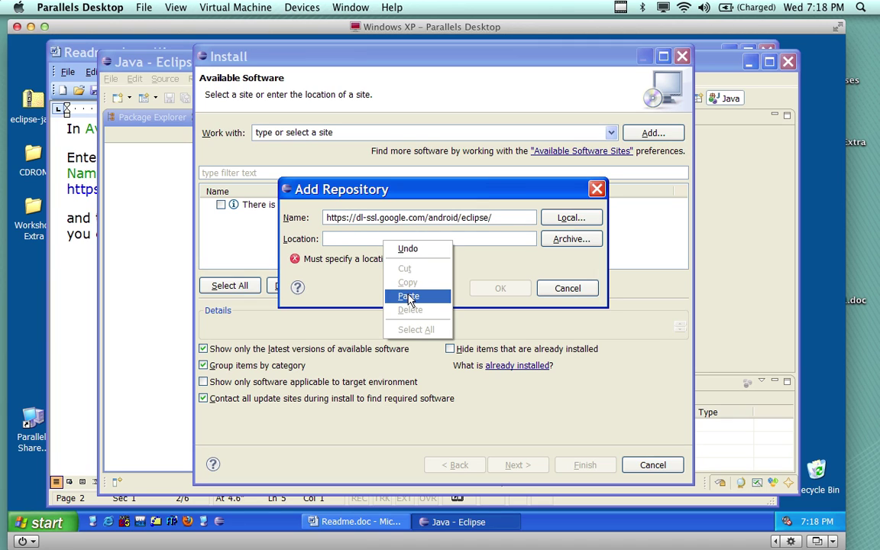
pyautogui.click(407, 296)
pyautogui.click(500, 290)
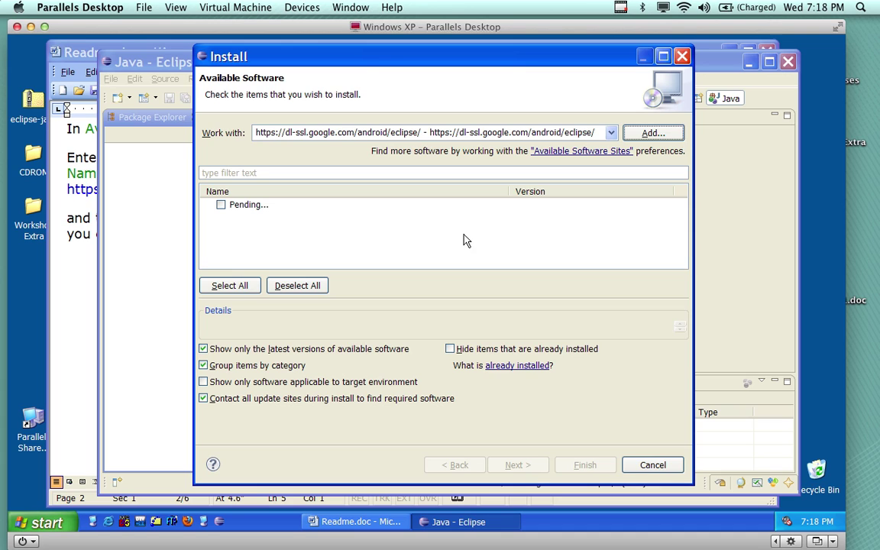
# Reposition and shorten the Install dialog so the Eclipse status bar below it is uncovered.
pyautogui.moveTo(540, 65); pyautogui.dragTo(537, 58)
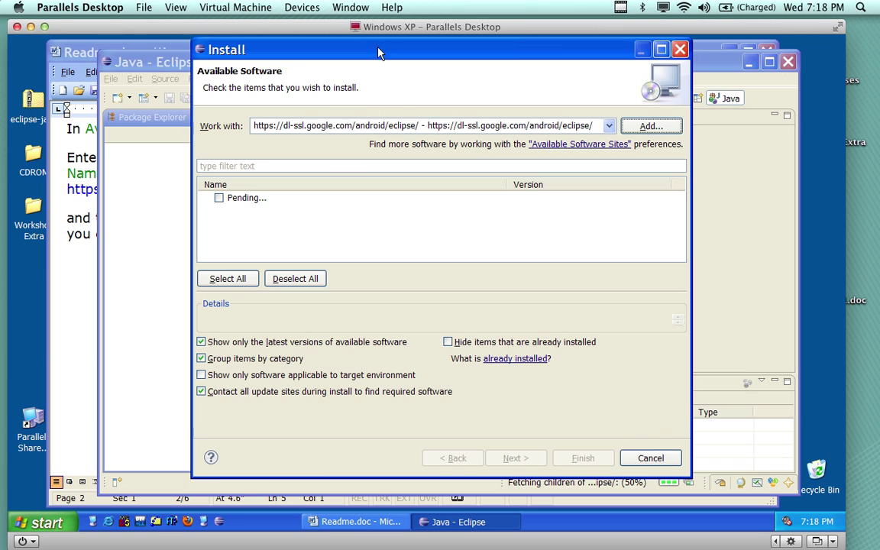
pyautogui.moveTo(384, 70); pyautogui.dragTo(386, 80)
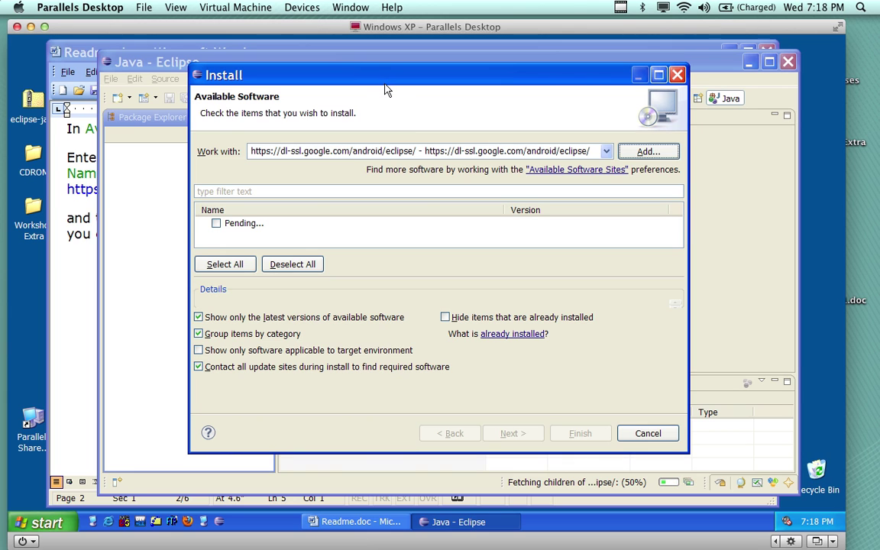
# Switch to Readme.doc and read the instructions on adding the site and selecting Developer Tools.
pyautogui.click(65, 239)
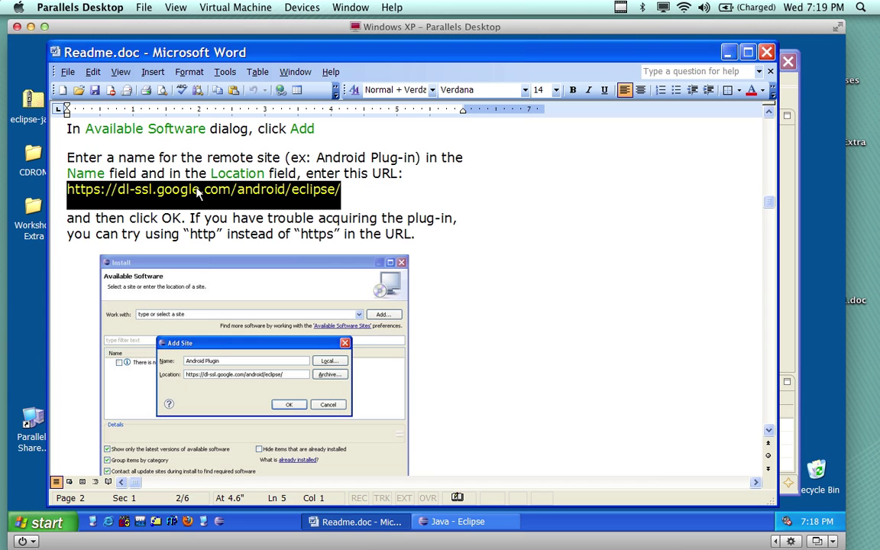
pyautogui.scroll(-1, 193, 188)
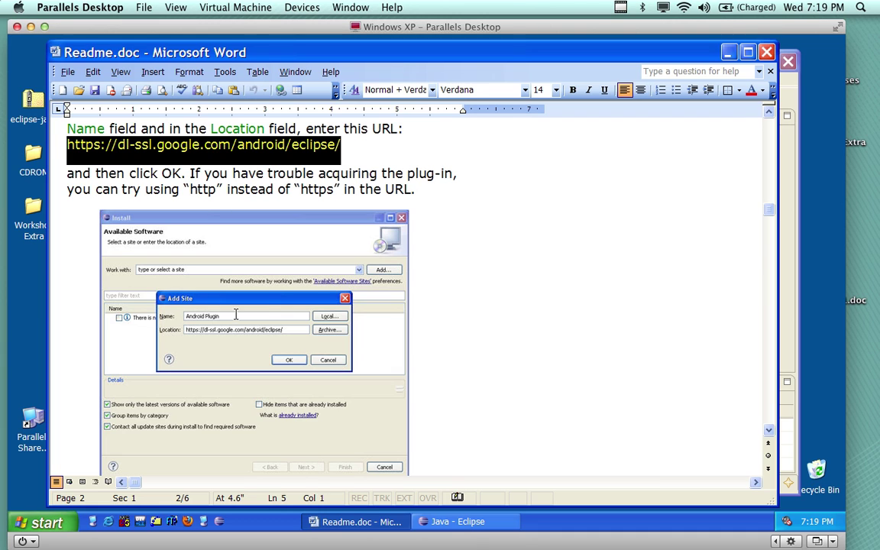
pyautogui.scroll(-6, 255, 320)
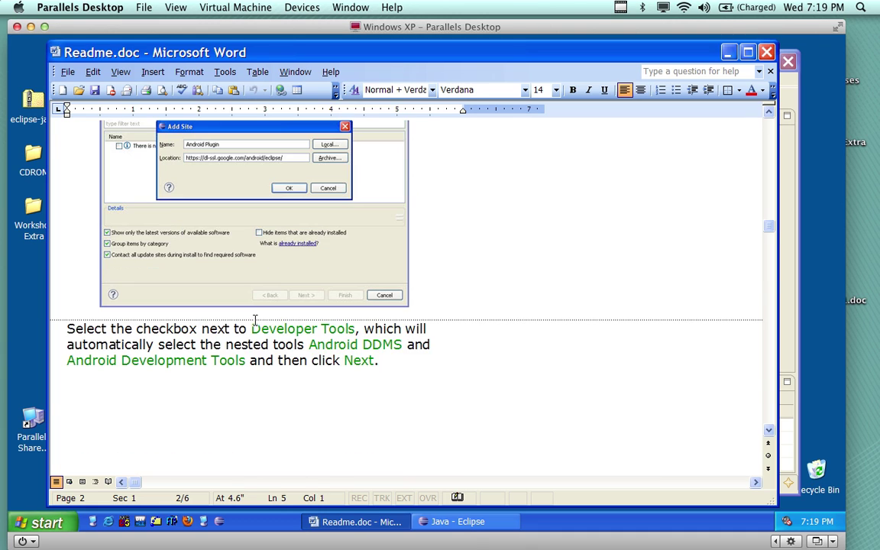
pyautogui.scroll(-3, 255, 320)
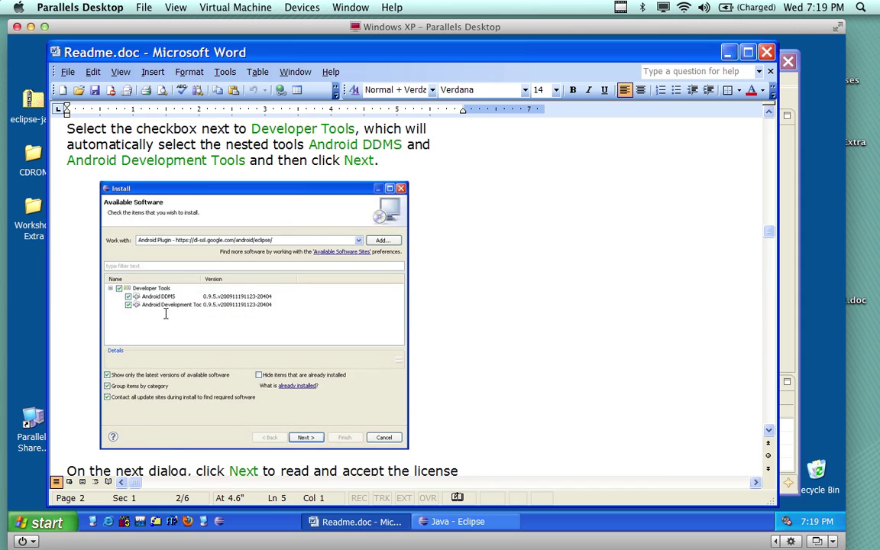
pyautogui.moveTo(494, 549)
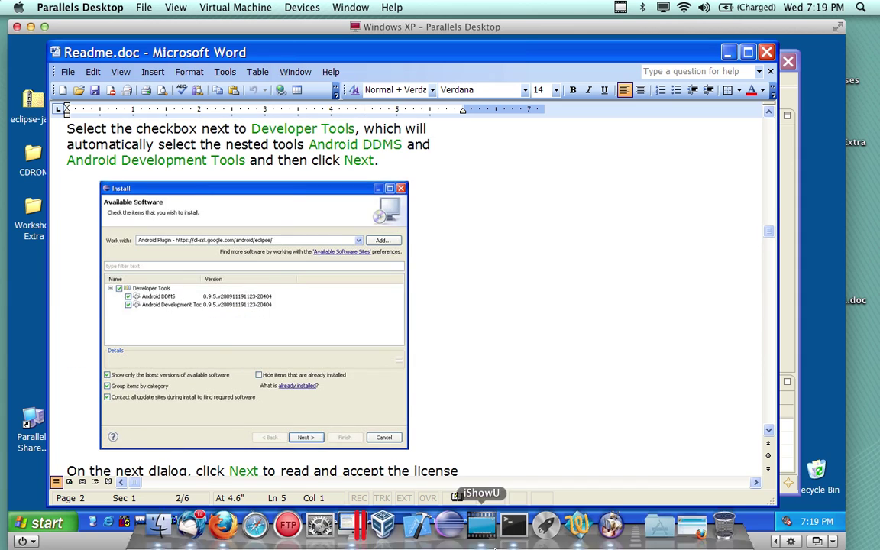
pyautogui.click(458, 527)
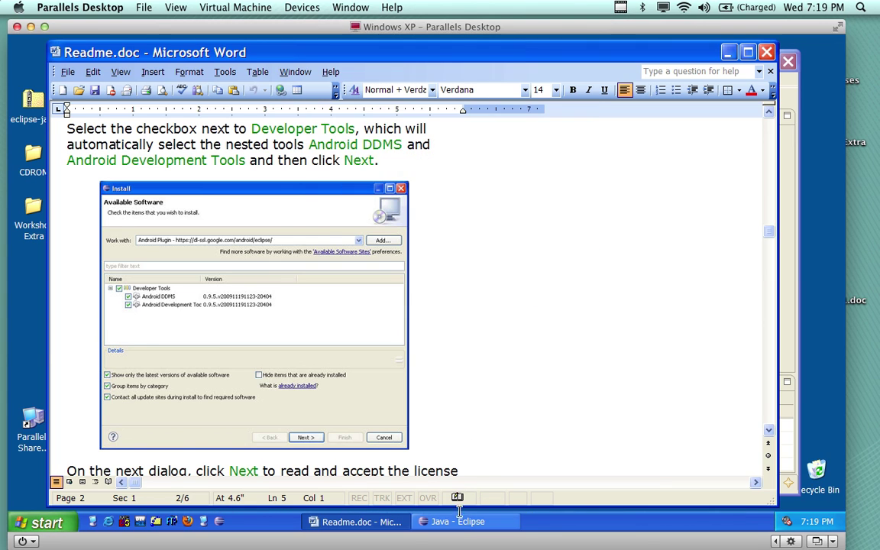
# Switch to Eclipse, inspect the Available Software Sites preferences and close them.
pyautogui.click(458, 520)
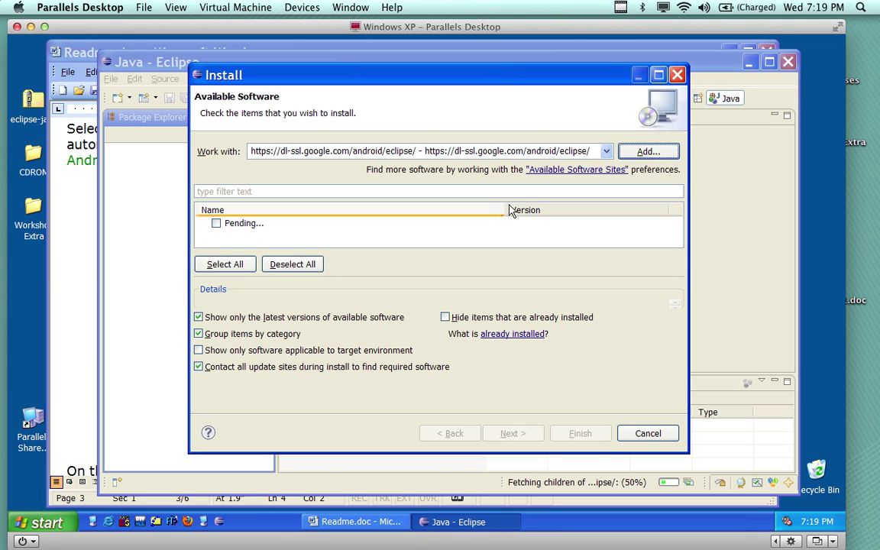
pyautogui.click(553, 168)
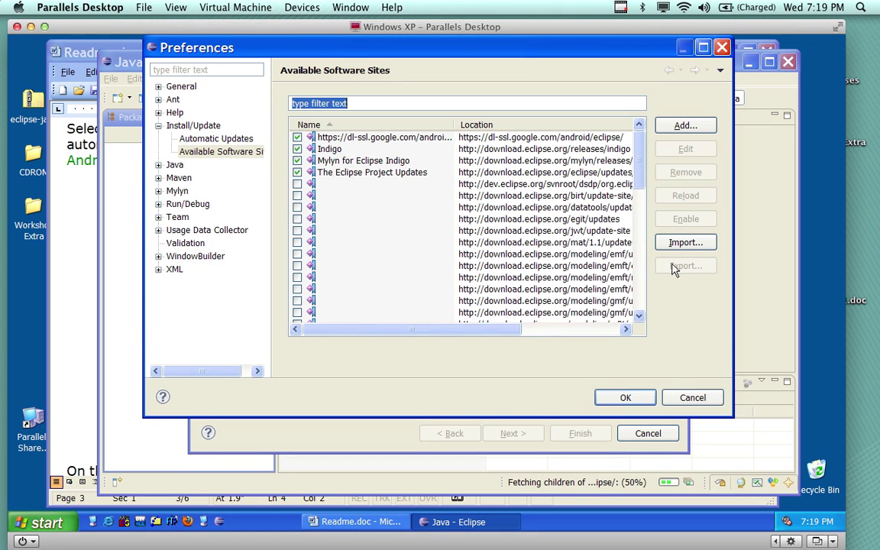
pyautogui.click(628, 397)
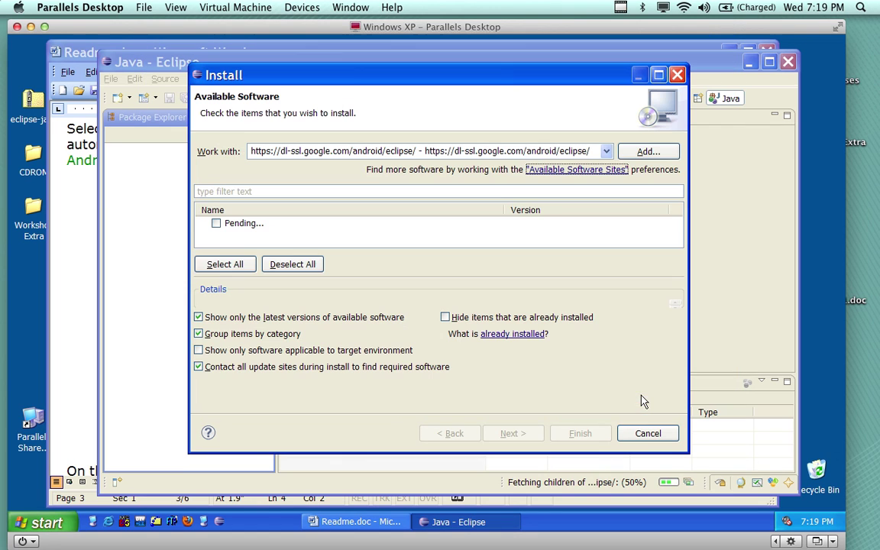
# Select all entries in the Install dialog's available software list.
pyautogui.click(470, 230)
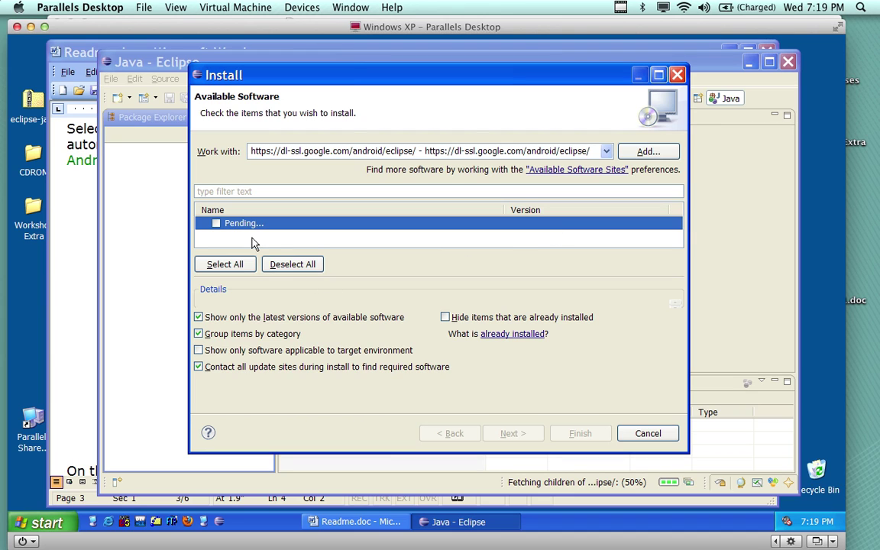
pyautogui.click(226, 267)
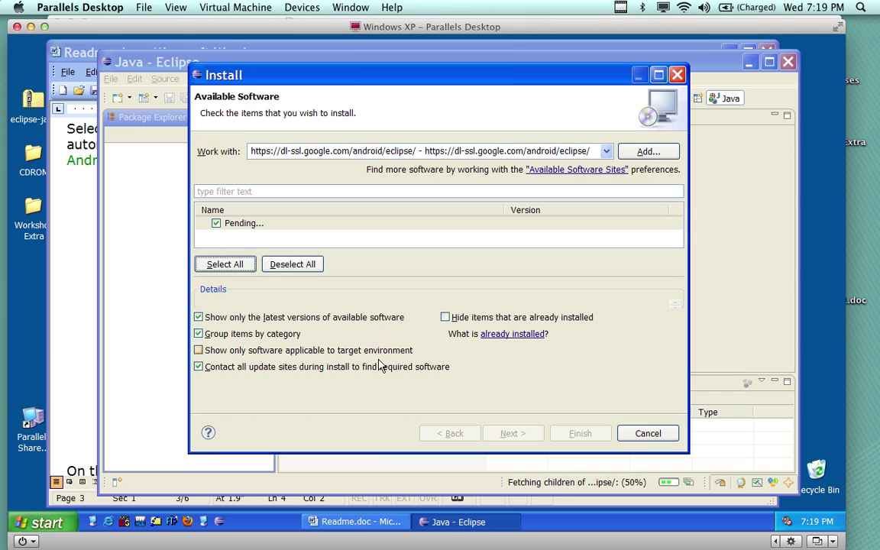
# Switch to Readme.doc and reread the steps for adding the plug-in site and selecting Developer Tools.
pyautogui.click(88, 253)
pyautogui.scroll(5, 189, 243)
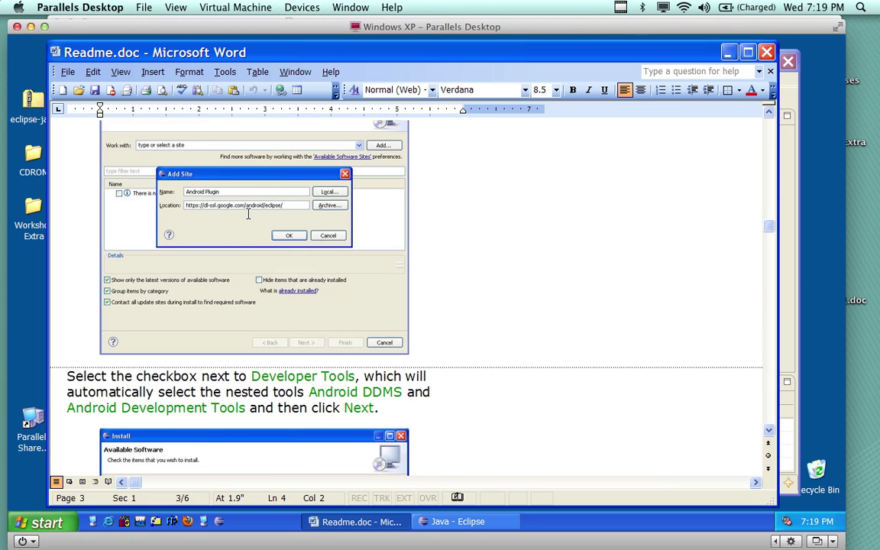
pyautogui.scroll(-8, 247, 215)
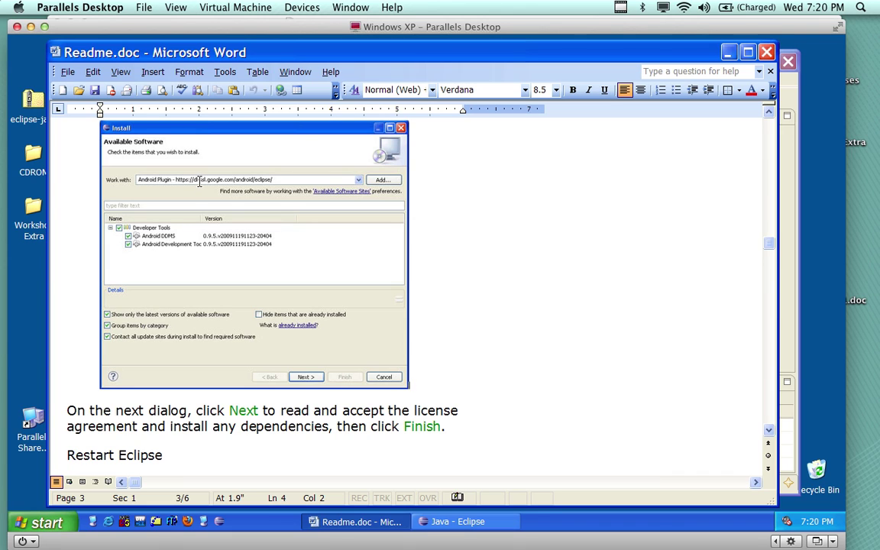
pyautogui.scroll(5, 167, 250)
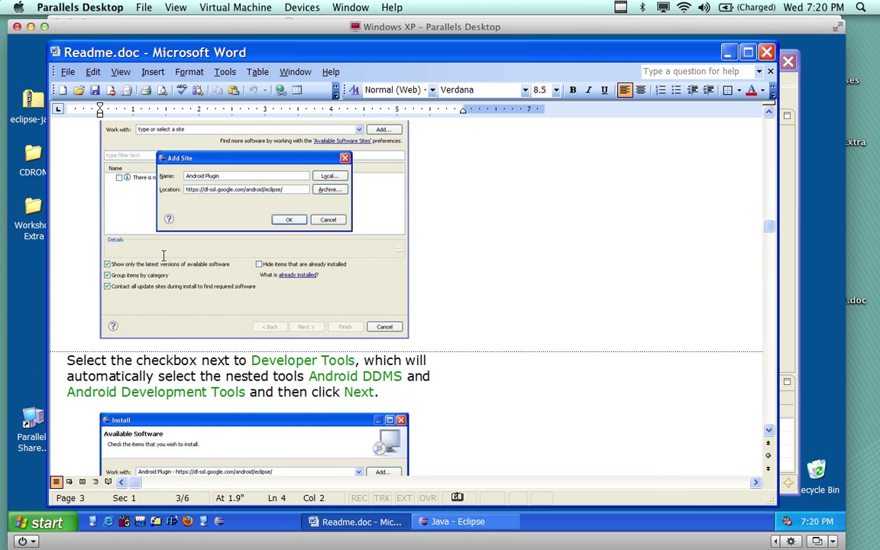
pyautogui.scroll(5, 167, 252)
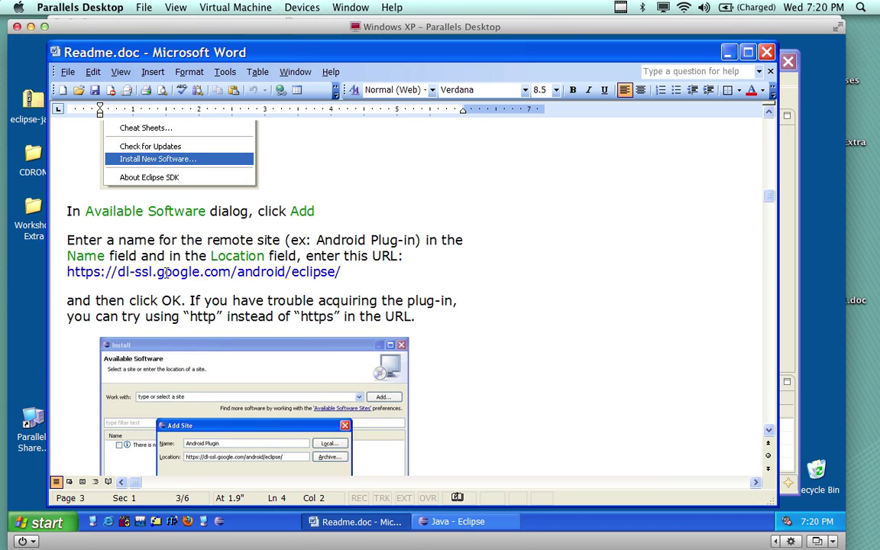
pyautogui.scroll(-2, 165, 272)
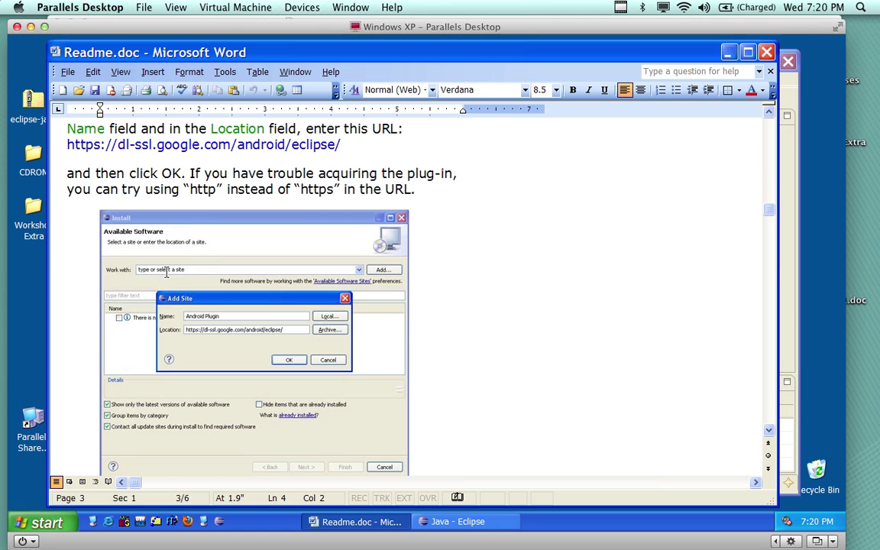
pyautogui.scroll(-5, 165, 272)
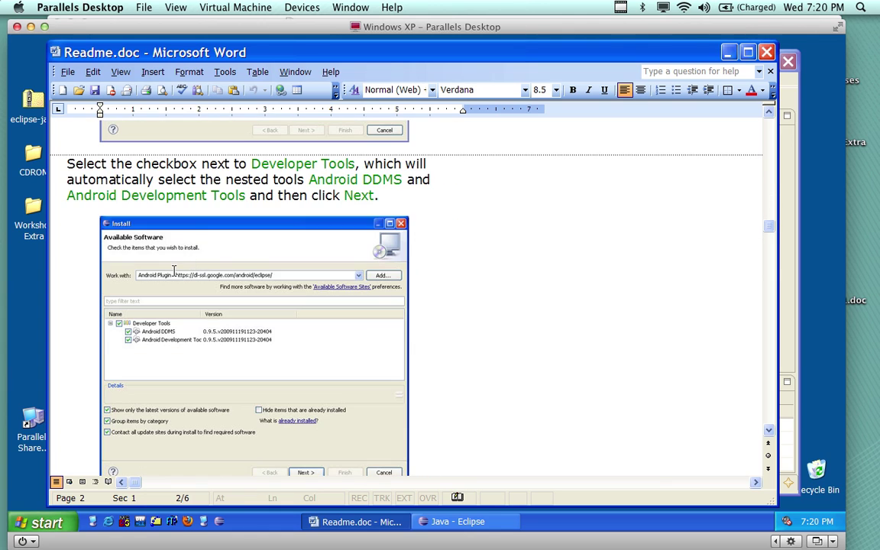
pyautogui.click(451, 522)
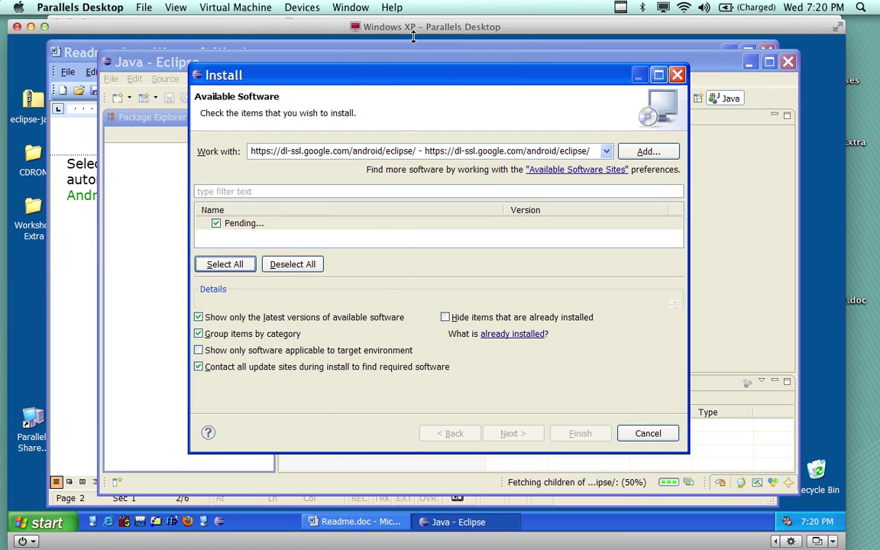
pyautogui.click(419, 152)
pyautogui.click(421, 151)
pyautogui.moveTo(441, 86); pyautogui.dragTo(354, 69)
pyautogui.click(561, 135)
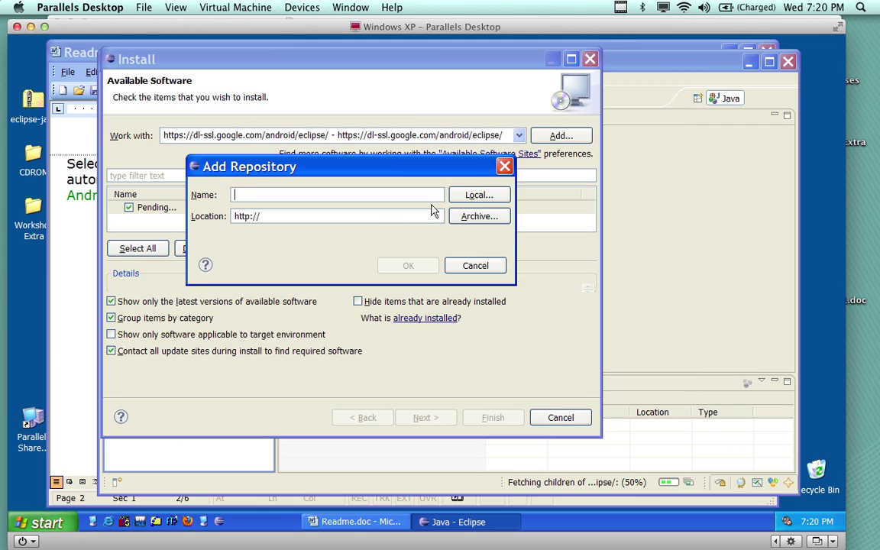
pyautogui.click(286, 215)
pyautogui.press('BackSpace')
pyautogui.press('BackSpace')
pyautogui.press('BackSpace')
pyautogui.press('BackSpace')
pyautogui.press('BackSpace')
pyautogui.press('BackSpace')
pyautogui.press('BackSpace')
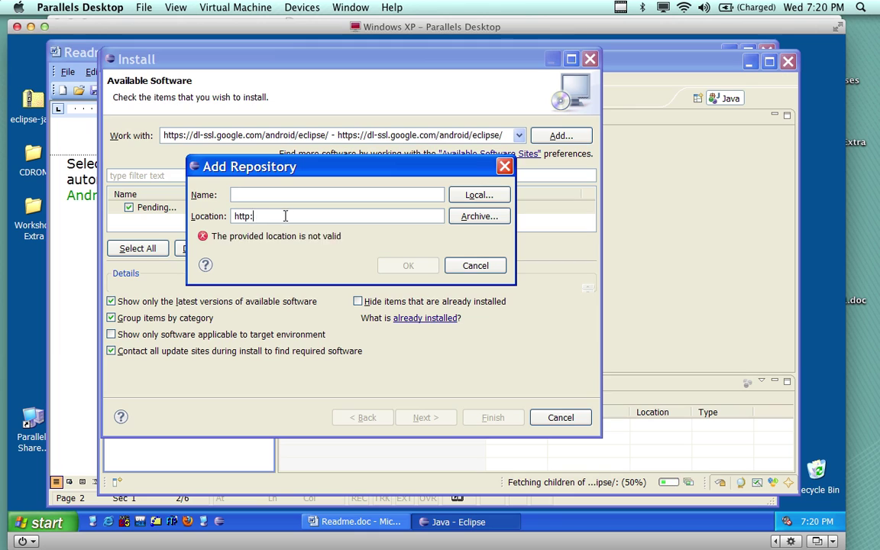
pyautogui.rightClick(286, 216)
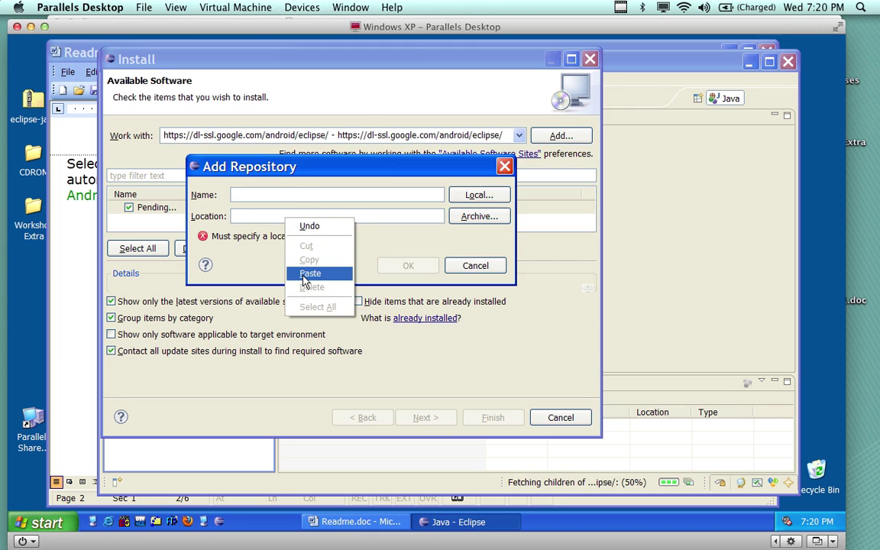
pyautogui.click(309, 272)
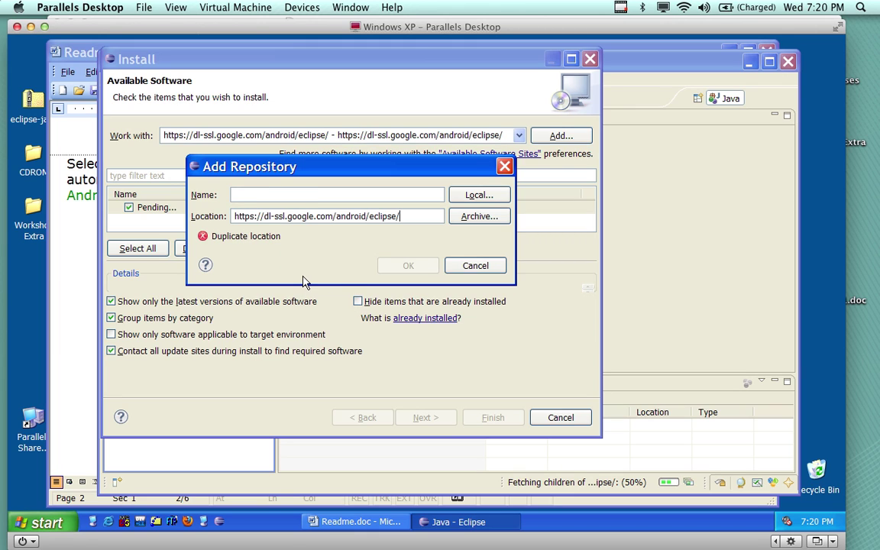
pyautogui.click(256, 217)
pyautogui.press('BackSpace')
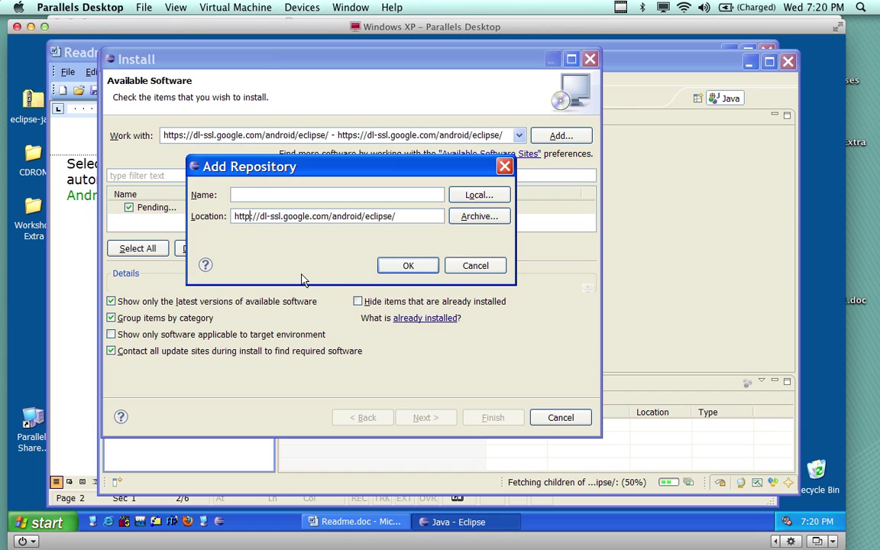
pyautogui.click(313, 195)
pyautogui.rightClick(313, 196)
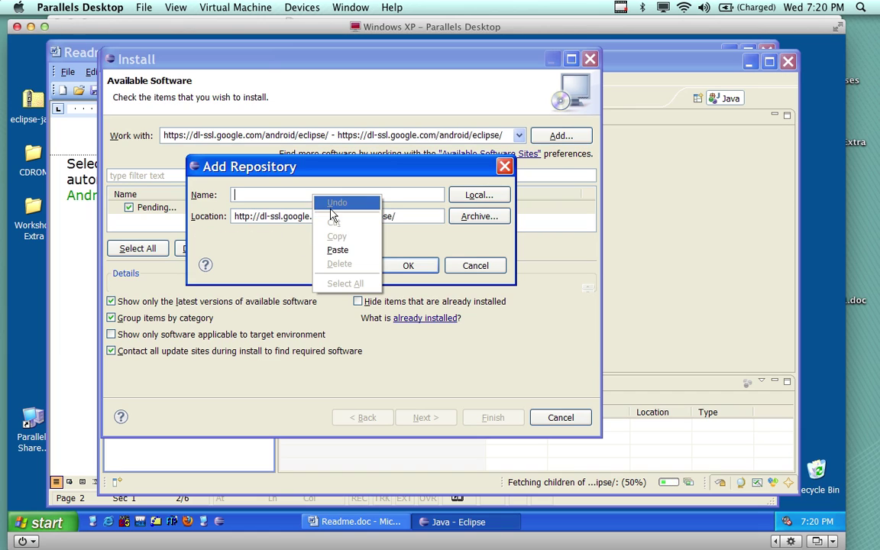
pyautogui.click(337, 250)
pyautogui.press('BackSpace')
pyautogui.press('BackSpace')
pyautogui.press('BackSpace')
pyautogui.press('BackSpace')
pyautogui.press('BackSpace')
pyautogui.press('BackSpace')
pyautogui.press('BackSpace')
pyautogui.press('BackSpace')
pyautogui.press('BackSpace')
pyautogui.press('BackSpace')
pyautogui.press('BackSpace')
pyautogui.press('BackSpace')
pyautogui.press('BackSpace')
pyautogui.press('BackSpace')
pyautogui.press('BackSpace')
pyautogui.press('BackSpace')
pyautogui.press('BackSpace')
pyautogui.press('BackSpace')
pyautogui.press('BackSpace')
pyautogui.press('BackSpace')
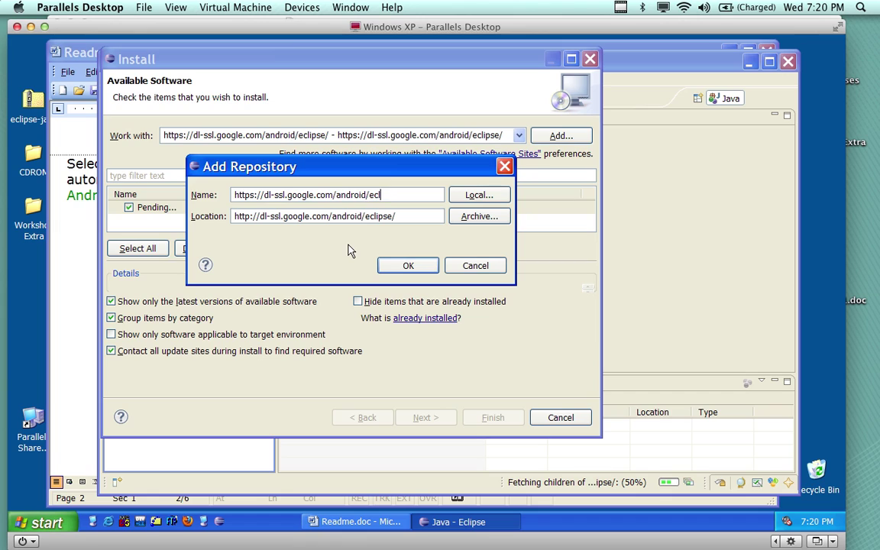
pyautogui.press('BackSpace')
pyautogui.press('BackSpace')
pyautogui.press('BackSpace')
pyautogui.press('BackSpace')
pyautogui.press('BackSpace')
pyautogui.press('BackSpace')
pyautogui.press('BackSpace')
pyautogui.press('BackSpace')
pyautogui.press('BackSpace')
pyautogui.press('BackSpace')
pyautogui.press('BackSpace')
pyautogui.press('BackSpace')
pyautogui.press('BackSpace')
pyautogui.press('BackSpace')
pyautogui.press('BackSpace')
pyautogui.press('BackSpace')
pyautogui.press('BackSpace')
pyautogui.press('BackSpace')
pyautogui.press('BackSpace')
pyautogui.press('BackSpace')
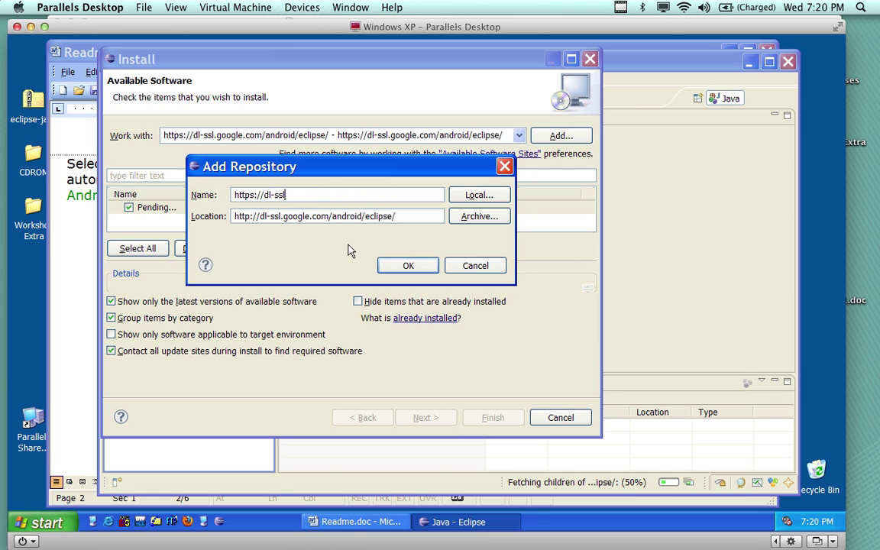
# Name the new repository Try Two and add it.
pyautogui.write('Try Two')
pyautogui.click(407, 264)
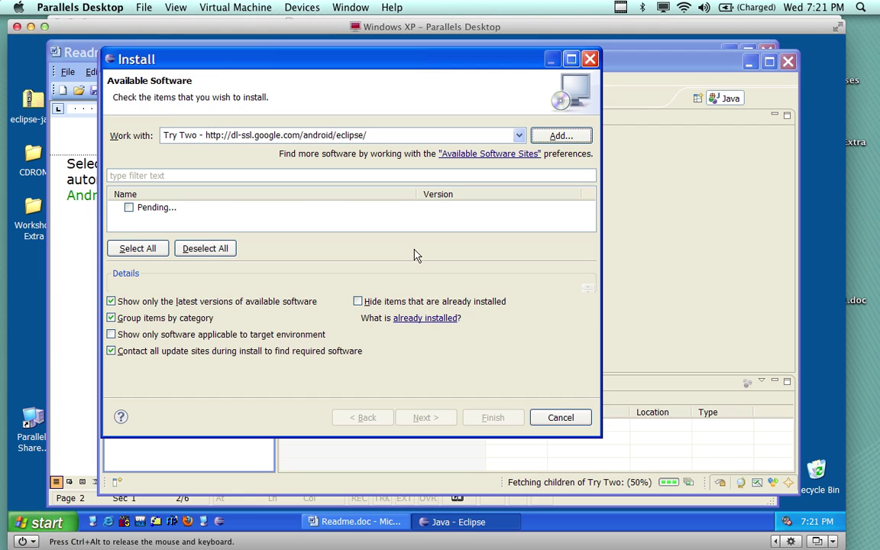
# Switch to Readme.doc and read the instructions on accepting the license agreement and finishing the plug-in installation.
pyautogui.click(88, 221)
pyautogui.scroll(-2, 202, 222)
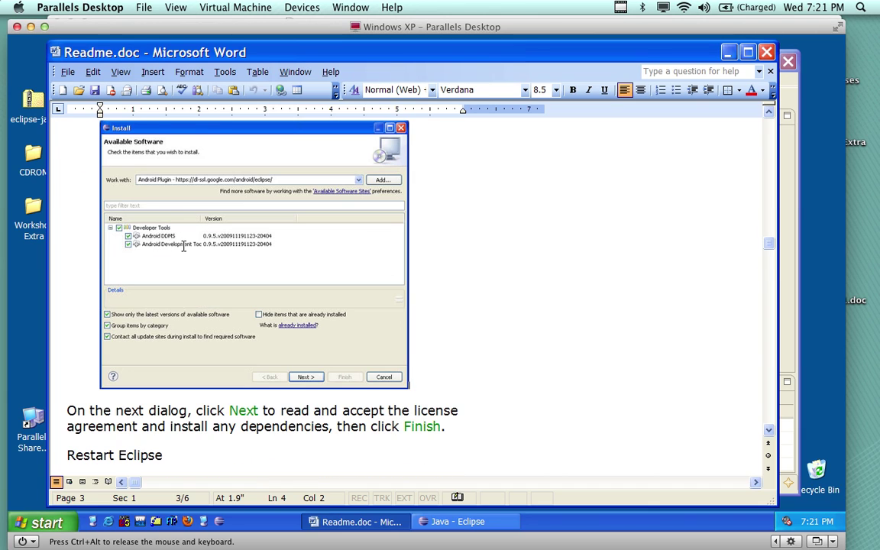
pyautogui.moveTo(391, 58); pyautogui.dragTo(355, 53)
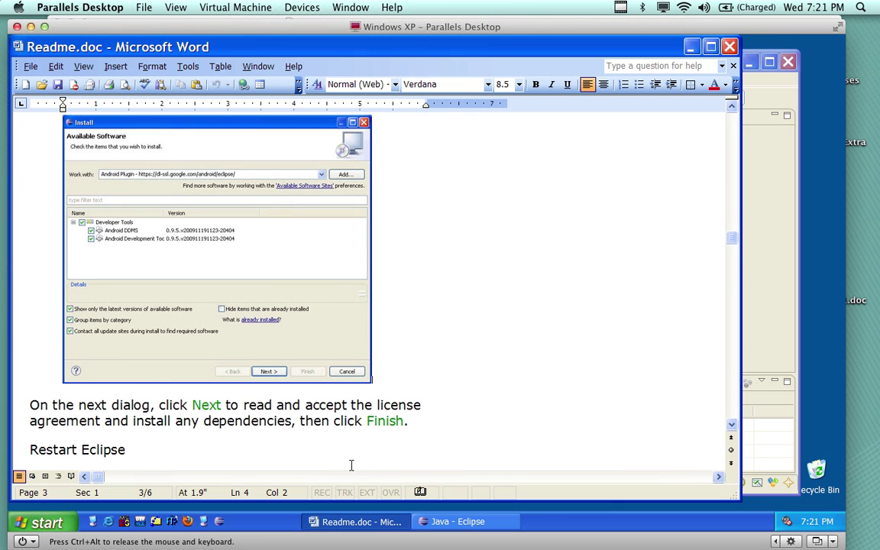
# Switch to Eclipse, then reposition and enlarge the Install dialog.
pyautogui.click(425, 521)
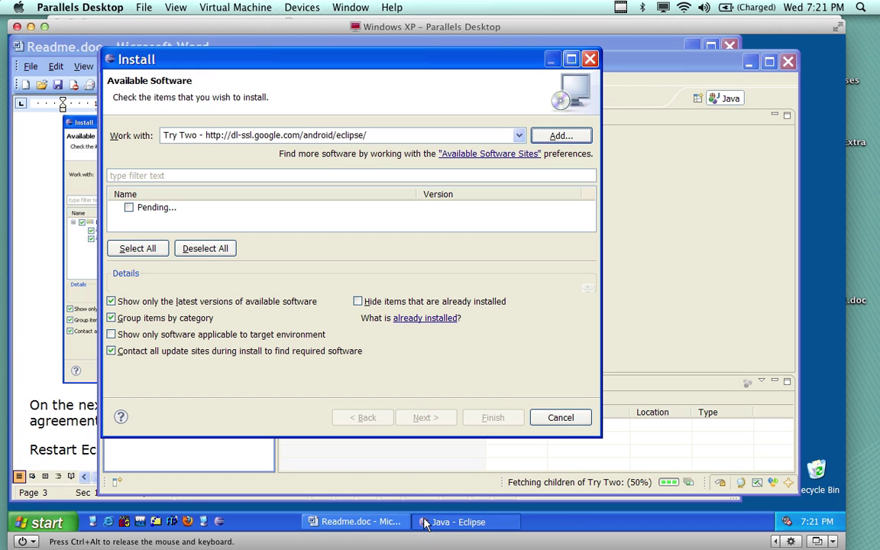
pyautogui.moveTo(384, 68); pyautogui.dragTo(462, 59)
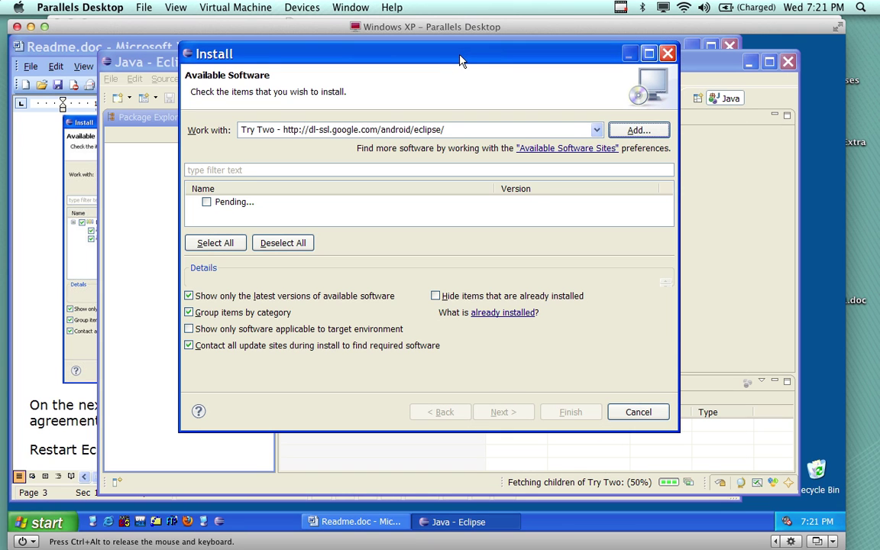
pyautogui.click(684, 10)
pyautogui.click(580, 63)
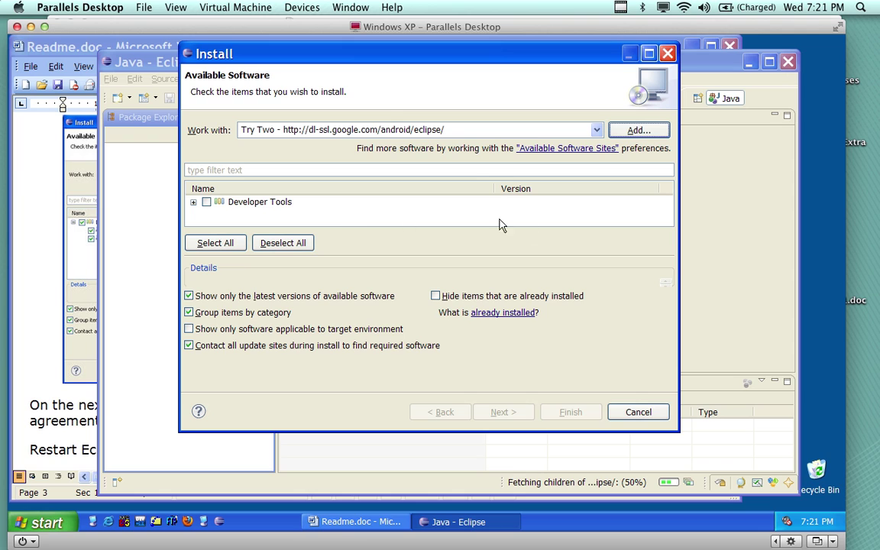
pyautogui.moveTo(678, 433); pyautogui.dragTo(727, 485)
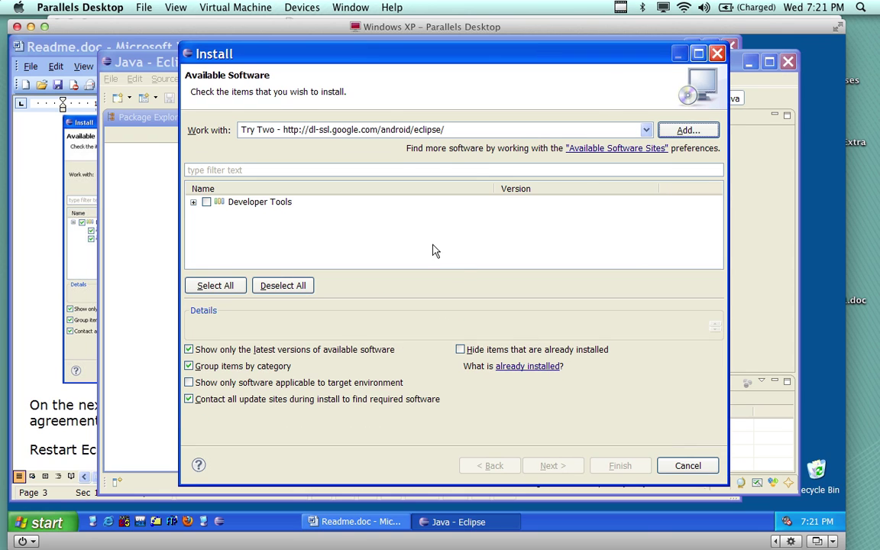
# Select the Developer Tools category for installation and inspect its nested Android tools.
pyautogui.click(206, 203)
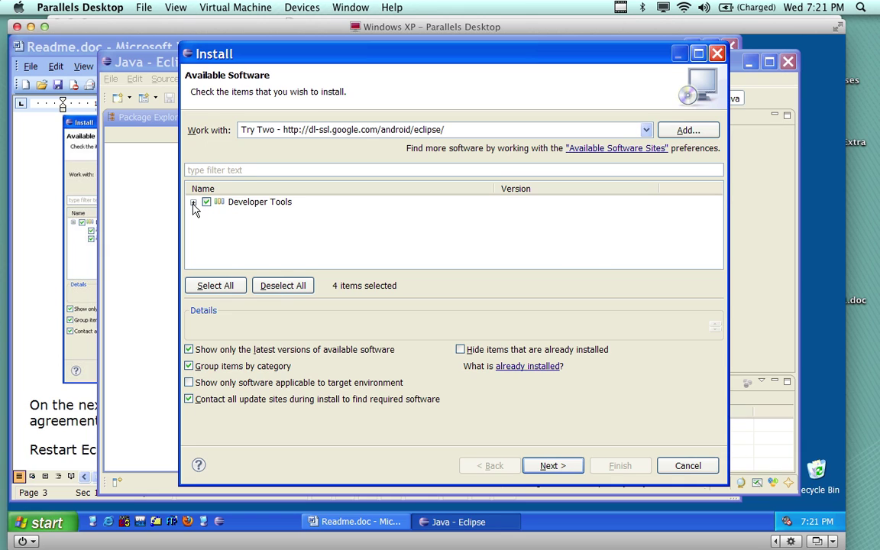
pyautogui.click(193, 202)
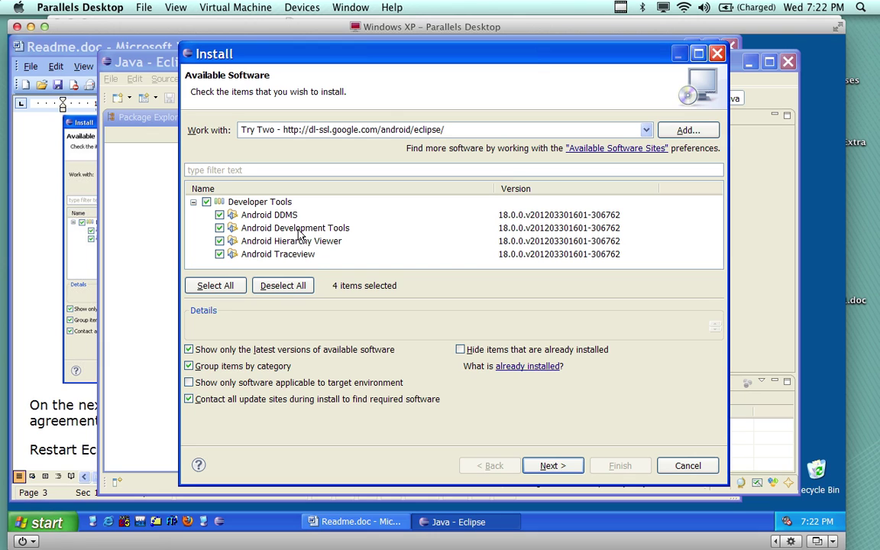
pyautogui.click(193, 201)
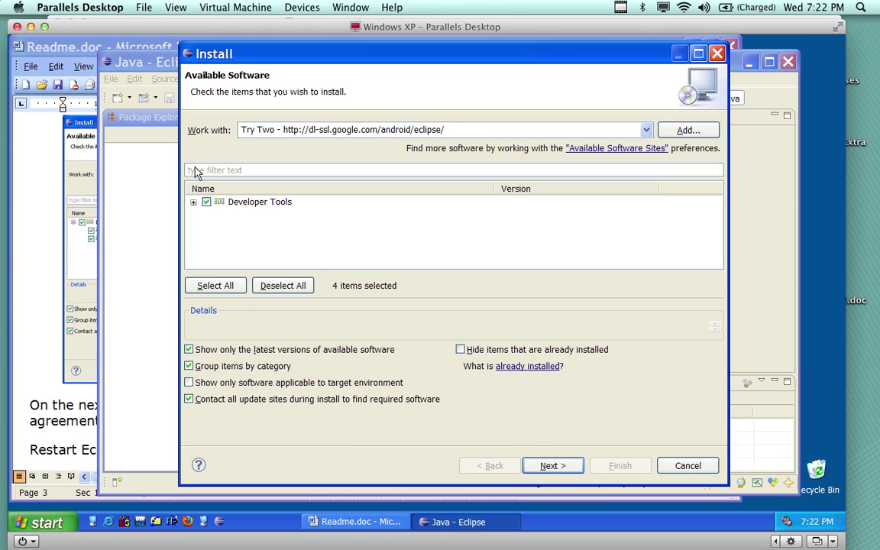
# Proceed through the install details, accept the terms of the license agreements and start the installation.
pyautogui.click(542, 466)
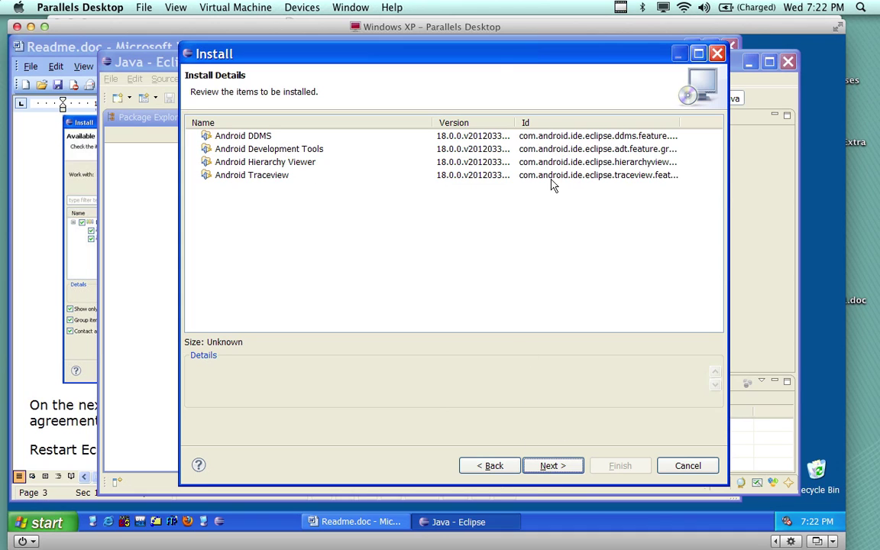
pyautogui.click(551, 468)
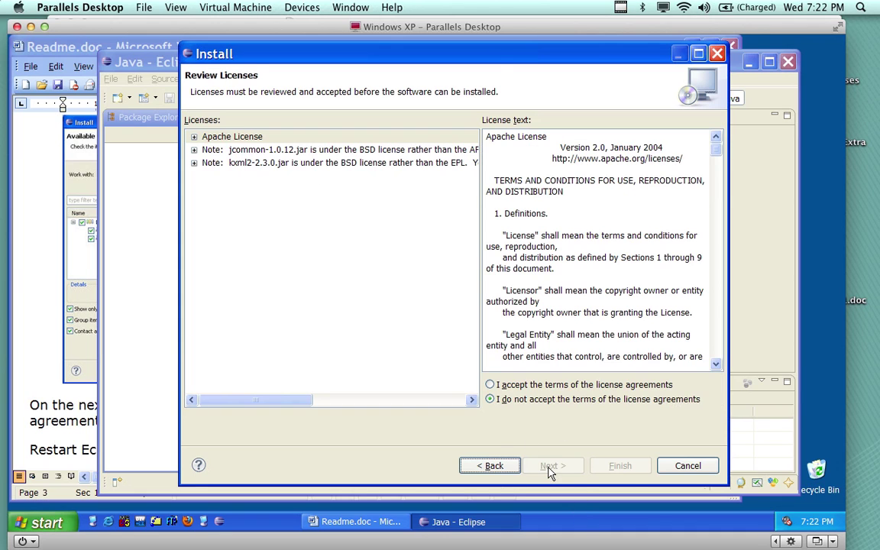
pyautogui.click(490, 385)
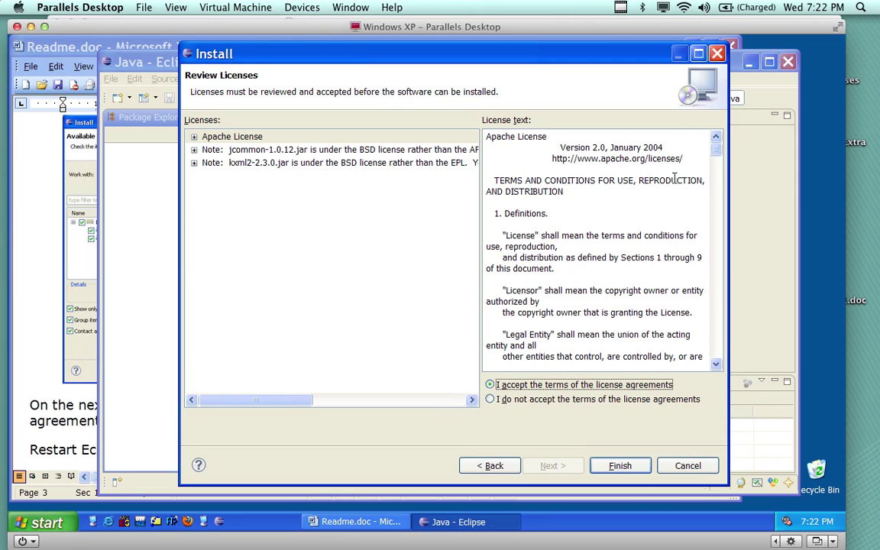
pyautogui.moveTo(724, 156)
pyautogui.mouseDown()
pyautogui.moveTo(737, 318)
pyautogui.moveTo(731, 364)
pyautogui.moveTo(716, 145)
pyautogui.mouseUp()
pyautogui.click(622, 468)
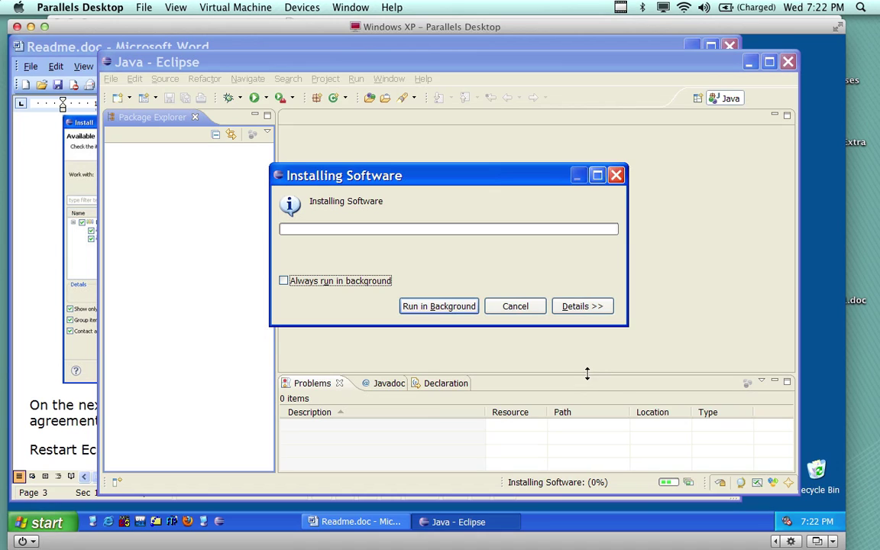
# Switch to Readme.doc and read the instructions on restarting Eclipse and Step 4 on downloading and installing the Android SDK.
pyautogui.click(31, 250)
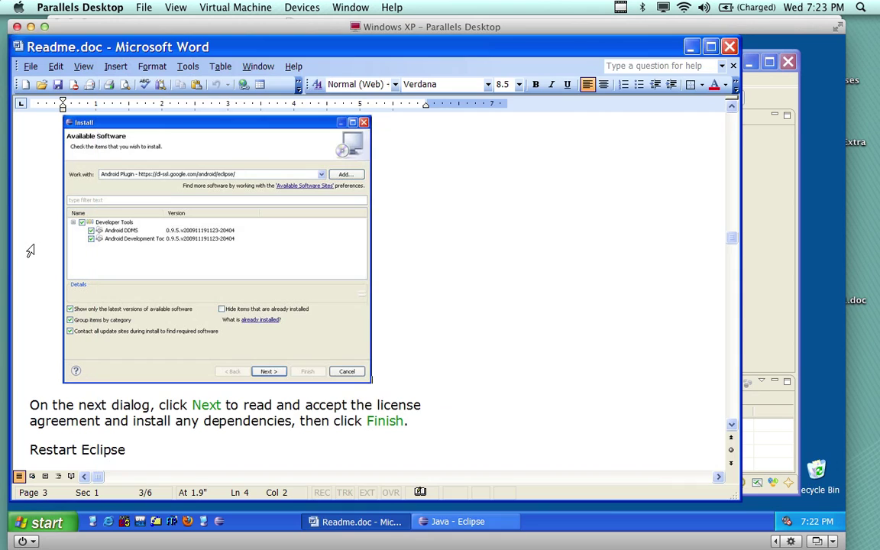
pyautogui.scroll(-10, 115, 254)
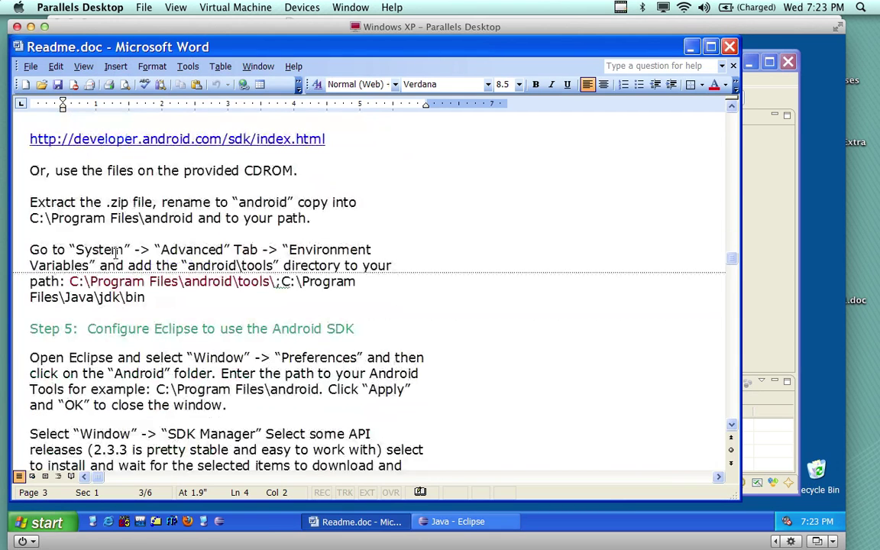
pyautogui.scroll(6, 115, 253)
pyautogui.scroll(8, 116, 253)
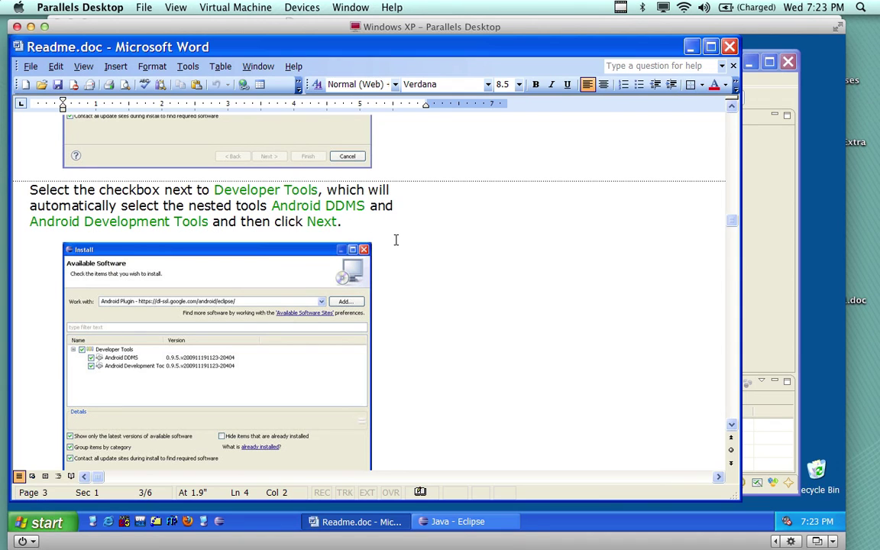
pyautogui.scroll(-12, 396, 239)
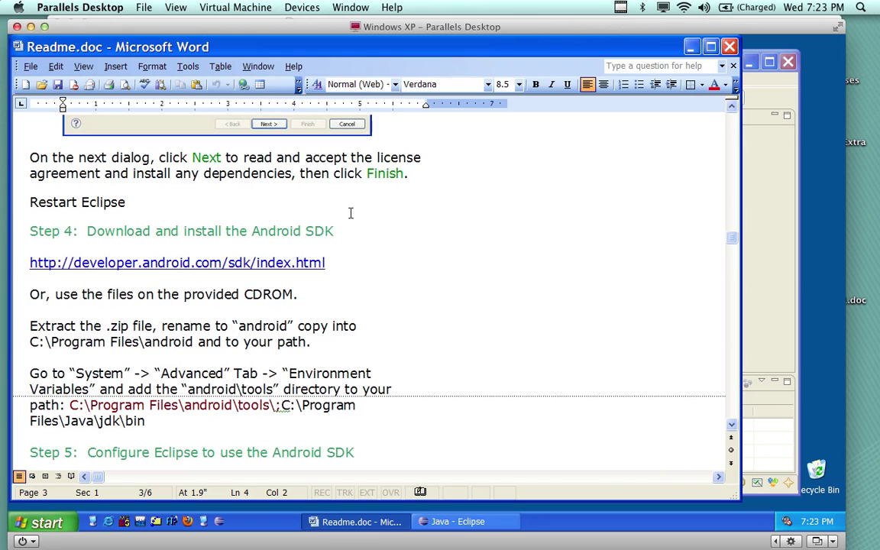
pyautogui.scroll(5, 318, 152)
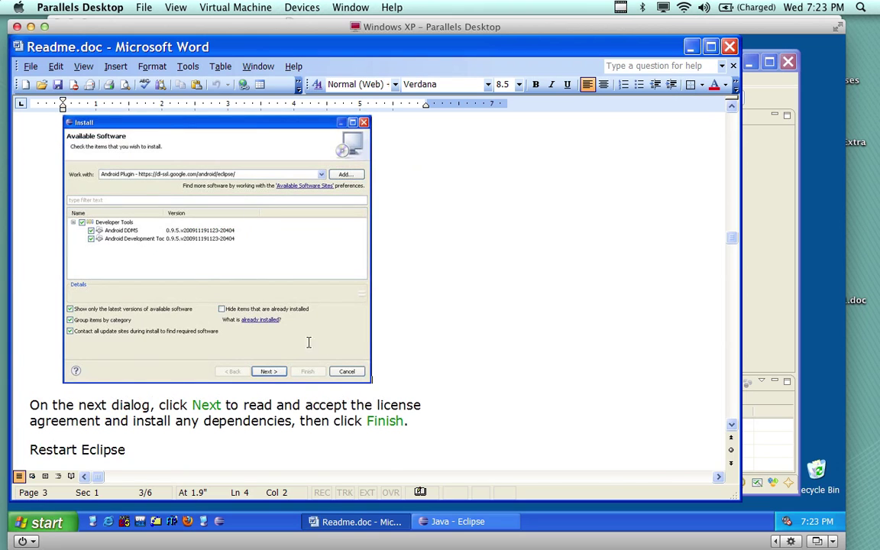
pyautogui.scroll(-3, 290, 336)
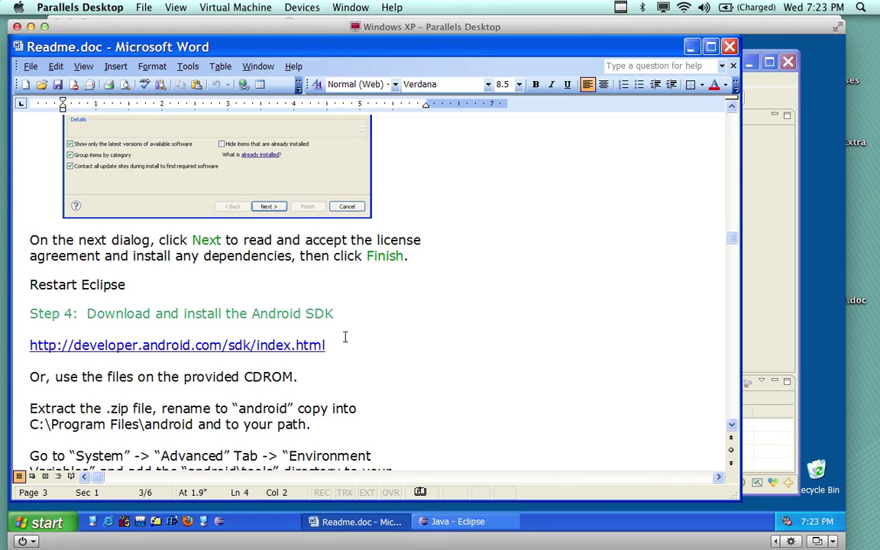
pyautogui.scroll(-3, 348, 332)
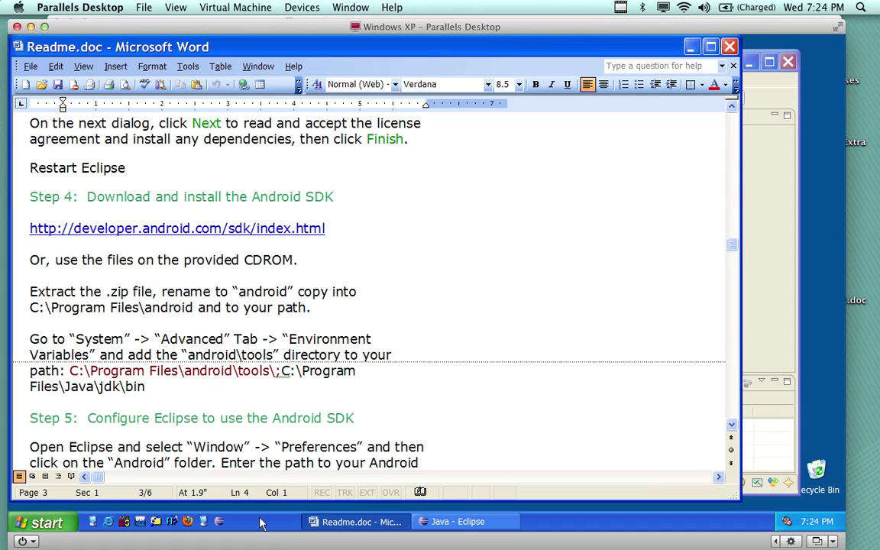
# Copy the Android SDK download link under Step 4 of Readme.doc.
pyautogui.moveTo(325, 228); pyautogui.dragTo(84, 229)
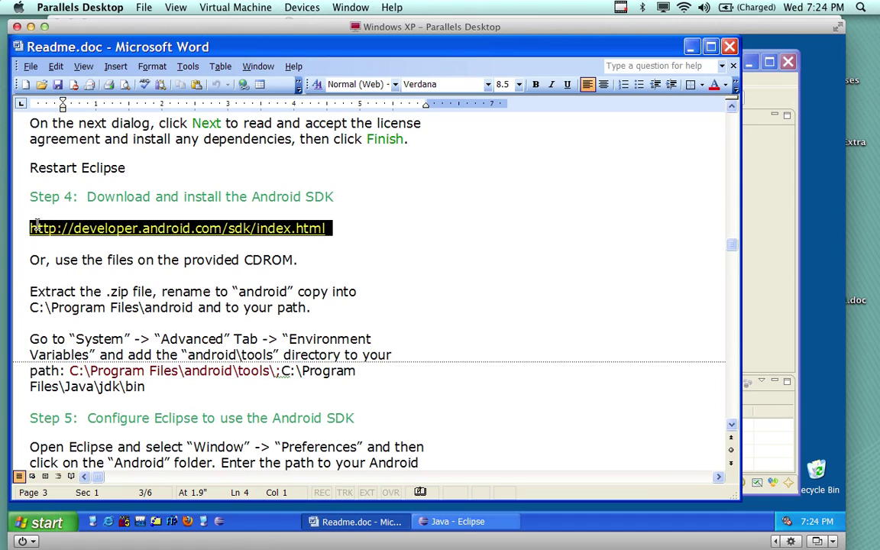
pyautogui.rightClick(91, 231)
pyautogui.click(122, 255)
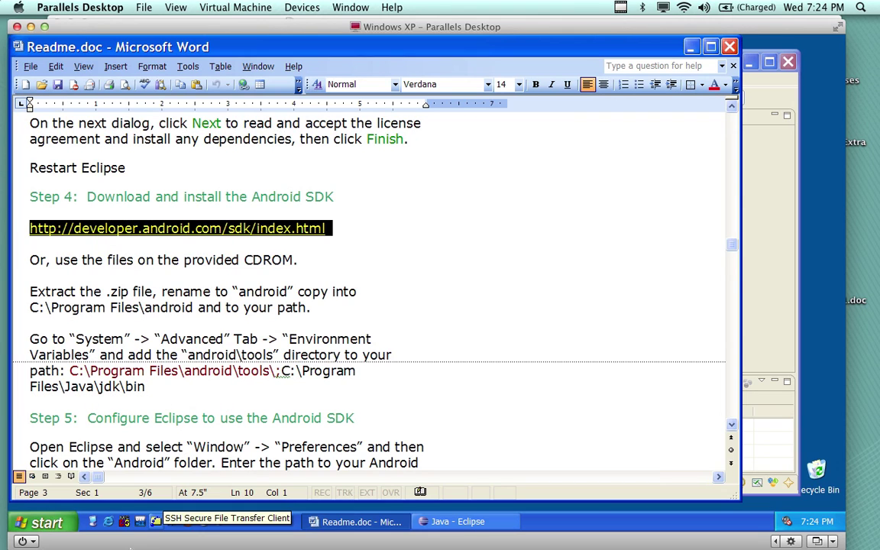
pyautogui.click(109, 522)
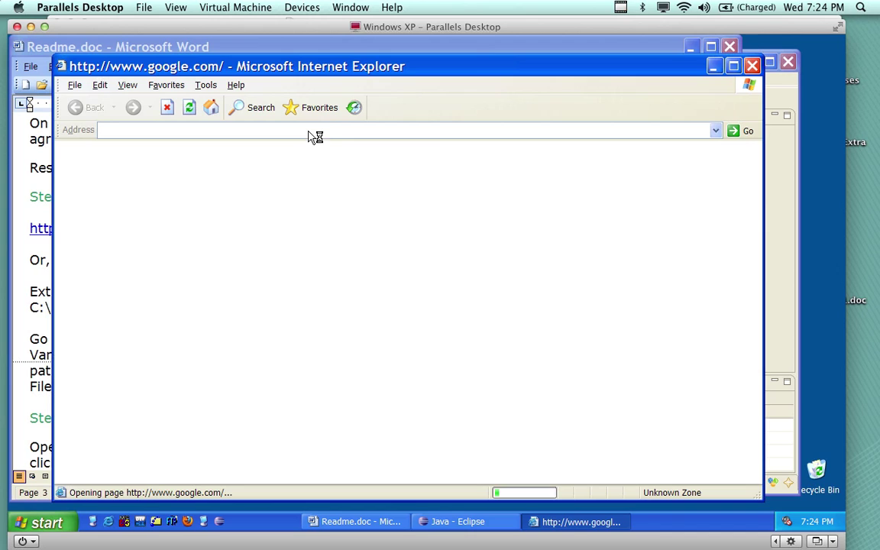
pyautogui.click(320, 132)
pyautogui.rightClick(320, 131)
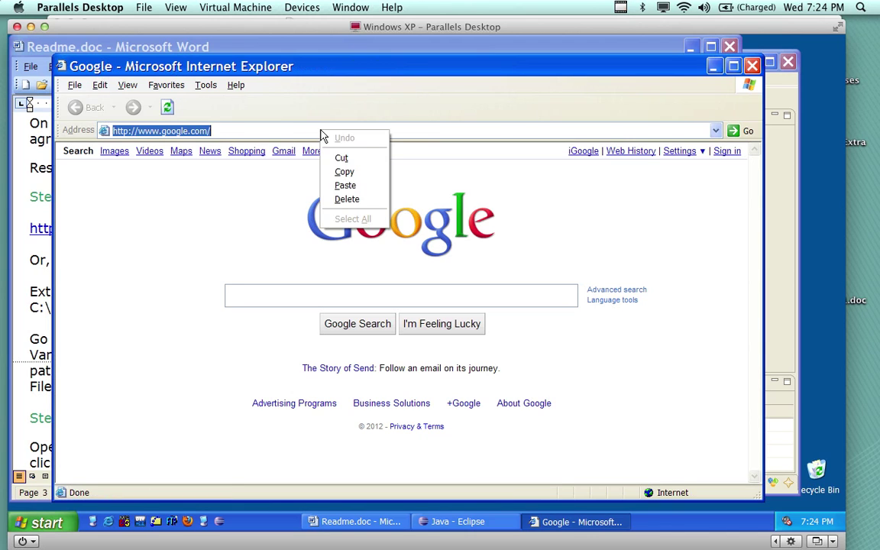
pyautogui.click(339, 184)
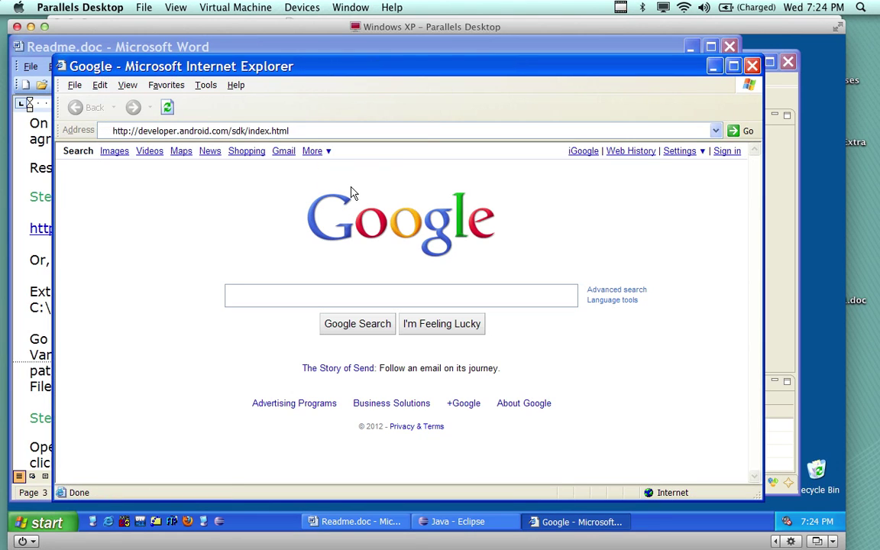
pyautogui.press('Return')
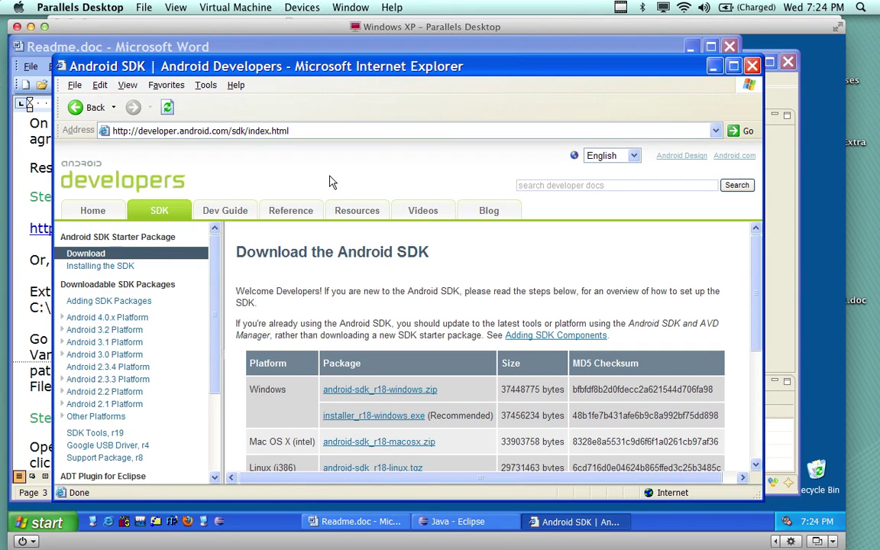
# Review the Android SDK packages offered for Windows on the download page alongside Step 4 of Readme.doc.
pyautogui.moveTo(413, 66); pyautogui.dragTo(396, 42)
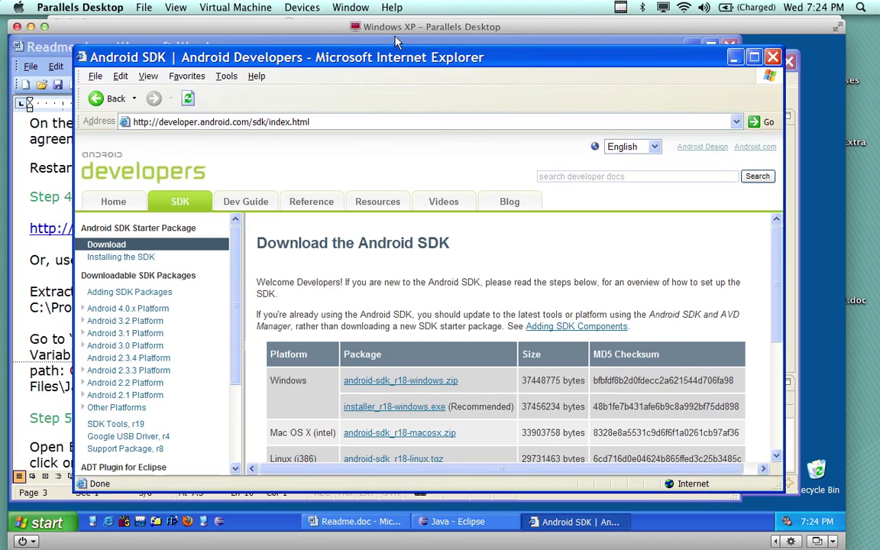
pyautogui.click(395, 42)
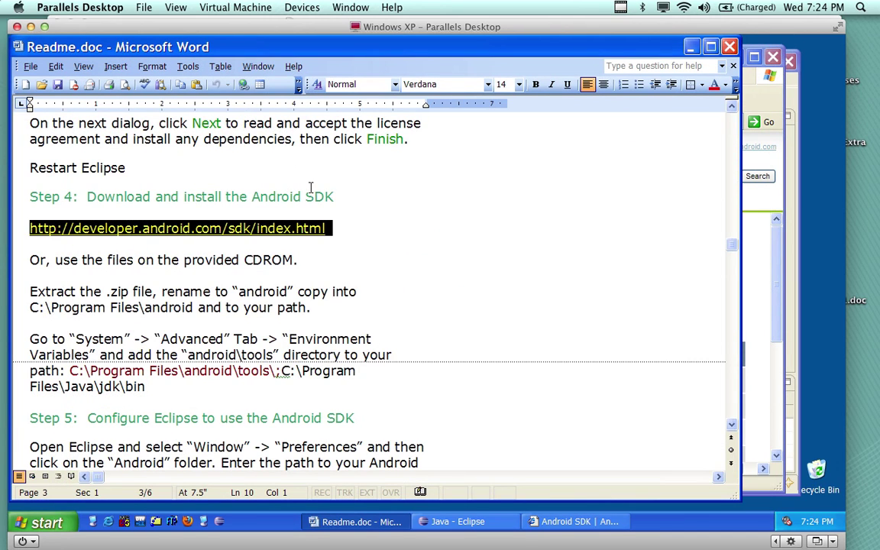
pyautogui.moveTo(489, 48)
pyautogui.mouseDown()
pyautogui.moveTo(509, 69)
pyautogui.moveTo(517, 58)
pyautogui.moveTo(505, 51)
pyautogui.mouseUp()
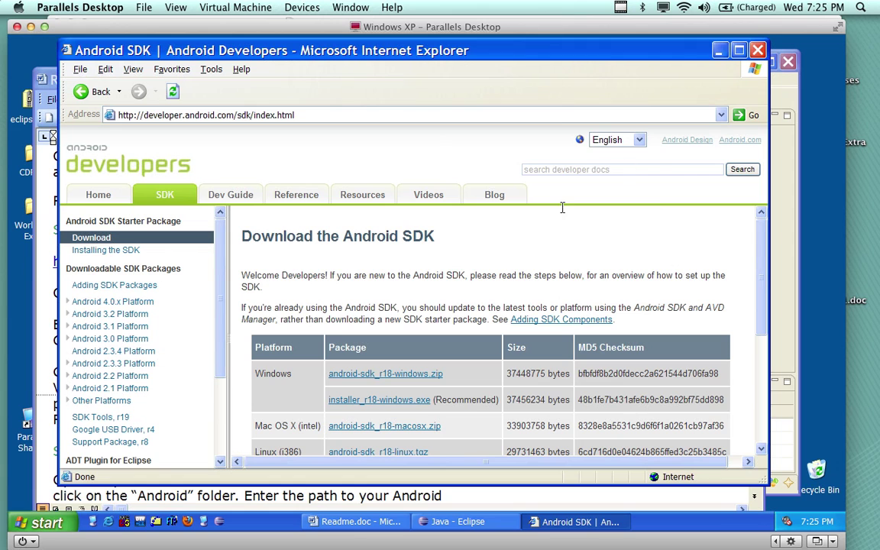
pyautogui.scroll(-6, 555, 258)
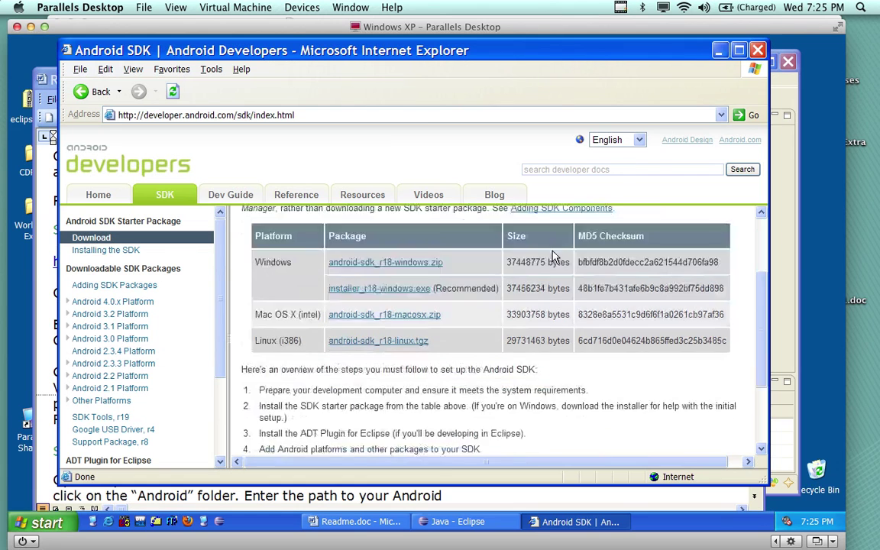
pyautogui.scroll(3, 555, 258)
pyautogui.scroll(2, 555, 258)
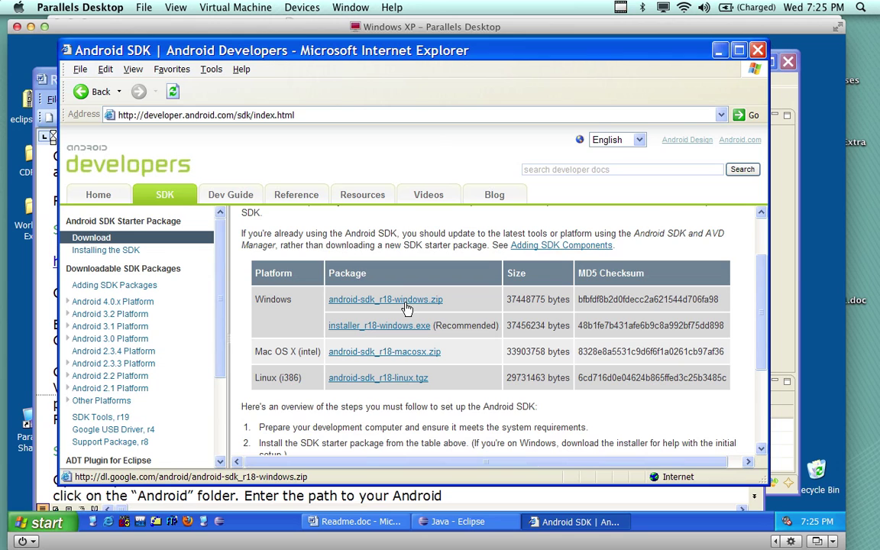
pyautogui.click(718, 52)
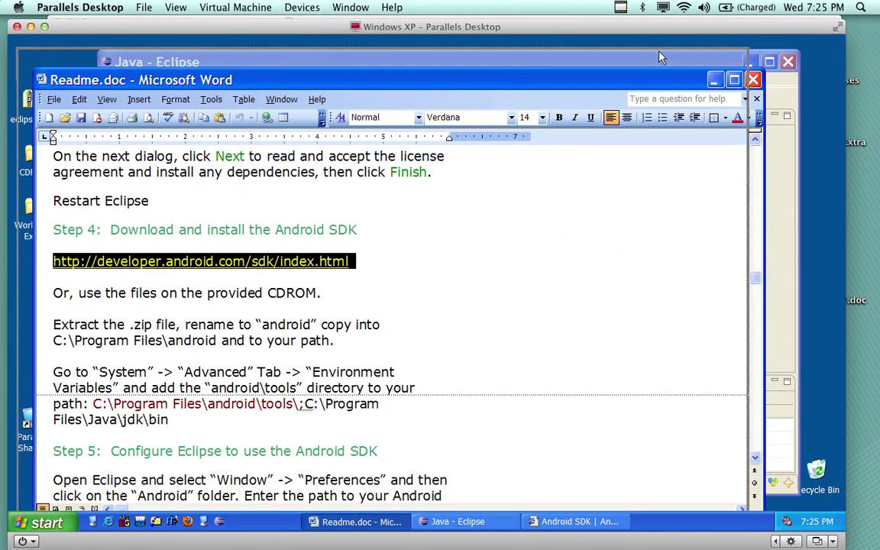
pyautogui.moveTo(677, 85); pyautogui.dragTo(663, 58)
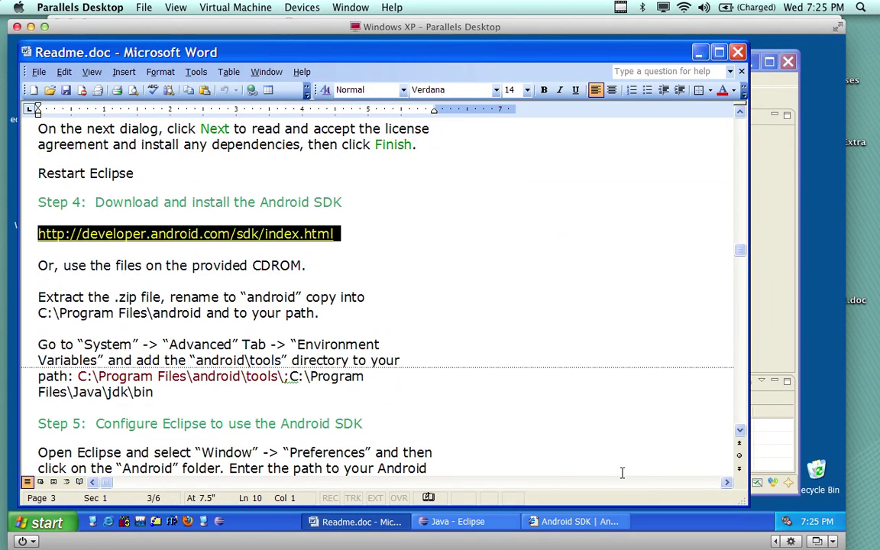
# Switch to Eclipse, accept the installation of unsigned content and restart Eclipse to apply the plug-in installation.
pyautogui.click(456, 522)
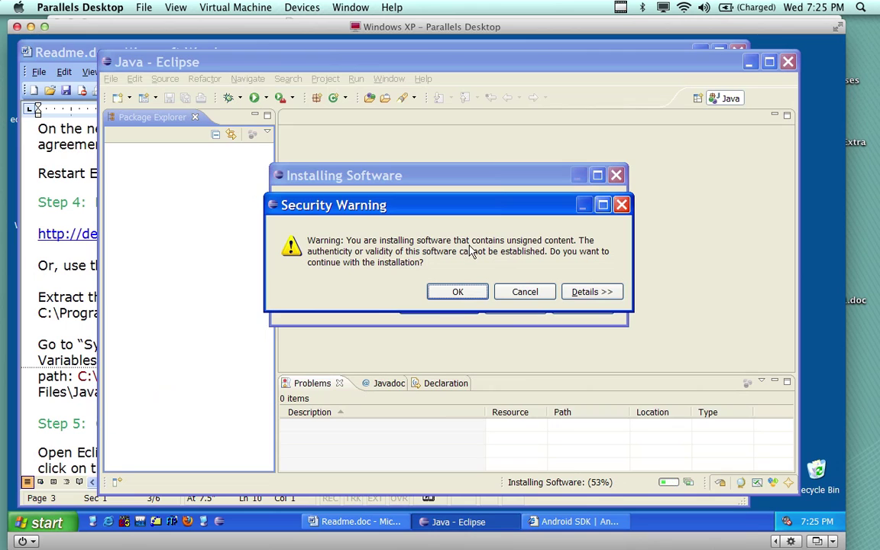
pyautogui.click(472, 298)
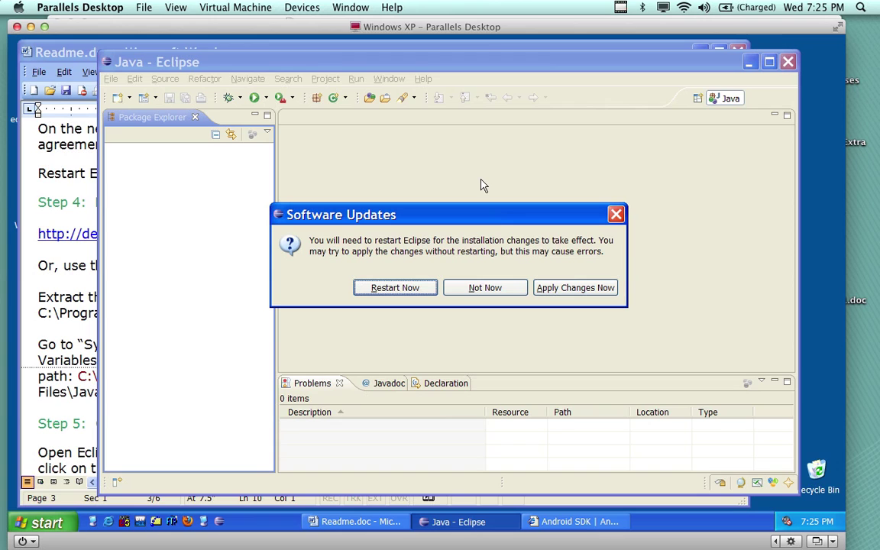
pyautogui.click(414, 288)
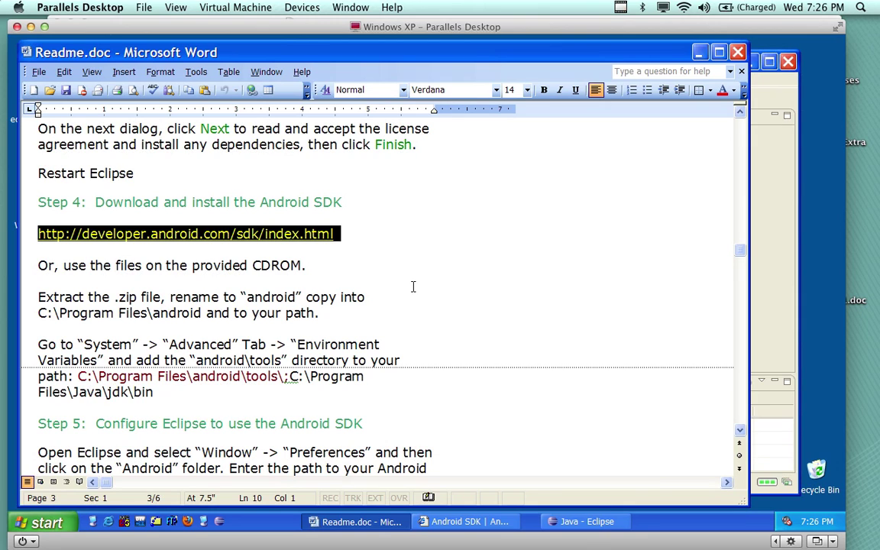
pyautogui.click(780, 100)
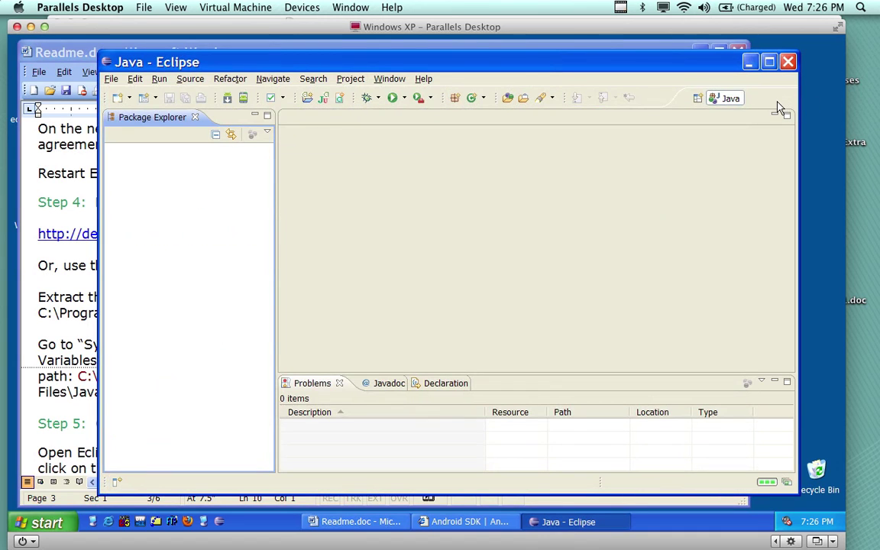
pyautogui.moveTo(557, 66); pyautogui.dragTo(540, 57)
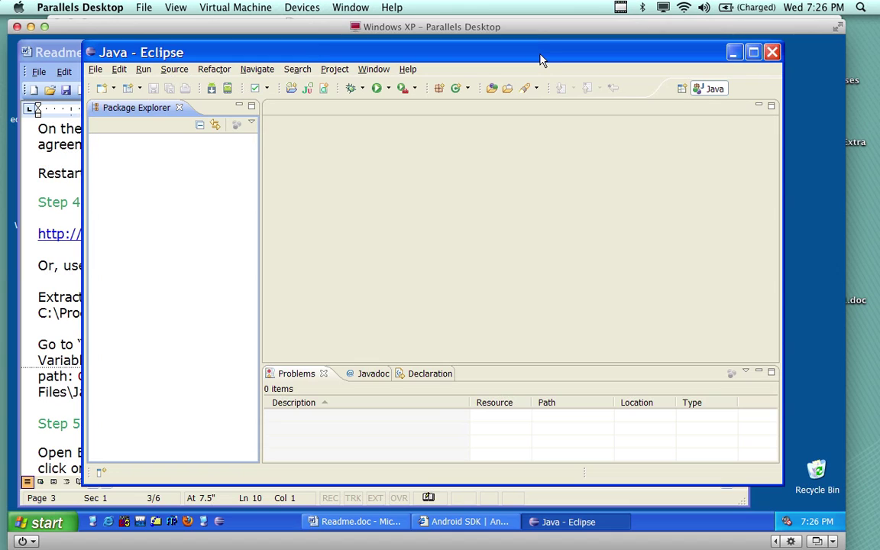
# Start a new project, inspect the Android project types in the wizard and cancel it.
pyautogui.click(95, 69)
pyautogui.moveTo(109, 88)
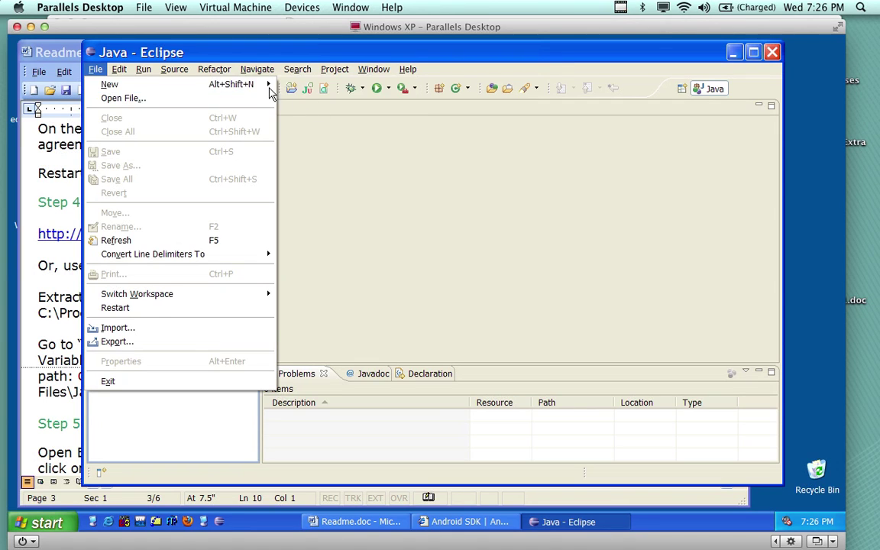
pyautogui.click(313, 98)
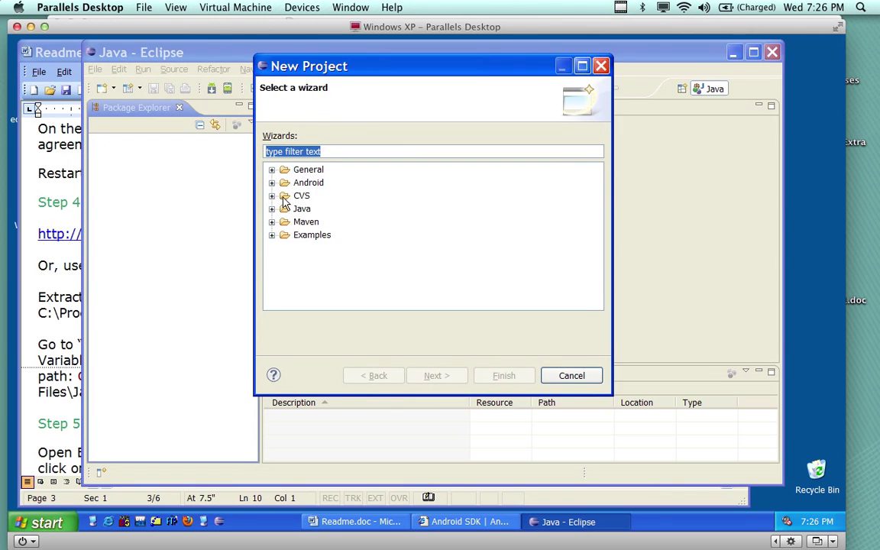
pyautogui.click(271, 183)
pyautogui.click(348, 198)
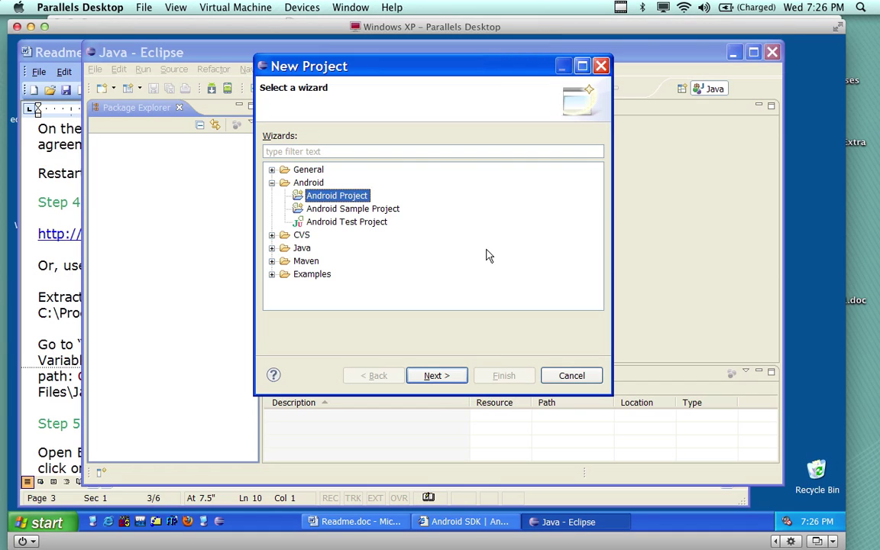
pyautogui.click(571, 377)
# Look over Eclipse's software installation command and its Android SDK Manager and AVD Manager commands without running any.
pyautogui.click(408, 71)
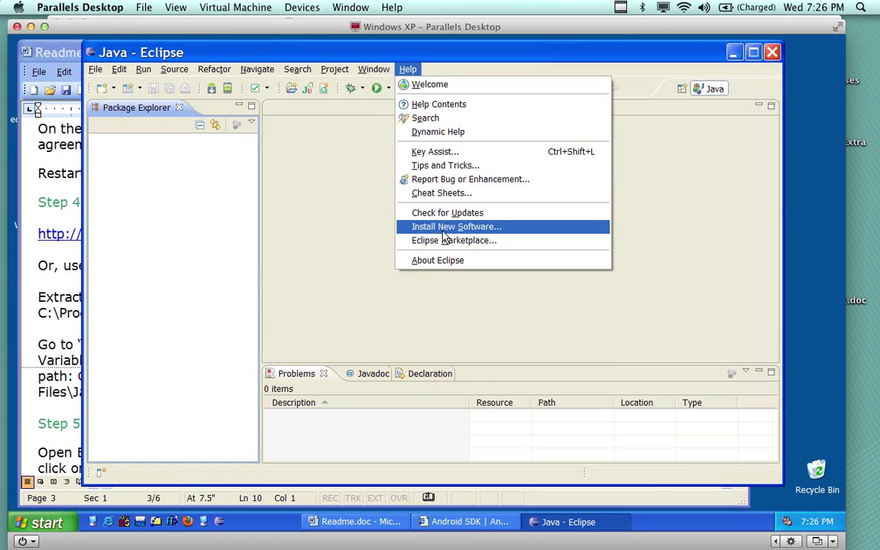
pyautogui.moveTo(380, 74)
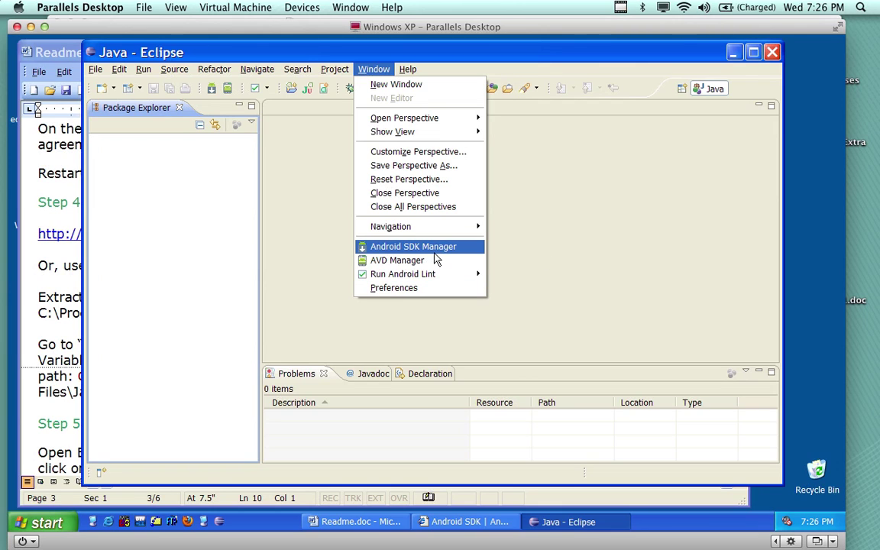
pyautogui.click(561, 279)
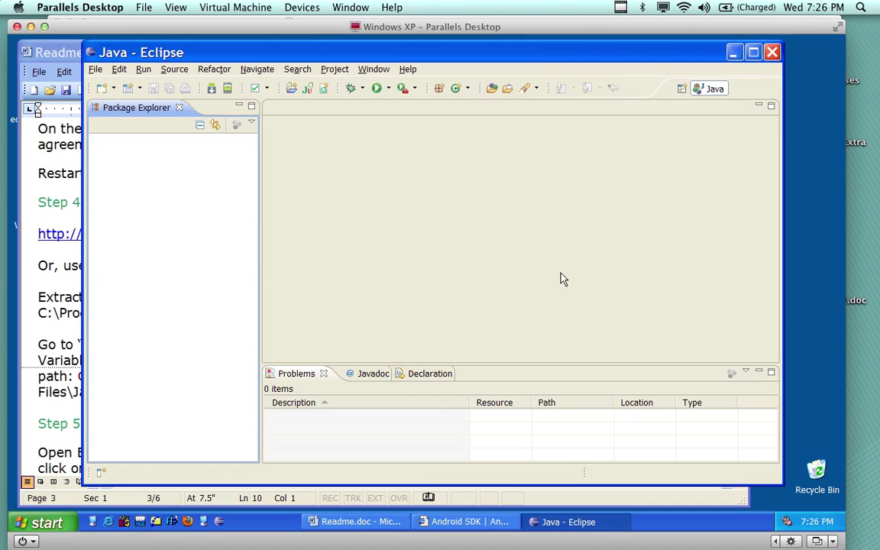
# Open the Windows folder inside the desktop's CDROM folder and select android-sdk_r16-windows.zip.
pyautogui.moveTo(71, 55); pyautogui.dragTo(95, 58)
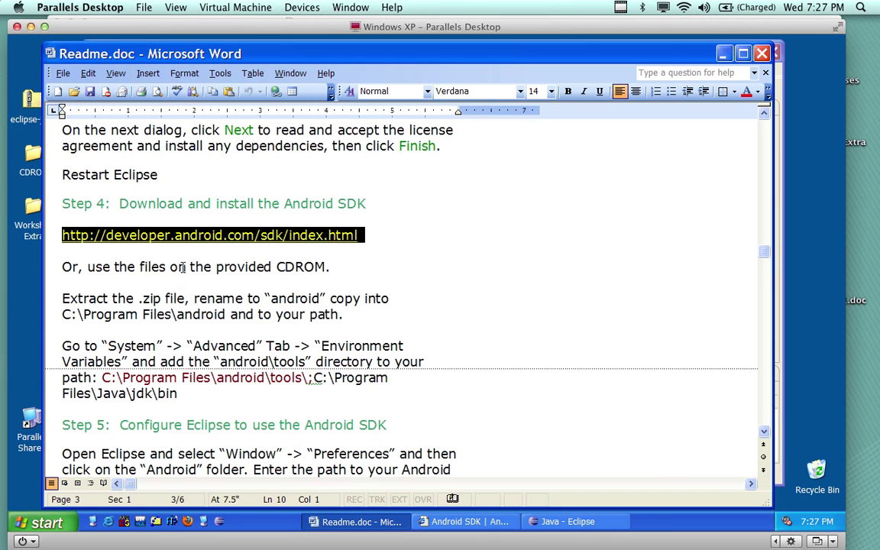
pyautogui.click(42, 159)
pyautogui.doubleClick(36, 157)
pyautogui.click(354, 138)
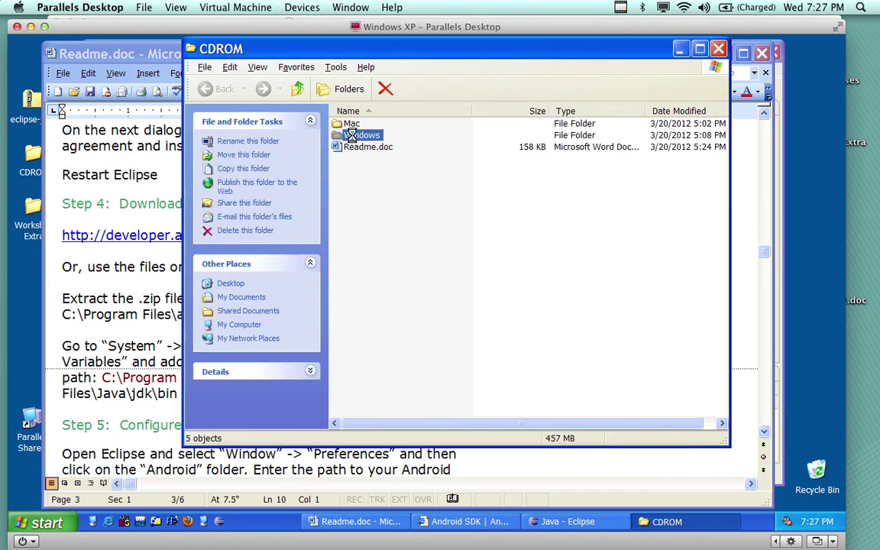
pyautogui.doubleClick(355, 136)
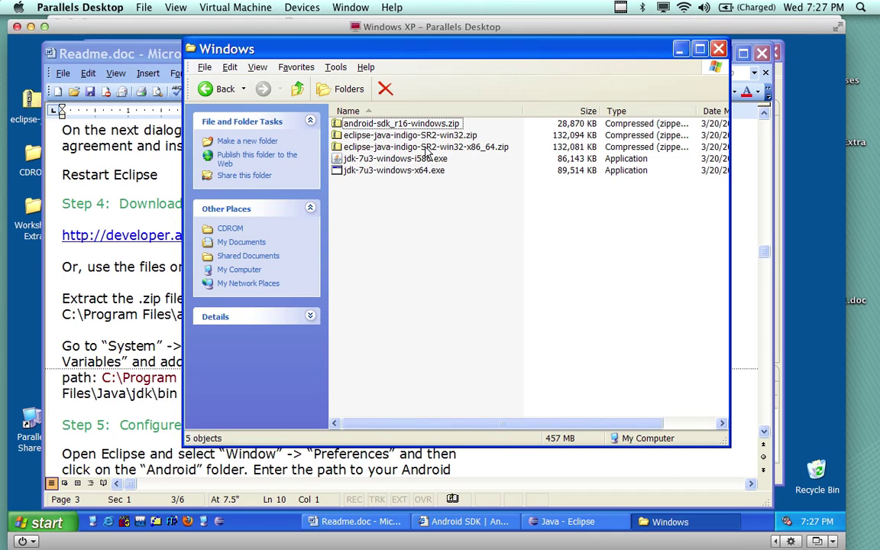
pyautogui.click(356, 122)
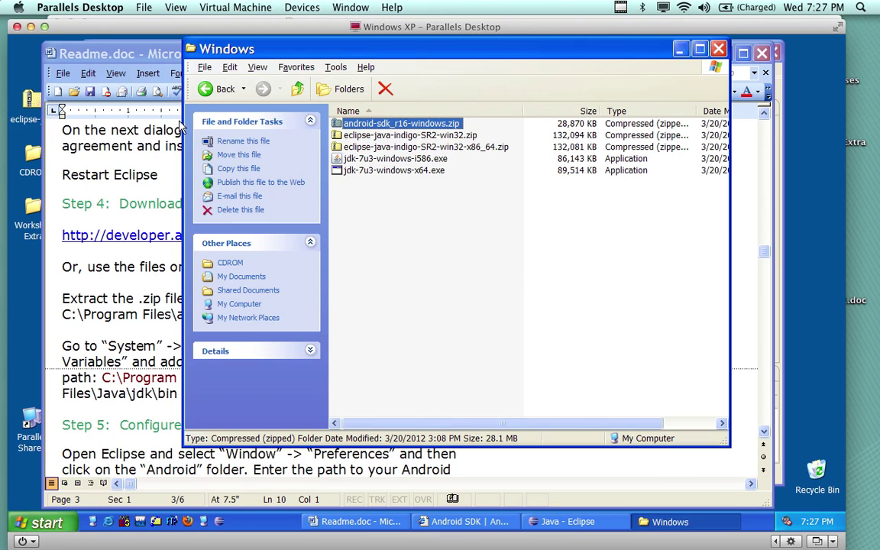
# Open Windows Explorer and browse to the C:\Program Files\android folder.
pyautogui.click(50, 523)
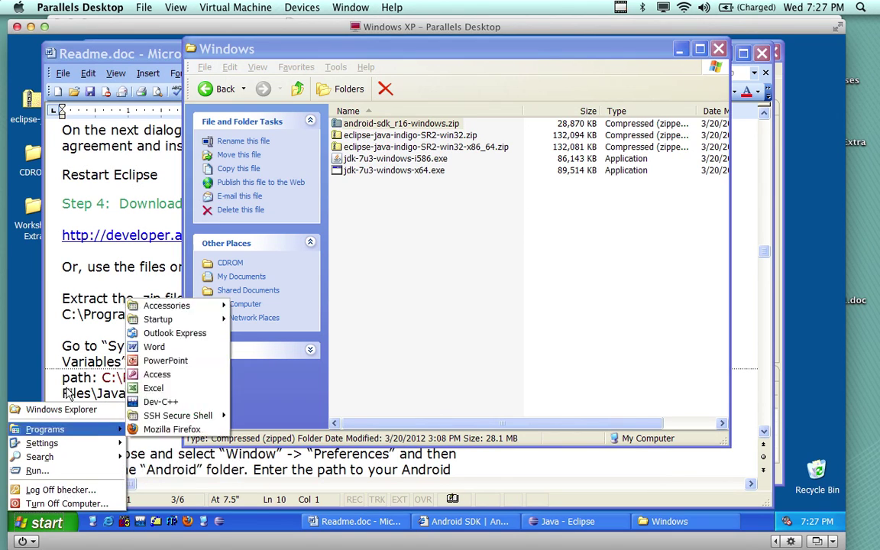
pyautogui.click(61, 410)
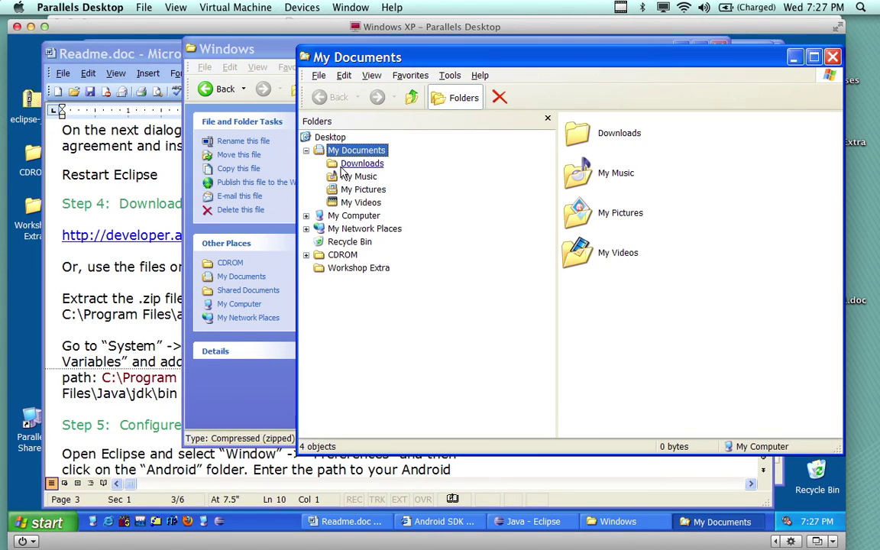
pyautogui.click(305, 215)
pyautogui.click(319, 241)
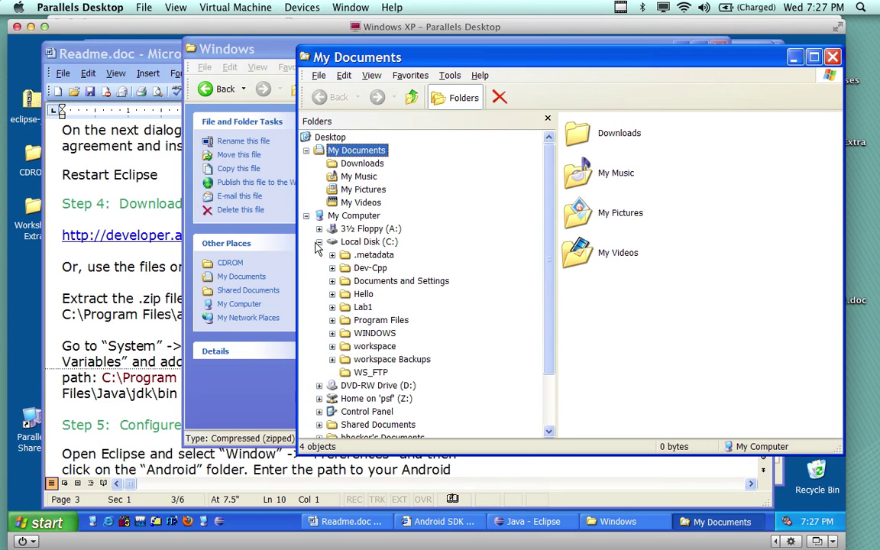
pyautogui.click(372, 324)
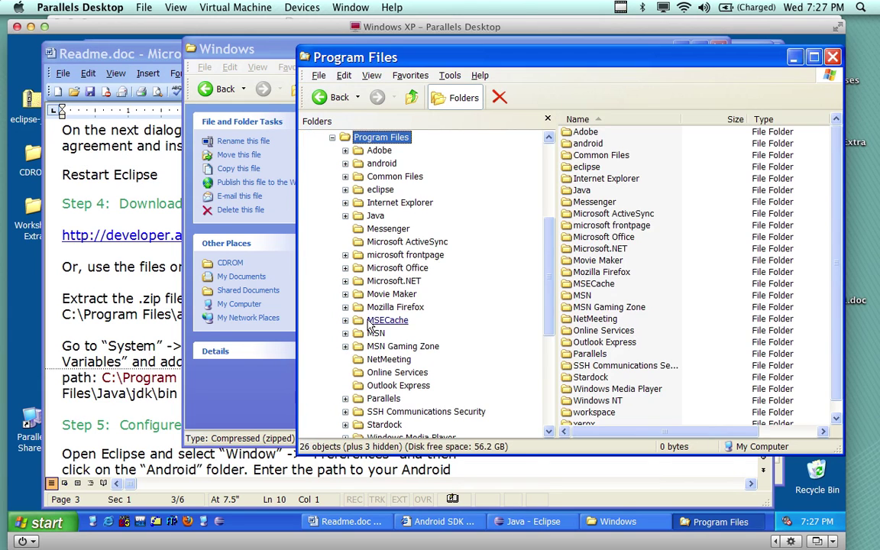
pyautogui.click(386, 168)
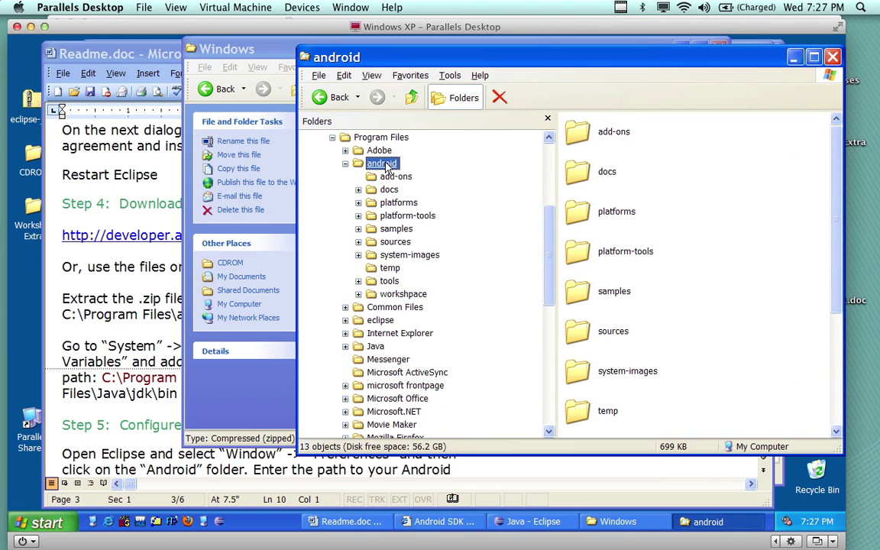
# Examine the contents of the android folder, including AVD Manager.exe and SDK Manager.exe.
pyautogui.moveTo(569, 63); pyautogui.dragTo(530, 59)
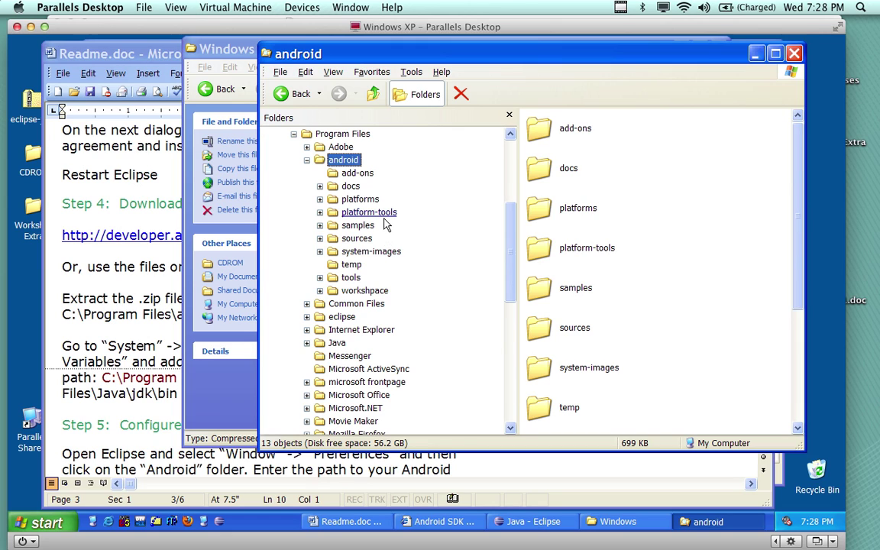
pyautogui.scroll(-3, 565, 248)
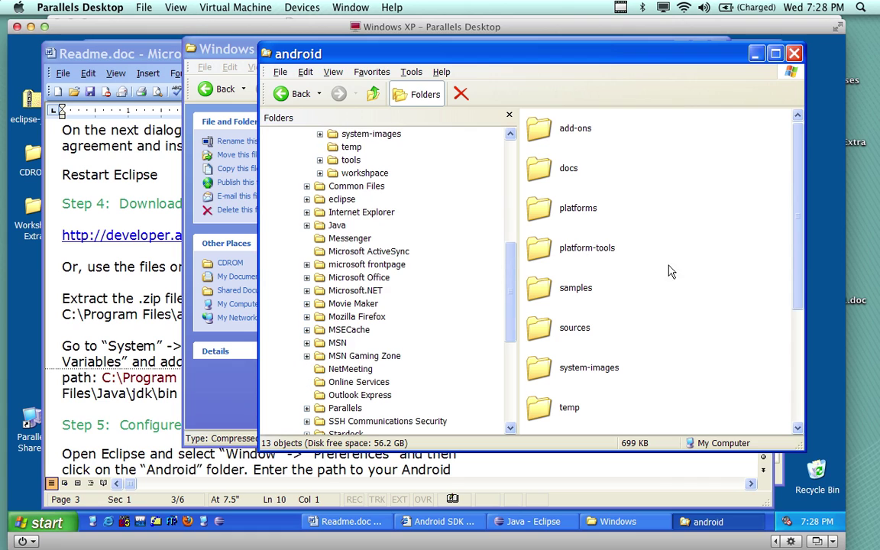
pyautogui.moveTo(811, 227); pyautogui.dragTo(815, 355)
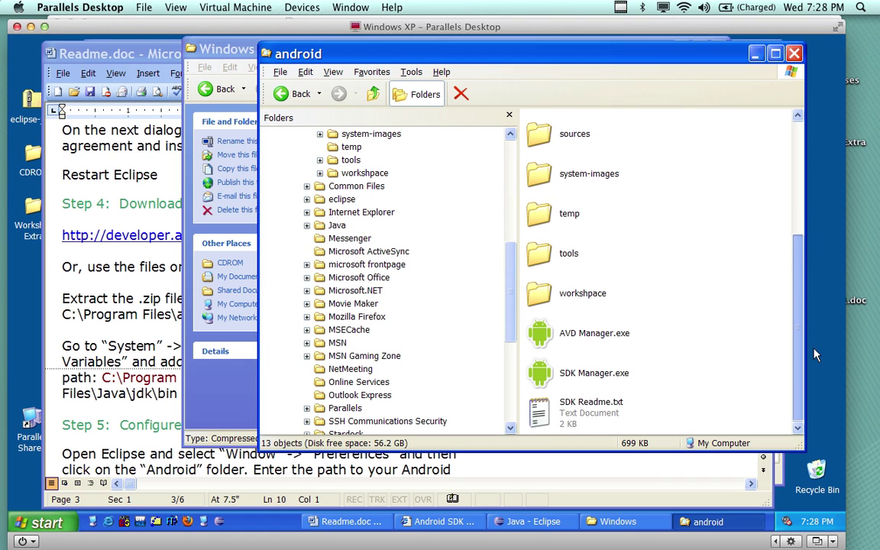
pyautogui.click(569, 333)
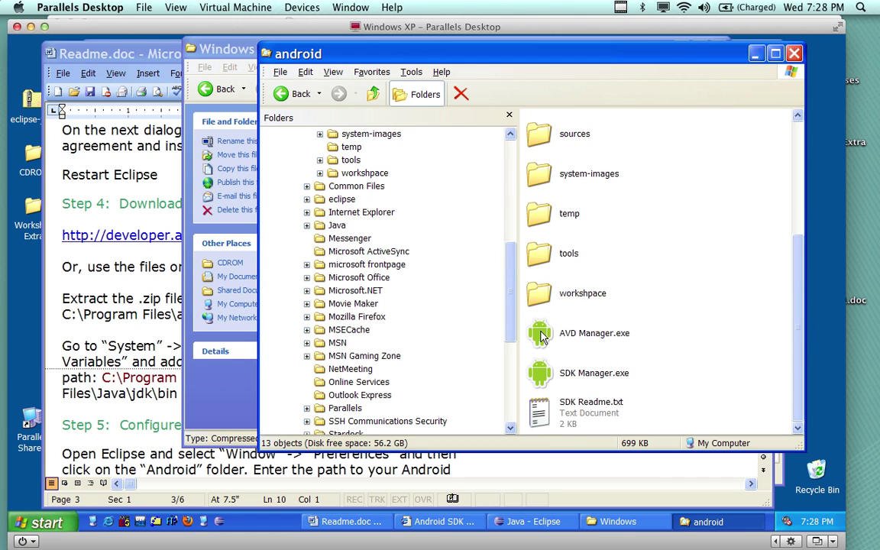
# Launch SDK Manager.exe from the android folder and move its window clear of the folder windows.
pyautogui.press('Down')
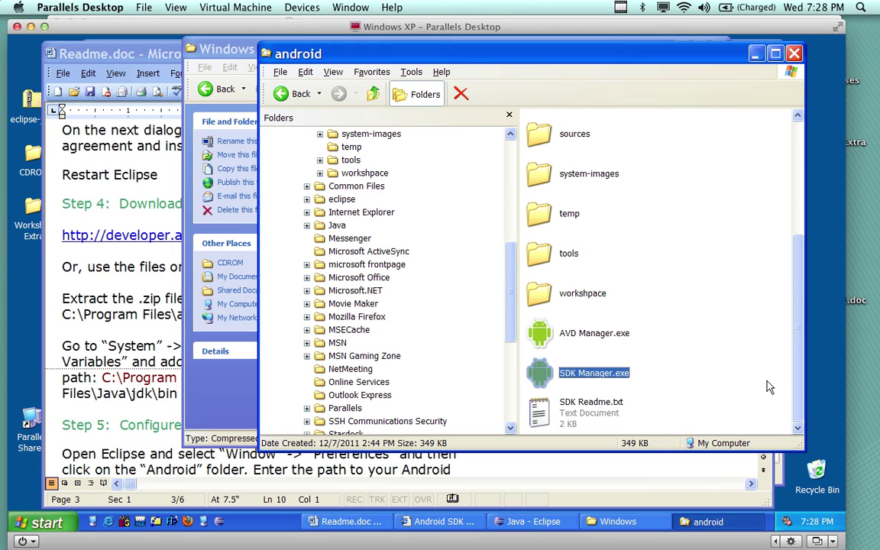
pyautogui.press('Up')
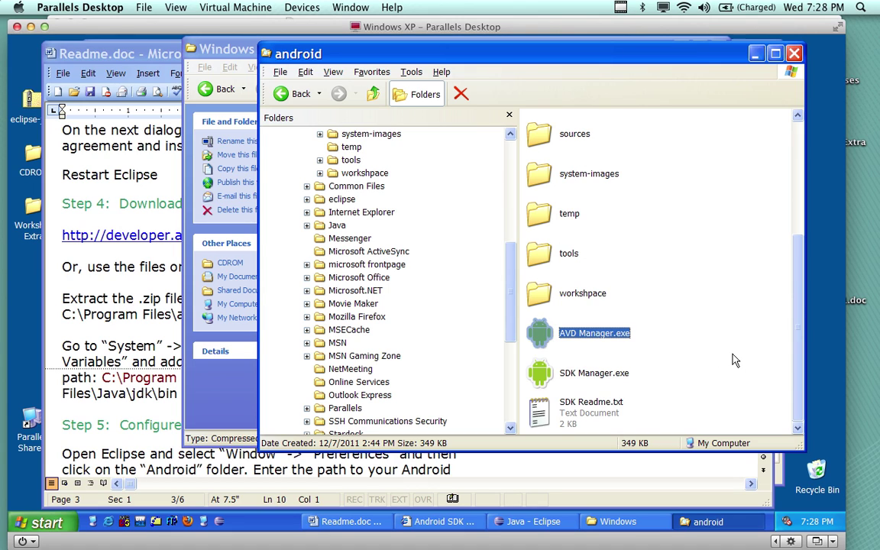
pyautogui.press('Down')
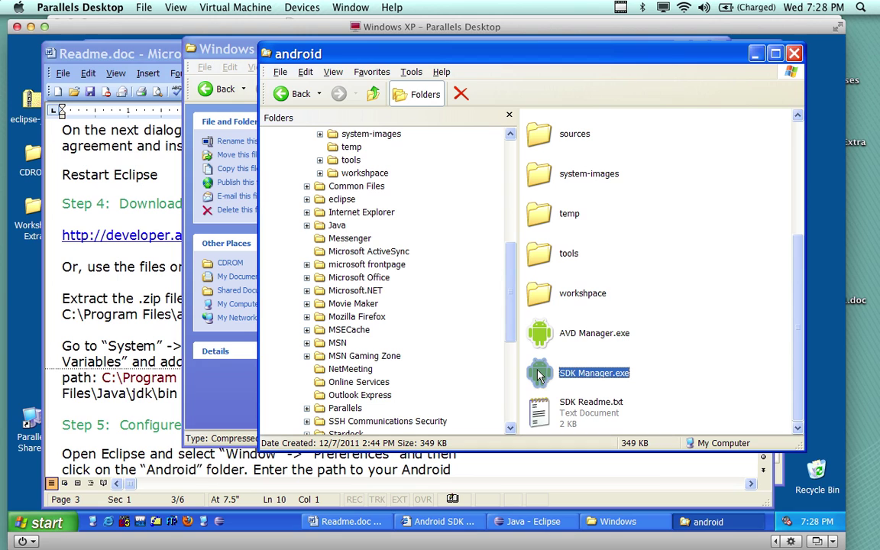
pyautogui.doubleClick(596, 372)
pyautogui.moveTo(549, 55); pyautogui.dragTo(642, 83)
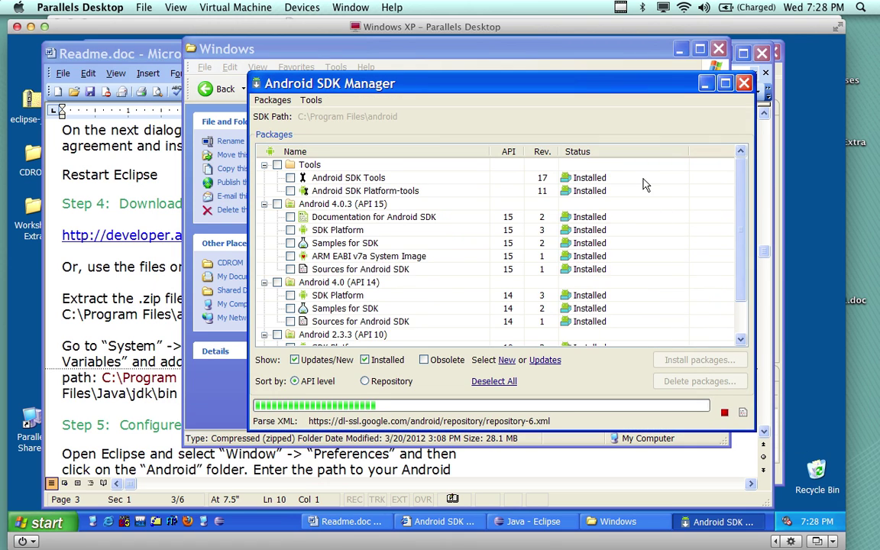
# Clear the Windows folder, browser and Readme windows off the screen and close the standalone Android SDK Manager.
pyautogui.click(611, 52)
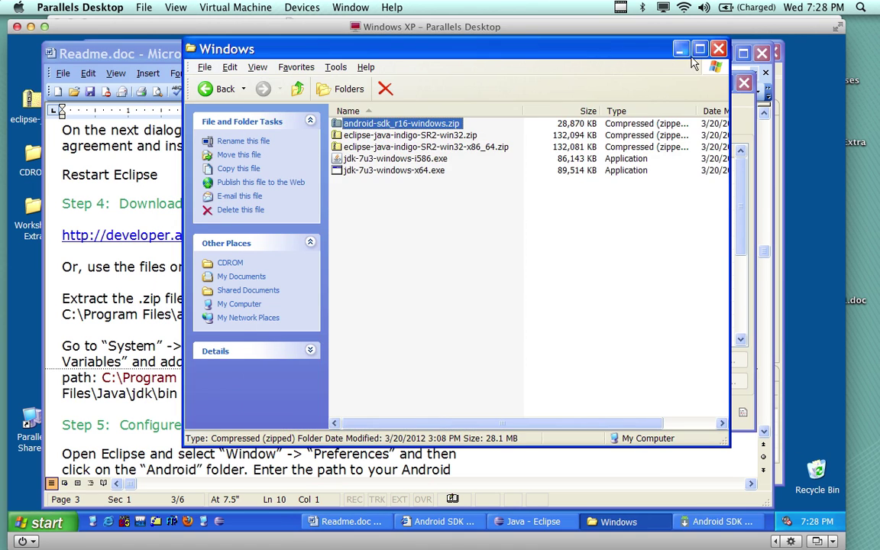
pyautogui.hotkey('alt', 'F4')
pyautogui.moveTo(641, 97); pyautogui.dragTo(692, 101)
pyautogui.click(706, 54)
pyautogui.click(723, 54)
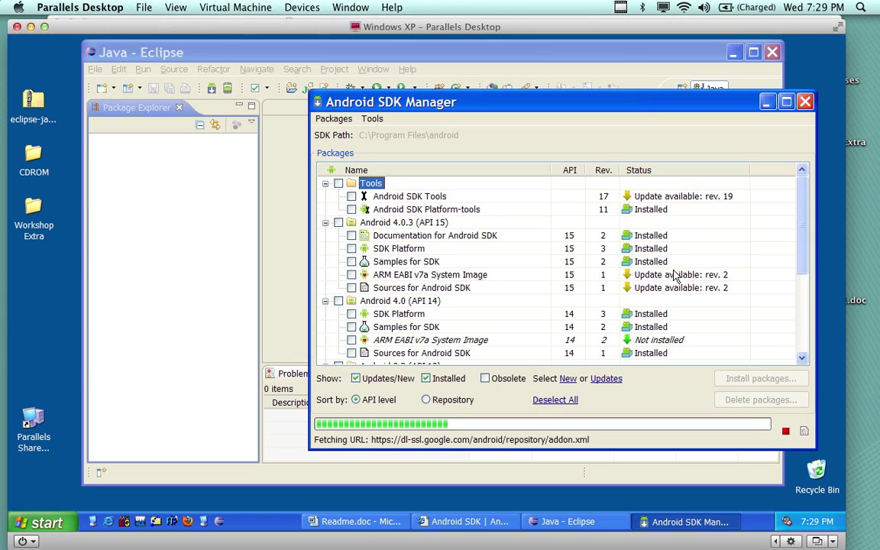
pyautogui.click(804, 102)
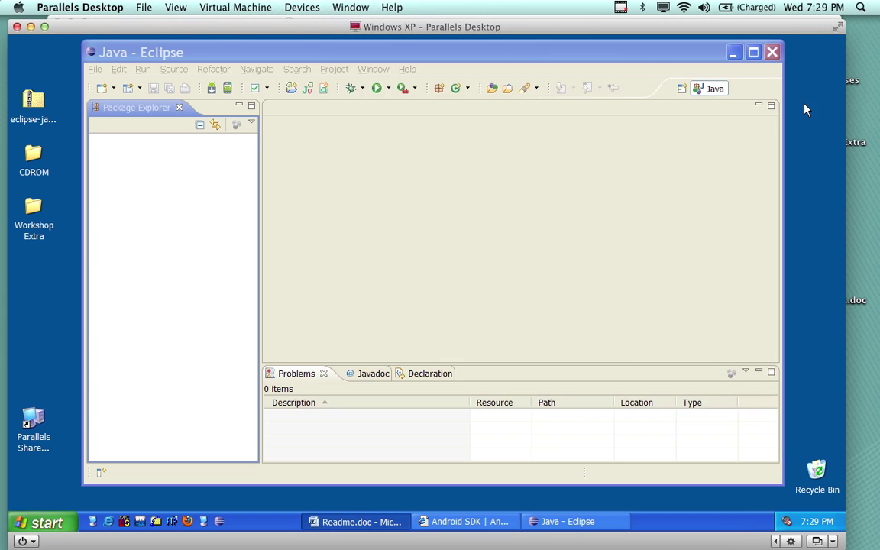
# Open the Android SDK Manager from within Eclipse and reposition it while the package list loads.
pyautogui.click(455, 54)
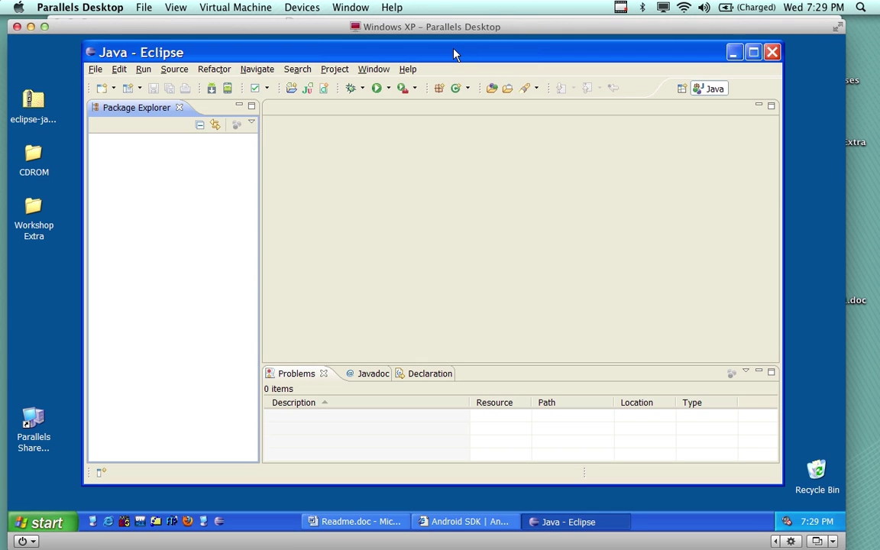
pyautogui.click(372, 70)
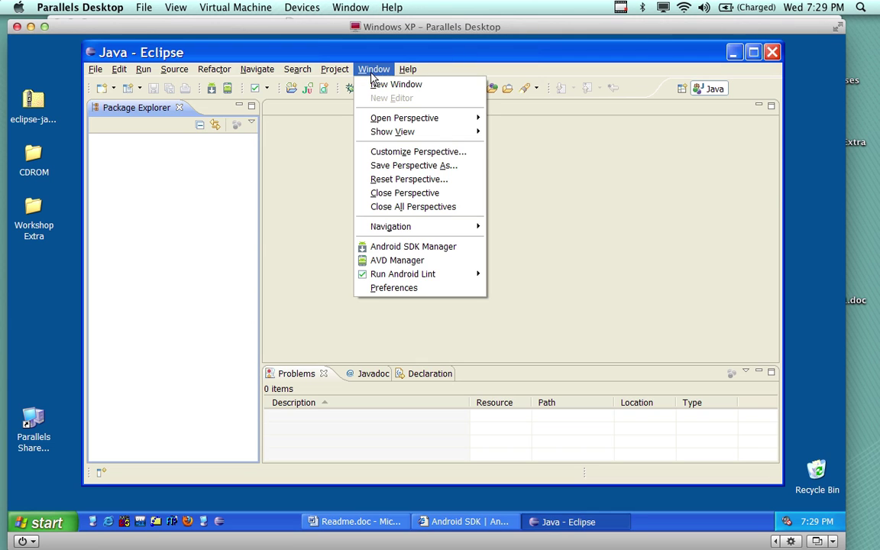
pyautogui.click(385, 252)
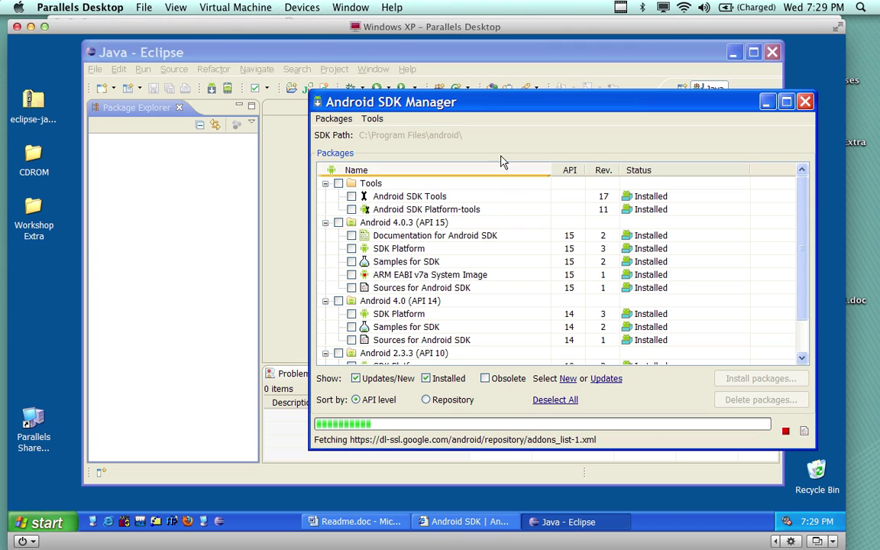
pyautogui.moveTo(540, 112); pyautogui.dragTo(532, 86)
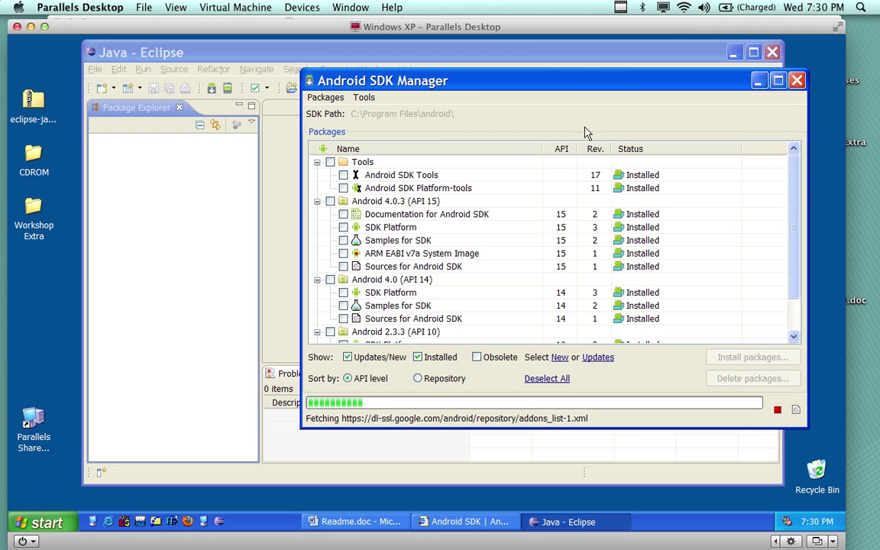
pyautogui.moveTo(575, 81)
pyautogui.mouseDown()
pyautogui.moveTo(569, 76)
pyautogui.moveTo(588, 75)
pyautogui.mouseUp()
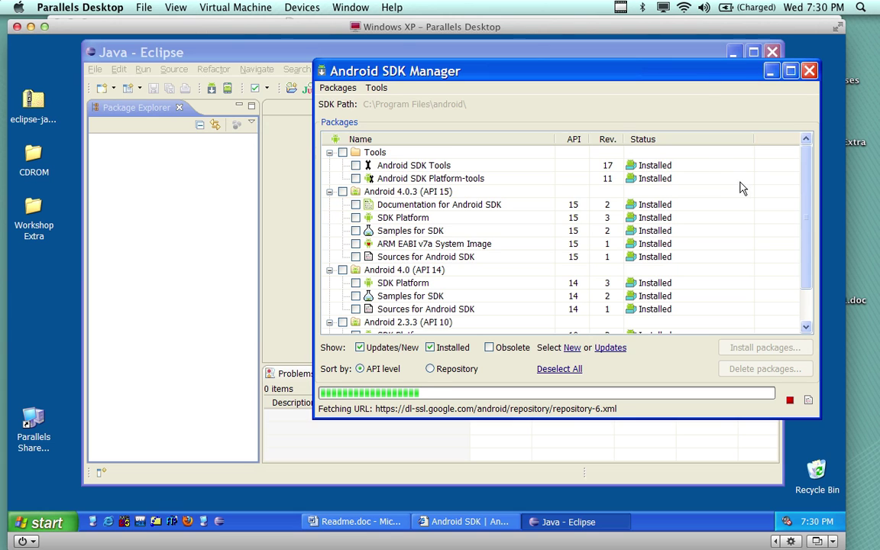
pyautogui.moveTo(690, 74); pyautogui.dragTo(673, 78)
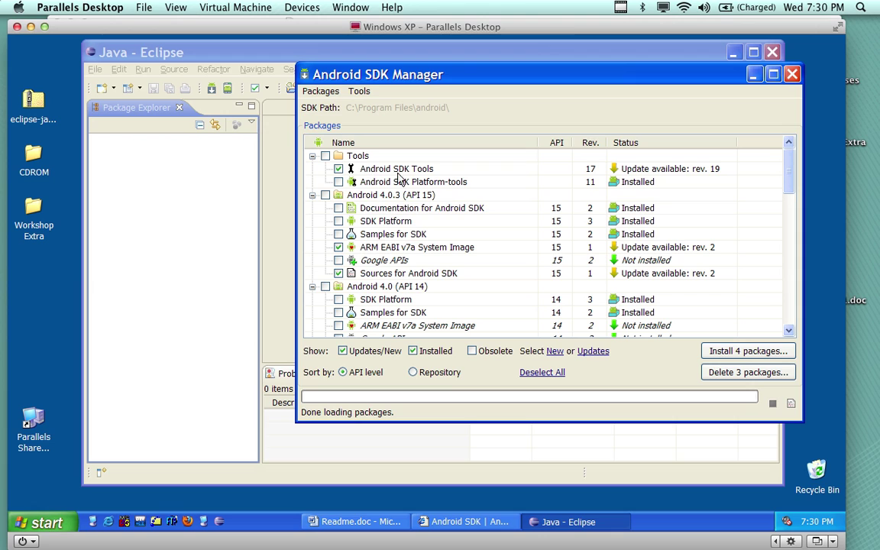
# Examine the update details for Android SDK Tools and the packages listed down to Android 2.3.3 (API 10).
pyautogui.moveTo(394, 176)
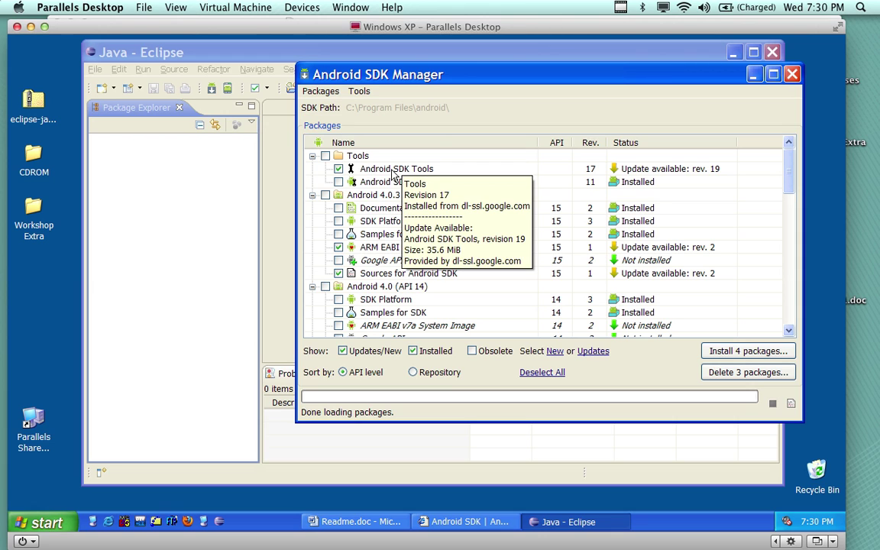
pyautogui.moveTo(485, 73); pyautogui.dragTo(501, 69)
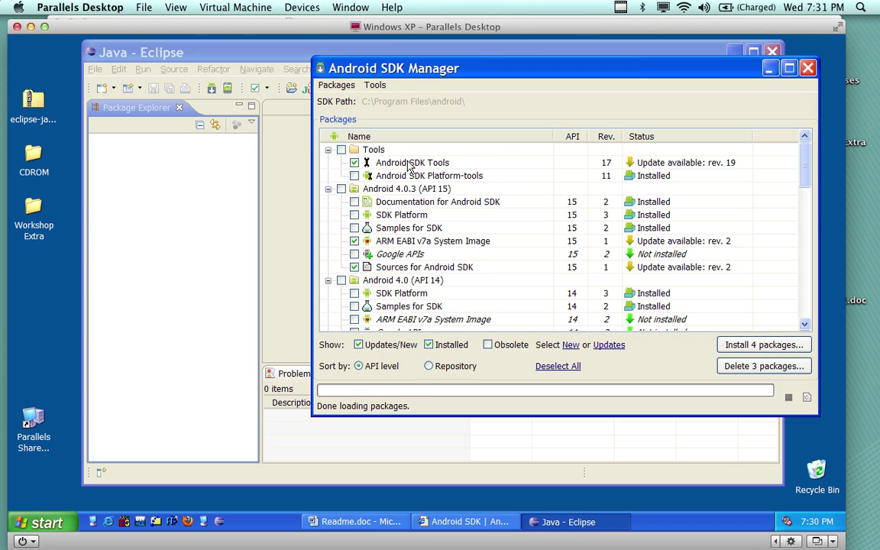
pyautogui.moveTo(409, 167)
pyautogui.scroll(-1, 571, 233)
pyautogui.scroll(-4, 572, 233)
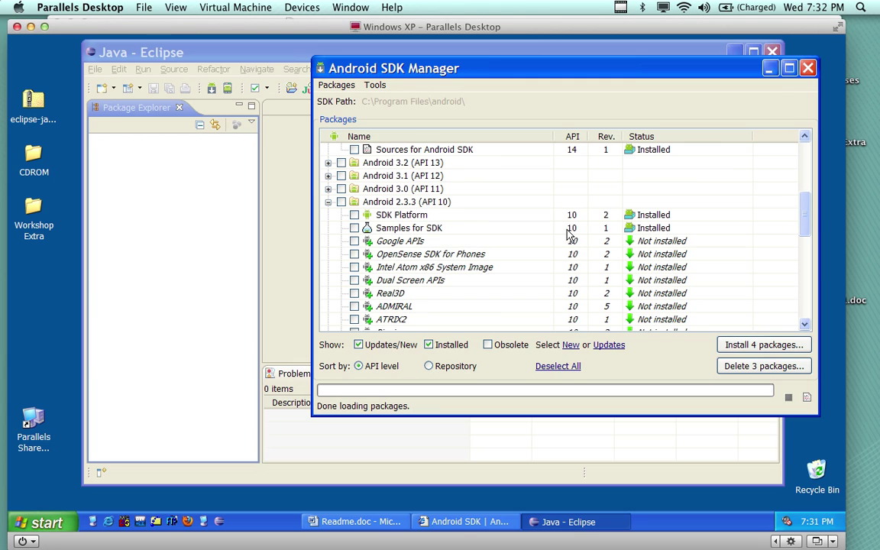
# Collapse the package groups to a version overview and expand only Android 4.0.3 (API 15).
pyautogui.click(328, 202)
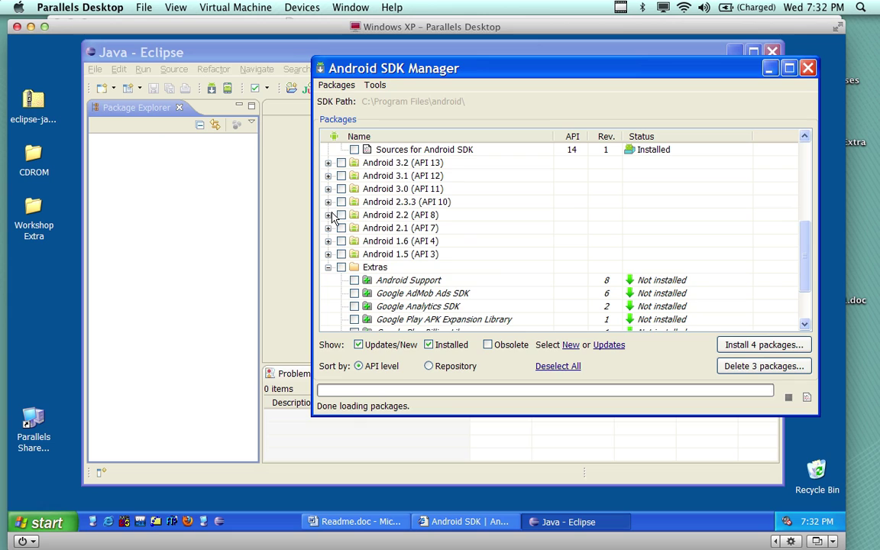
pyautogui.scroll(10, 337, 273)
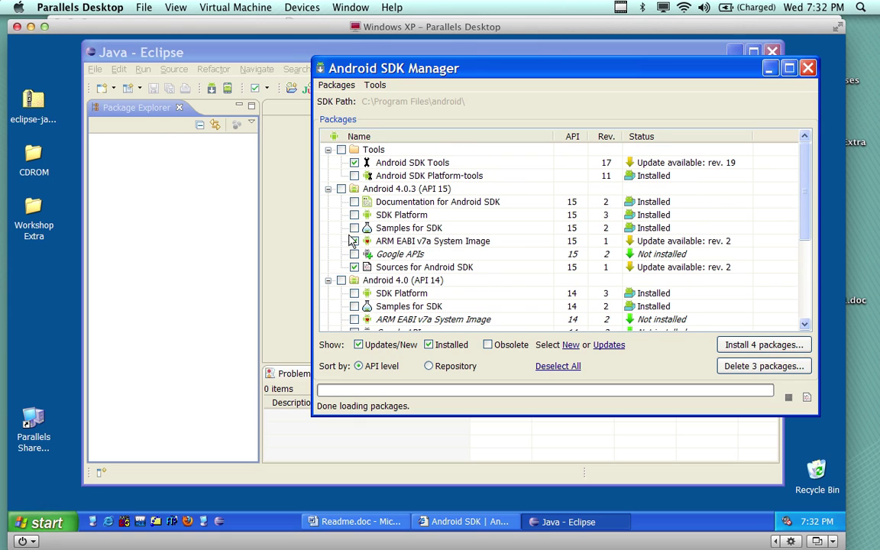
pyautogui.click(328, 281)
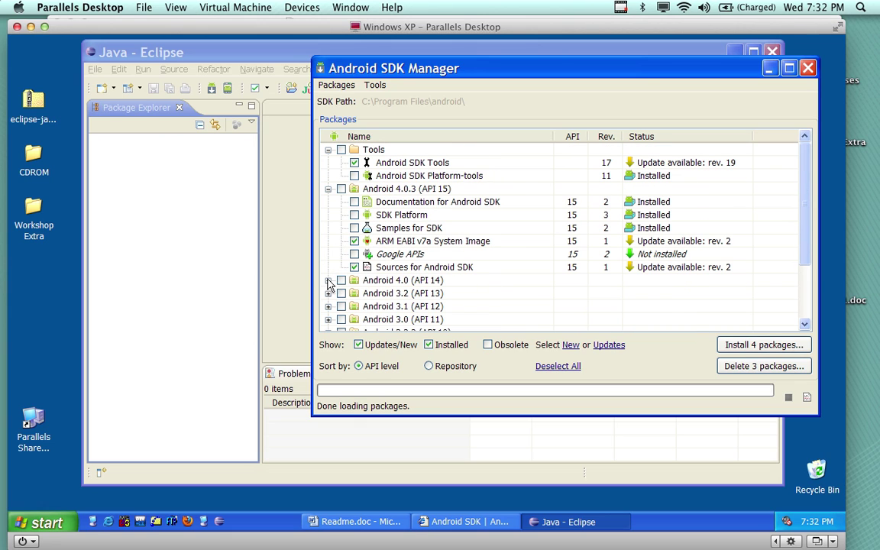
pyautogui.click(328, 190)
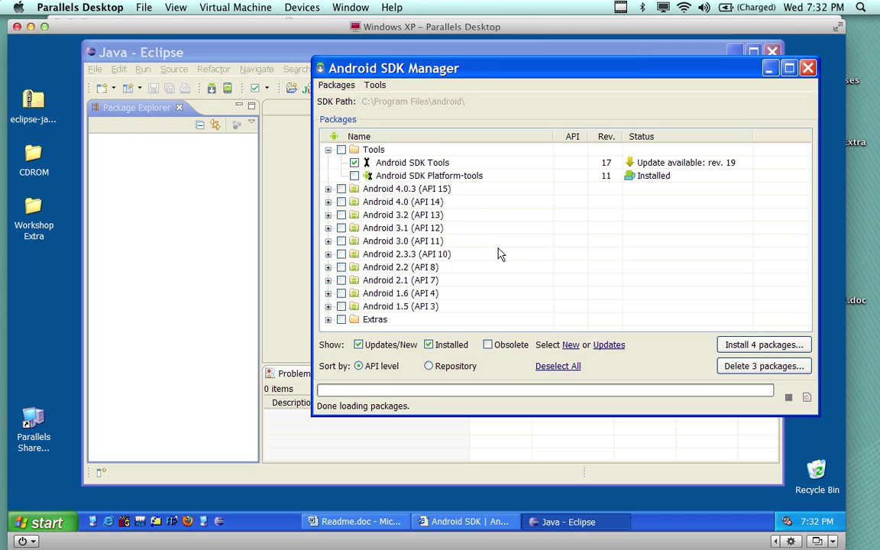
pyautogui.click(328, 149)
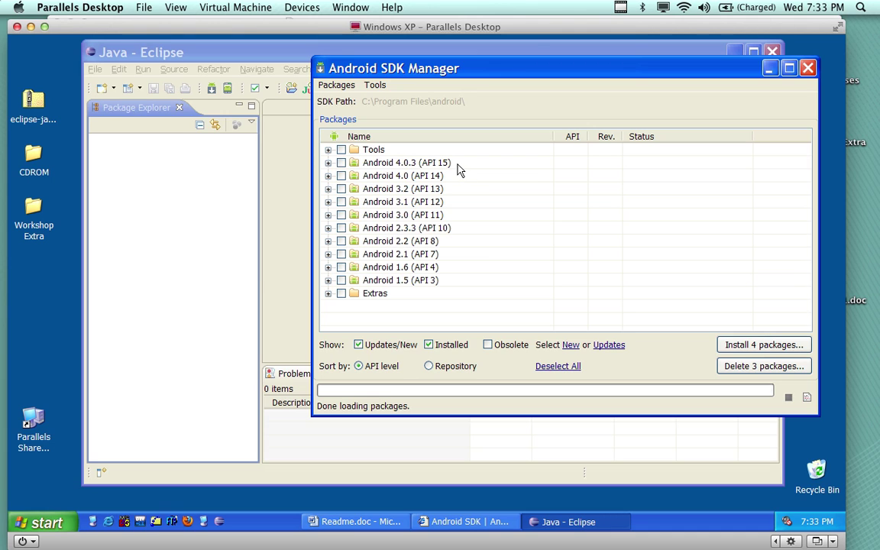
pyautogui.click(328, 163)
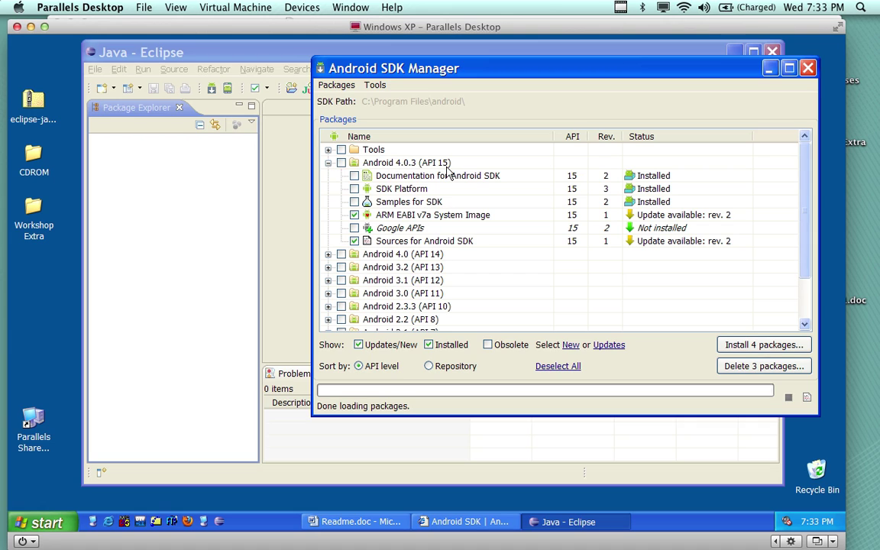
pyautogui.scroll(-2, 393, 272)
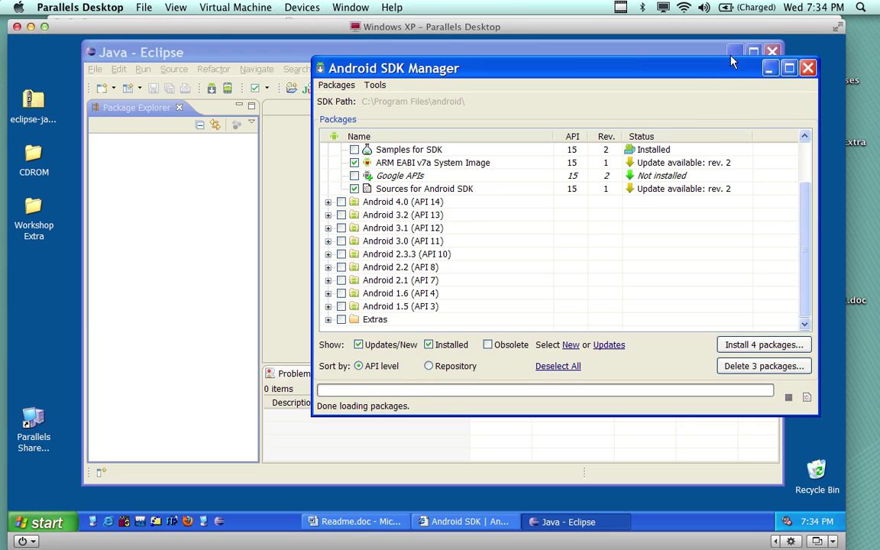
# Close the browser's Android SDK download page and minimize the Android SDK Manager and Readme windows.
pyautogui.click(769, 69)
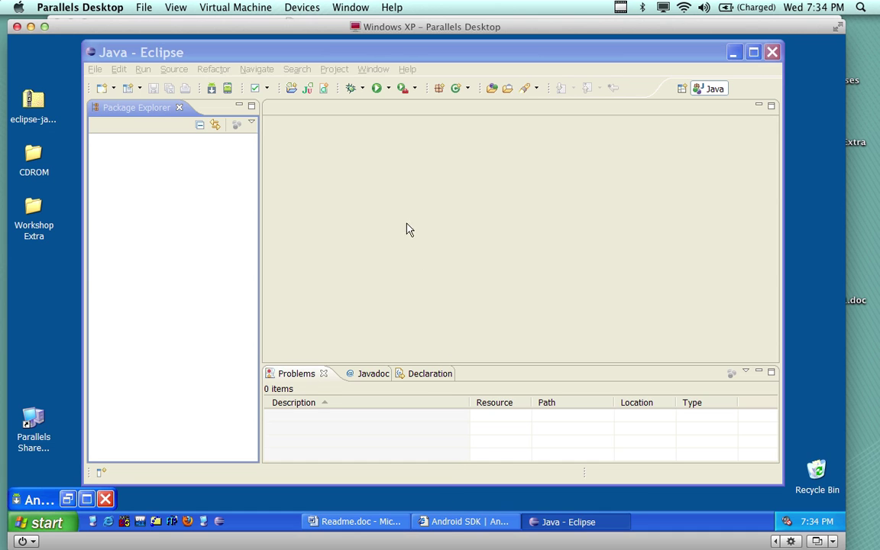
pyautogui.click(462, 522)
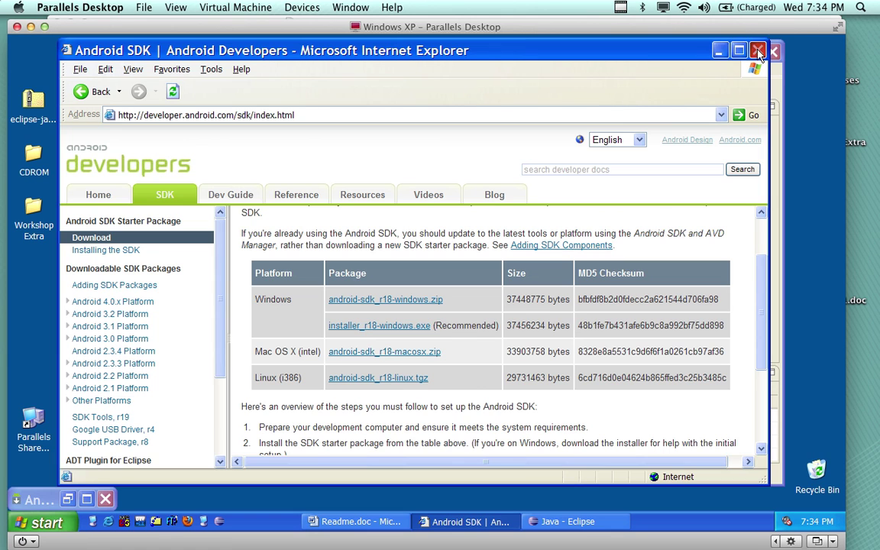
pyautogui.hotkey('alt', 'F4')
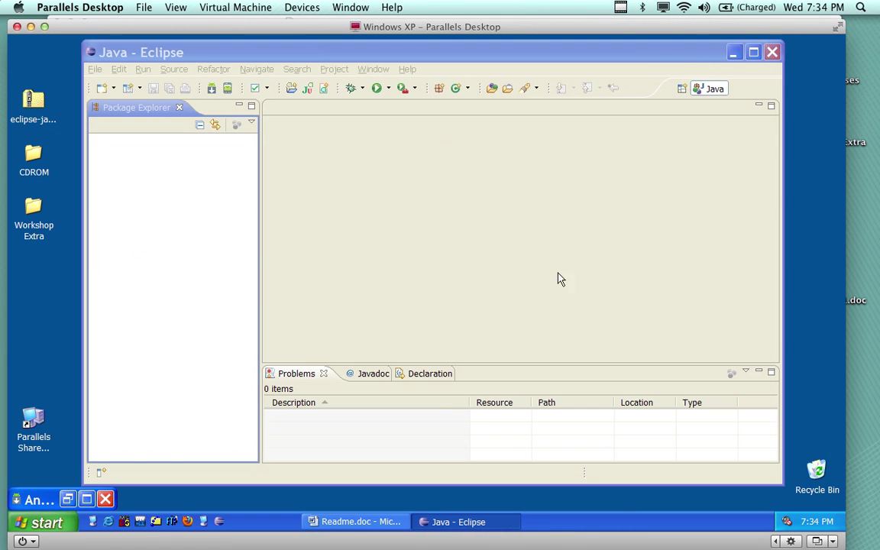
pyautogui.click(396, 519)
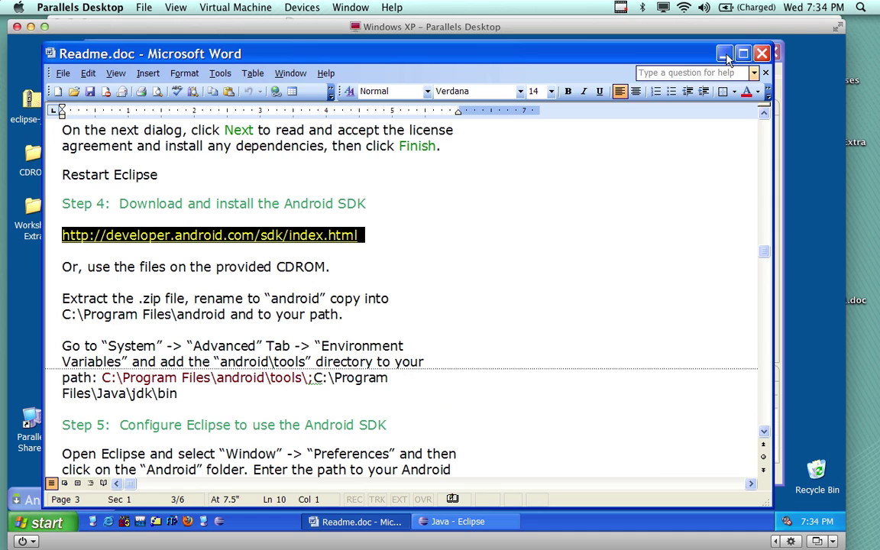
pyautogui.click(723, 53)
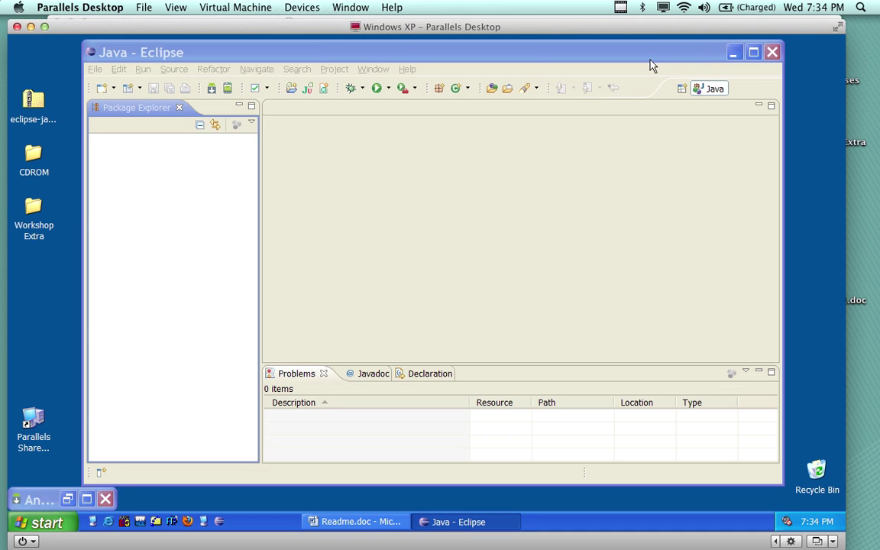
# Restore the Android SDK Manager and deselect the ARM EABI v7a System Image under Android 4.0.3 (API 15).
pyautogui.click(68, 499)
pyautogui.scroll(2, 496, 200)
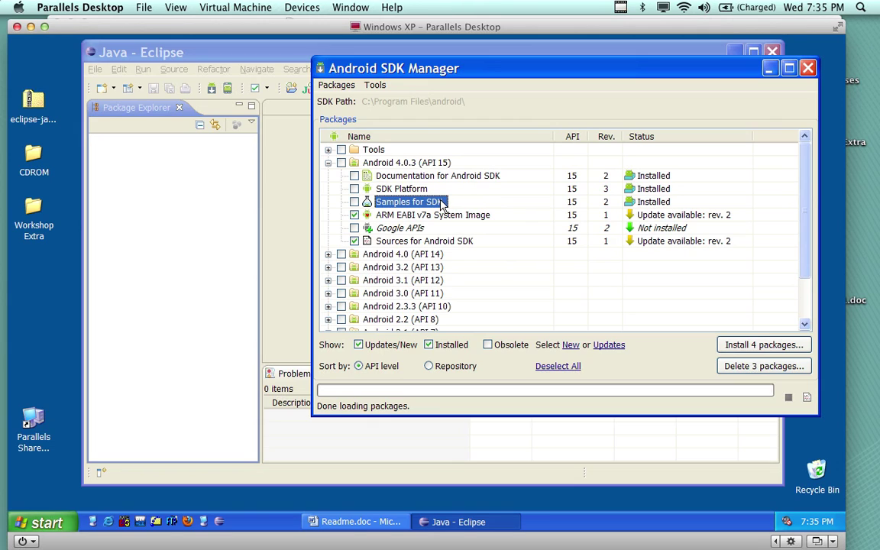
pyautogui.click(375, 188)
pyautogui.click(382, 202)
pyautogui.moveTo(455, 246)
pyautogui.moveTo(368, 208)
pyautogui.click(354, 203)
pyautogui.click(354, 202)
pyautogui.click(353, 214)
# Expand Android 4.0 (API 14) and view the details of the Google APIs package under Android 4.0.3 (API 15).
pyautogui.click(328, 254)
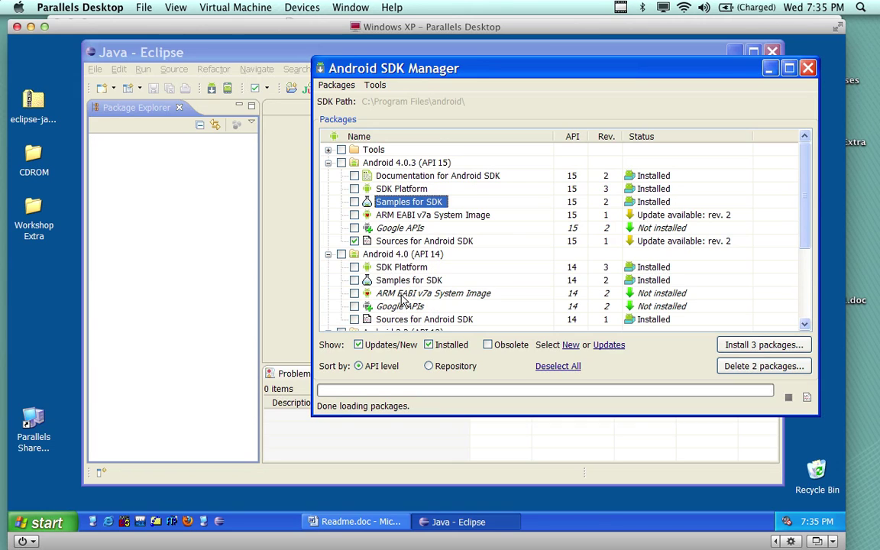
pyautogui.moveTo(429, 312)
pyautogui.moveTo(397, 235)
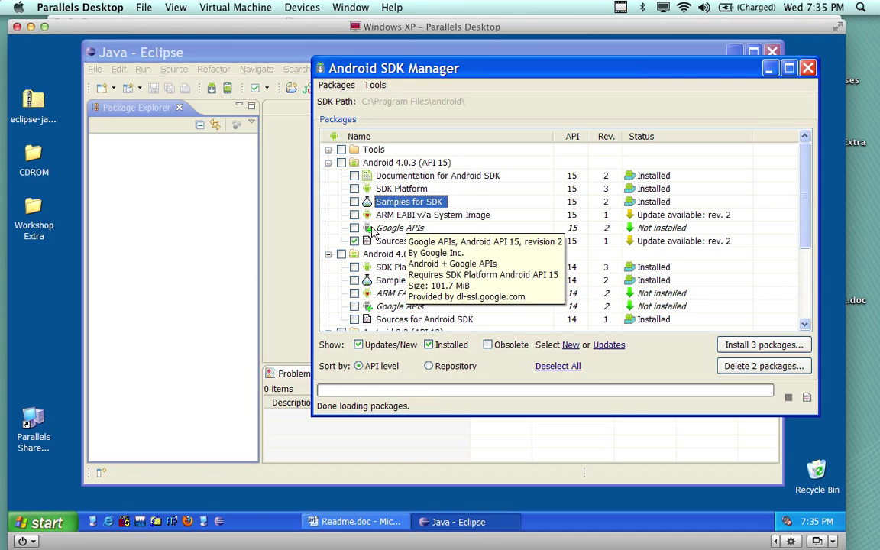
pyautogui.click(391, 229)
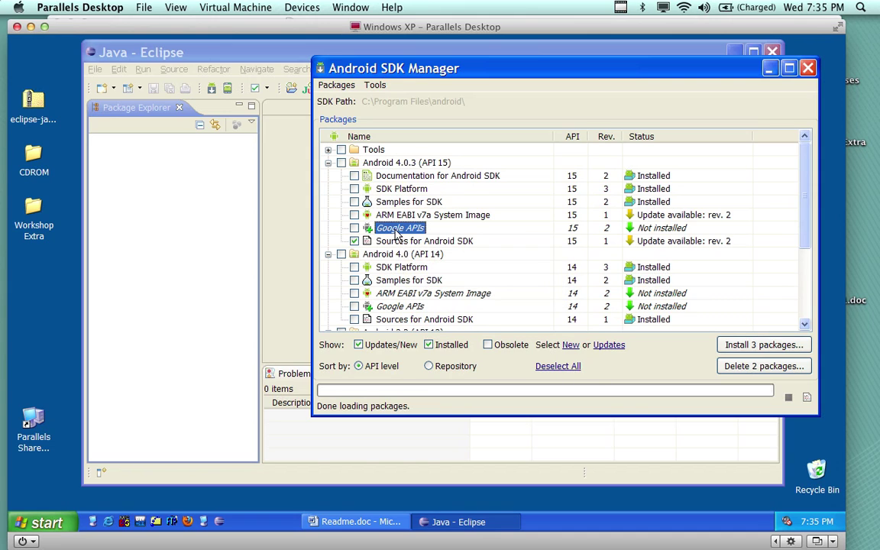
pyautogui.moveTo(421, 238)
pyautogui.moveTo(724, 61); pyautogui.dragTo(674, 63)
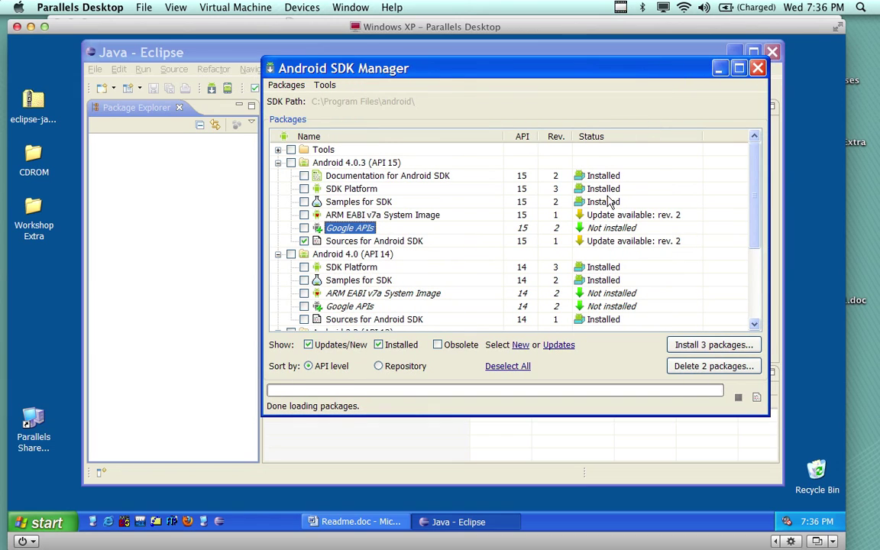
# Close the Android SDK Manager without installing any packages and switch to Readme.doc in Word.
pyautogui.click(758, 68)
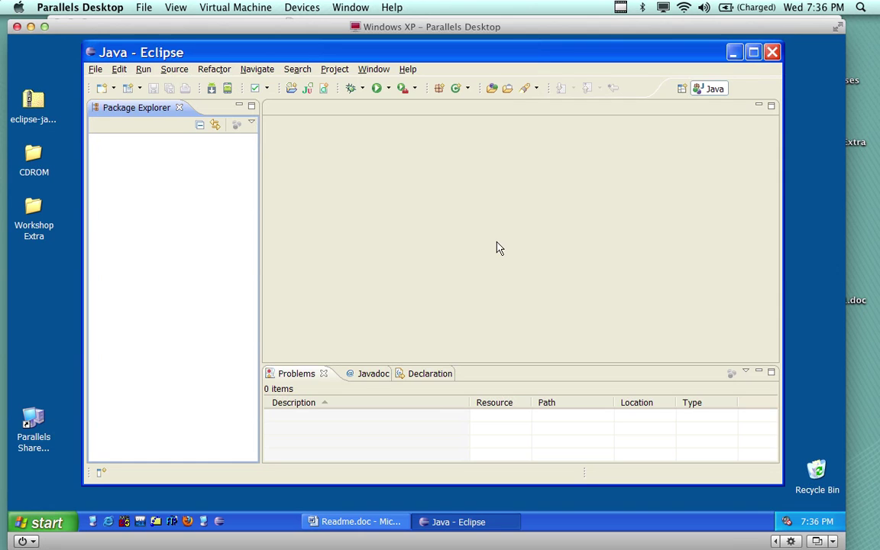
pyautogui.click(366, 522)
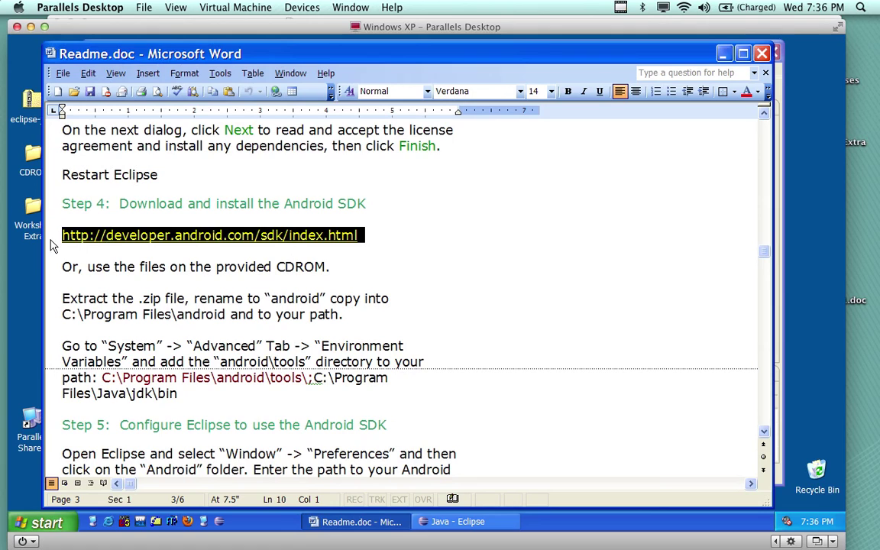
# Read the Readme from the environment-variable path instructions through Step 5 to the New Project wizard illustration.
pyautogui.scroll(-7, 307, 262)
pyautogui.scroll(5, 266, 162)
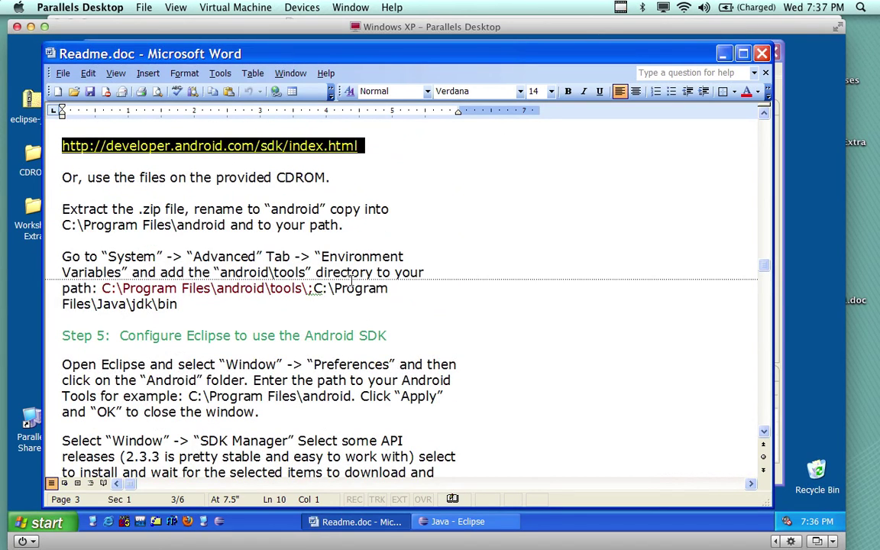
pyautogui.scroll(-3, 352, 280)
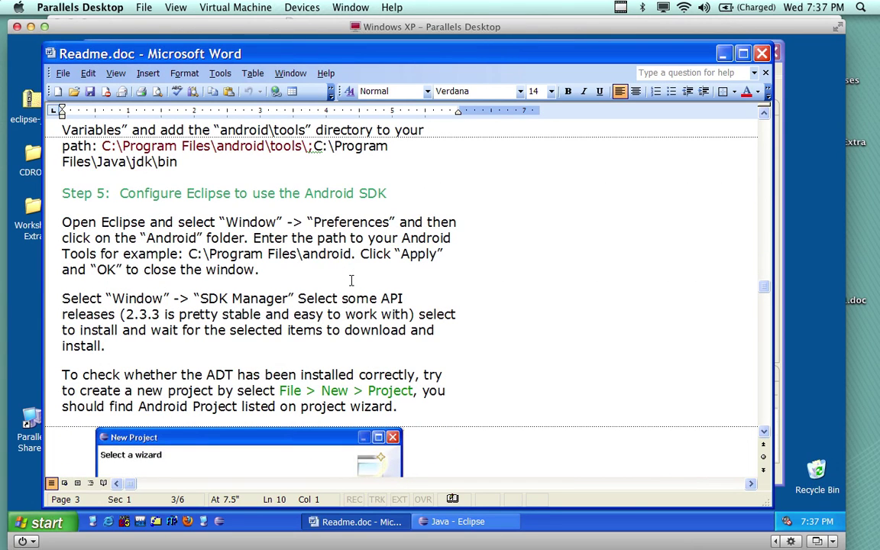
pyautogui.scroll(-1, 352, 280)
pyautogui.scroll(-4, 352, 280)
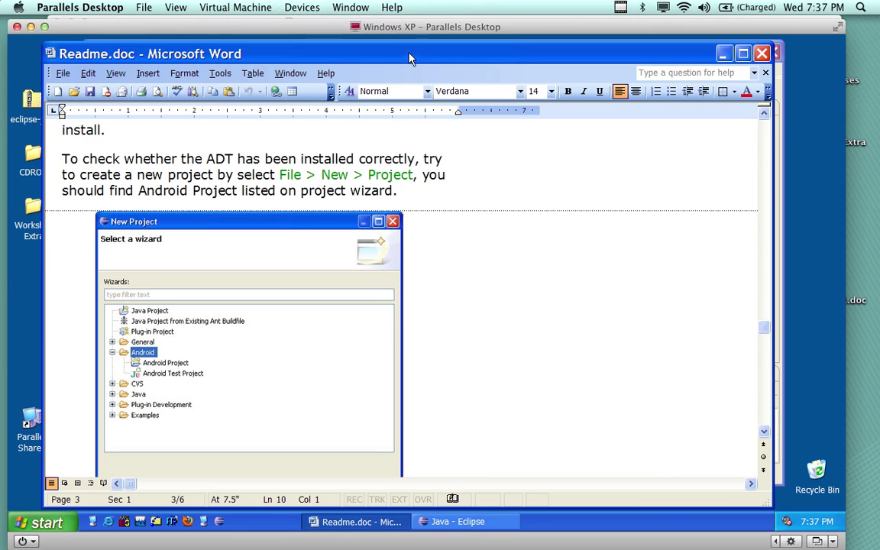
# Switch to Eclipse, check the SDK Location in the Android preferences, and close the Preferences dialog.
pyautogui.moveTo(409, 58); pyautogui.dragTo(359, 56)
pyautogui.click(356, 44)
pyautogui.click(353, 68)
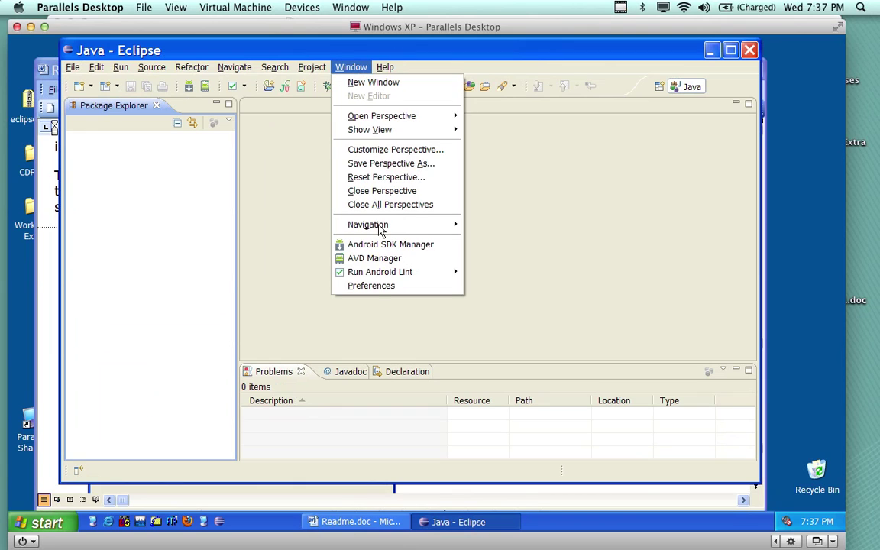
pyautogui.click(377, 287)
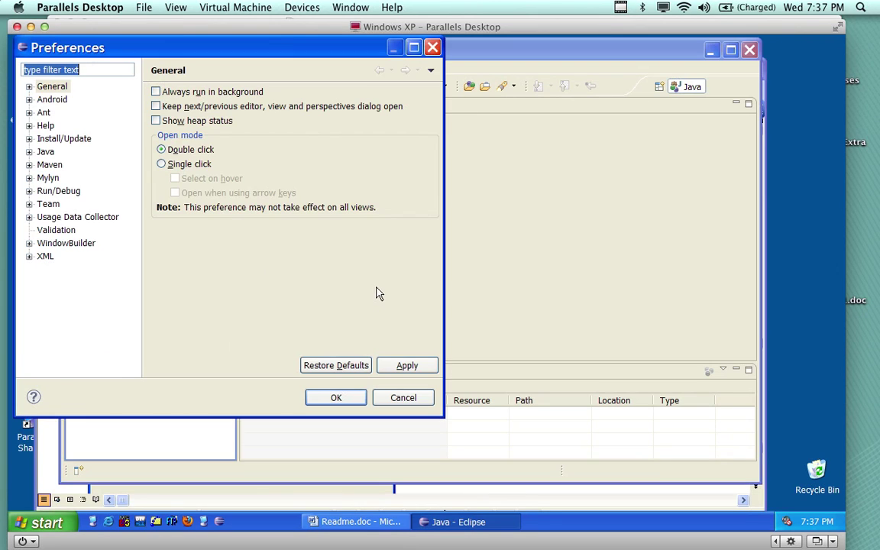
pyautogui.moveTo(334, 57); pyautogui.dragTo(459, 66)
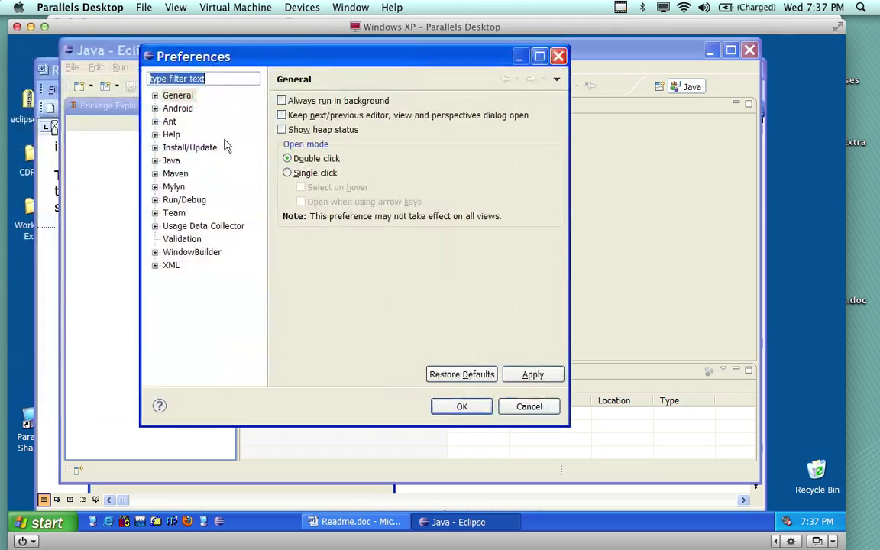
pyautogui.click(155, 108)
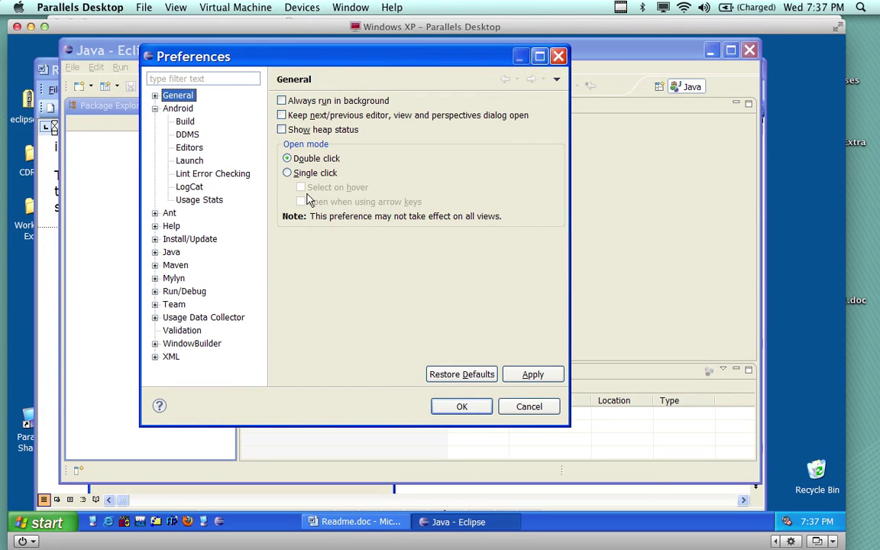
pyautogui.click(180, 110)
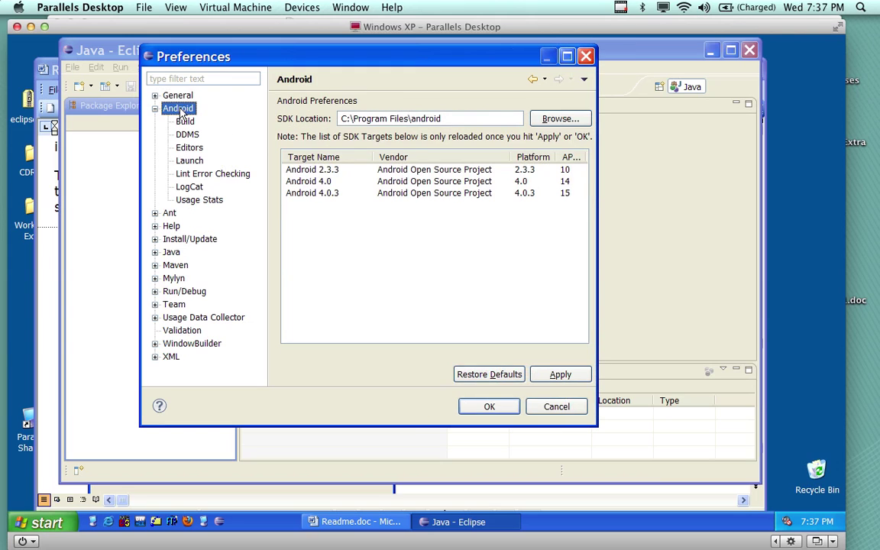
pyautogui.click(471, 119)
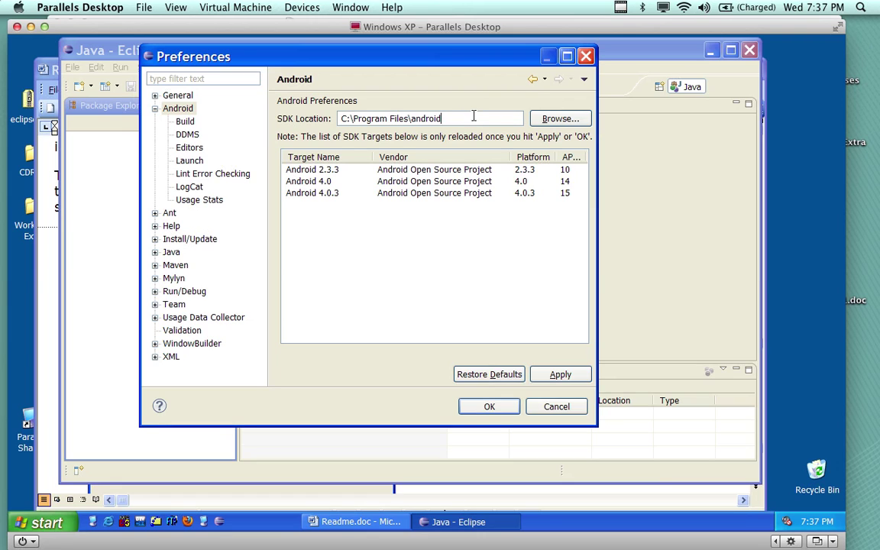
pyautogui.click(586, 57)
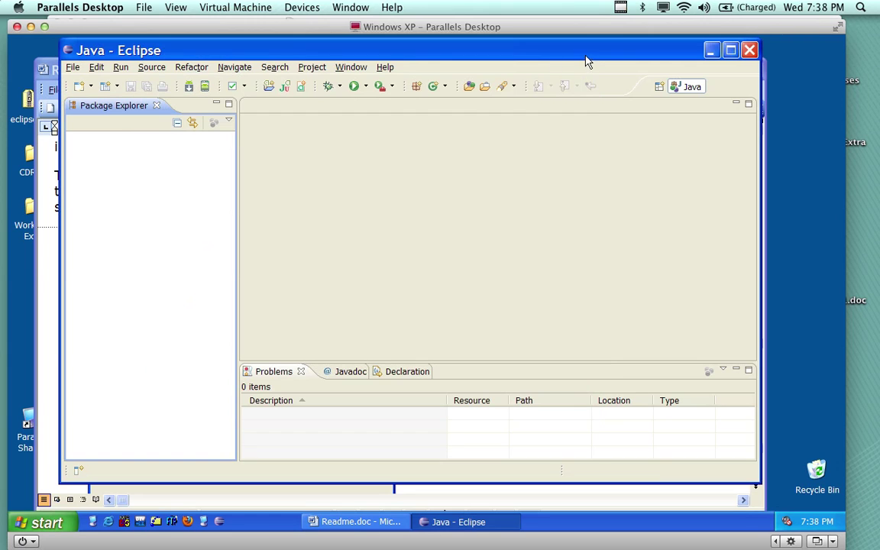
# Reopen the Android preferences and inspect the Android 2.3.3, 4.0 and 4.0.3 SDK targets.
pyautogui.click(352, 68)
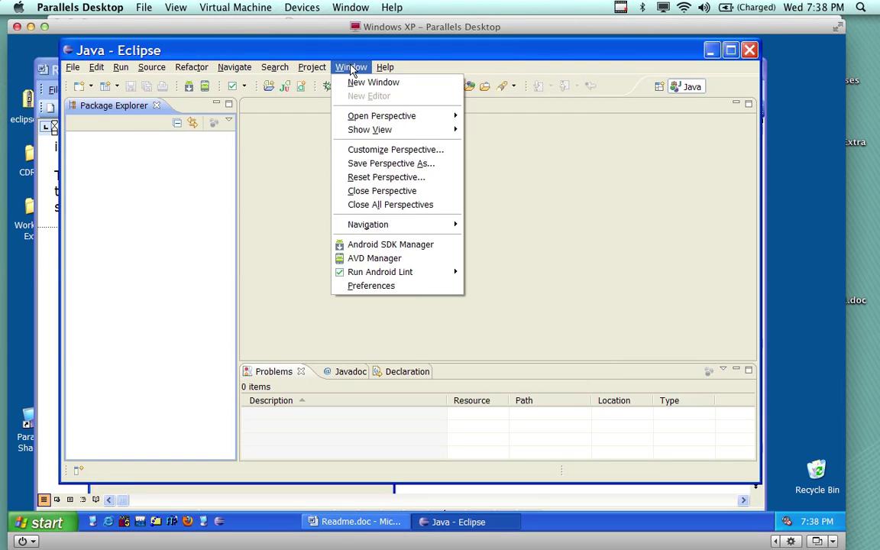
pyautogui.click(371, 287)
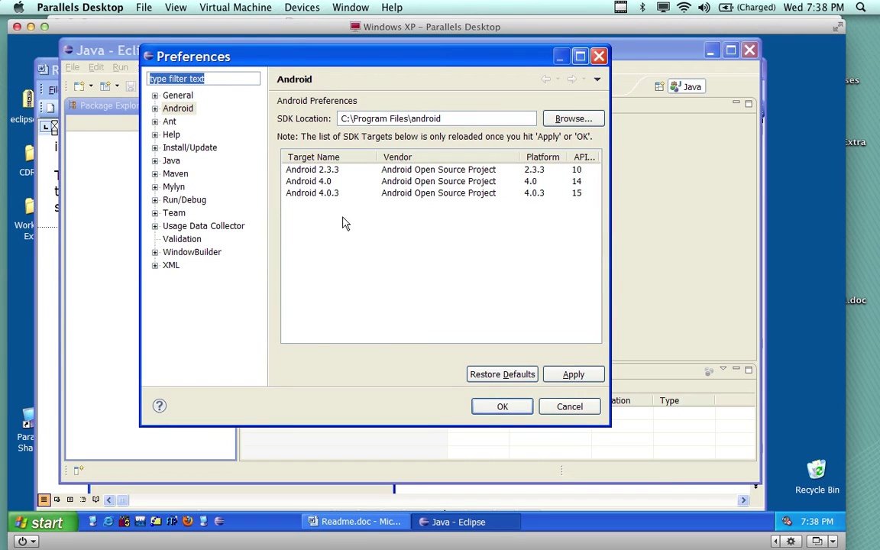
pyautogui.click(155, 108)
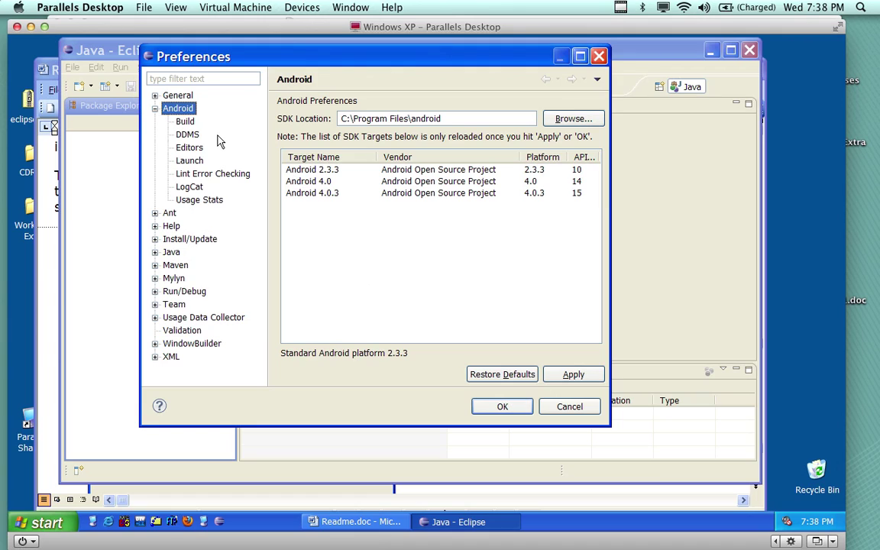
pyautogui.click(461, 116)
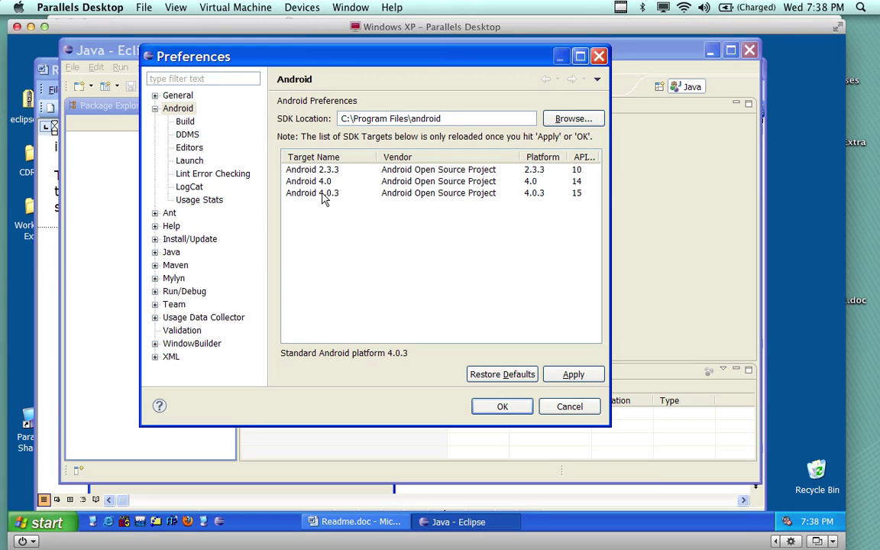
pyautogui.click(338, 170)
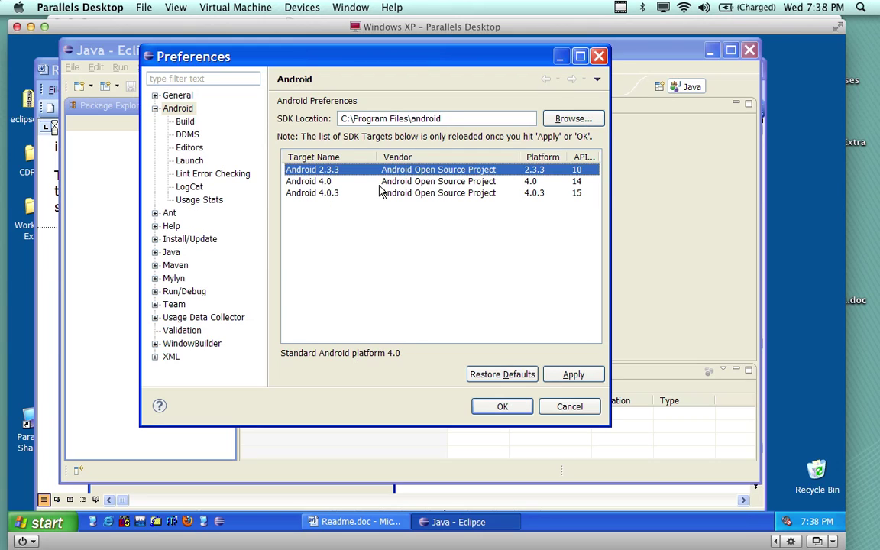
pyautogui.click(328, 183)
pyautogui.click(363, 195)
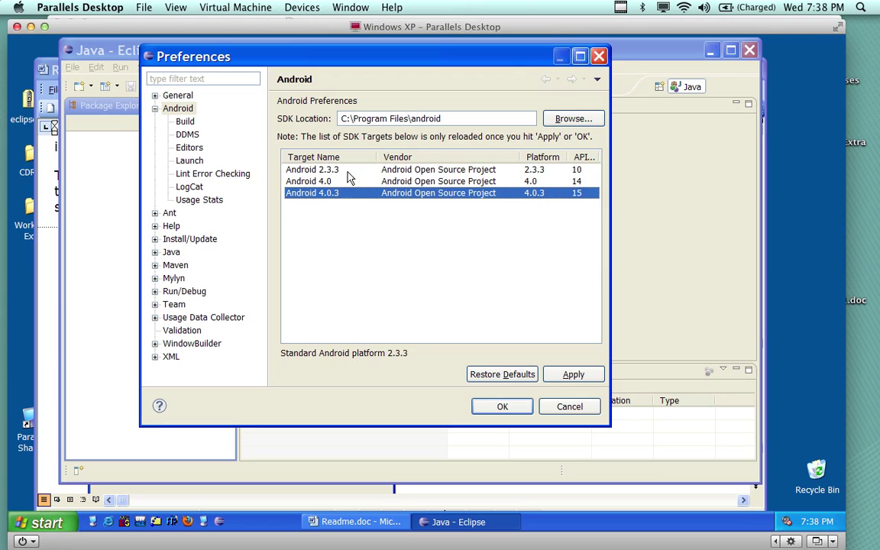
pyautogui.click(321, 170)
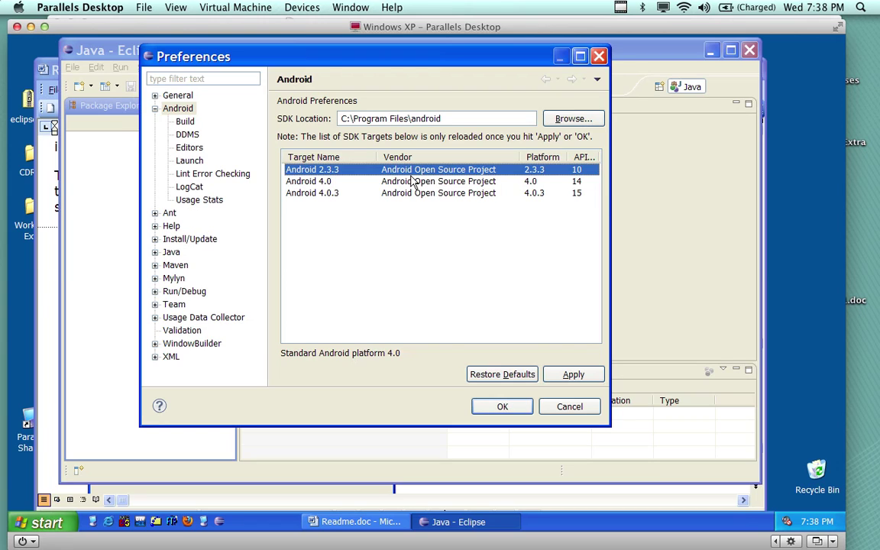
pyautogui.click(352, 182)
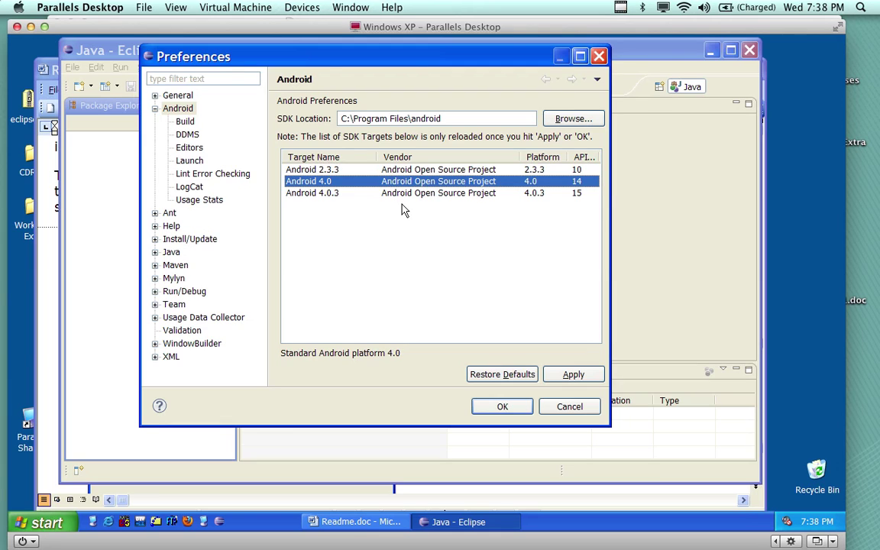
# View the Build and DDMS pages under Android, return to the main Android page, and close Preferences.
pyautogui.click(186, 121)
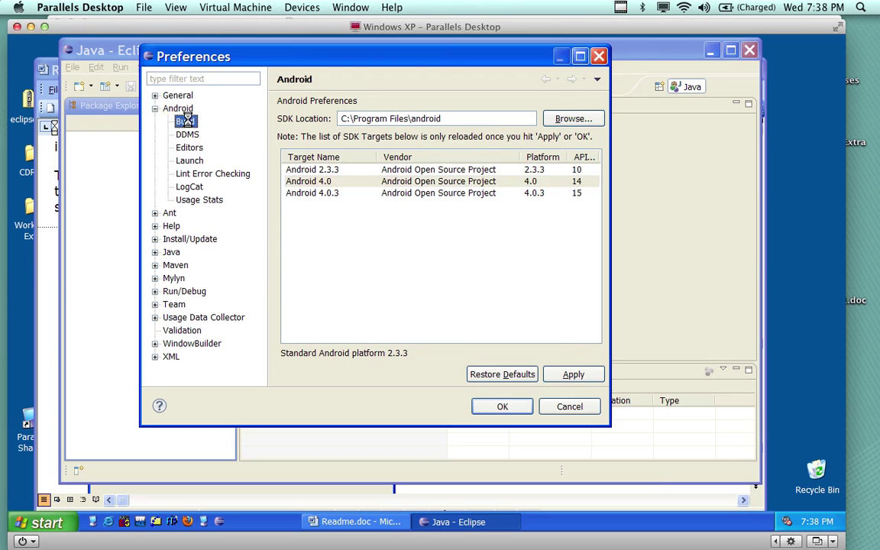
pyautogui.click(187, 135)
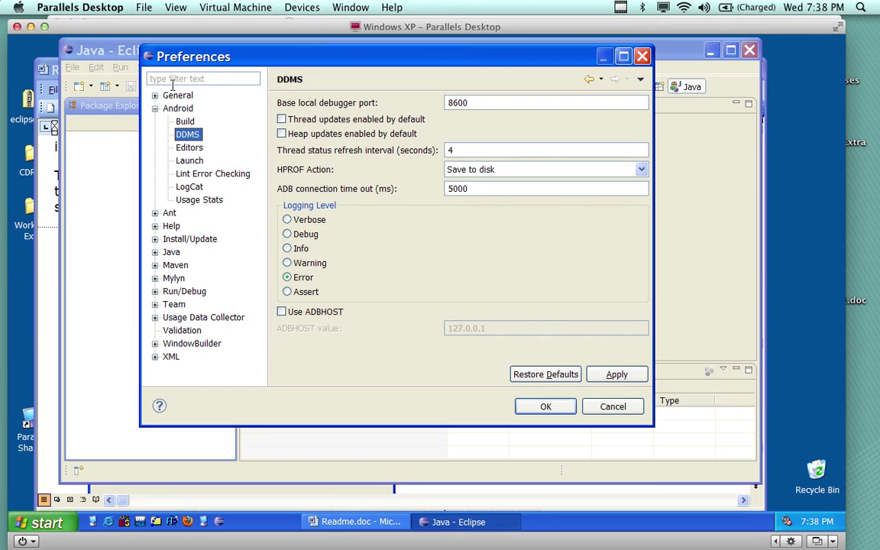
pyautogui.click(179, 110)
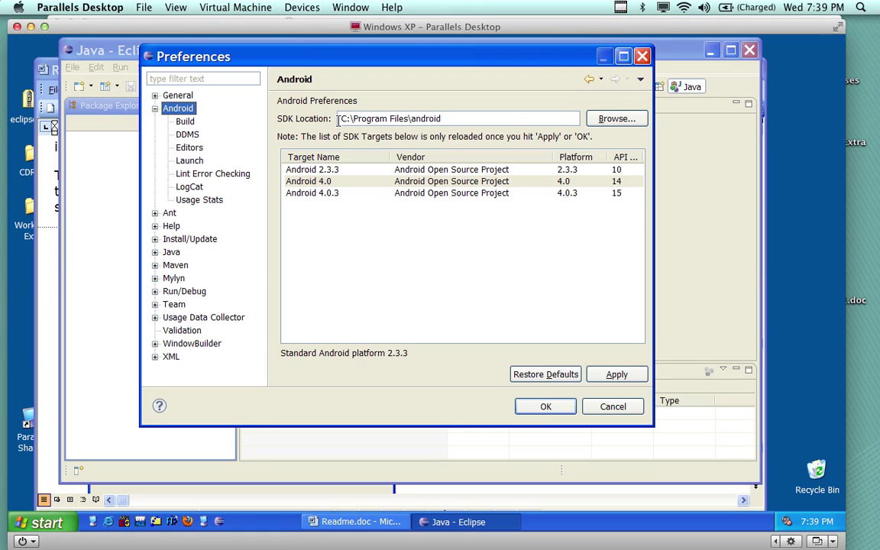
pyautogui.click(642, 57)
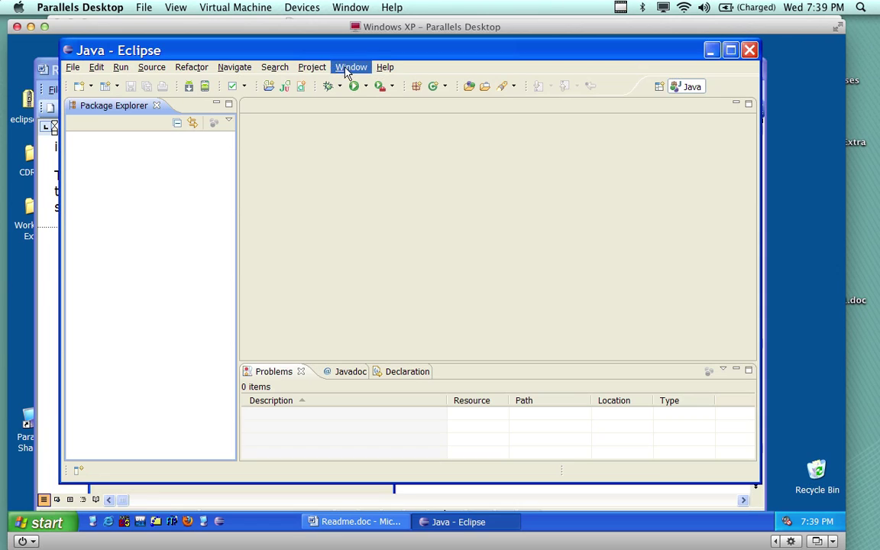
# Open the New Project wizard in Eclipse and expand the Android folder to check for the Android project types.
pyautogui.moveTo(217, 55); pyautogui.dragTo(190, 48)
pyautogui.click(59, 64)
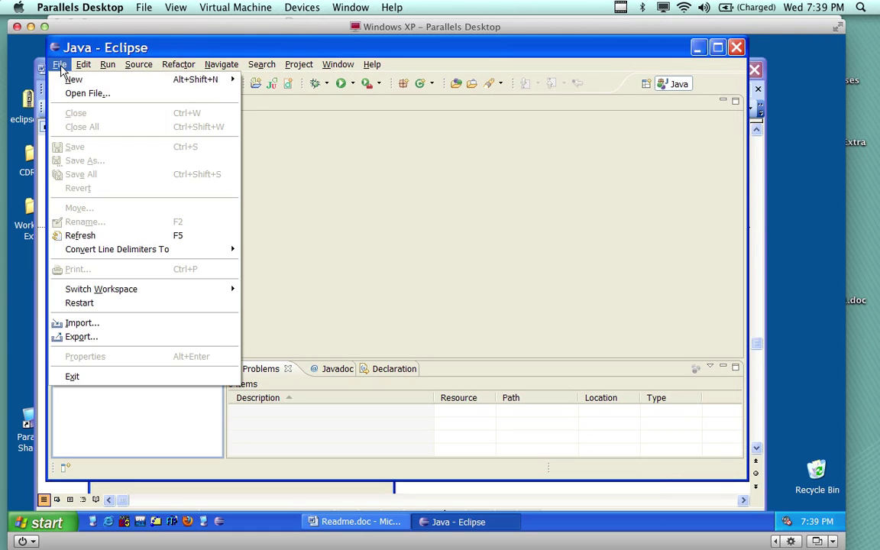
pyautogui.moveTo(202, 80)
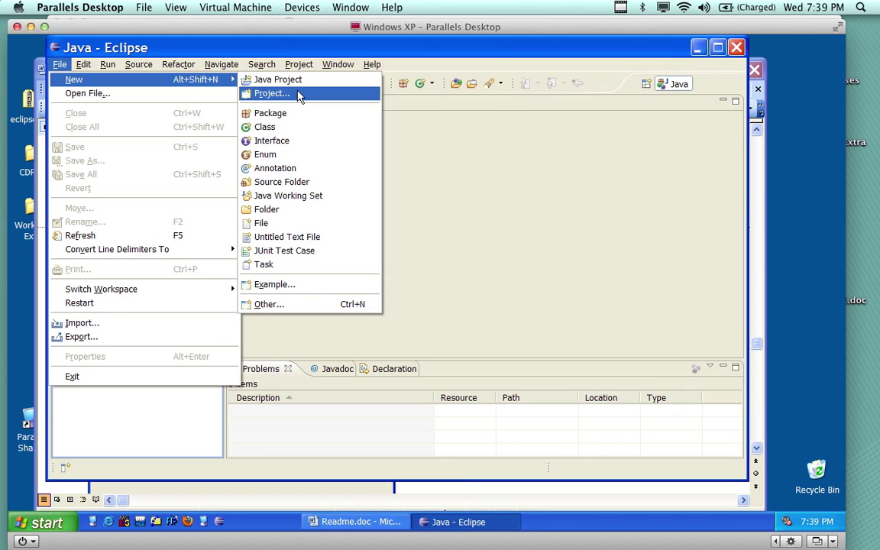
pyautogui.click(298, 94)
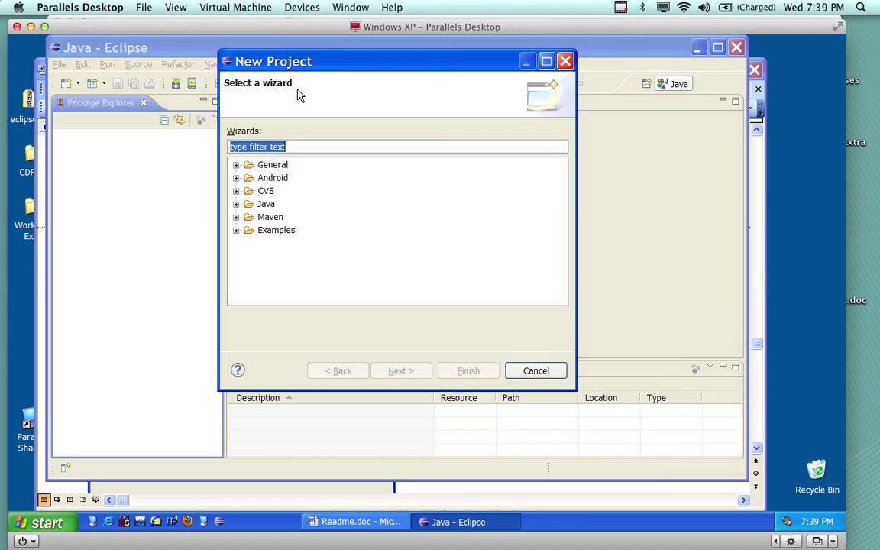
pyautogui.click(236, 178)
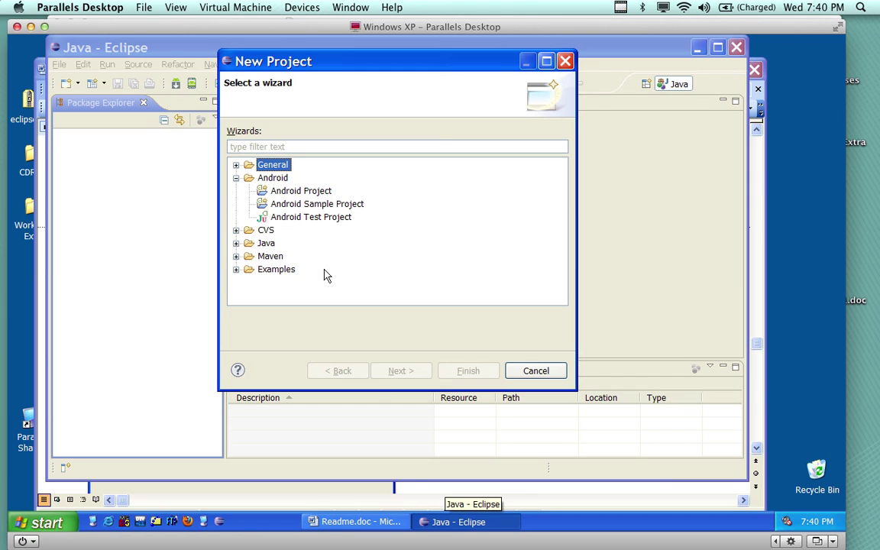
# Minimize the Windows XP virtual machine and look for Android Project among the new item types in the Mac's Eclipse.
pyautogui.click(44, 26)
pyautogui.click(53, 26)
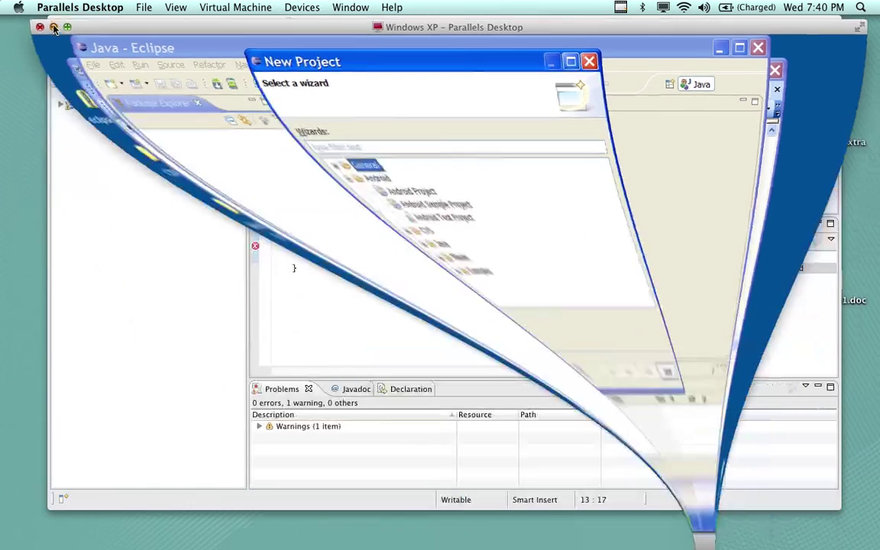
pyautogui.click(111, 28)
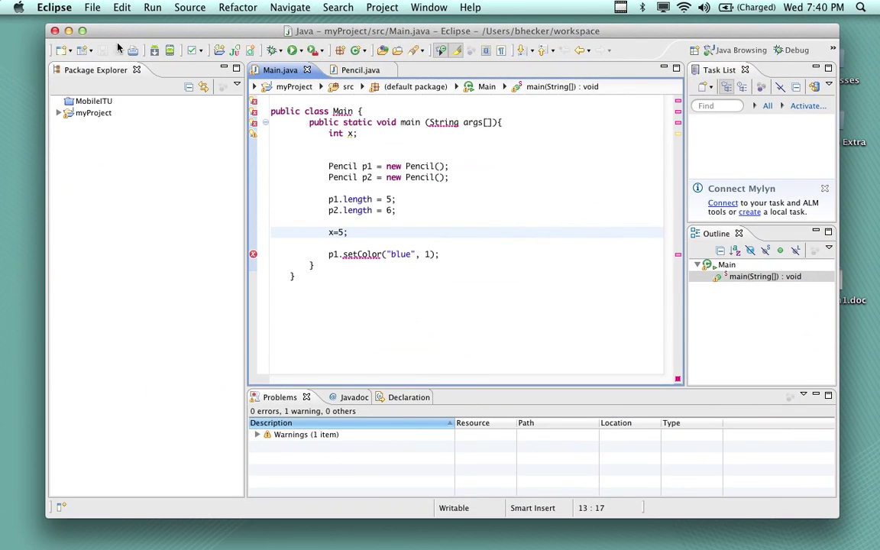
pyautogui.click(92, 7)
pyautogui.moveTo(115, 26)
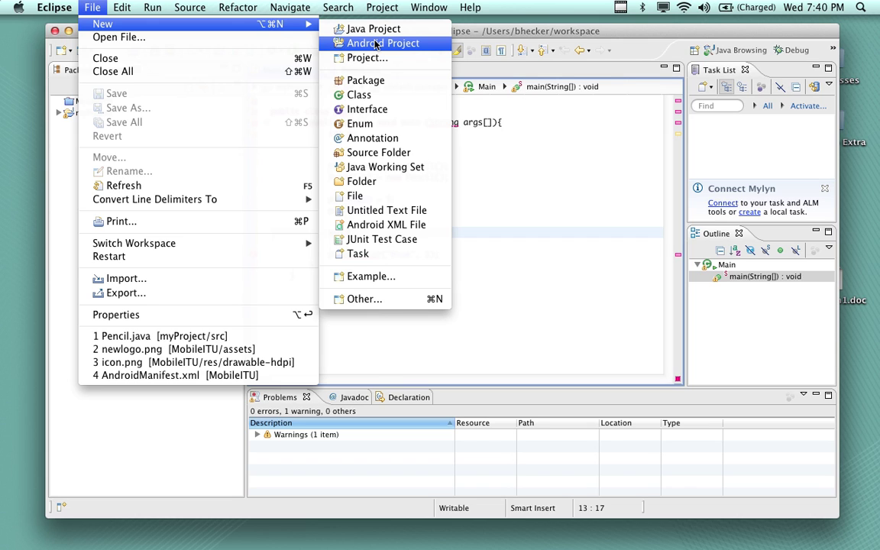
pyautogui.click(484, 25)
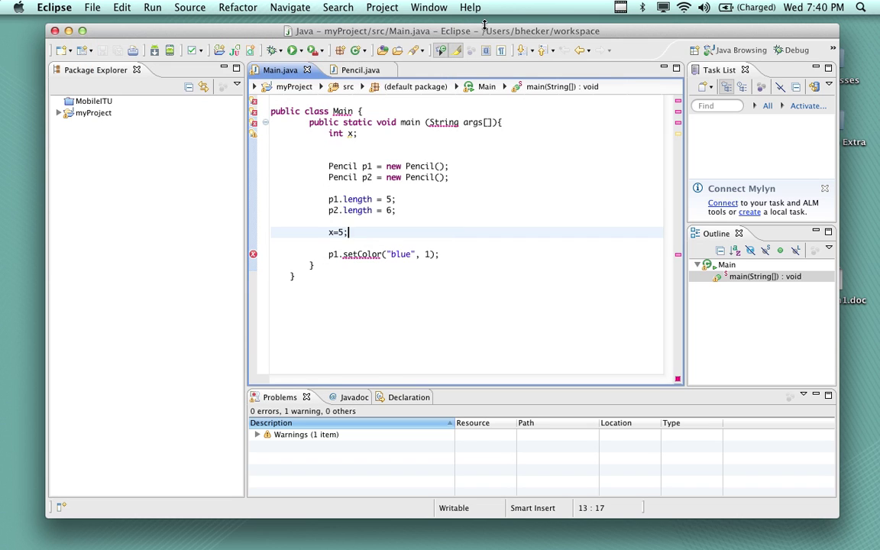
# Restore the Windows XP virtual machine and close the New Project wizard without creating a project.
pyautogui.moveTo(583, 544)
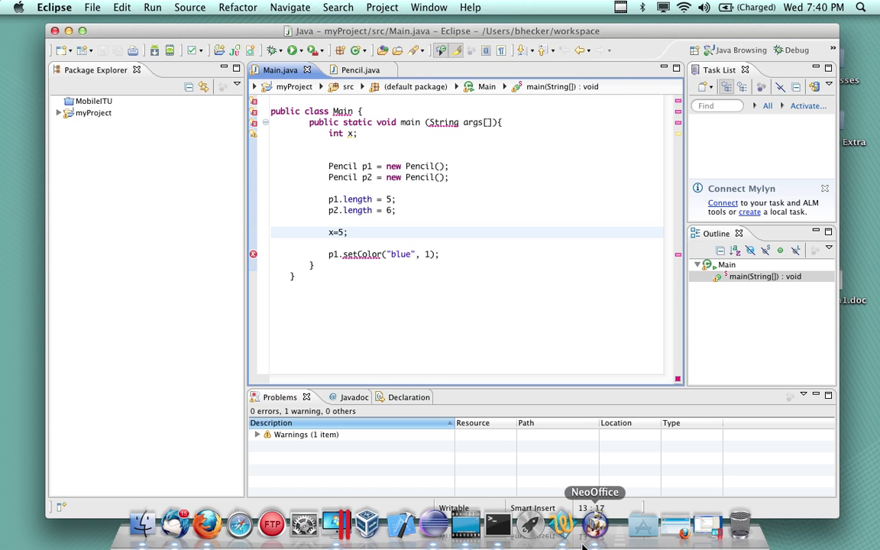
pyautogui.click(682, 527)
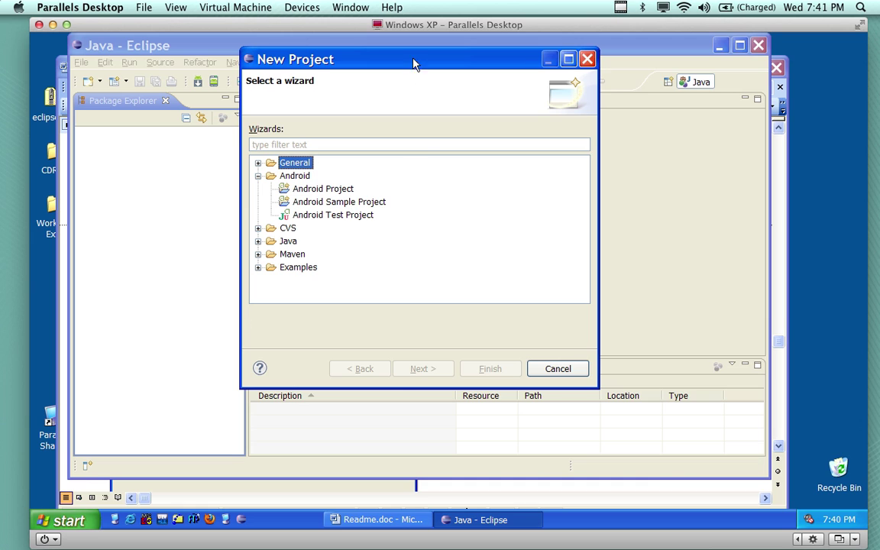
pyautogui.moveTo(397, 61); pyautogui.dragTo(445, 62)
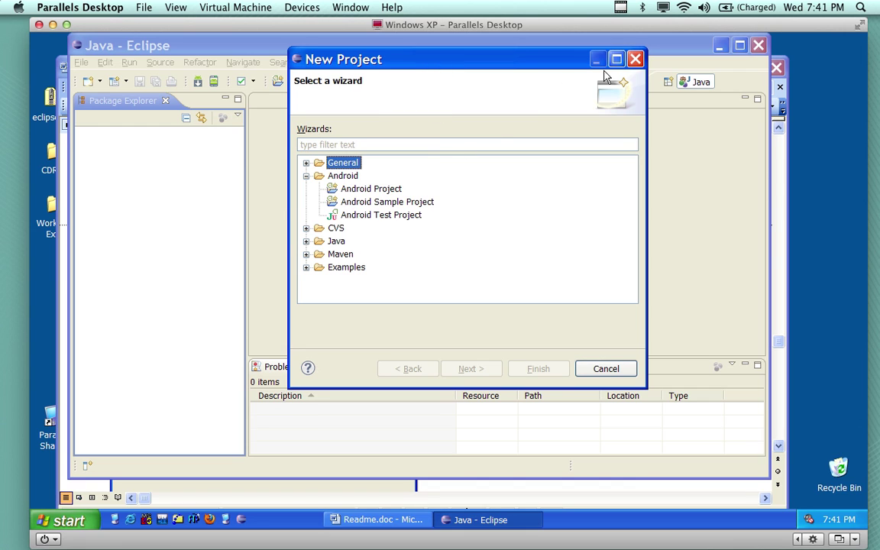
pyautogui.click(635, 60)
# Open the New Project wizard in Eclipse, expand the Android folder, and select Android Sample Project.
pyautogui.click(81, 62)
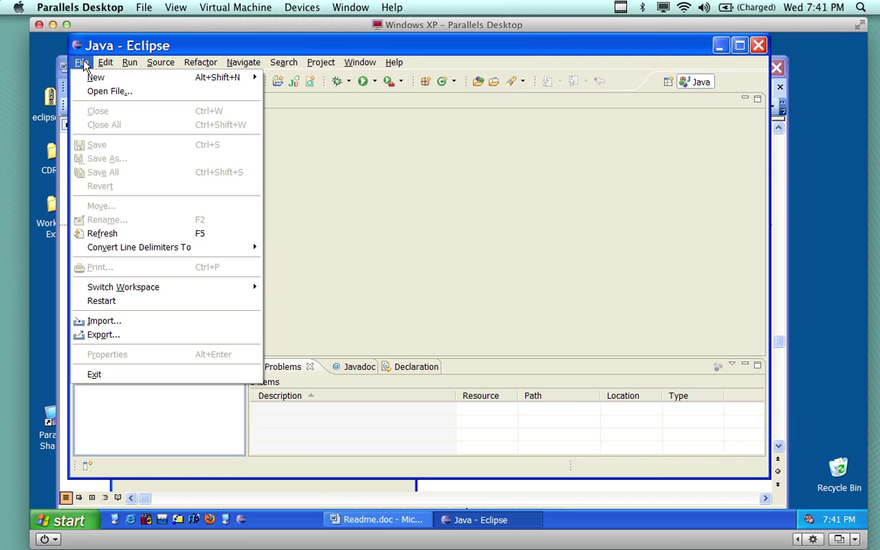
pyautogui.moveTo(95, 79)
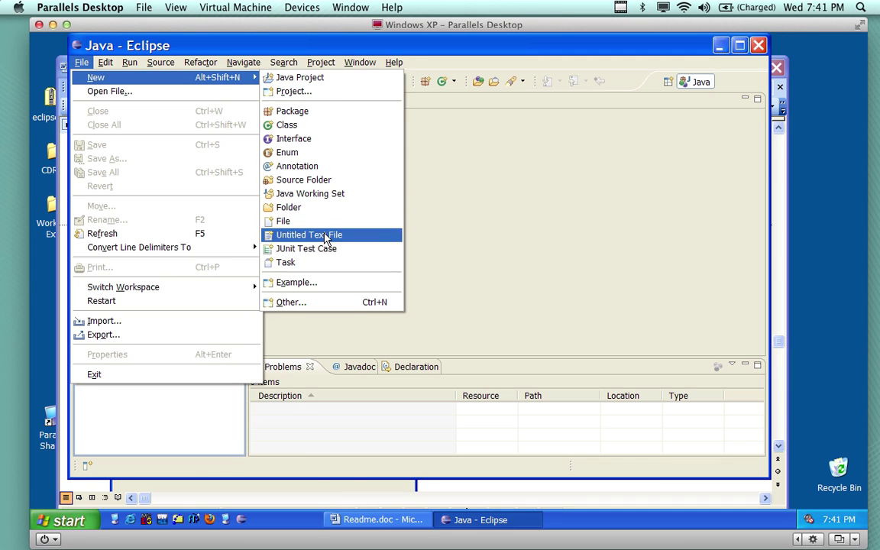
pyautogui.moveTo(320, 62)
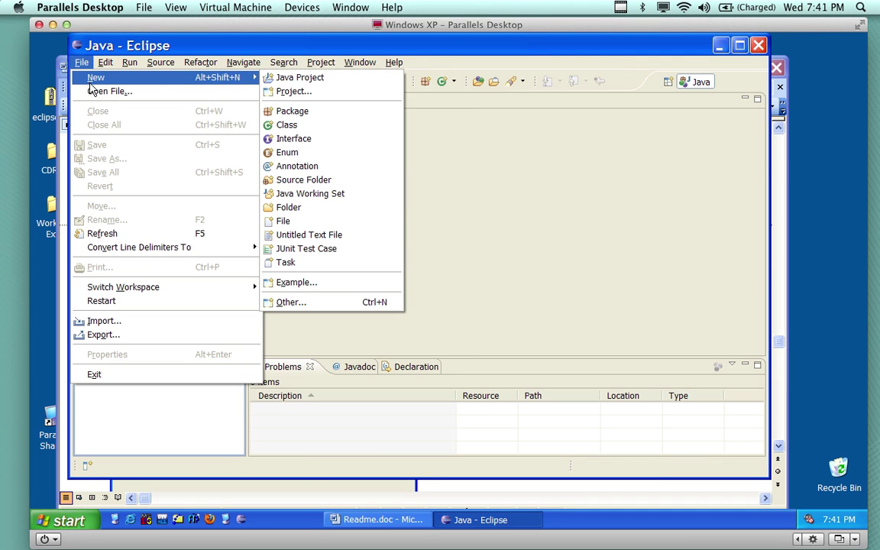
pyautogui.click(330, 94)
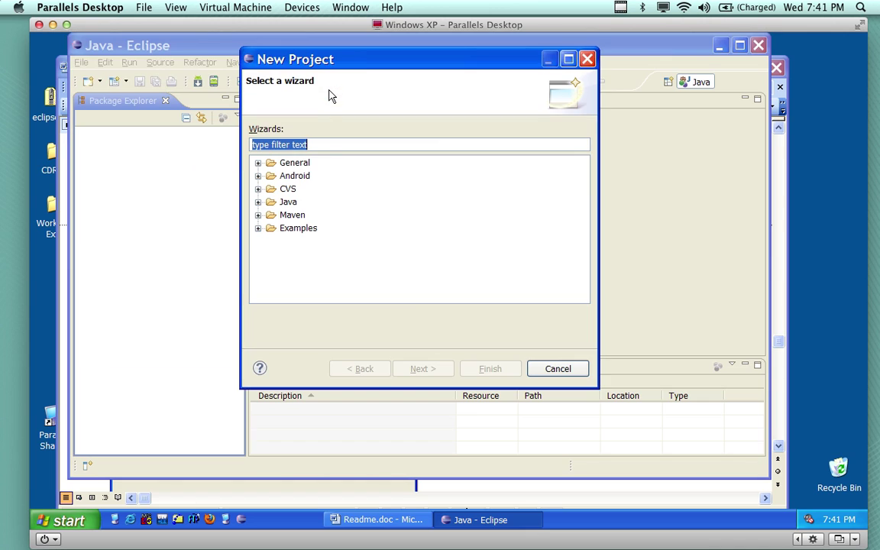
pyautogui.click(259, 176)
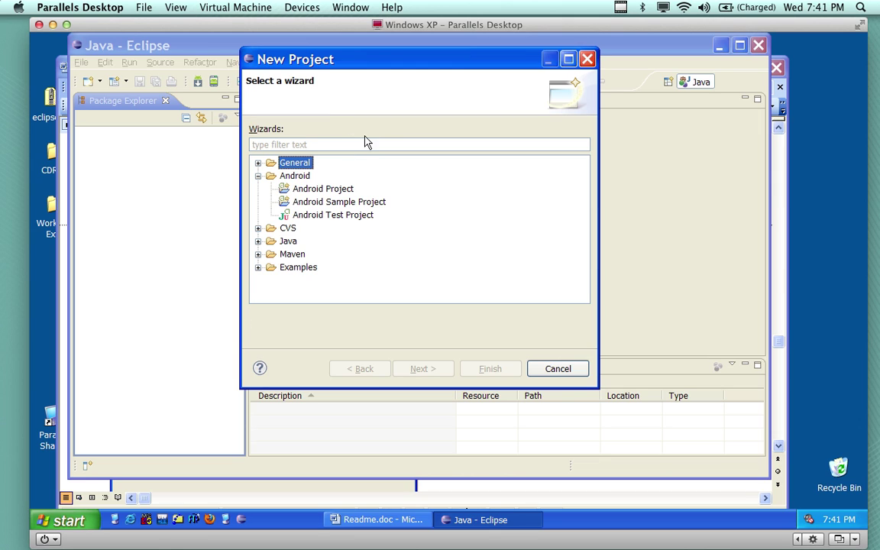
pyautogui.click(313, 189)
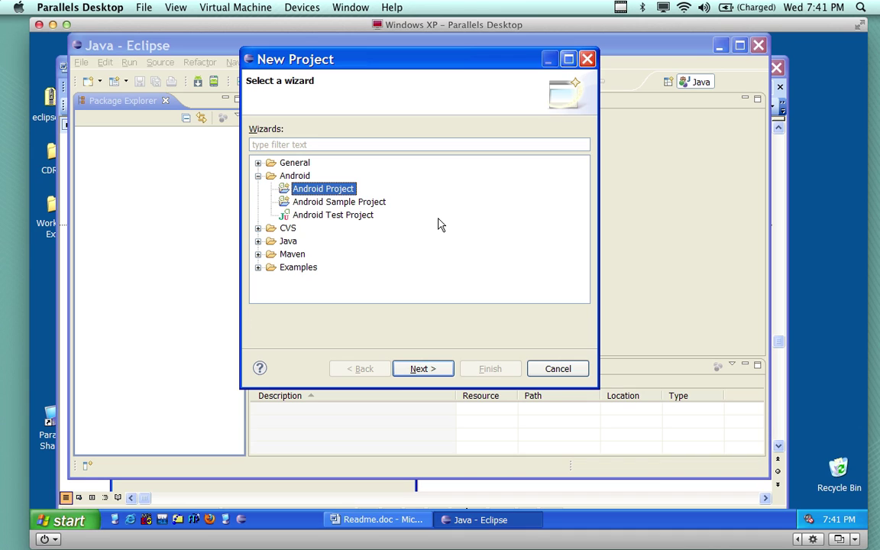
pyautogui.click(355, 203)
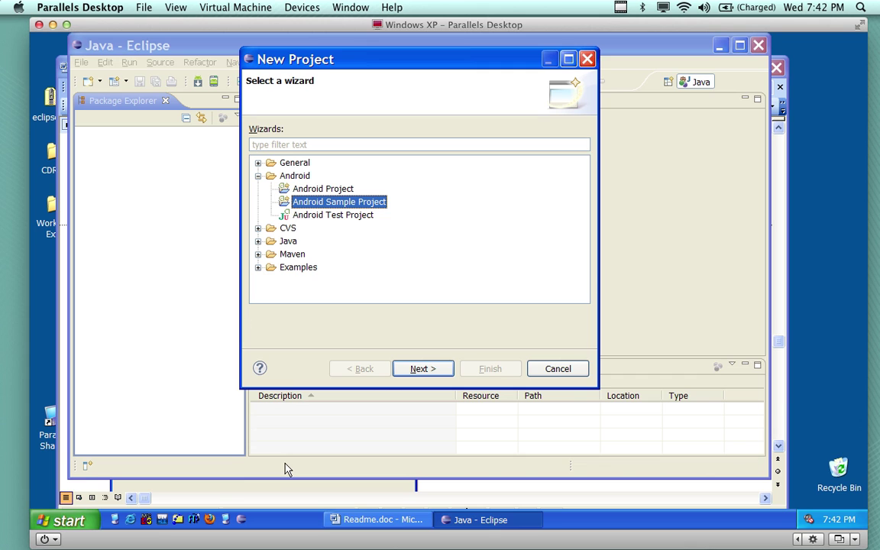
pyautogui.click(130, 519)
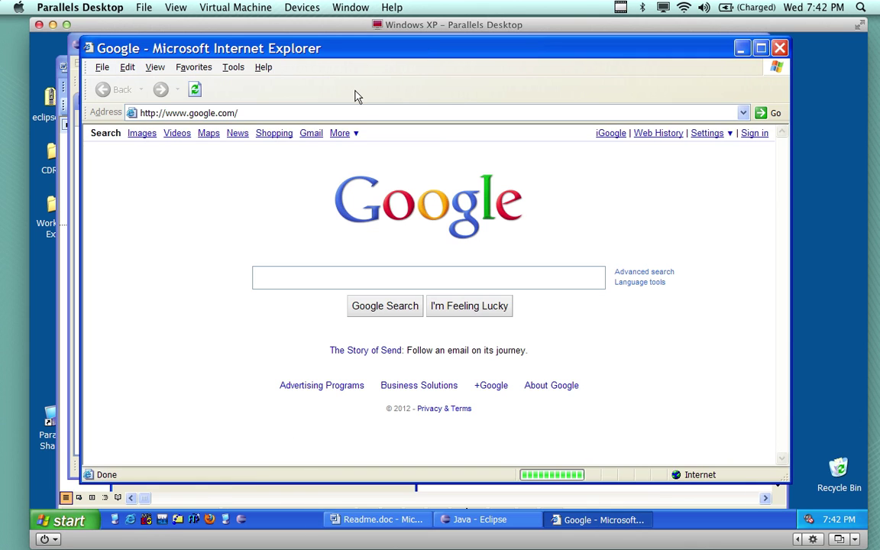
pyautogui.click(358, 113)
pyautogui.write('and')
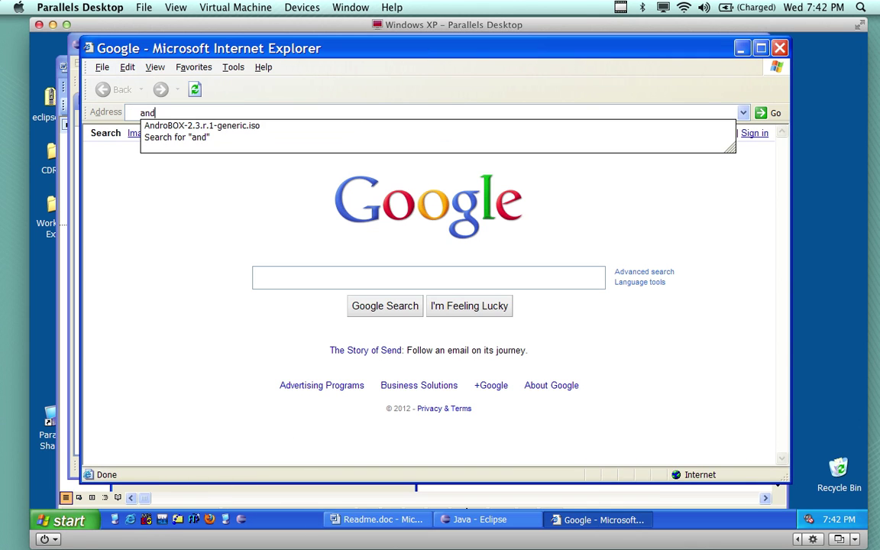
pyautogui.press('BackSpace')
pyautogui.press('BackSpace')
pyautogui.press('BackSpace')
pyautogui.write('deve')
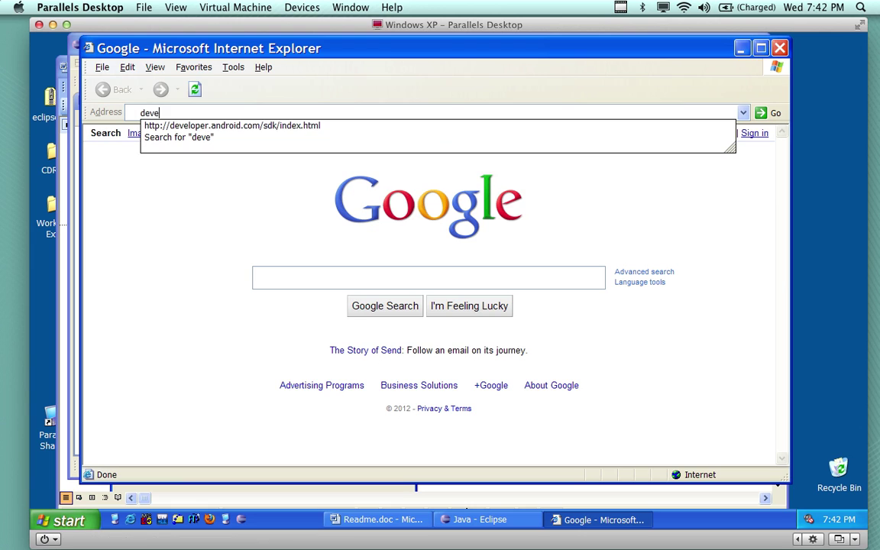
pyautogui.click(355, 127)
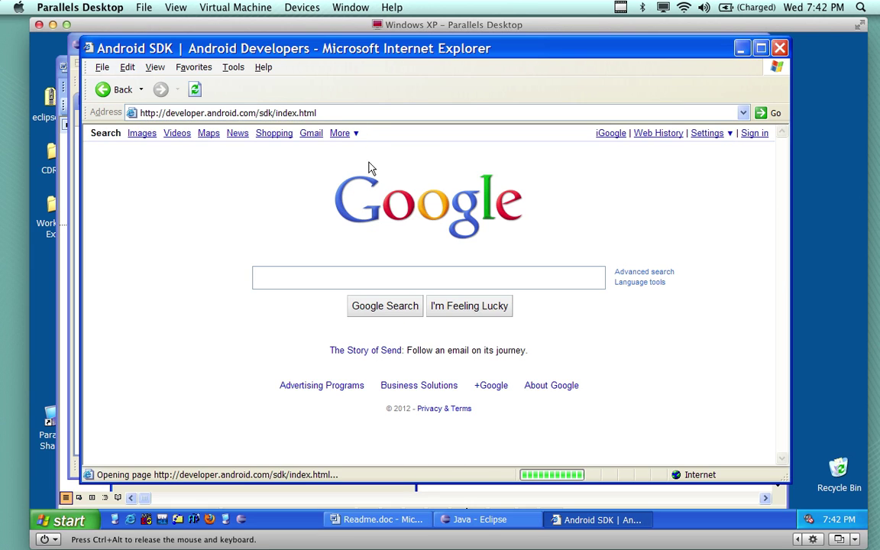
pyautogui.click(762, 50)
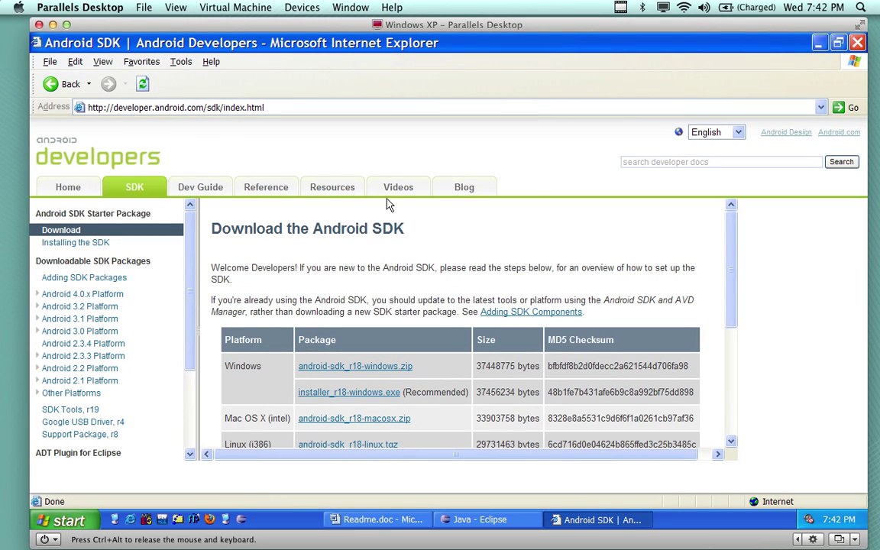
# Open the Sample Code list in the site's Resources section and look at the Accelerometer Play entry.
pyautogui.click(321, 194)
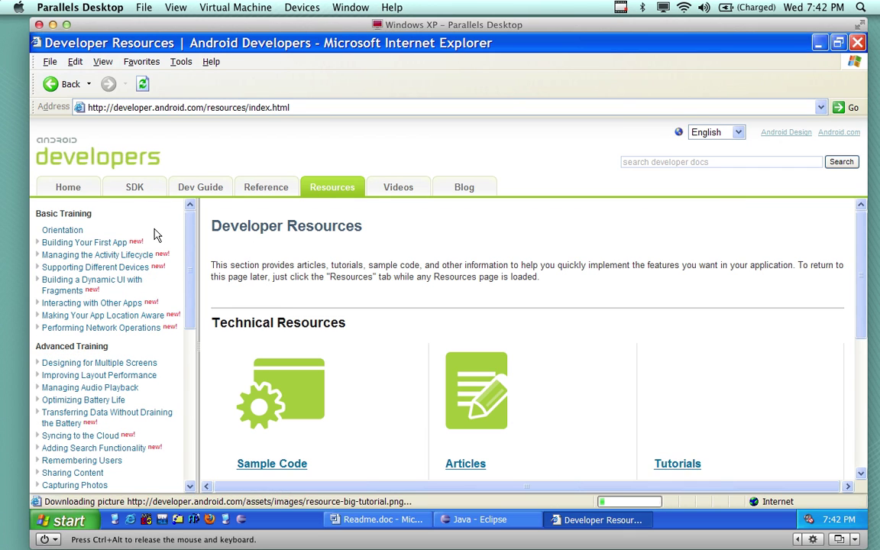
pyautogui.scroll(-10, 155, 235)
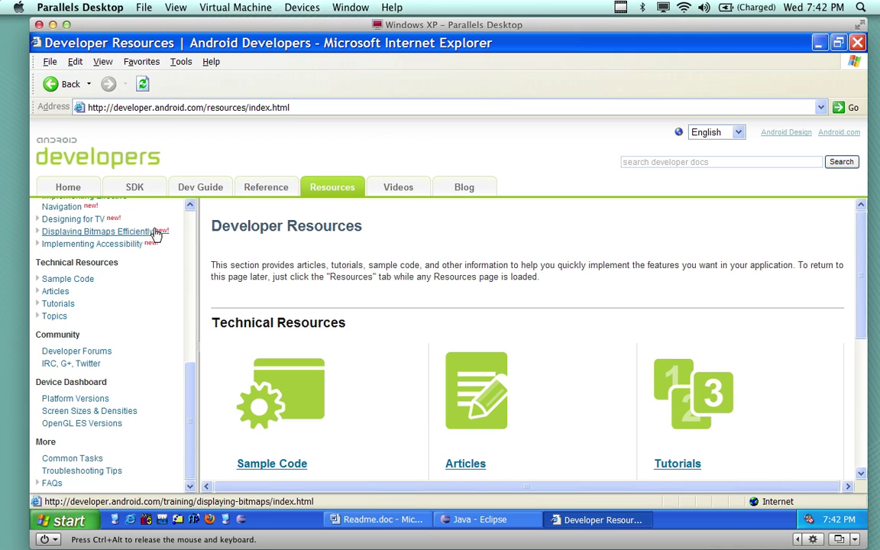
pyautogui.click(291, 380)
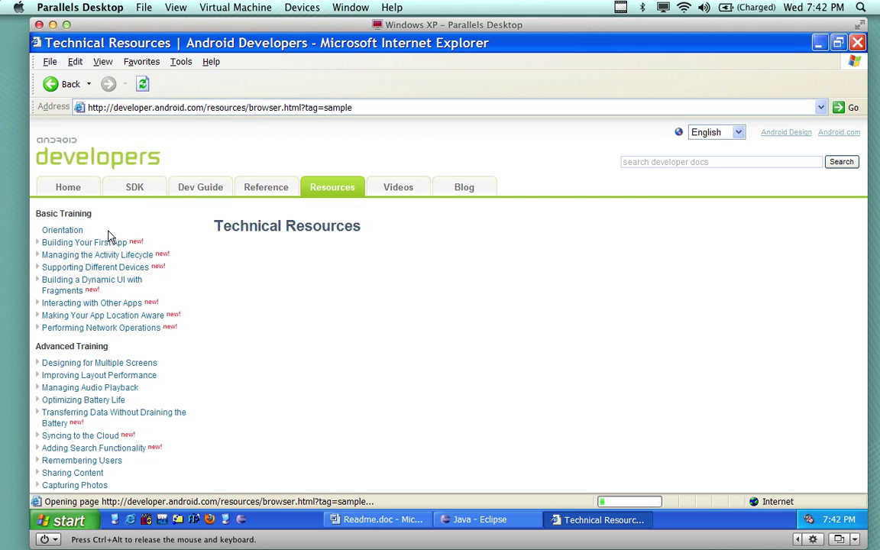
pyautogui.scroll(-8, 108, 235)
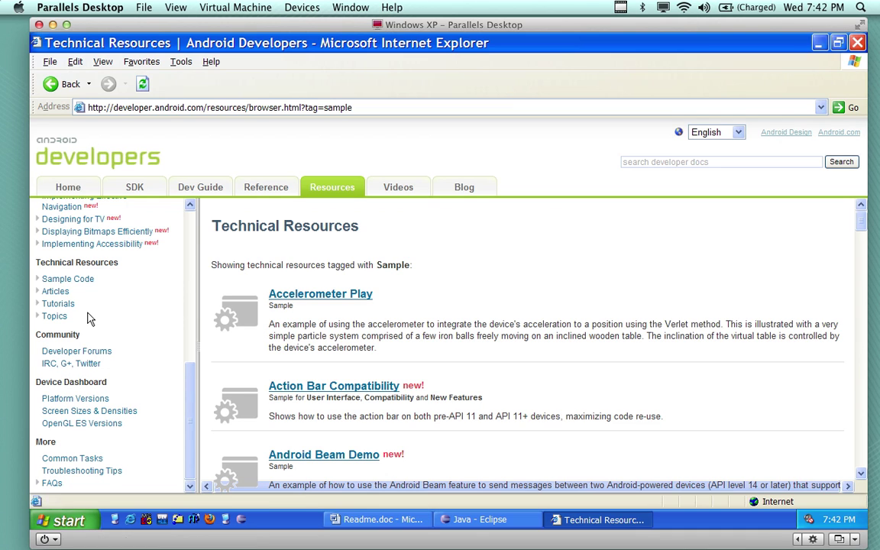
pyautogui.scroll(5, 86, 313)
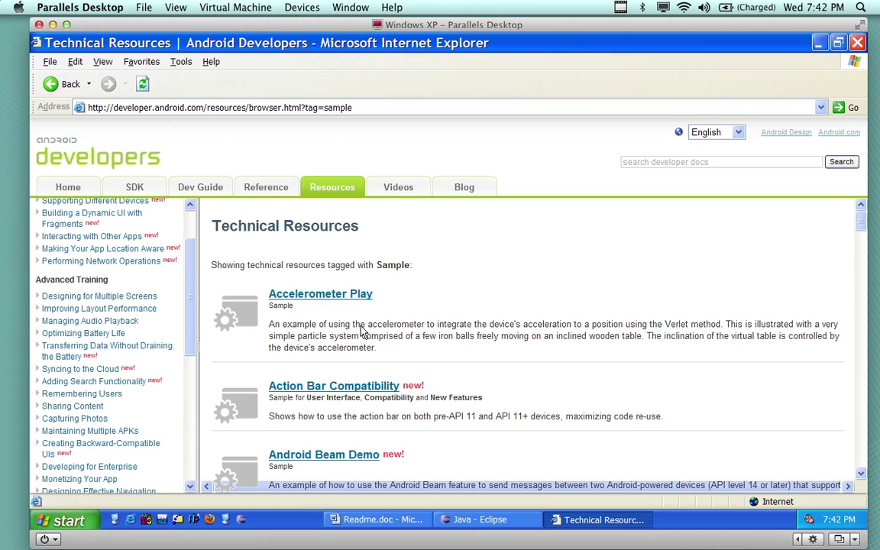
pyautogui.click(320, 296)
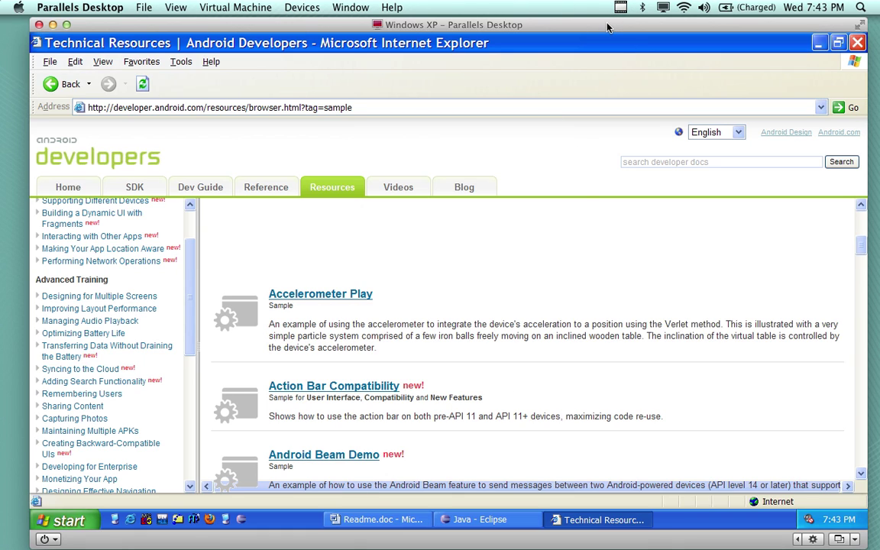
# Switch back to Eclipse, continue the sample project with the Android 4.0.3 build target, and select the AccelerometerPlay sample.
pyautogui.click(818, 44)
pyautogui.click(424, 369)
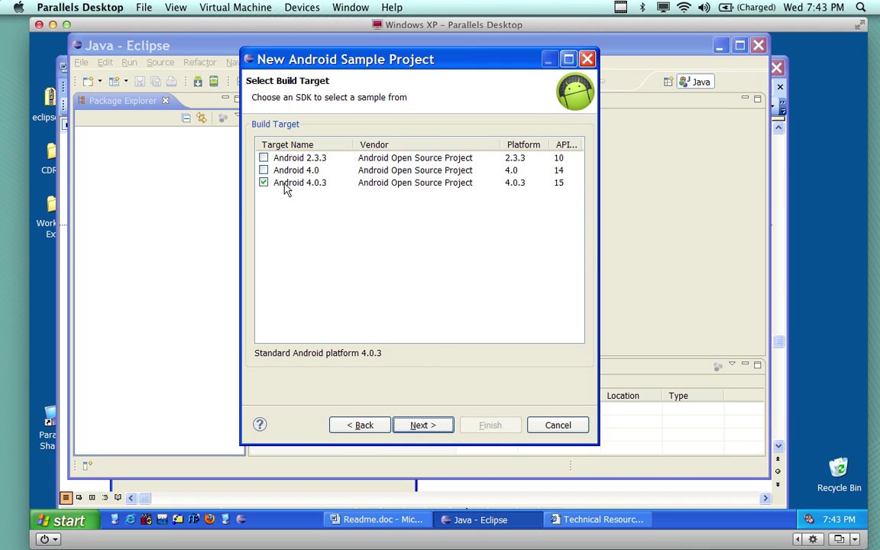
pyautogui.click(422, 426)
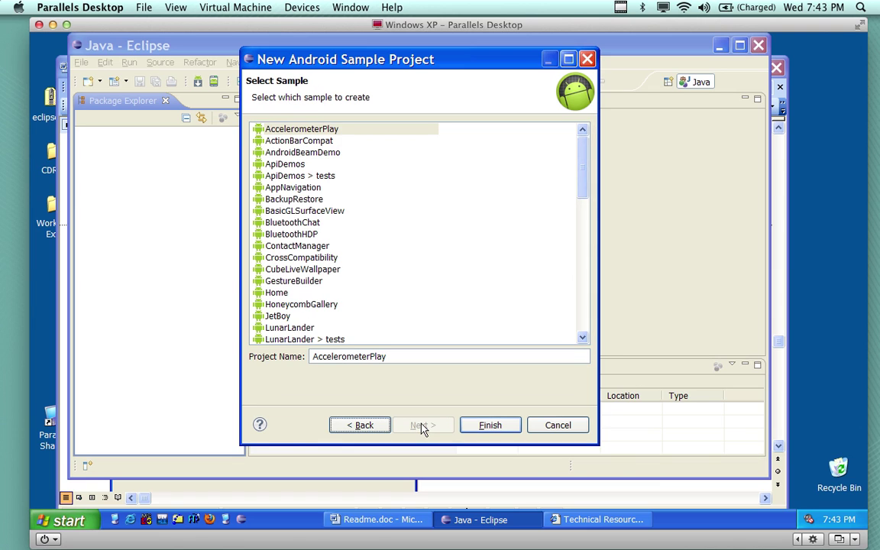
pyautogui.click(419, 130)
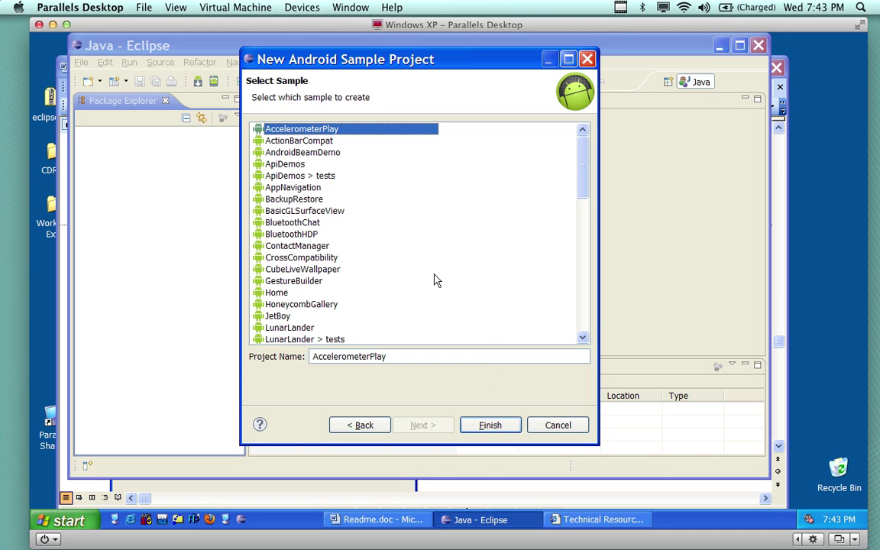
# Change the sample project's build target to Android 2.3.3 and select AccelerometerPlay from its sample list.
pyautogui.click(359, 425)
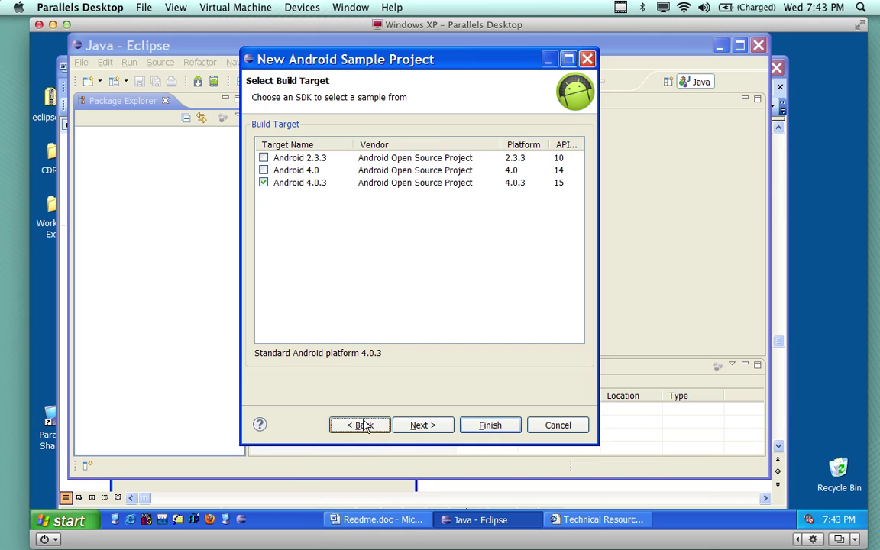
pyautogui.click(265, 162)
pyautogui.click(264, 159)
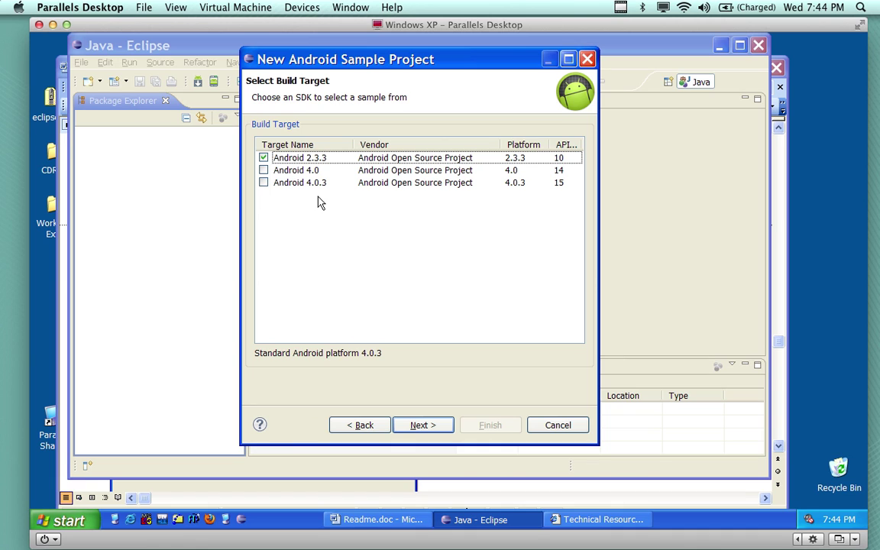
pyautogui.click(433, 428)
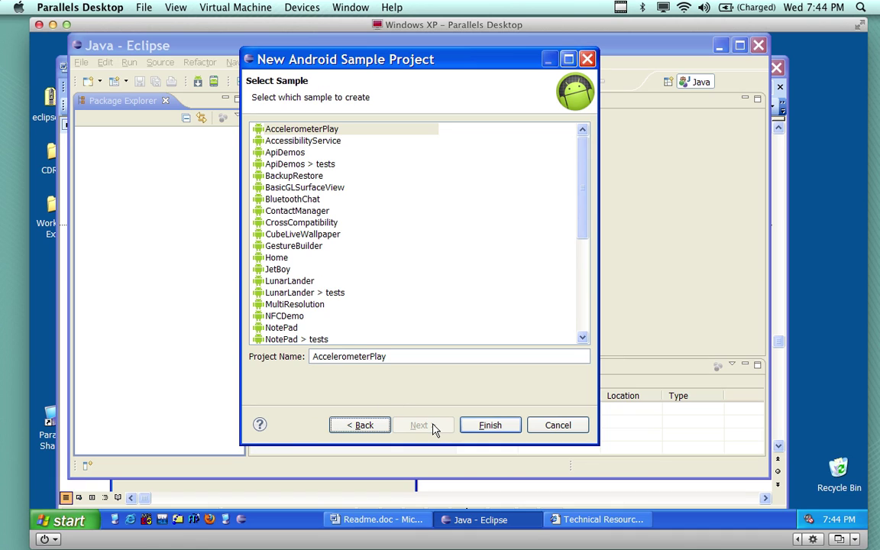
pyautogui.click(359, 129)
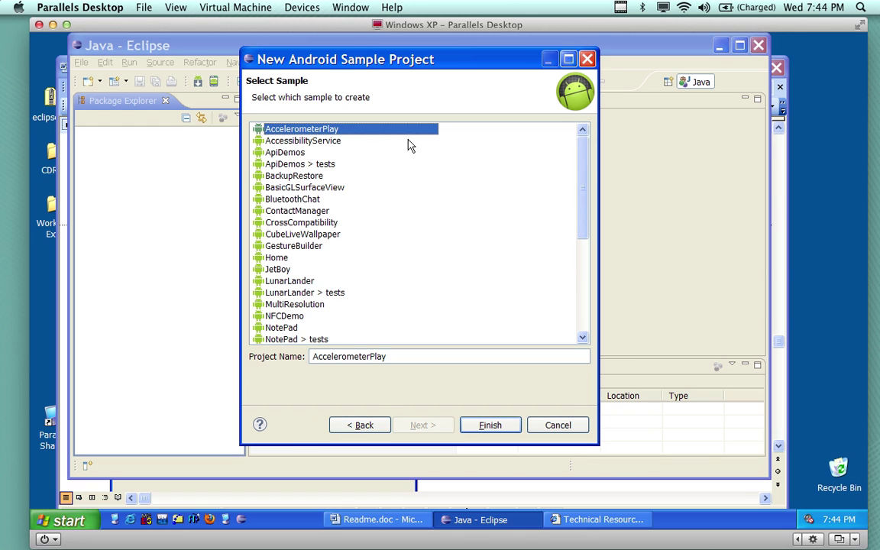
# Return to the sample project's build target choices and close the wizard without creating a project.
pyautogui.click(359, 424)
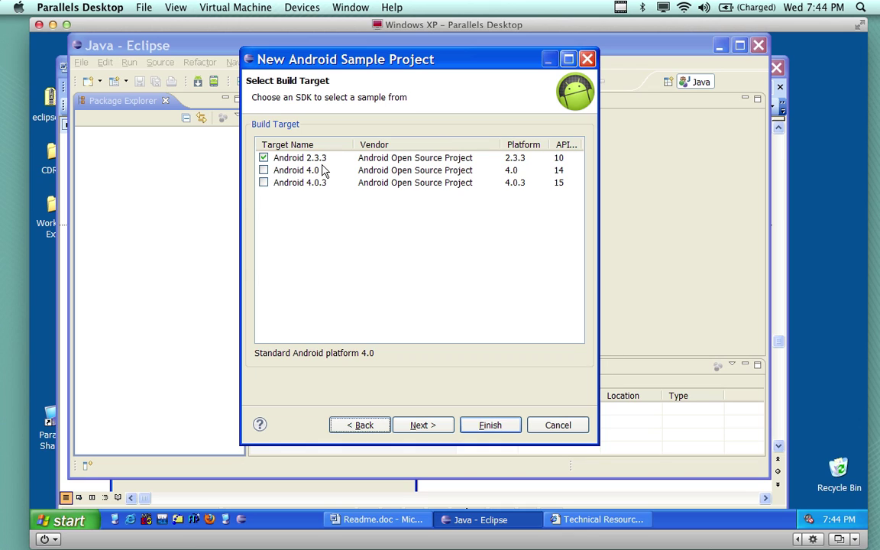
pyautogui.click(294, 154)
pyautogui.click(321, 172)
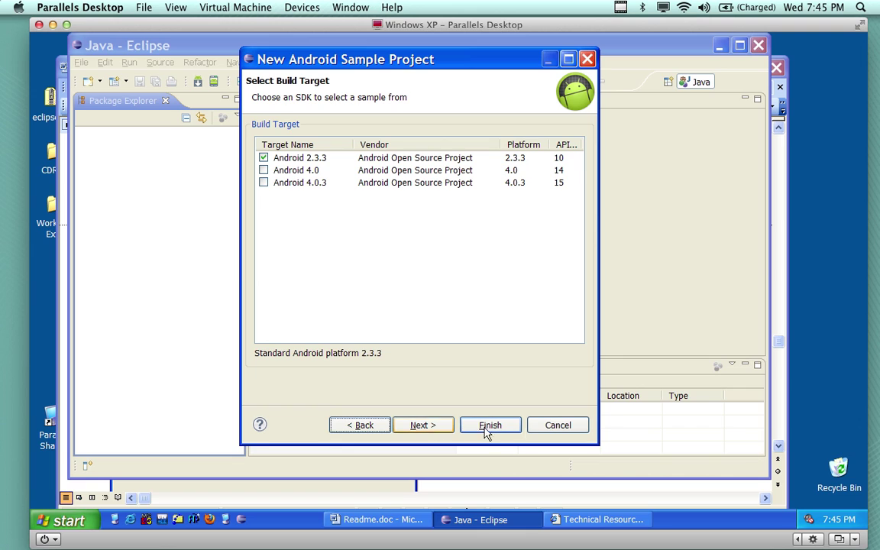
pyautogui.click(559, 425)
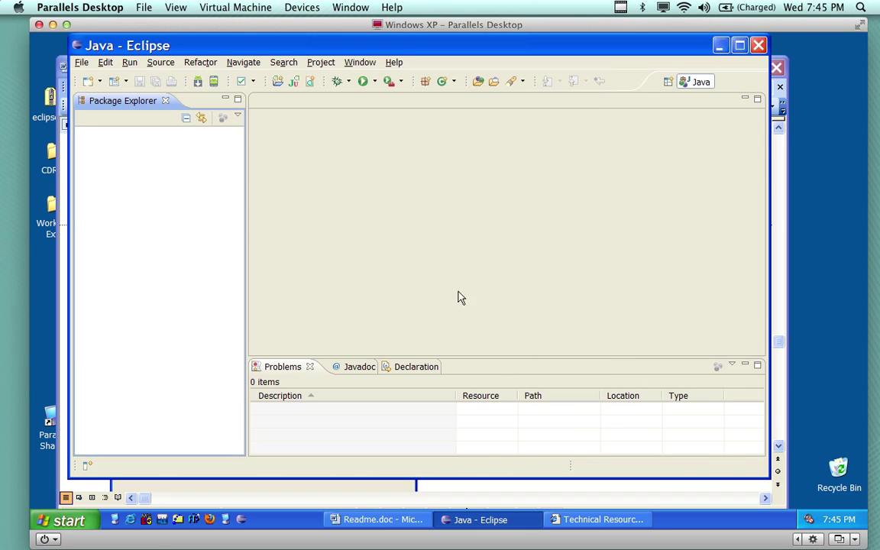
# Reposition the Eclipse window, open the AVD Manager, and view the existing Android virtual devices.
pyautogui.moveTo(461, 45); pyautogui.dragTo(479, 51)
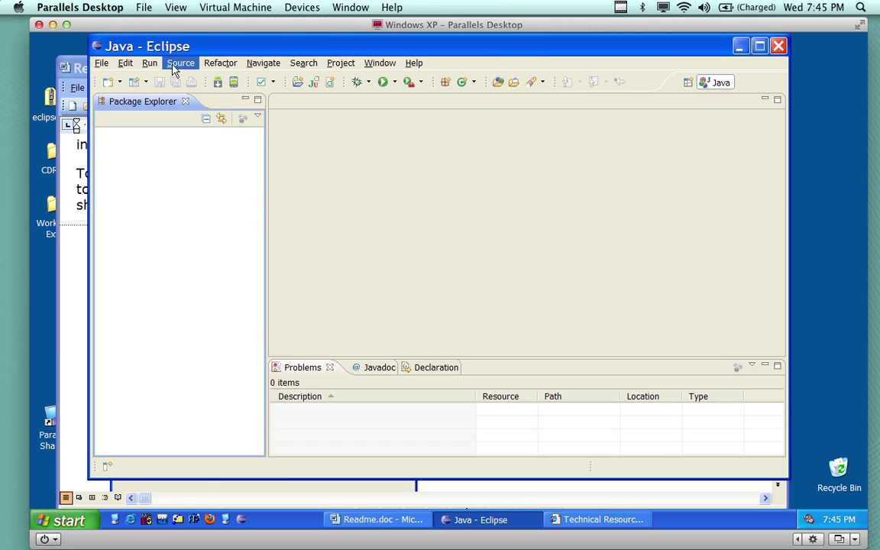
pyautogui.click(389, 66)
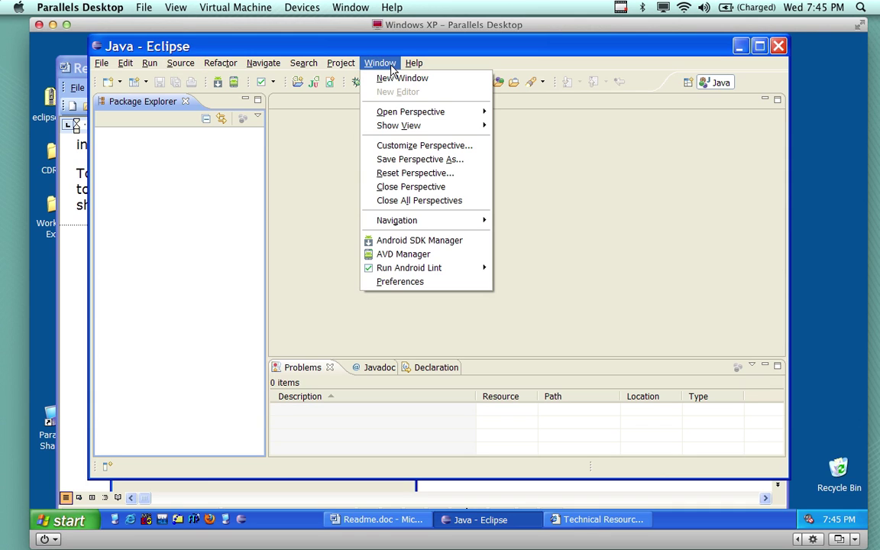
pyautogui.click(392, 257)
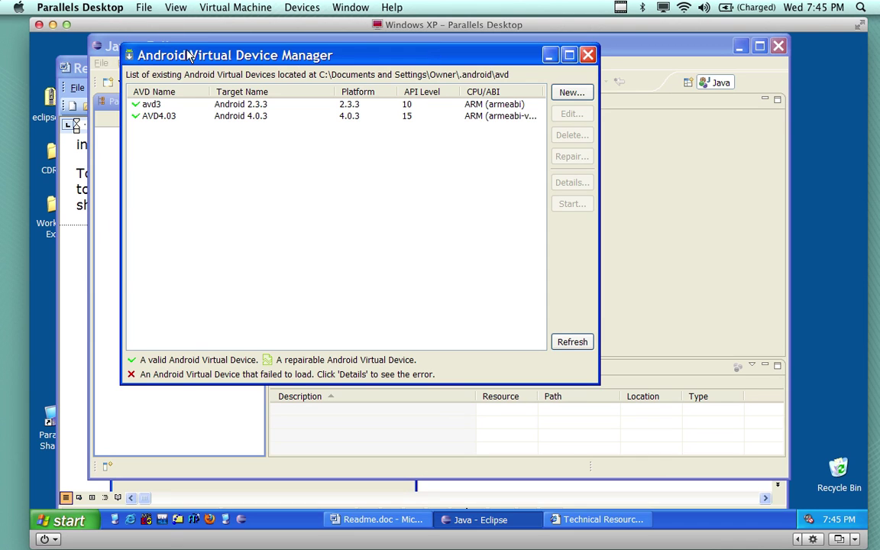
pyautogui.moveTo(186, 51); pyautogui.dragTo(182, 48)
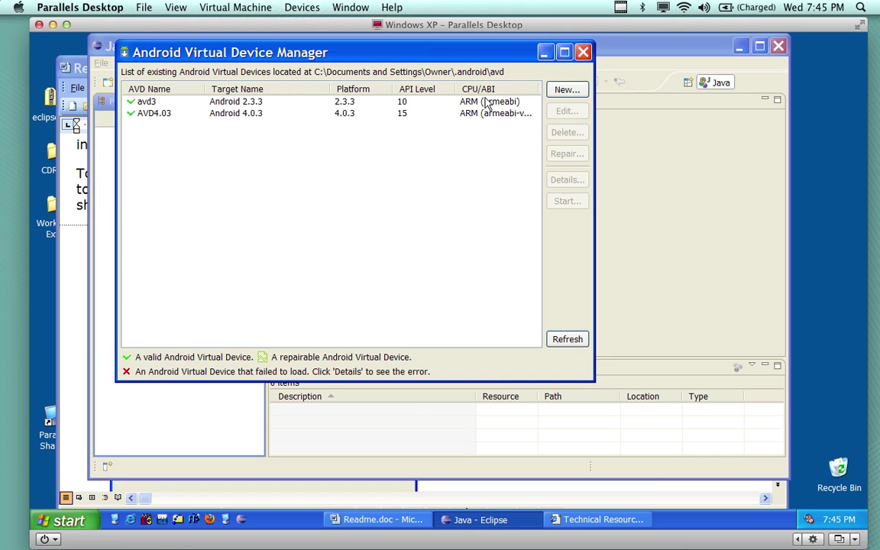
# Create an Android virtual device named AVD2.3.3 with the Android 2.3.3 - API Level 10 target.
pyautogui.click(563, 92)
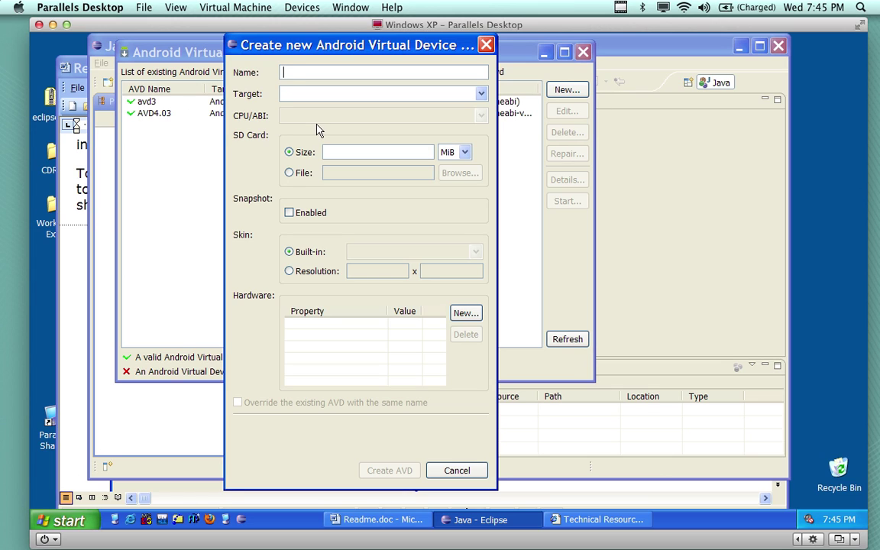
pyautogui.write('AVD2.3')
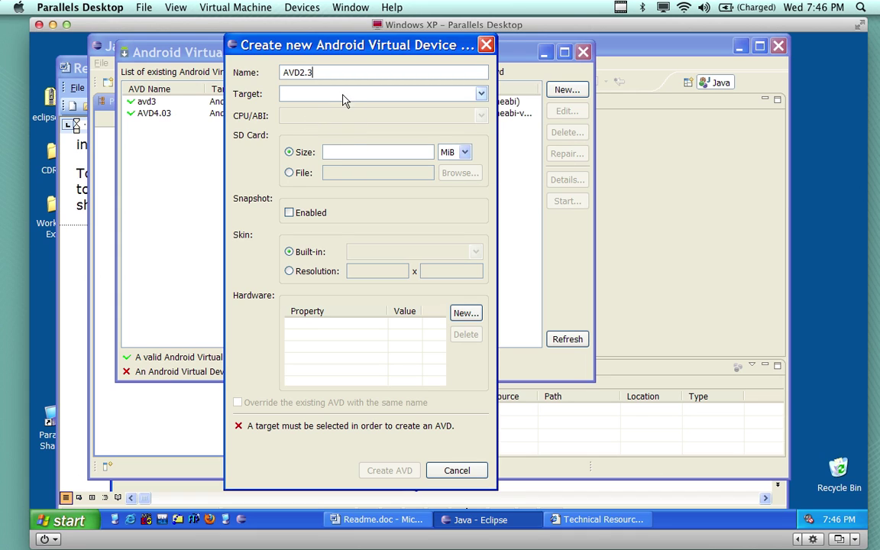
pyautogui.click(481, 93)
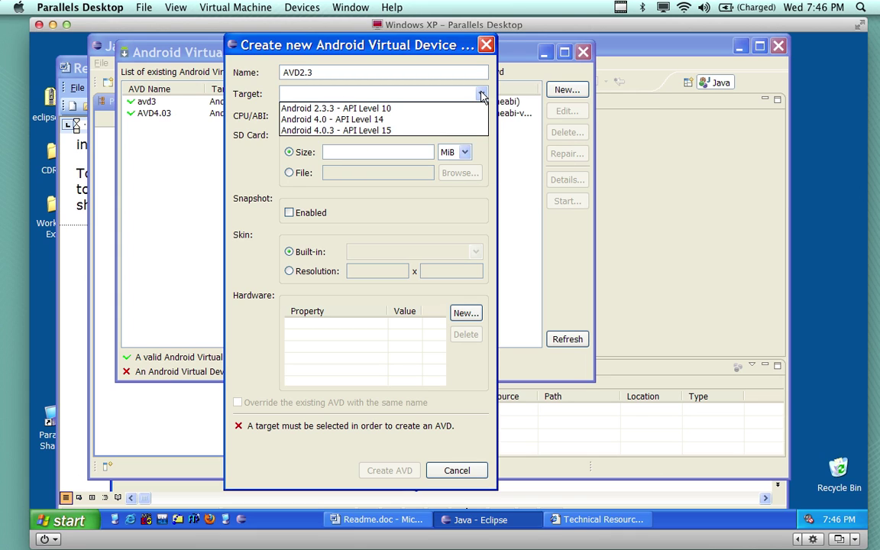
pyautogui.click(412, 107)
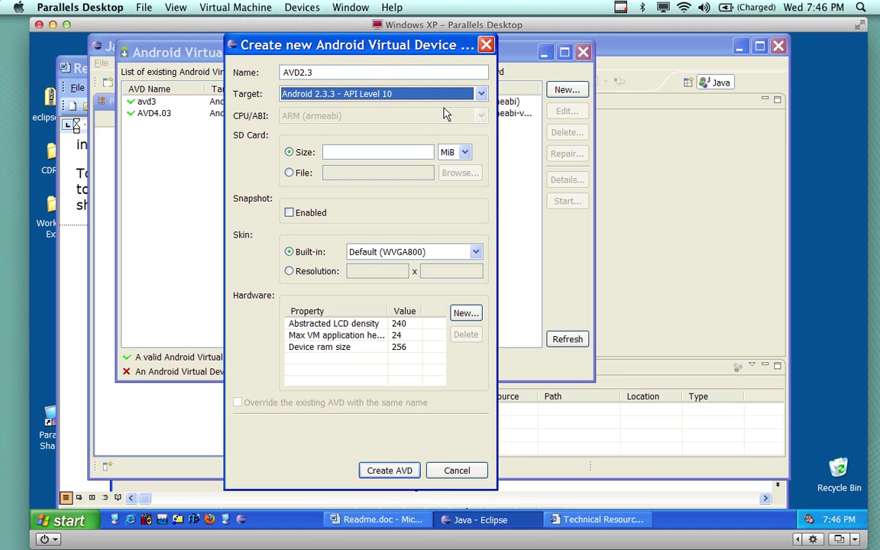
pyautogui.click(373, 73)
pyautogui.write('.3')
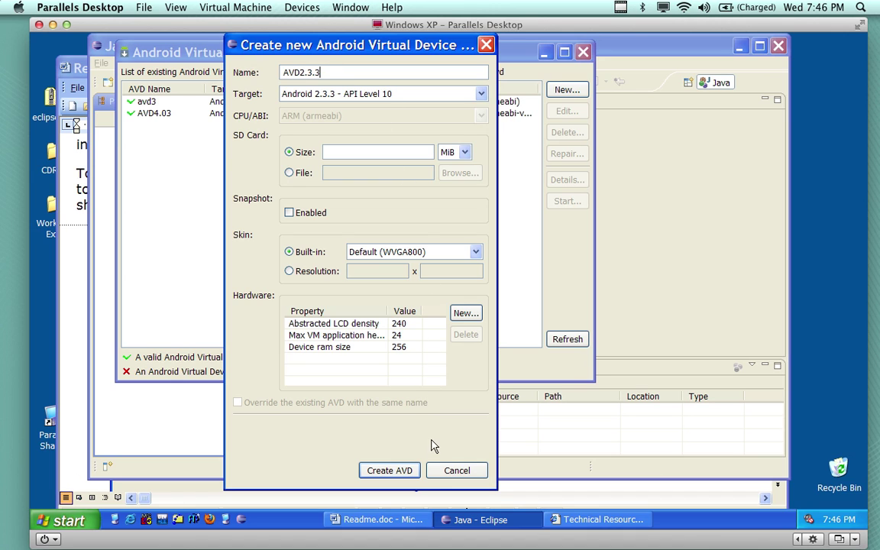
pyautogui.click(387, 468)
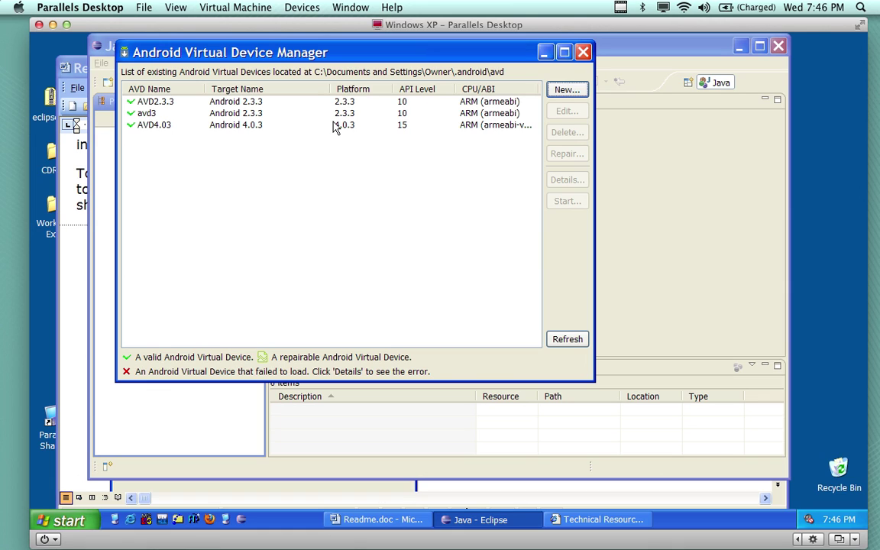
# Open AVD2.3.3 for editing, try an SD card size of 512 MiB, and discard the edit.
pyautogui.click(260, 103)
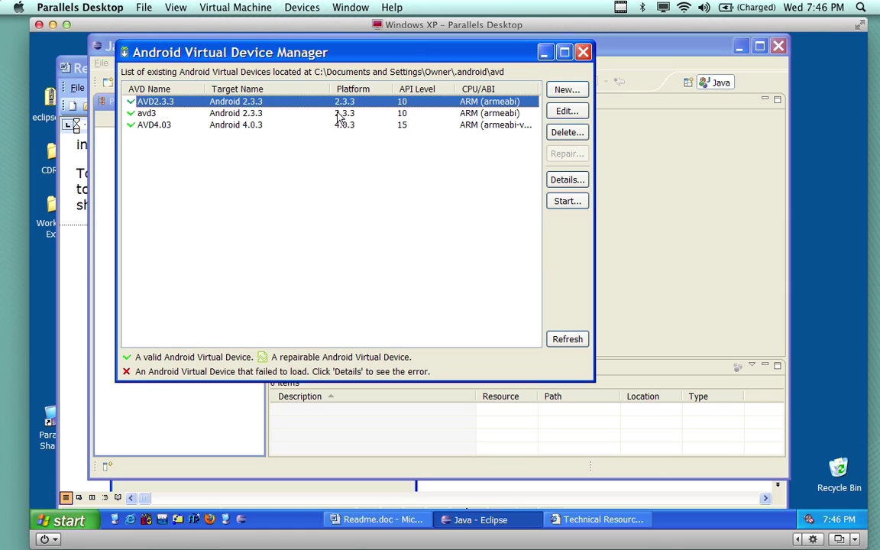
pyautogui.click(573, 113)
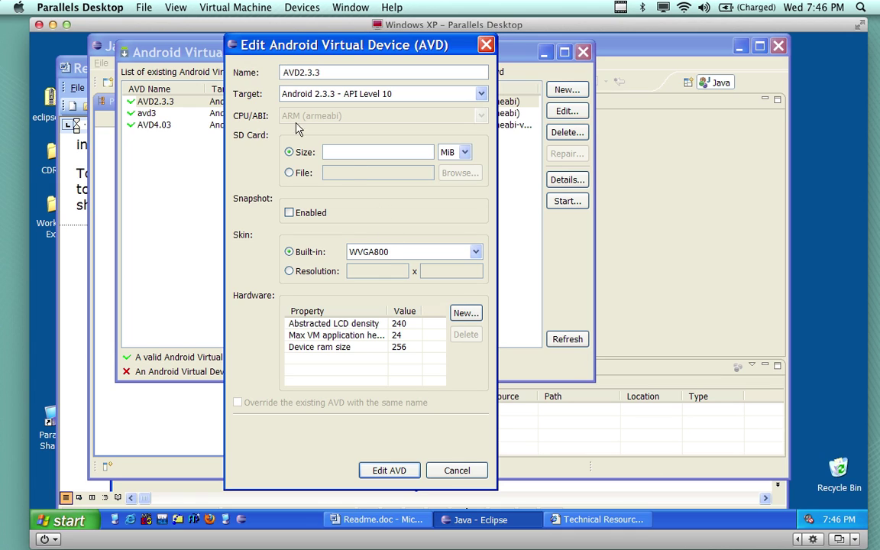
pyautogui.click(356, 151)
pyautogui.write('5')
pyautogui.press('BackSpace')
pyautogui.write('512')
pyautogui.press('BackSpace')
pyautogui.press('BackSpace')
pyautogui.press('BackSpace')
pyautogui.click(456, 471)
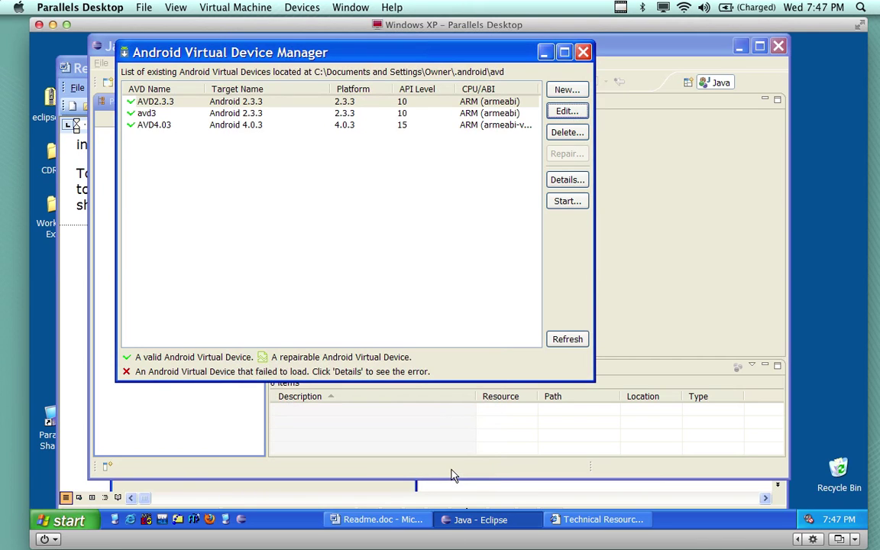
# Switch from the AVD Manager to the Android SDK Manager and select the Android 4.0.3 ARM EABI v7a System Image.
pyautogui.click(583, 52)
pyautogui.click(413, 65)
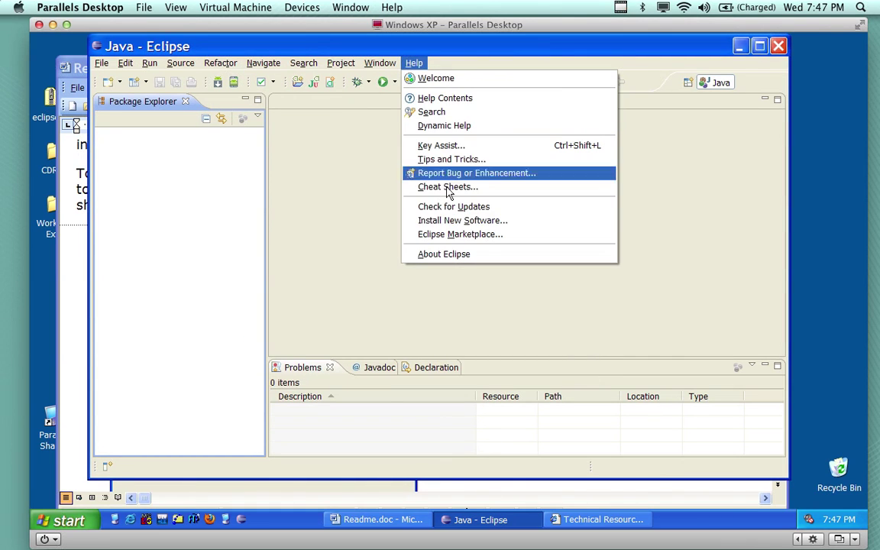
pyautogui.click(380, 63)
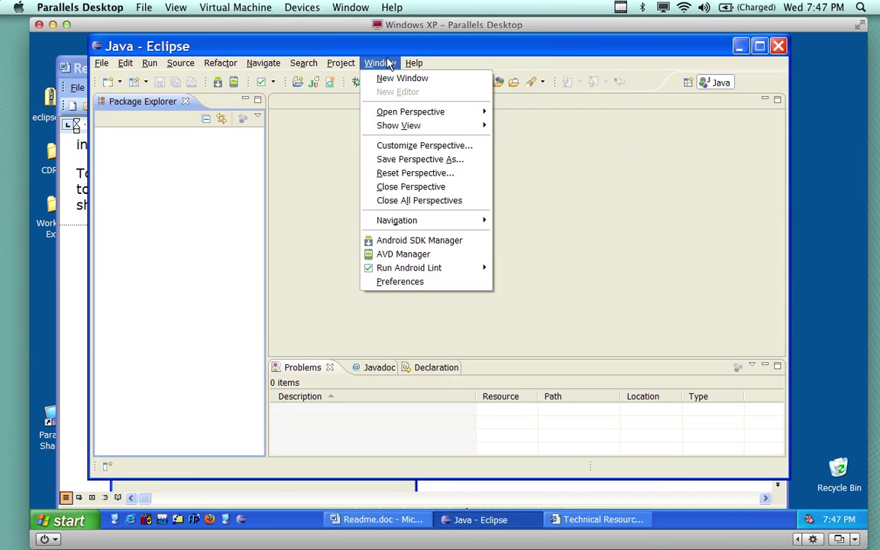
pyautogui.click(407, 240)
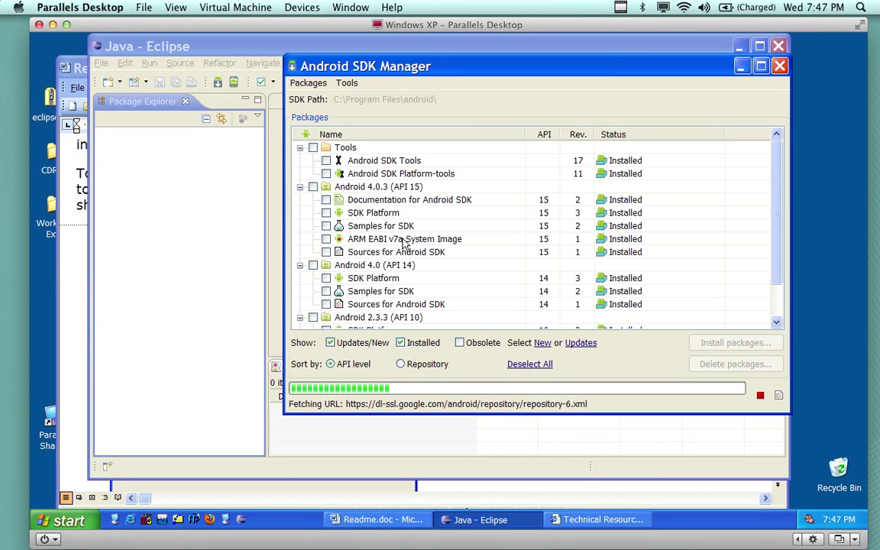
pyautogui.click(366, 238)
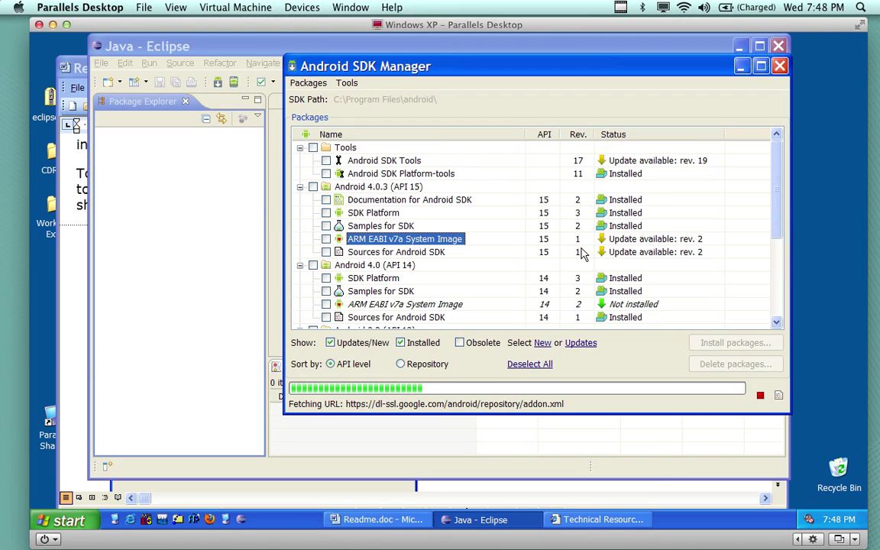
# Expand the Android 1.5, 1.6, 2.1 and 2.2 package groups and review their installation status.
pyautogui.scroll(-4, 569, 248)
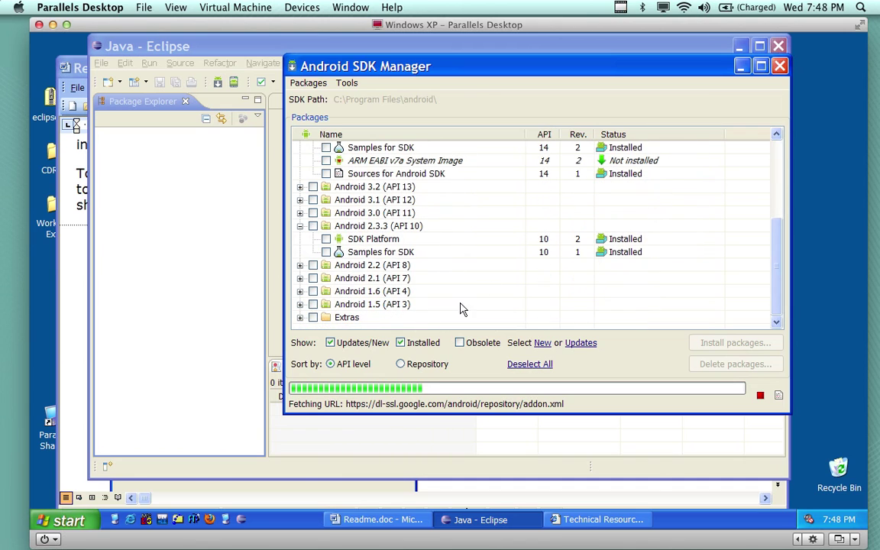
pyautogui.click(300, 304)
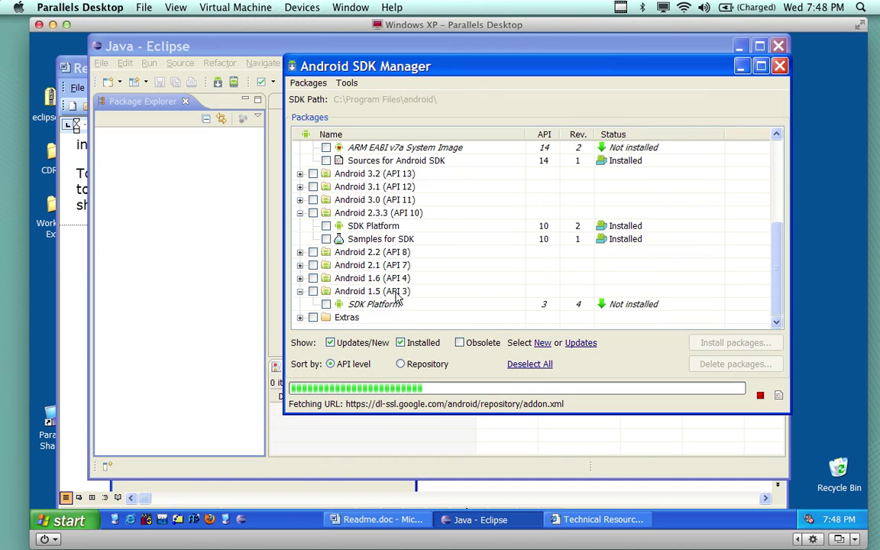
pyautogui.click(300, 278)
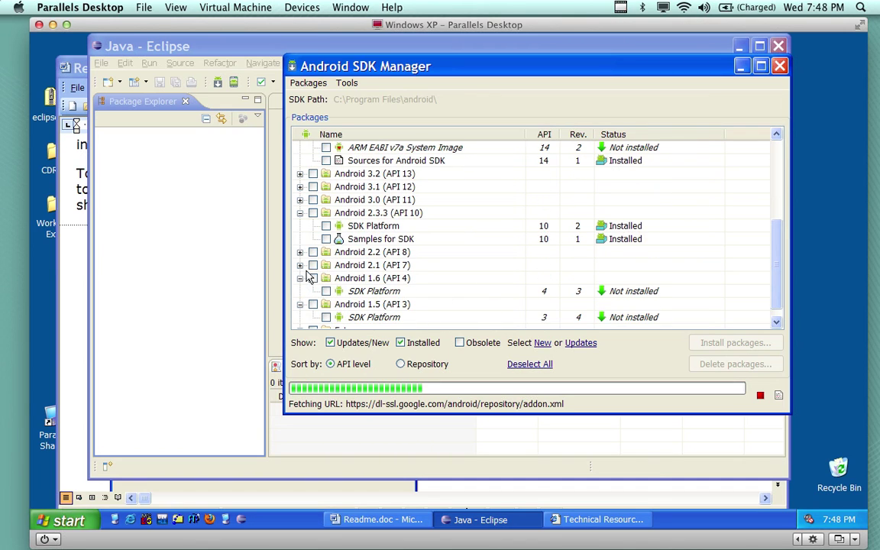
pyautogui.click(301, 265)
pyautogui.click(300, 252)
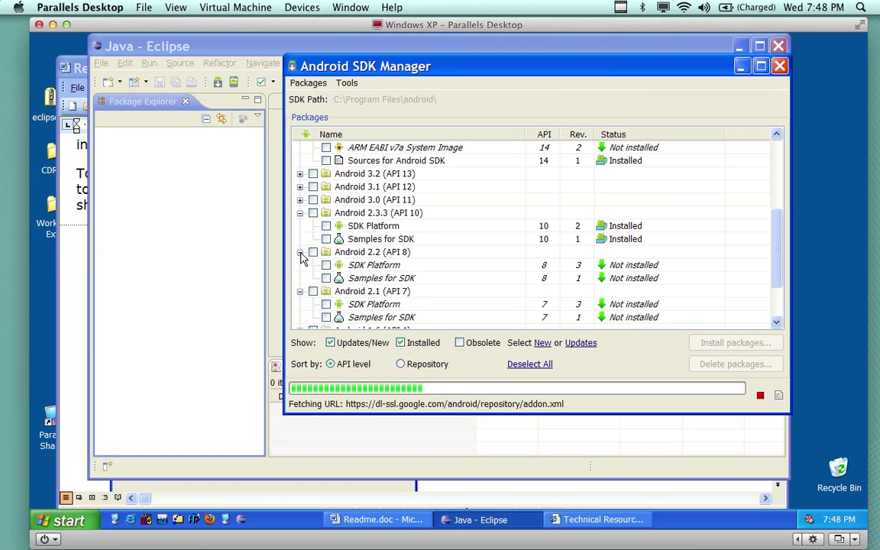
pyautogui.scroll(-3, 420, 271)
pyautogui.scroll(4, 428, 281)
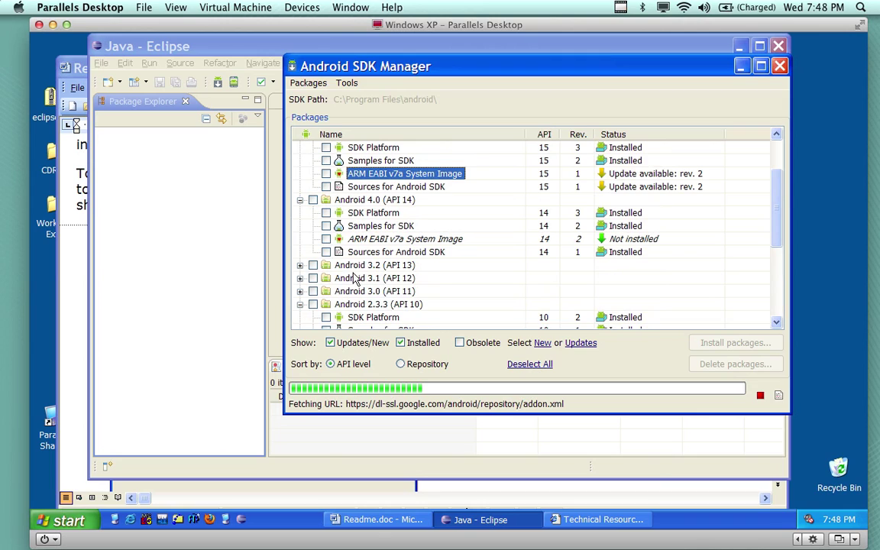
# Compare the ARM EABI v7a System Image packages of Android 4.0 and 4.0.3, and close the SDK Manager.
pyautogui.click(367, 239)
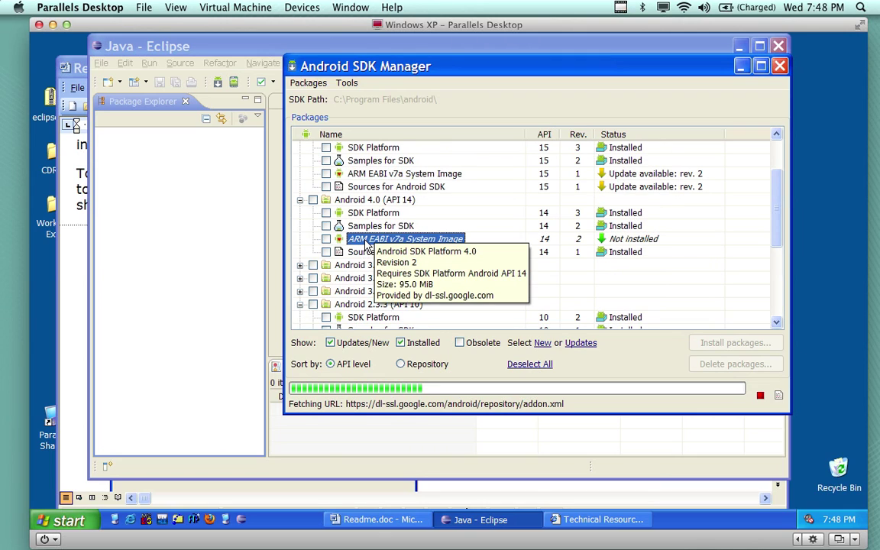
pyautogui.click(436, 174)
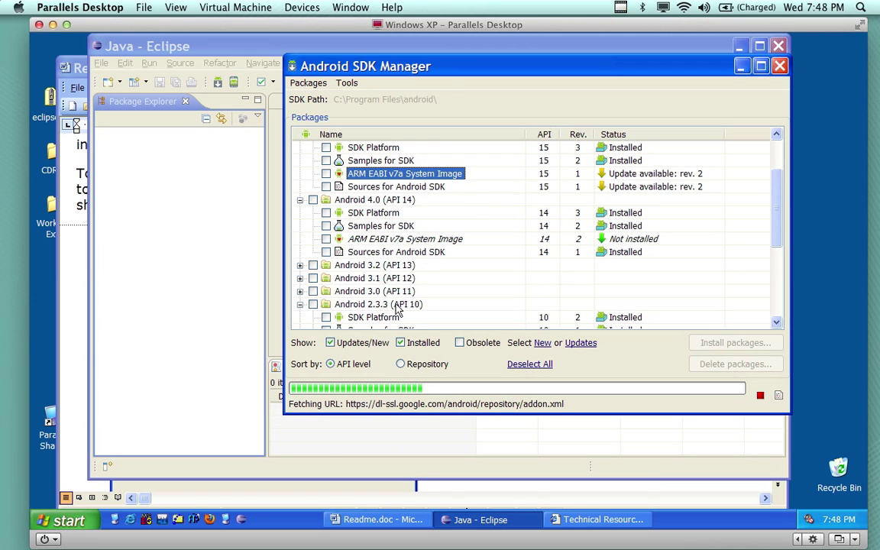
pyautogui.scroll(-4, 394, 317)
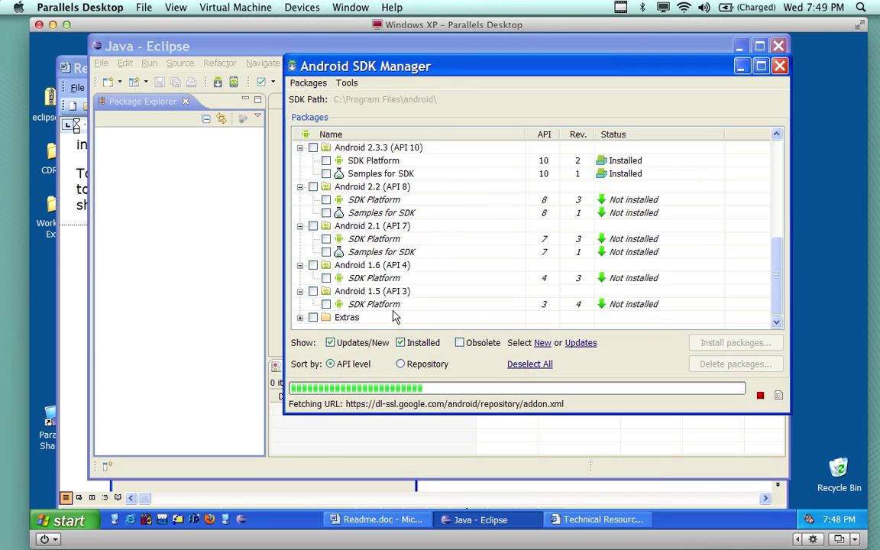
pyautogui.scroll(3, 357, 284)
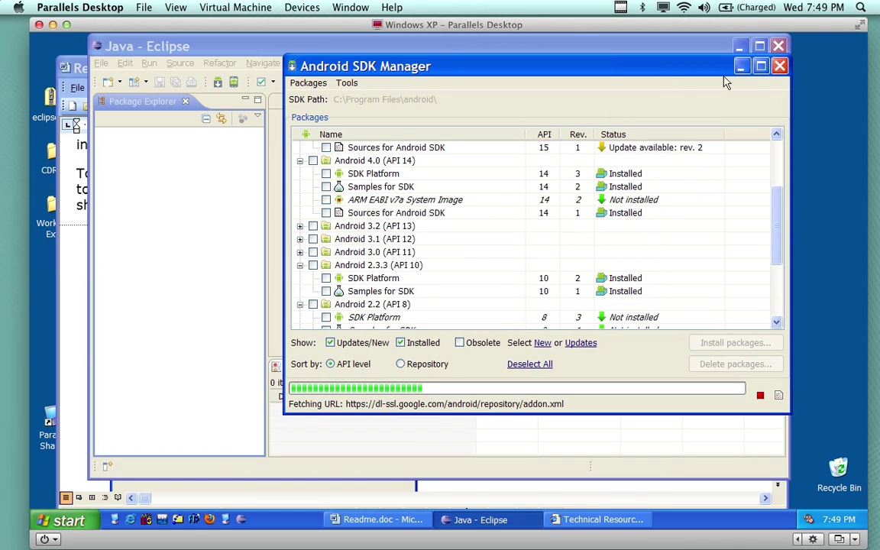
pyautogui.click(779, 65)
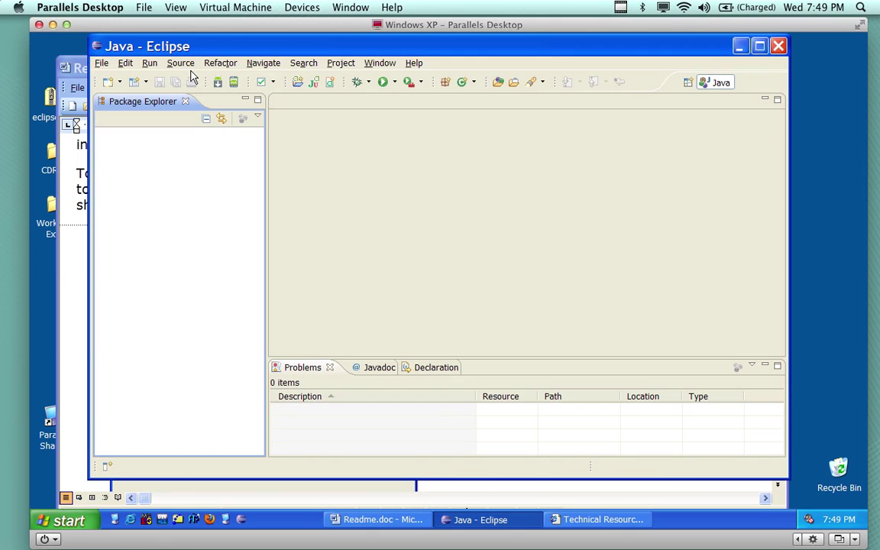
# Shift the Eclipse window slightly and open the New Project wizard.
pyautogui.moveTo(207, 52); pyautogui.dragTo(203, 52)
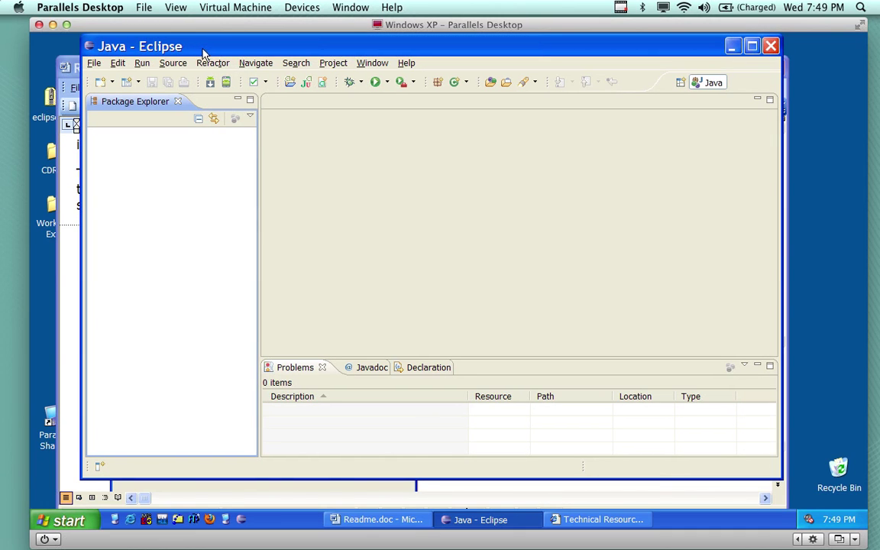
pyautogui.click(93, 64)
pyautogui.moveTo(107, 78)
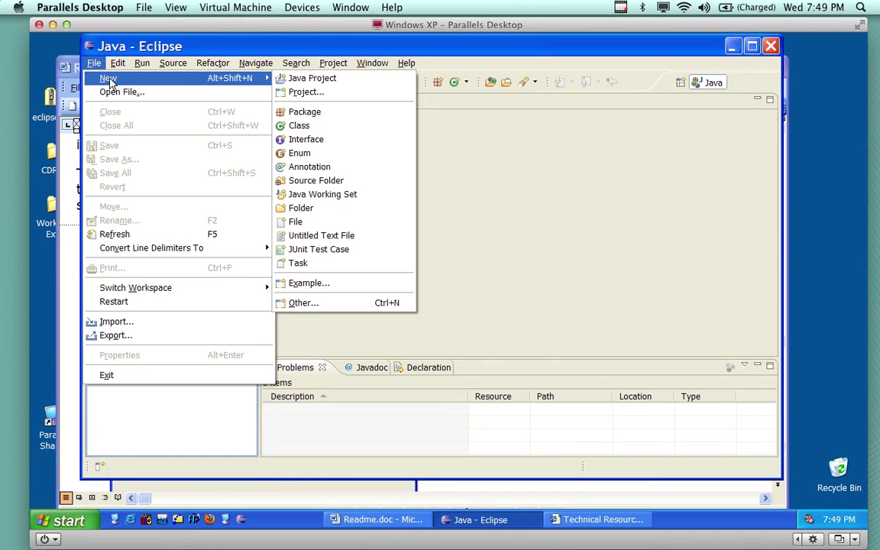
pyautogui.click(296, 92)
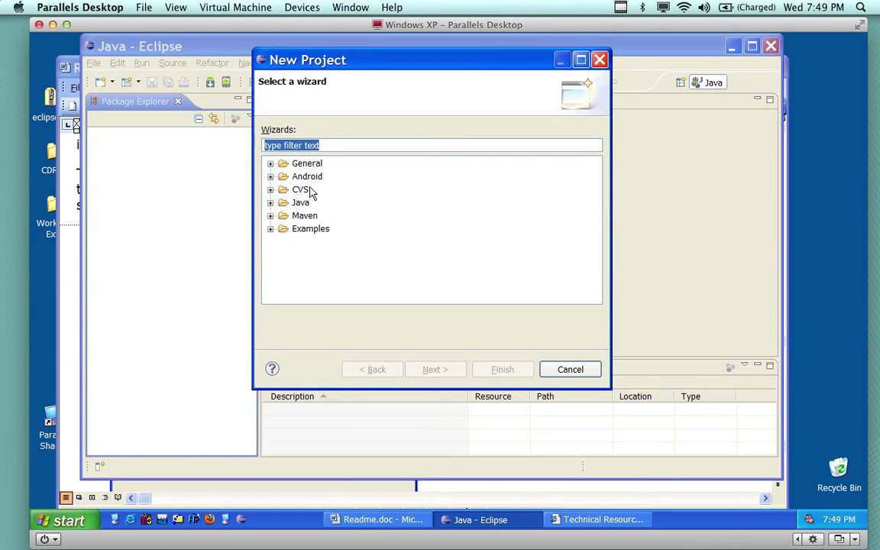
# Start a new Android Project from the wizard list and name it HelloWorld, keeping the default workspace location.
pyautogui.click(271, 176)
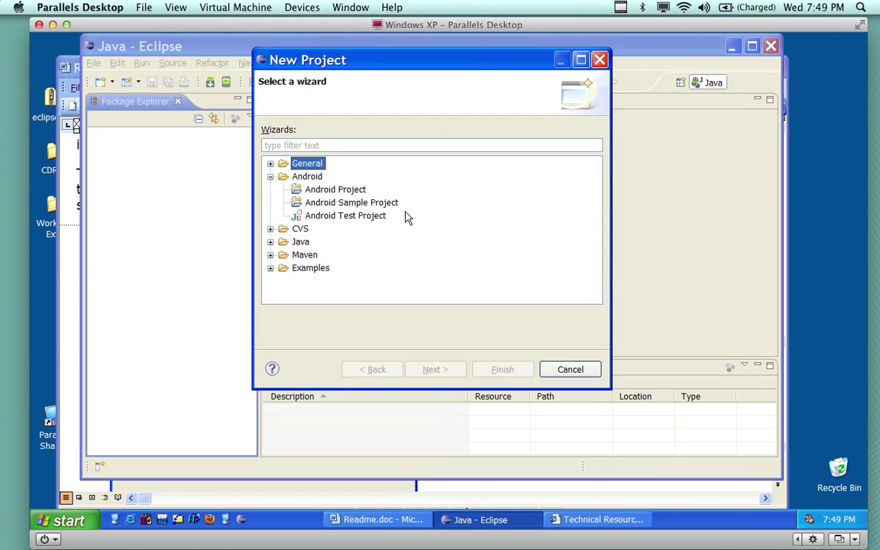
pyautogui.click(334, 189)
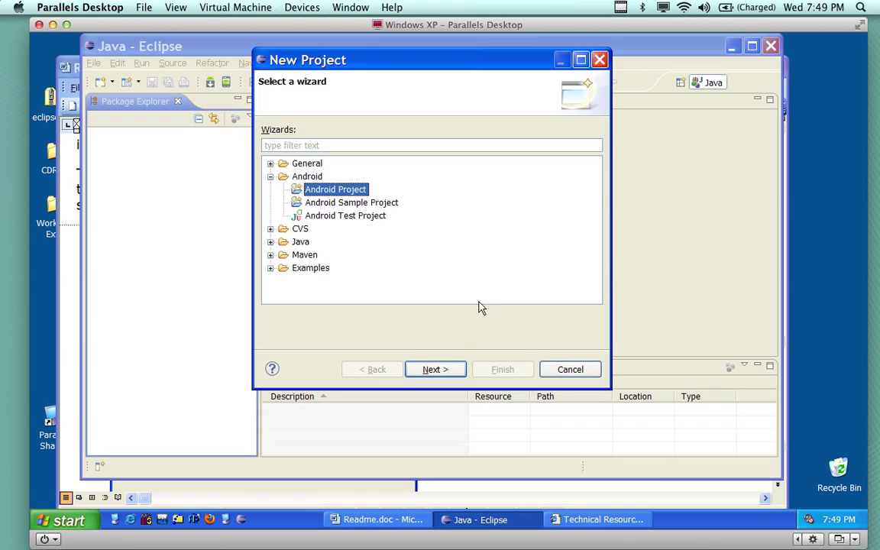
pyautogui.click(455, 371)
pyautogui.write('HelloWolrd')
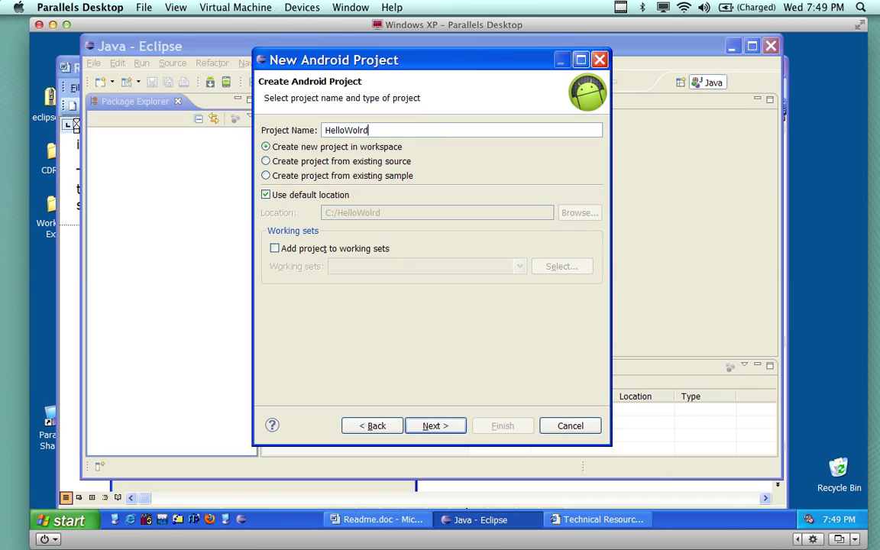
pyautogui.press('BackSpace')
pyautogui.press('BackSpace')
pyautogui.press('BackSpace')
pyautogui.write('rld')
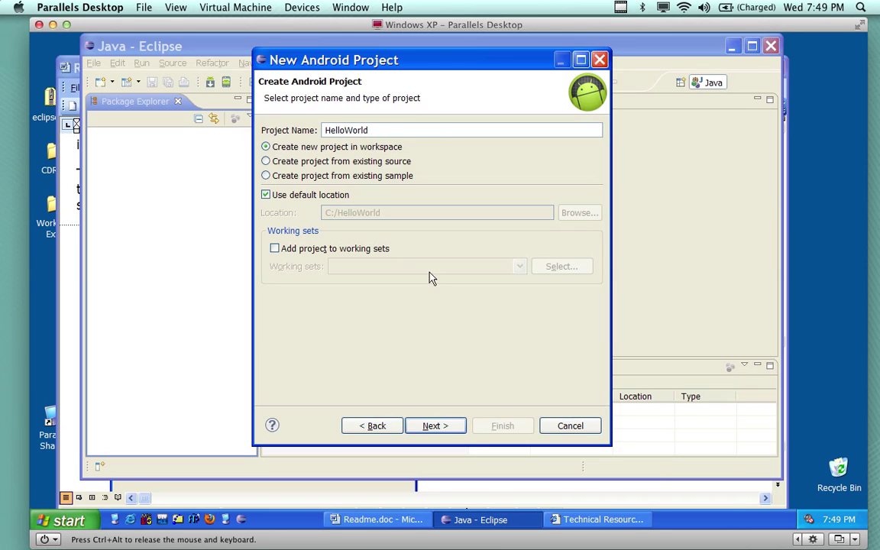
pyautogui.click(429, 427)
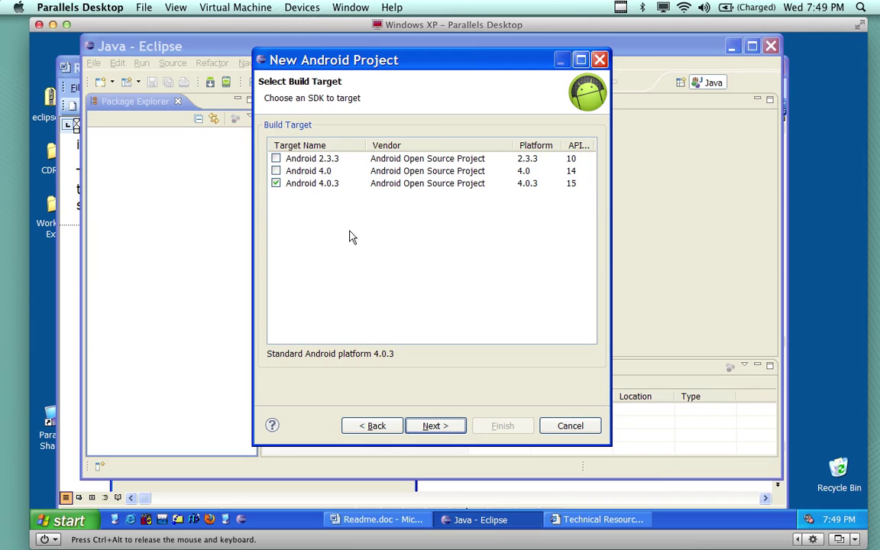
# Choose Android 2.3.3 as the project's build target.
pyautogui.click(309, 171)
pyautogui.click(312, 158)
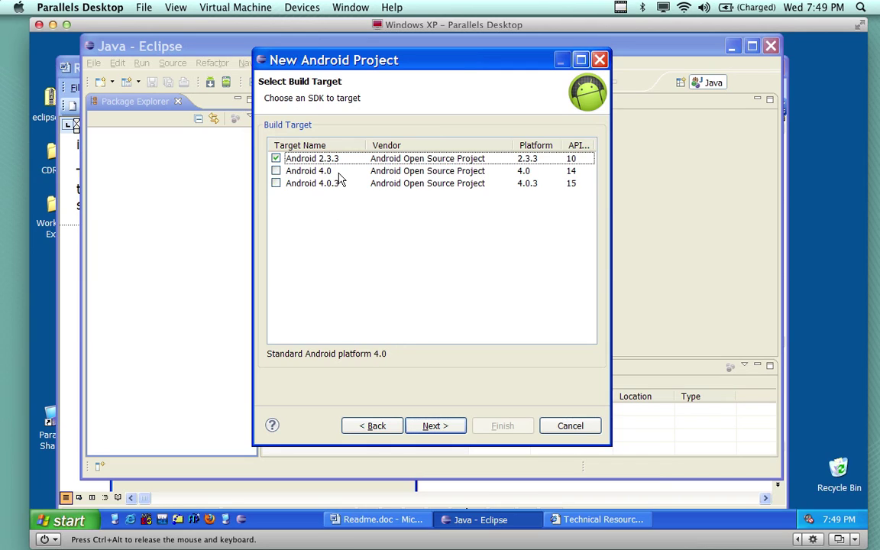
pyautogui.click(439, 429)
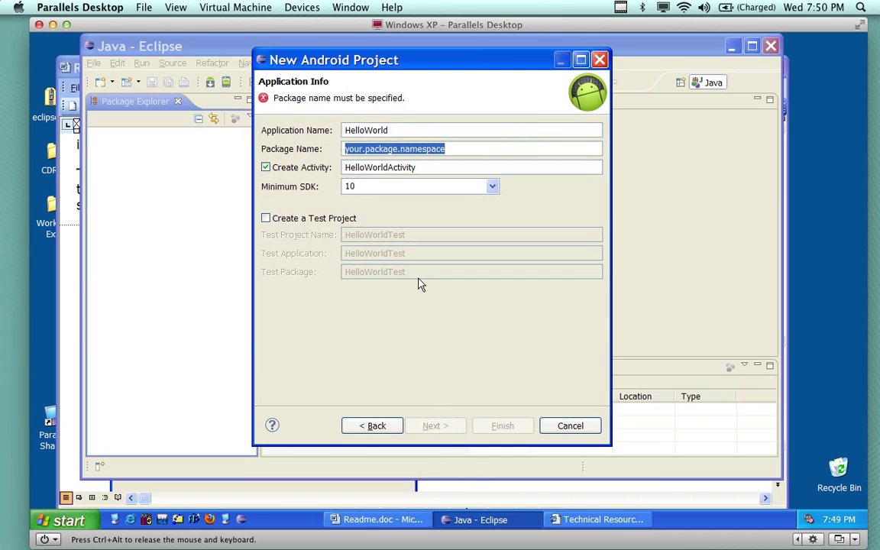
# Set the package name to edu.itu.Hello and finish creating the Android project.
pyautogui.write('edu')
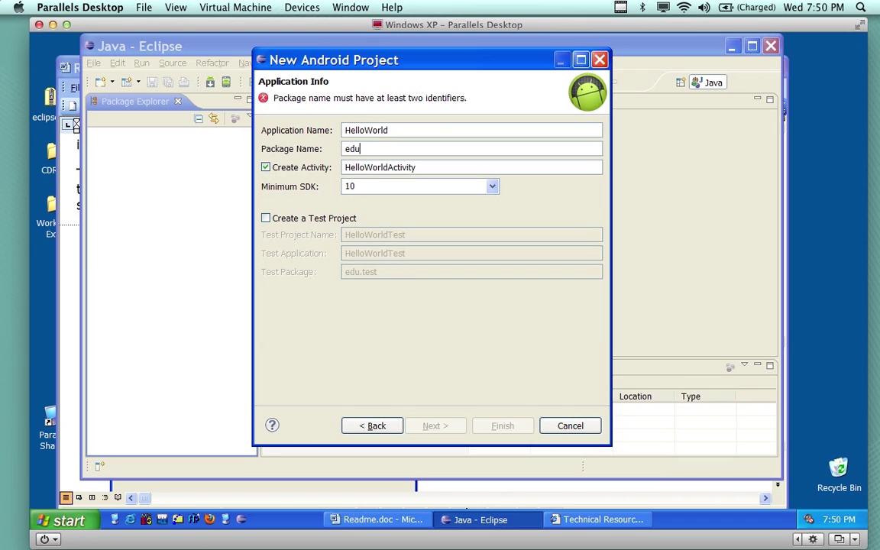
pyautogui.write('.itu.')
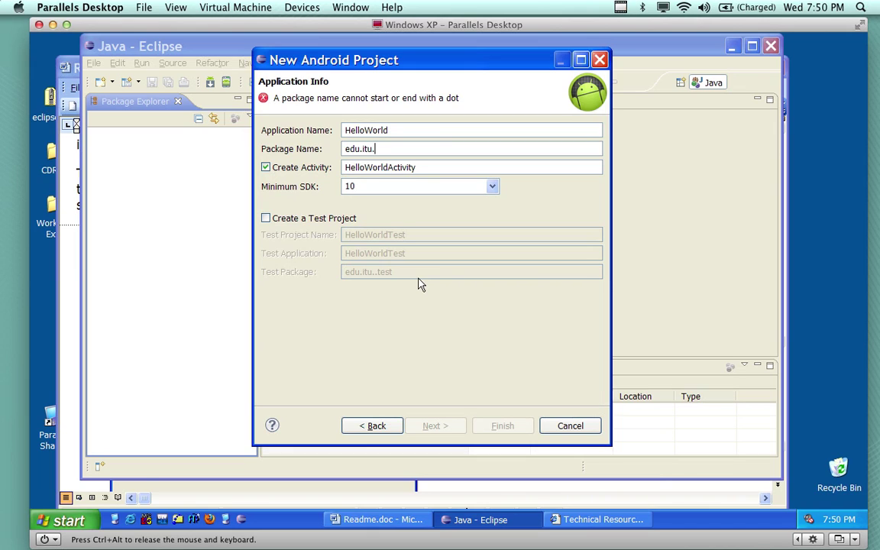
pyautogui.write('Hello')
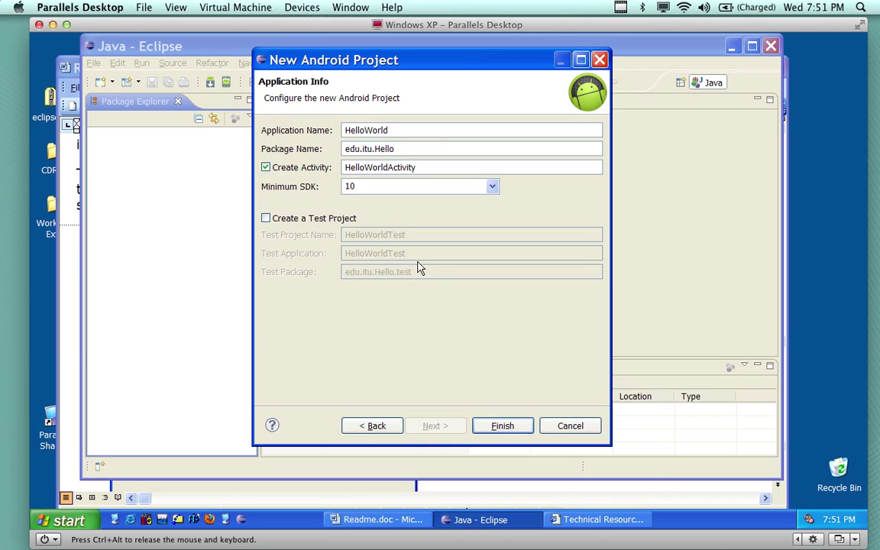
pyautogui.click(502, 426)
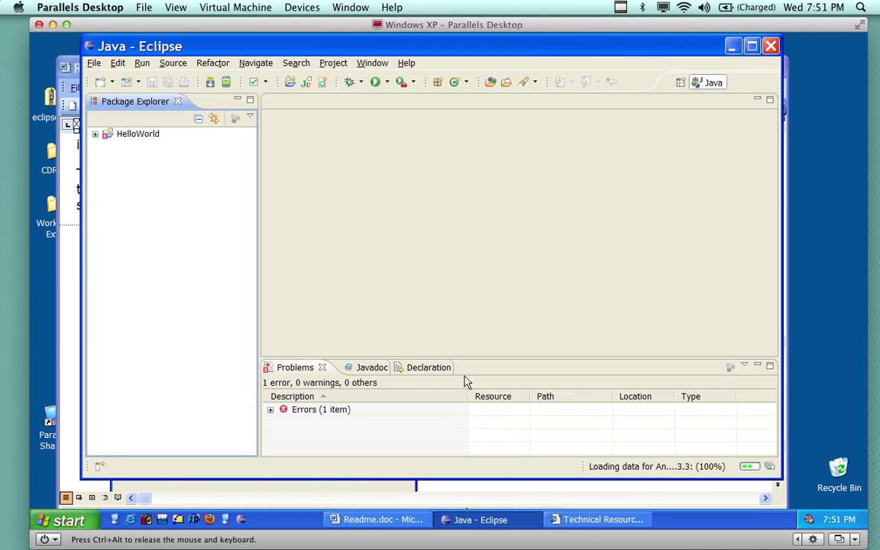
# Expand the HelloWorld project and look over its src folder and Android 2.3.3 library.
pyautogui.click(95, 135)
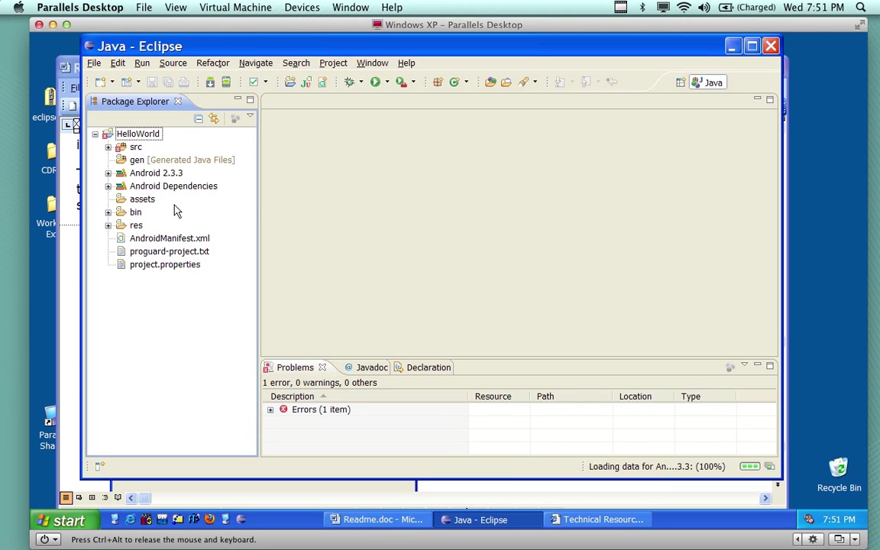
pyautogui.click(135, 146)
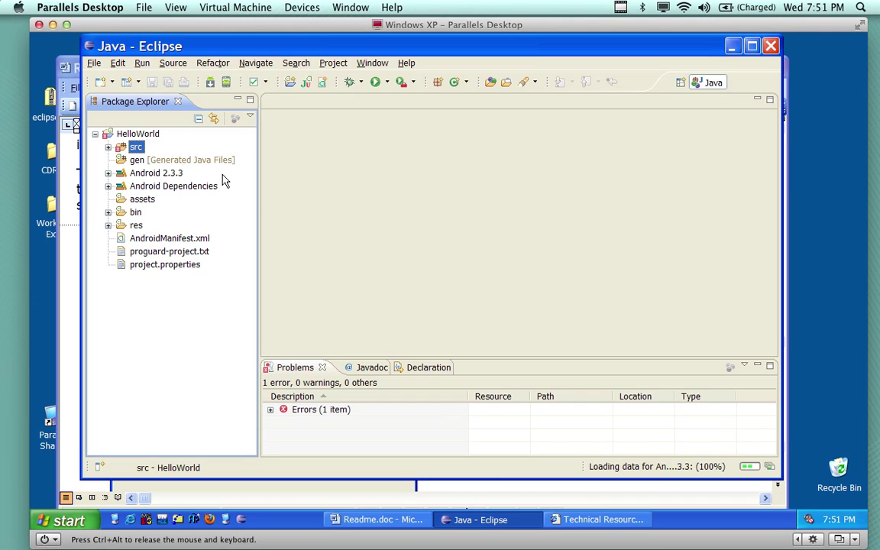
pyautogui.click(152, 173)
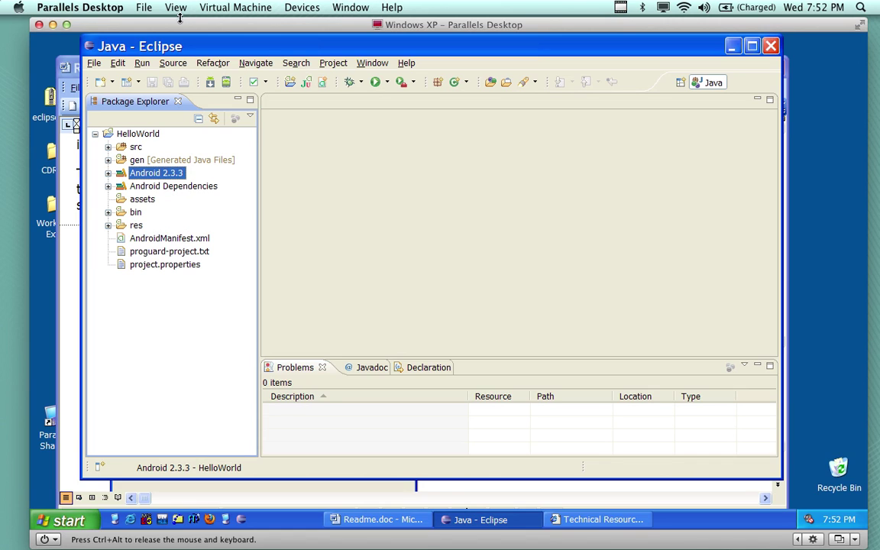
# Open HelloWorldActivity.java from the edu.itu.Hello package in the project's src folder.
pyautogui.click(108, 147)
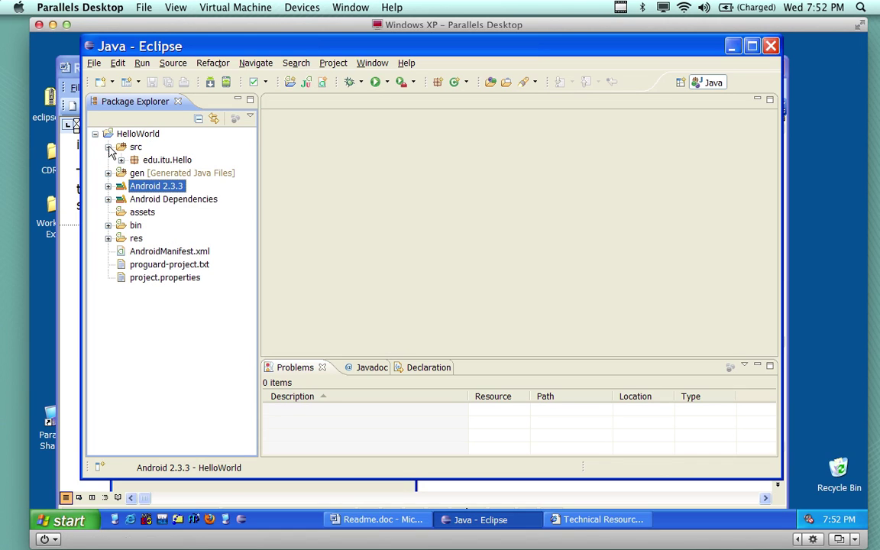
pyautogui.click(159, 159)
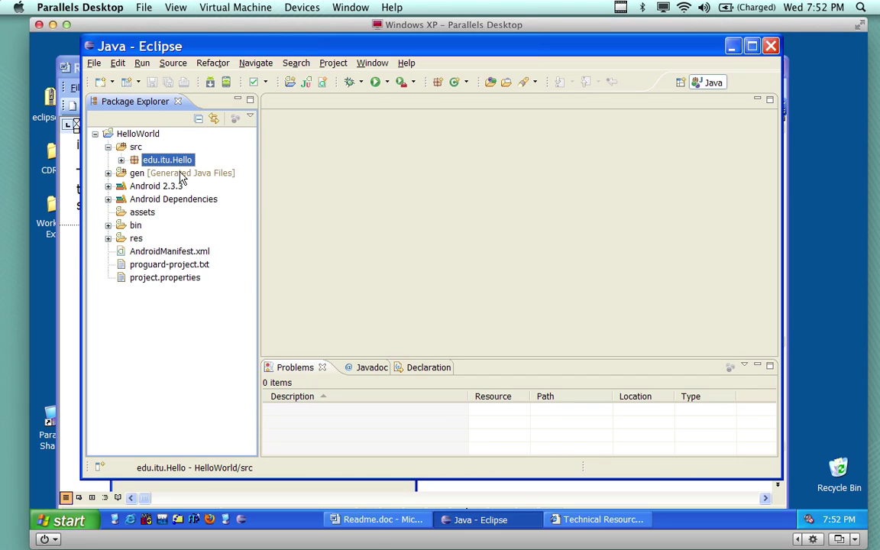
pyautogui.click(120, 159)
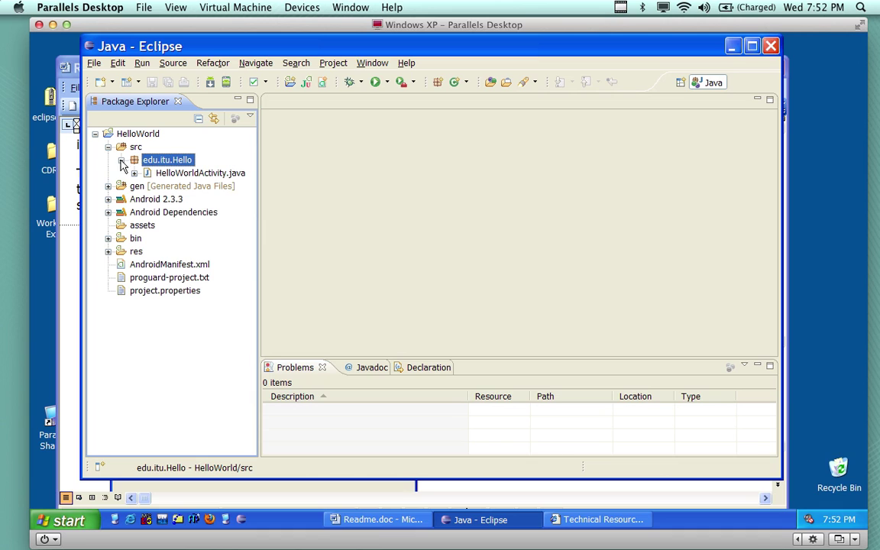
pyautogui.click(201, 175)
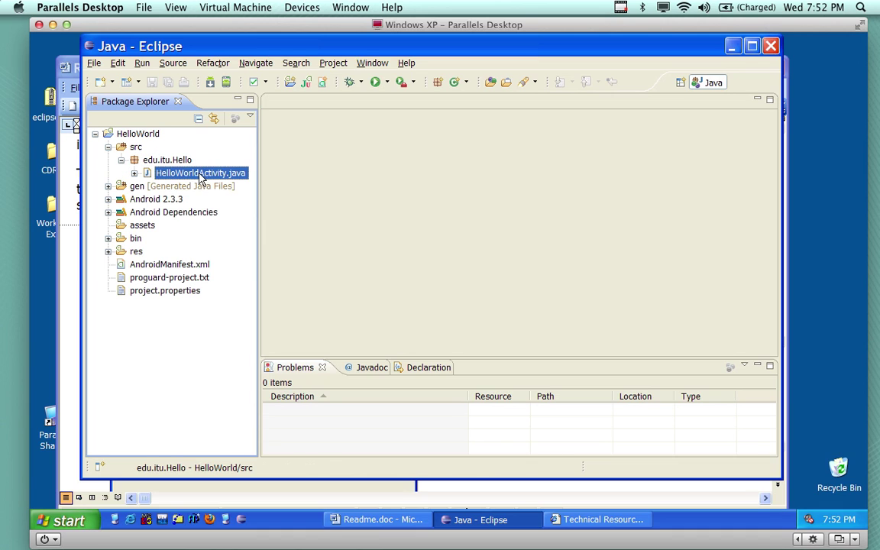
pyautogui.click(133, 173)
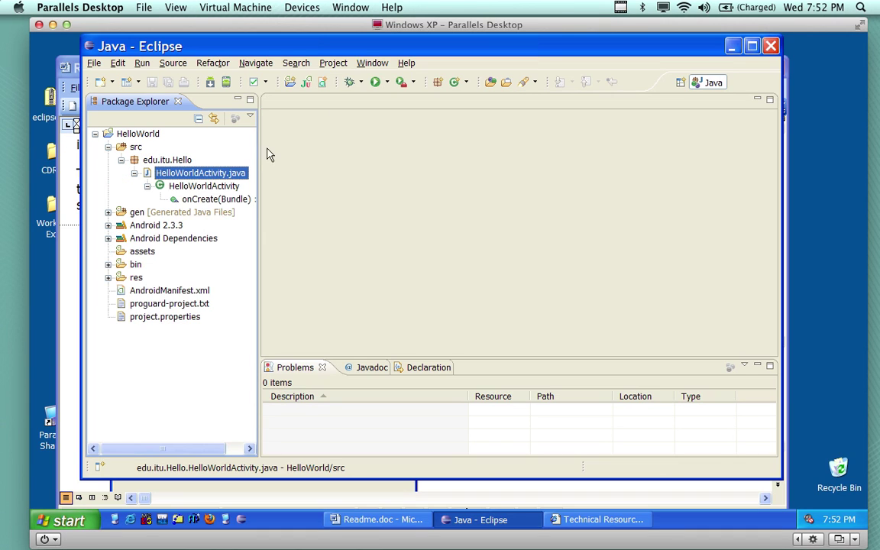
pyautogui.moveTo(368, 53); pyautogui.dragTo(348, 49)
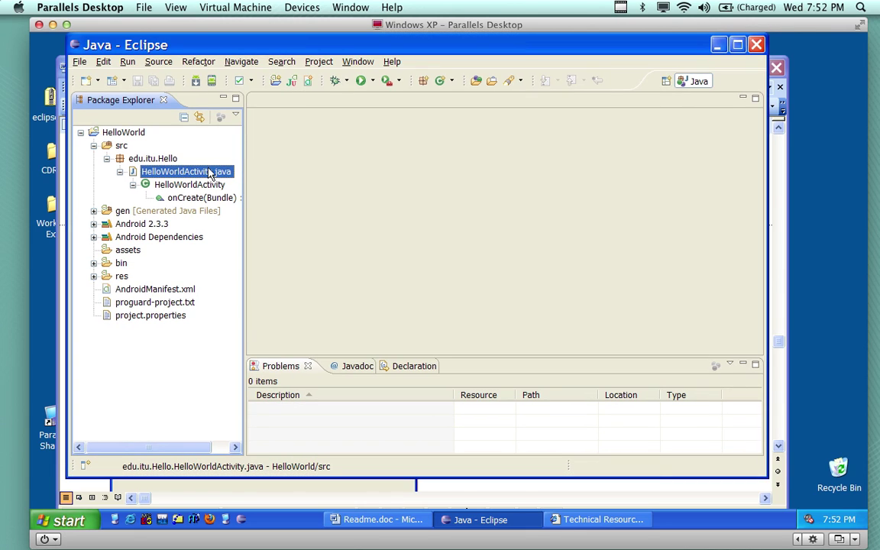
pyautogui.doubleClick(207, 172)
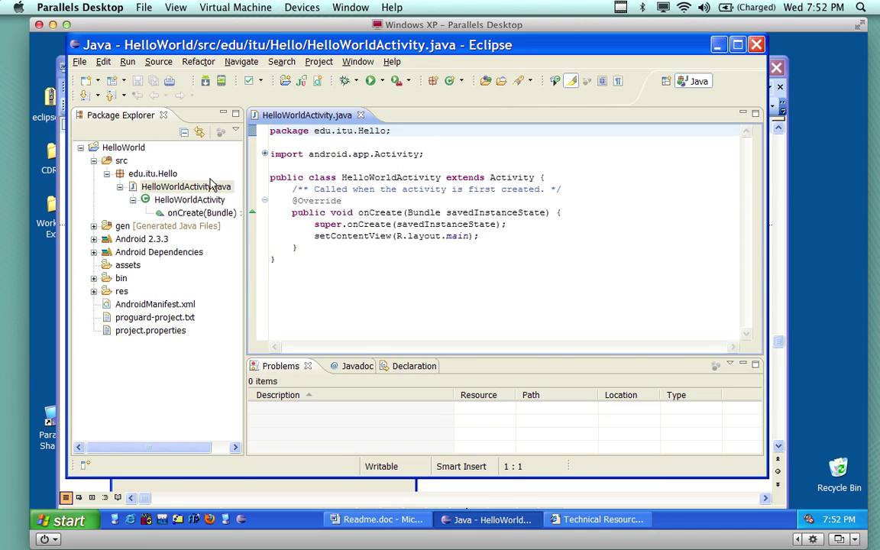
pyautogui.moveTo(286, 44); pyautogui.dragTo(289, 50)
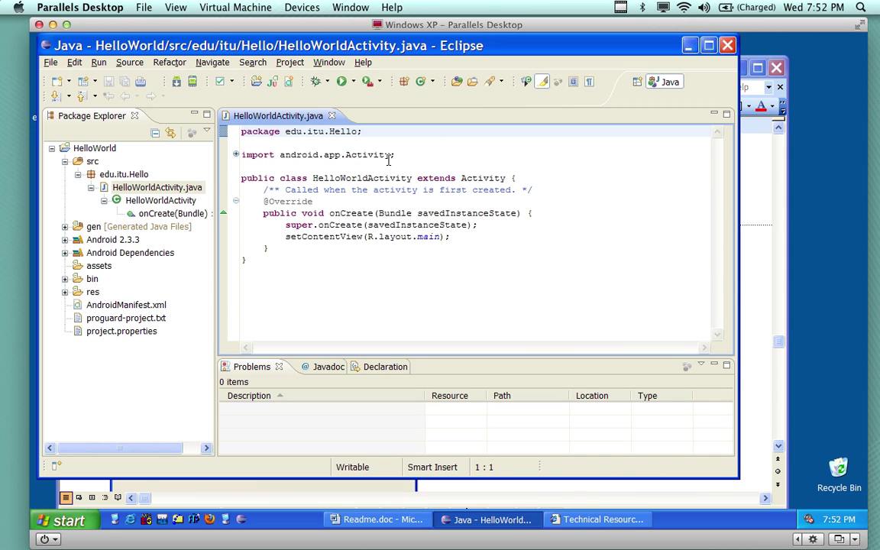
pyautogui.moveTo(375, 161)
pyautogui.moveTo(330, 213); pyautogui.dragTo(374, 213)
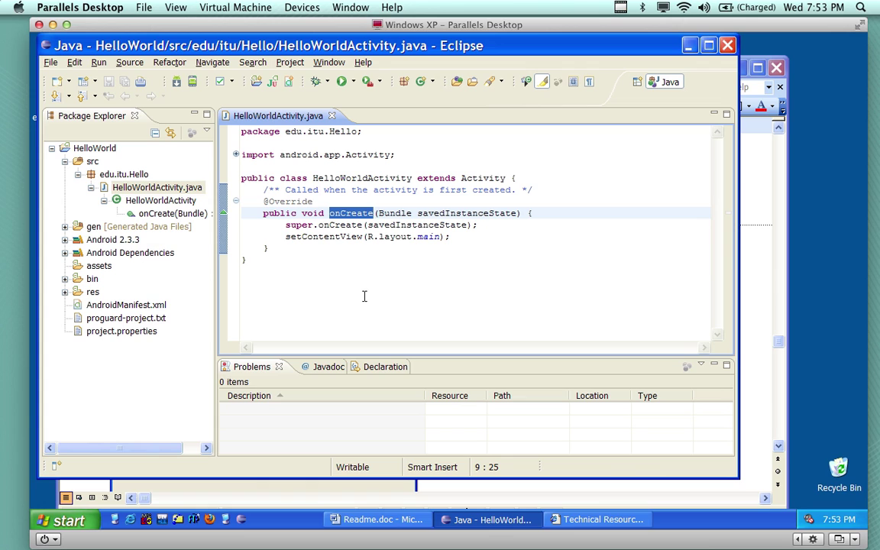
pyautogui.moveTo(338, 173)
pyautogui.moveTo(313, 178); pyautogui.dragTo(415, 180)
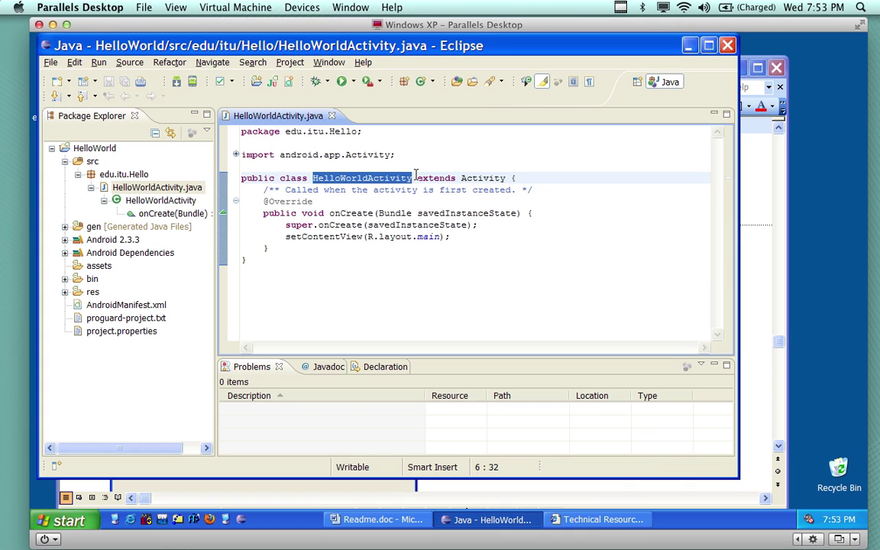
pyautogui.moveTo(398, 214)
pyautogui.moveTo(341, 225)
pyautogui.moveTo(286, 199)
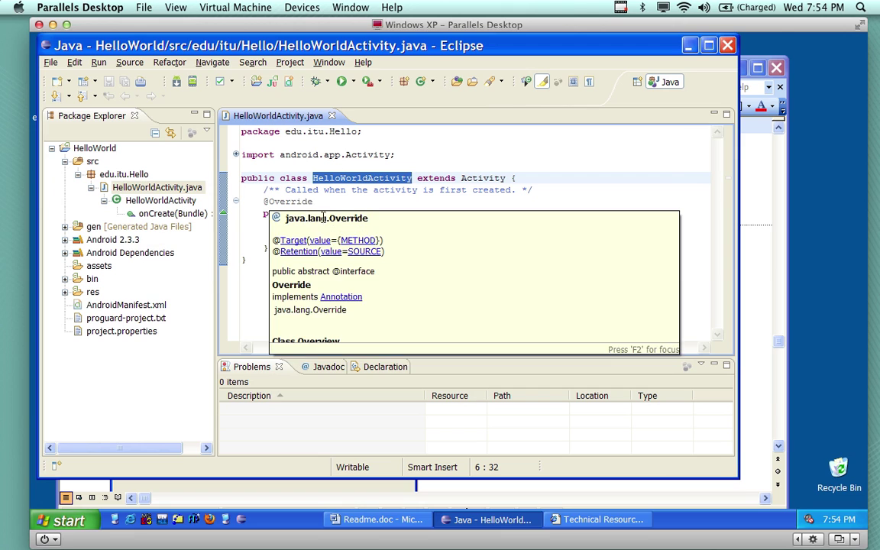
pyautogui.click(416, 178)
pyautogui.moveTo(416, 178); pyautogui.dragTo(509, 178)
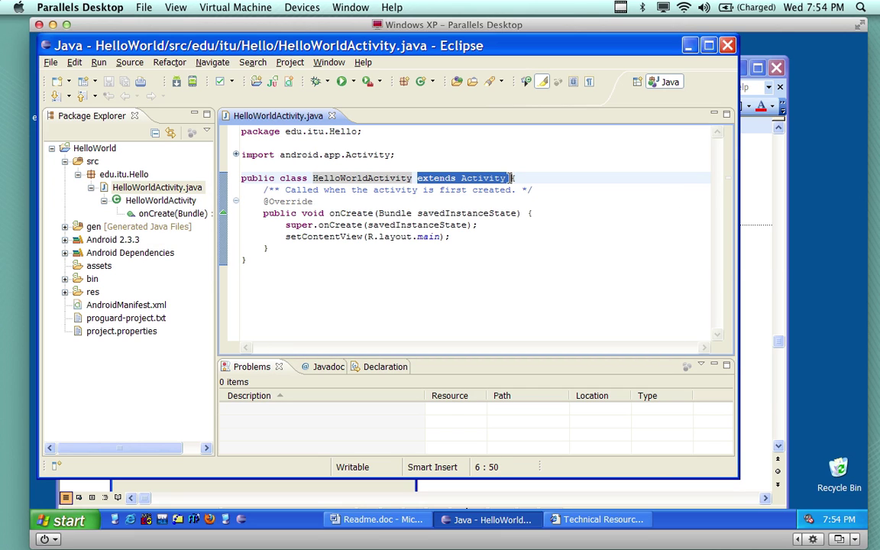
pyautogui.moveTo(432, 215)
pyautogui.click(453, 192)
pyautogui.moveTo(417, 178); pyautogui.dragTo(457, 178)
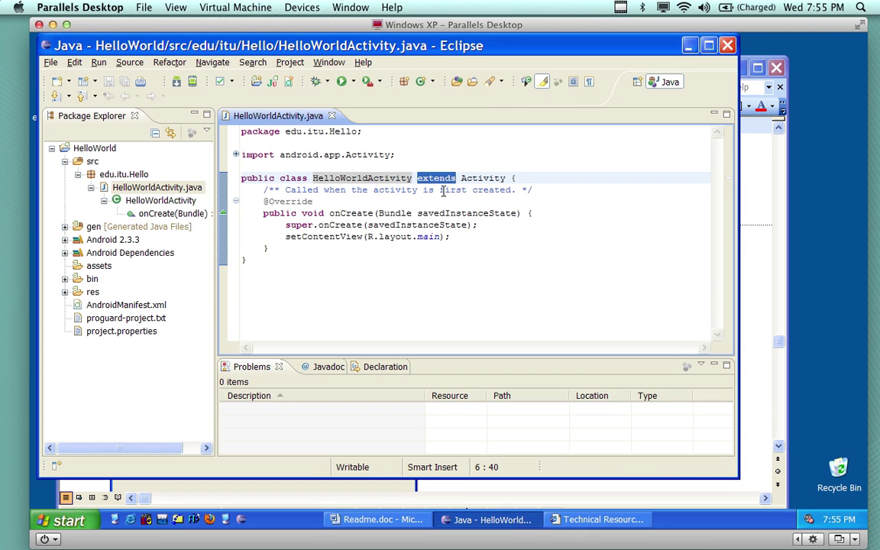
# Collapse HelloWorldActivity.java in the project tree and close its editor.
pyautogui.moveTo(399, 174)
pyautogui.click(90, 187)
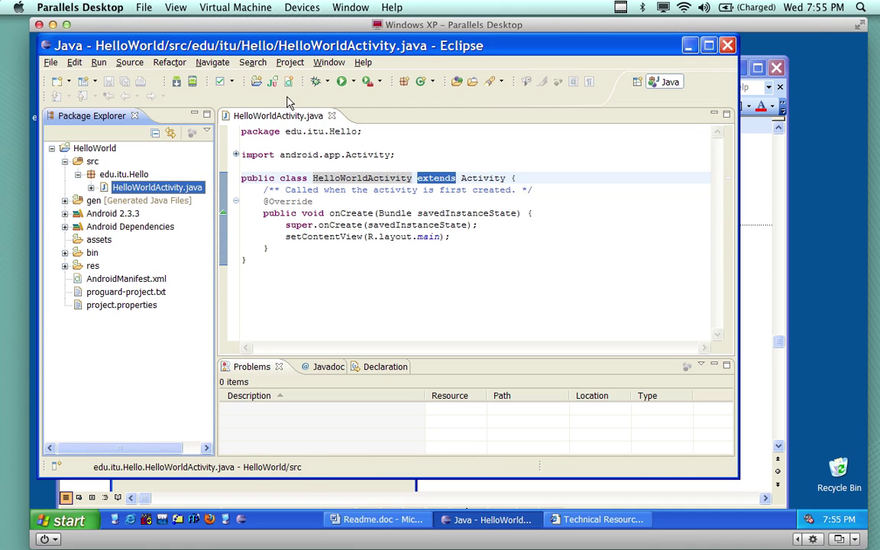
pyautogui.click(331, 115)
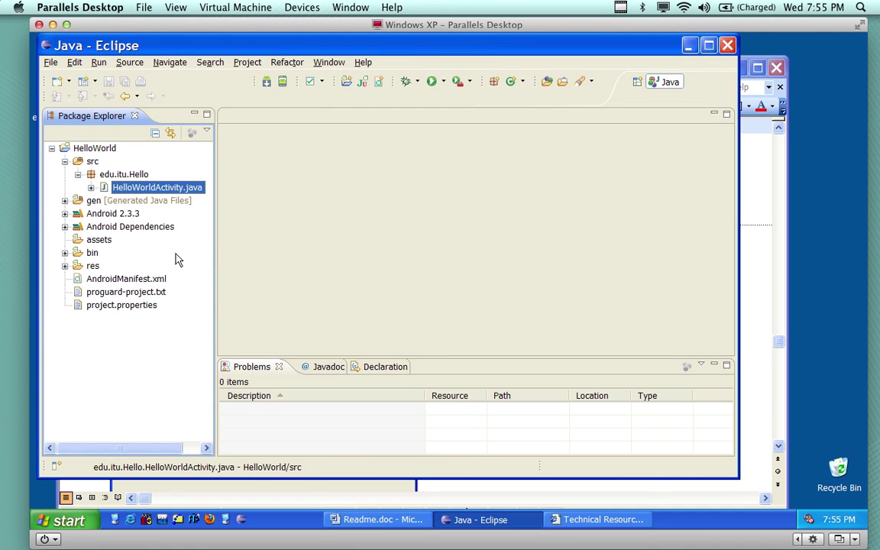
pyautogui.click(98, 63)
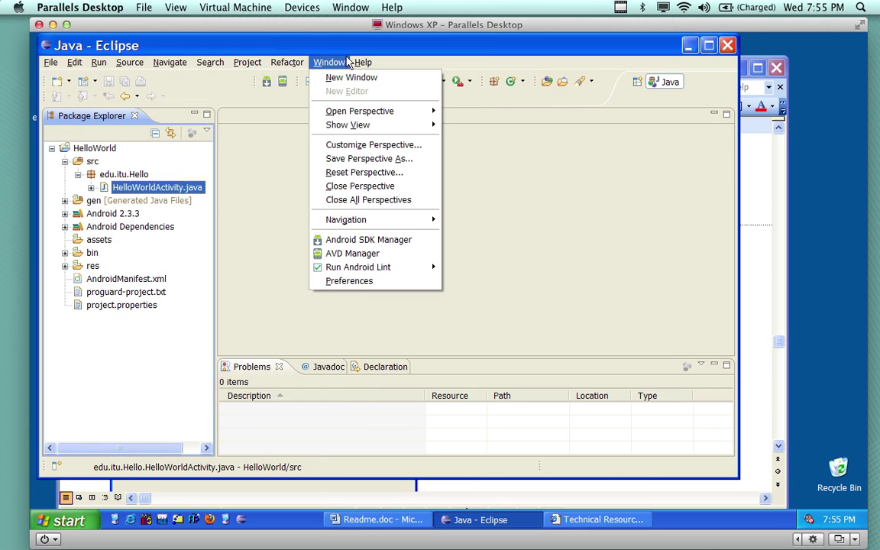
pyautogui.click(313, 44)
# Enlarge the Problems view upward and collapse the src folder.
pyautogui.moveTo(386, 355); pyautogui.dragTo(388, 204)
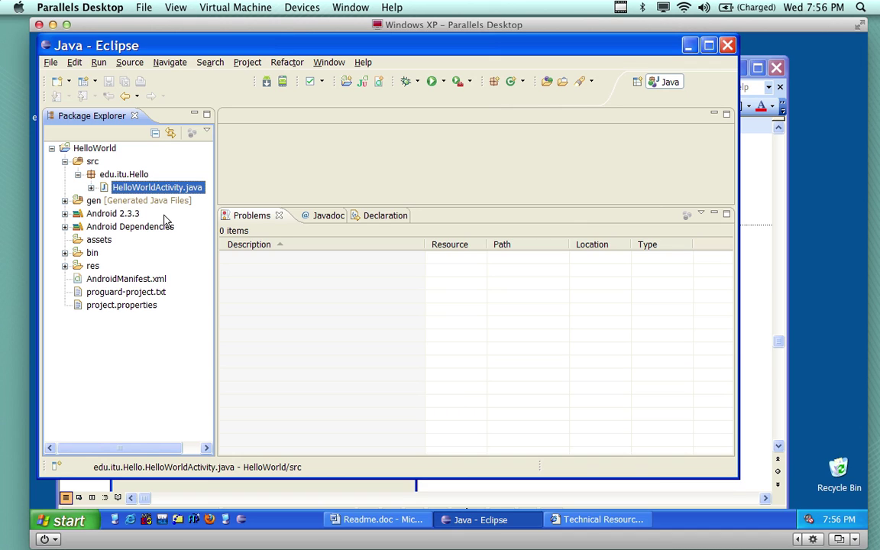
pyautogui.click(66, 161)
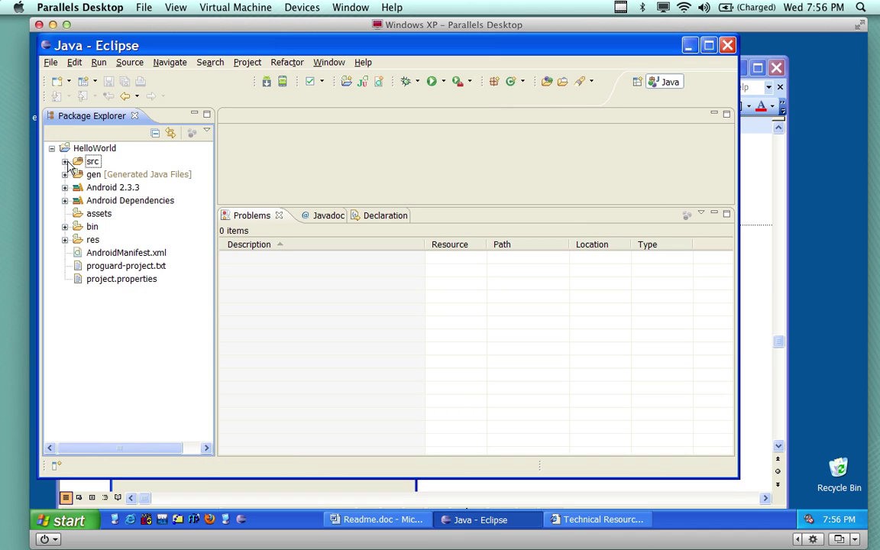
pyautogui.click(100, 63)
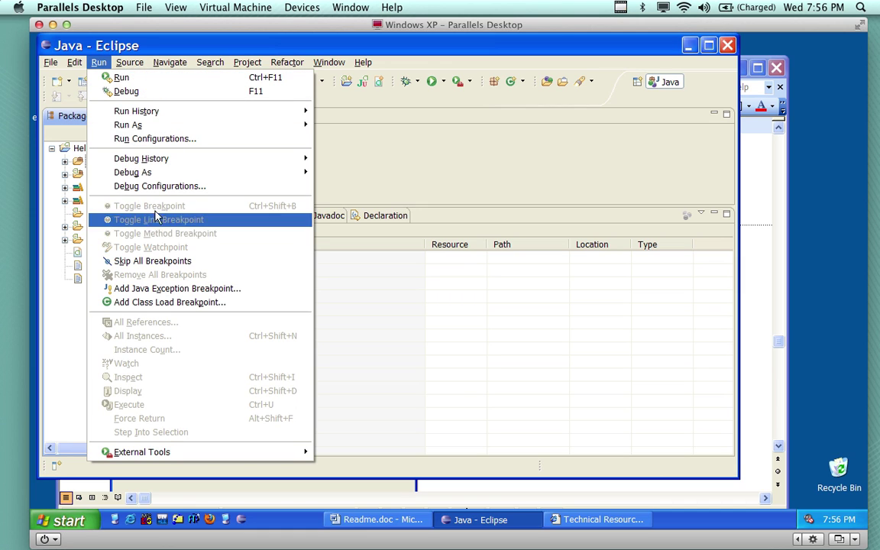
pyautogui.moveTo(164, 126)
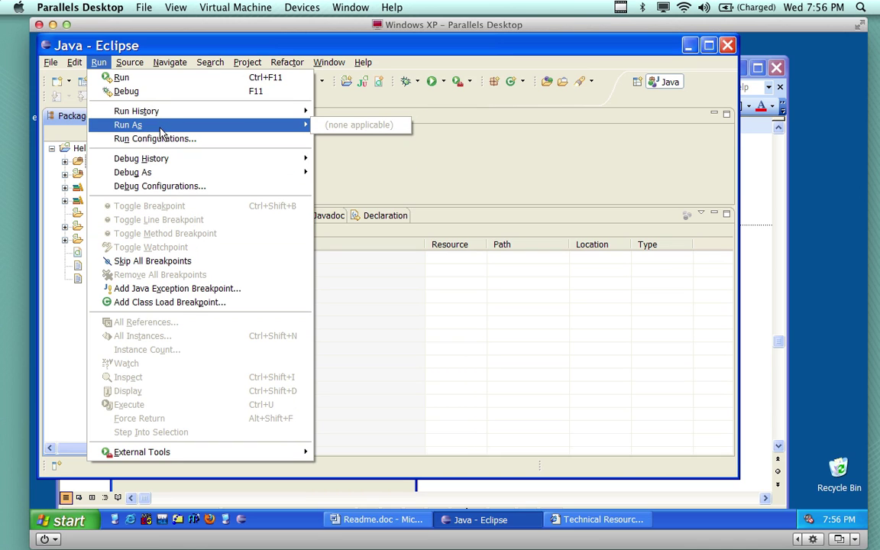
pyautogui.click(312, 49)
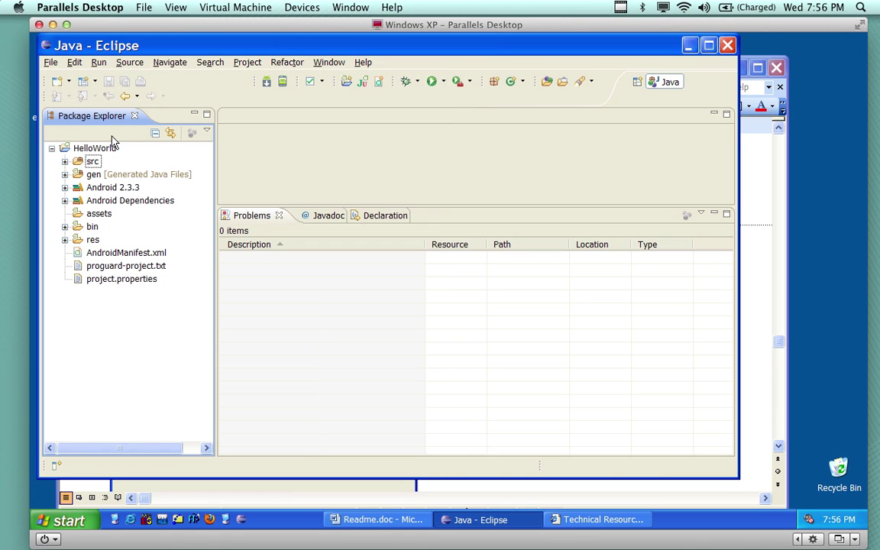
# Review the Run As and Debug As options offered for the HelloWorld project without launching anything.
pyautogui.click(93, 150)
pyautogui.rightClick(104, 153)
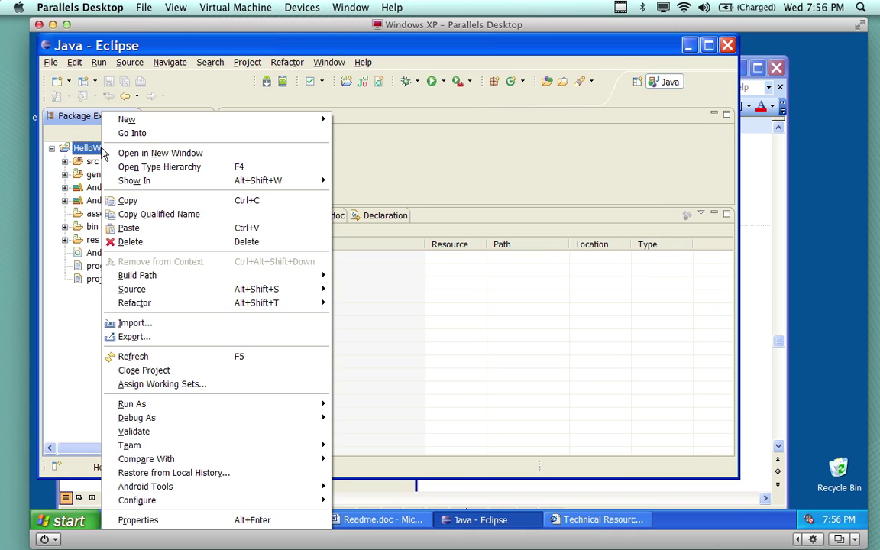
pyautogui.moveTo(144, 302)
pyautogui.moveTo(145, 406)
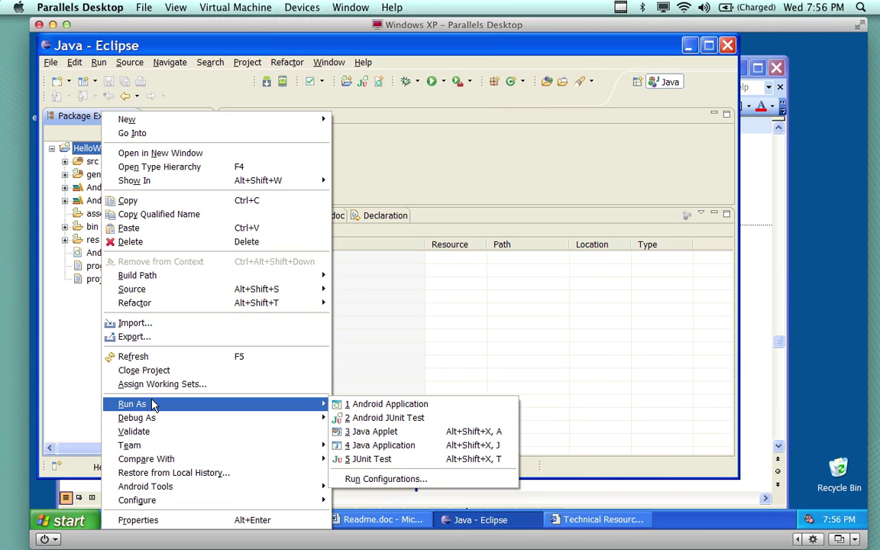
pyautogui.moveTo(295, 417)
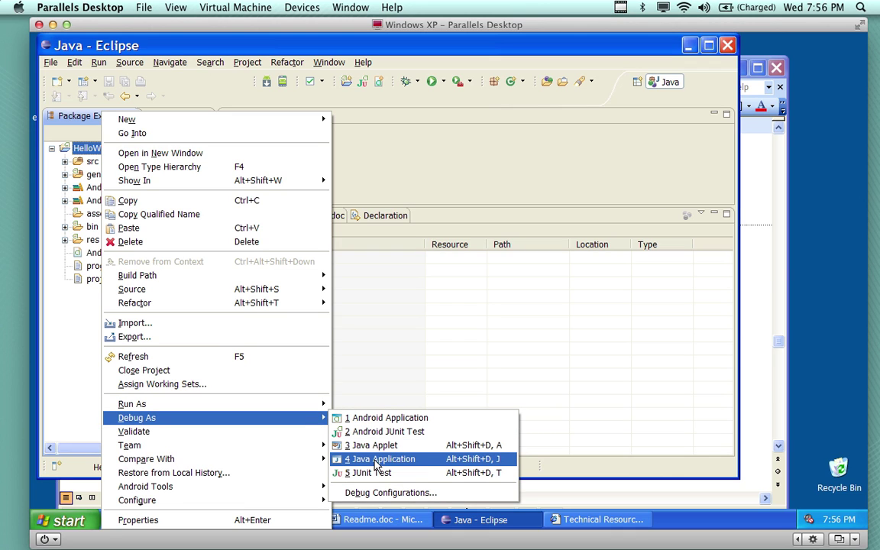
pyautogui.click(439, 149)
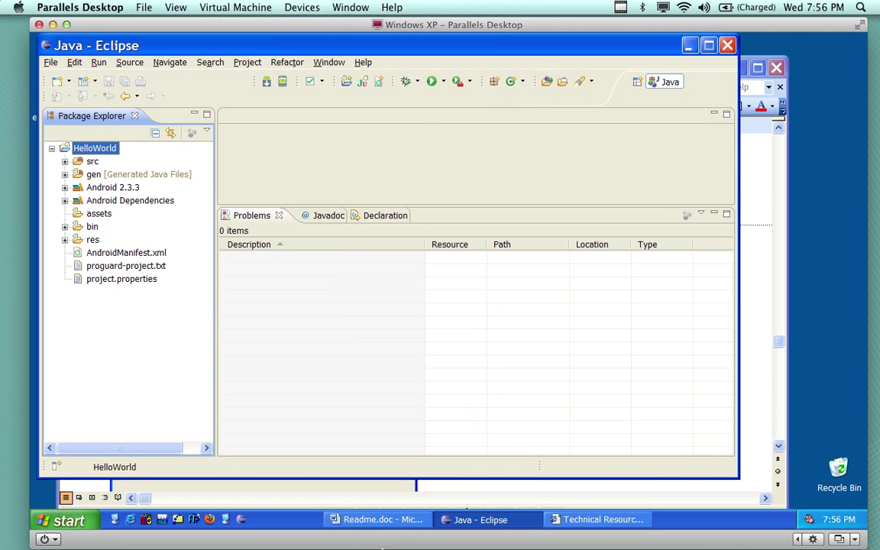
# Run the HelloWorld project as an Android application, and close the AVD2.3.3 emulator window.
pyautogui.rightClick(99, 145)
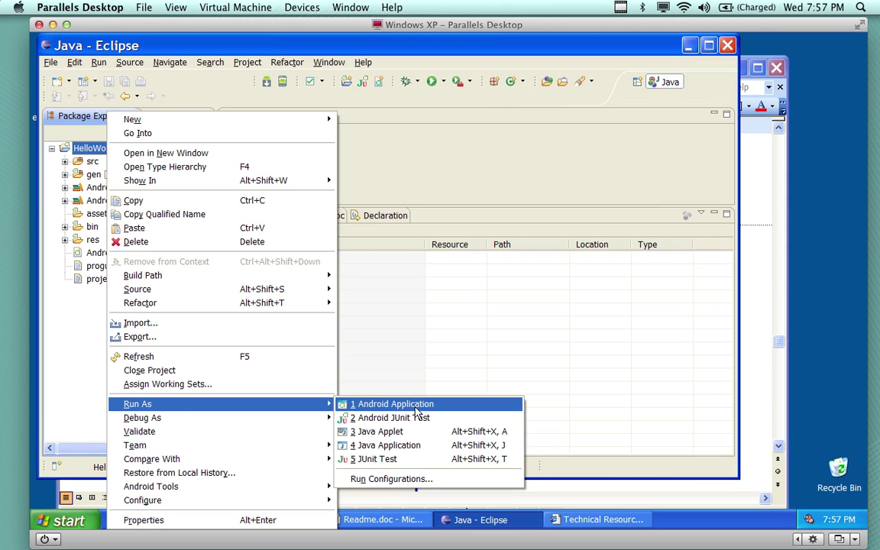
pyautogui.click(384, 406)
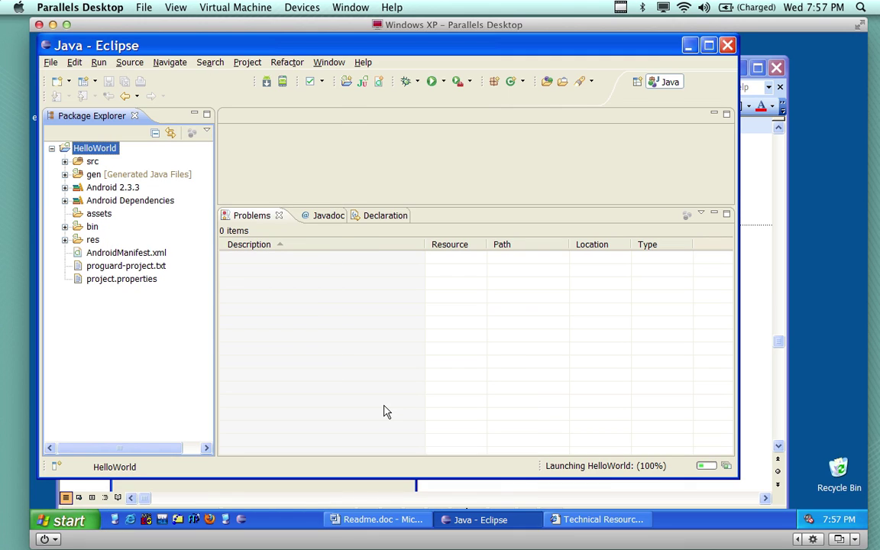
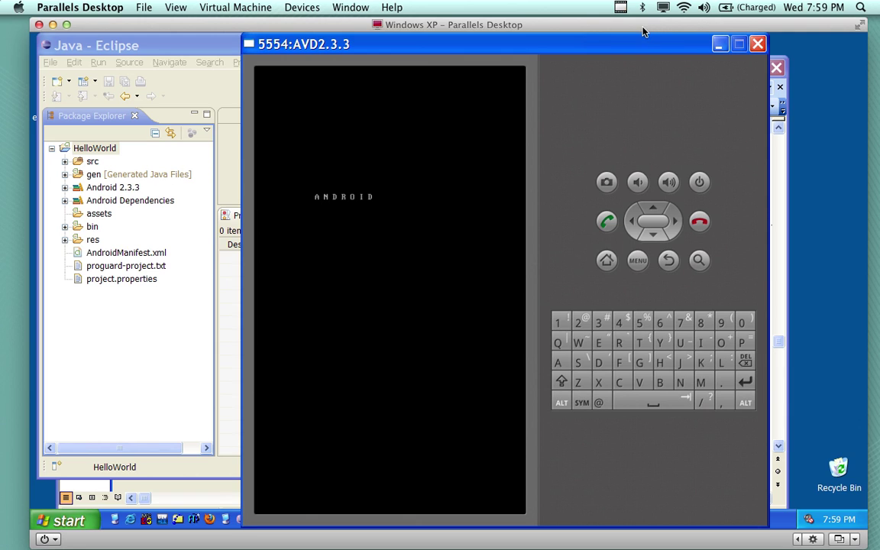
pyautogui.click(756, 45)
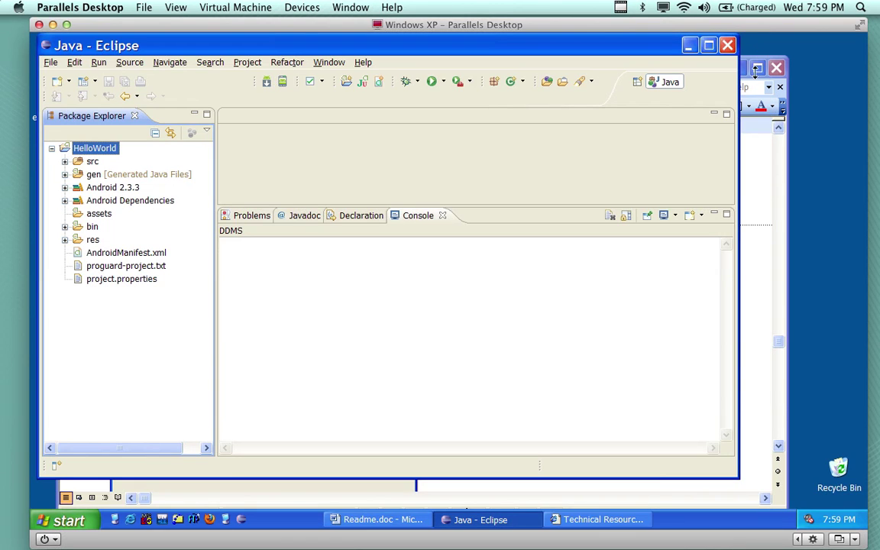
# Exit Eclipse with the option to always exit without prompt enabled.
pyautogui.click(727, 47)
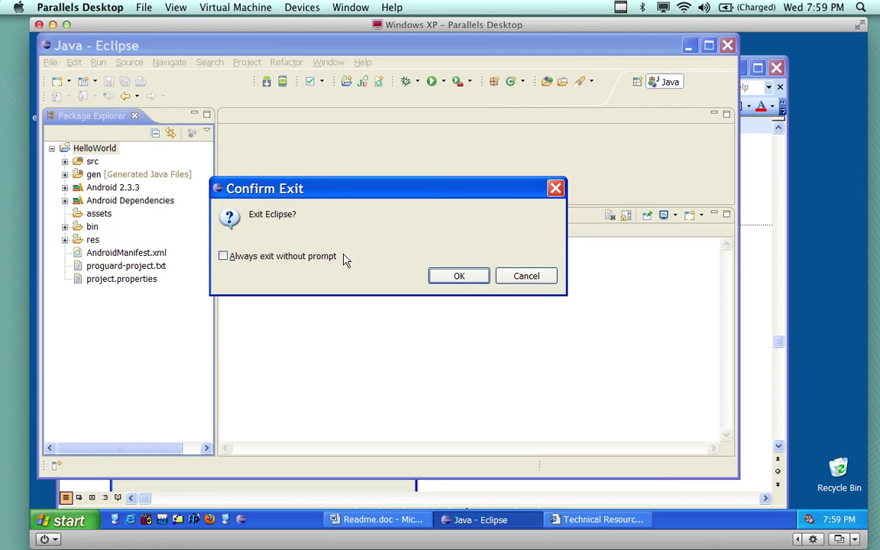
pyautogui.click(313, 257)
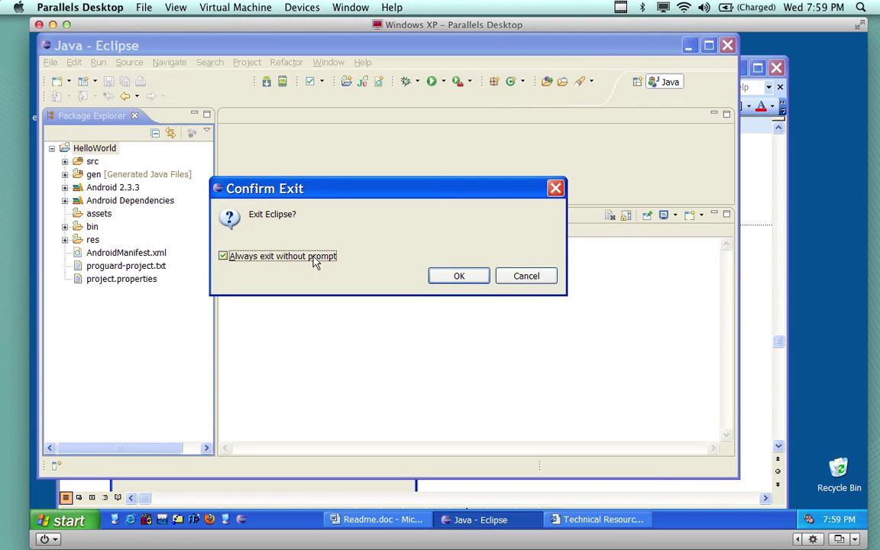
pyautogui.click(455, 275)
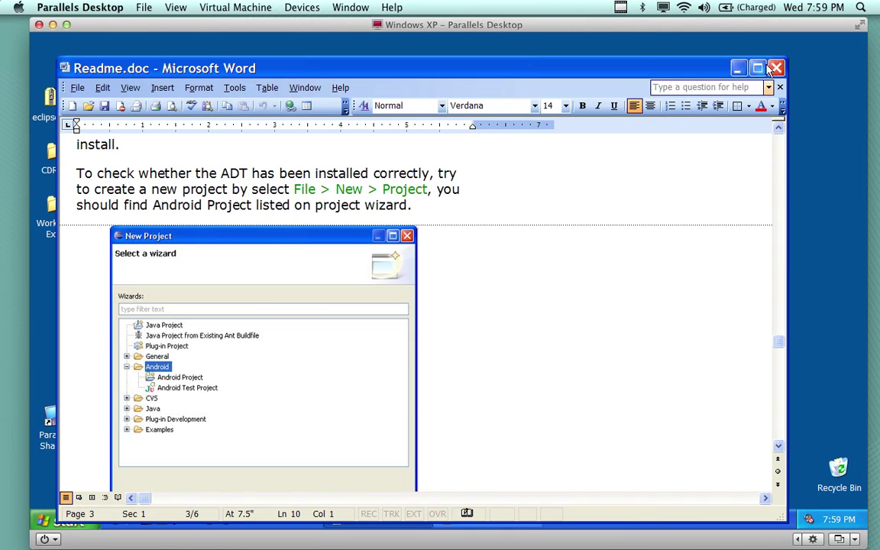
# Bring up Step 6 of Readme.doc on the faster VirtualBox emulator, and check the contents of the CDROM folder.
pyautogui.moveTo(642, 77); pyautogui.dragTo(648, 55)
pyautogui.scroll(-8, 553, 200)
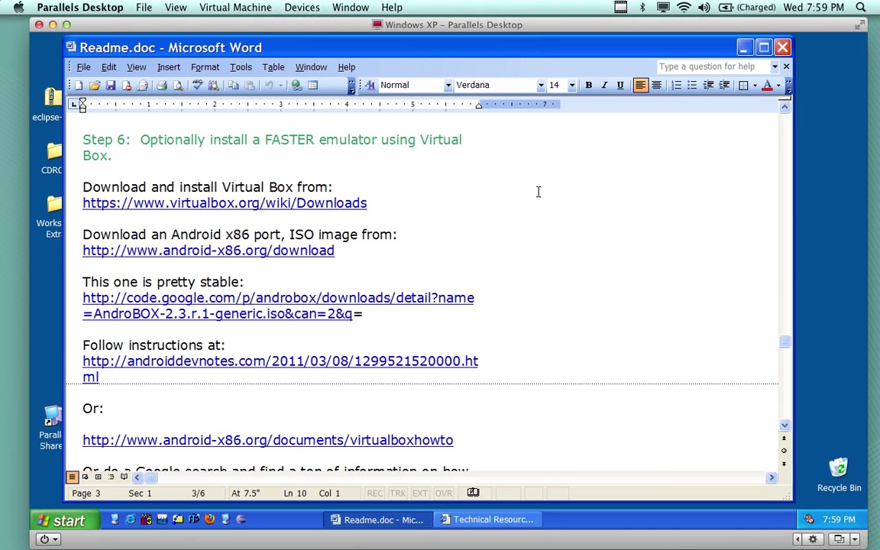
pyautogui.moveTo(484, 27); pyautogui.dragTo(467, 25)
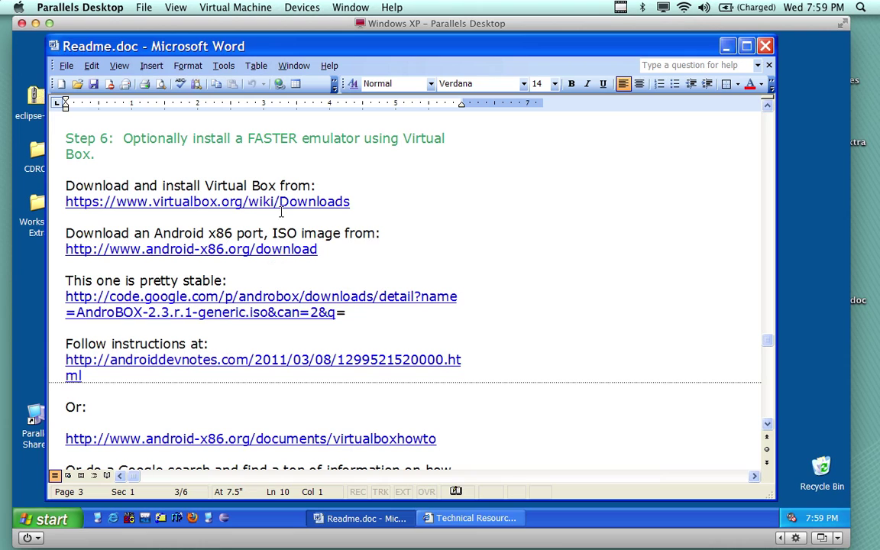
pyautogui.doubleClick(40, 152)
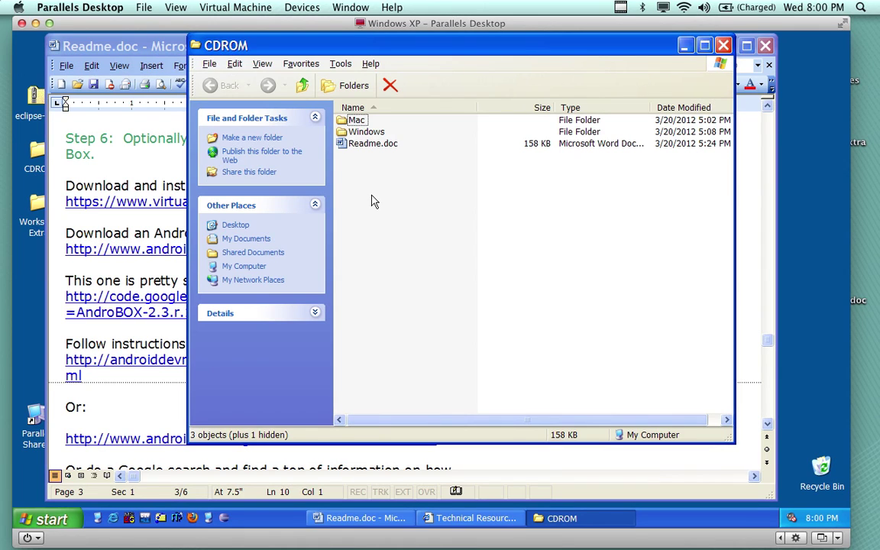
pyautogui.click(723, 45)
pyautogui.moveTo(351, 202); pyautogui.dragTo(40, 206)
pyautogui.rightClick(197, 203)
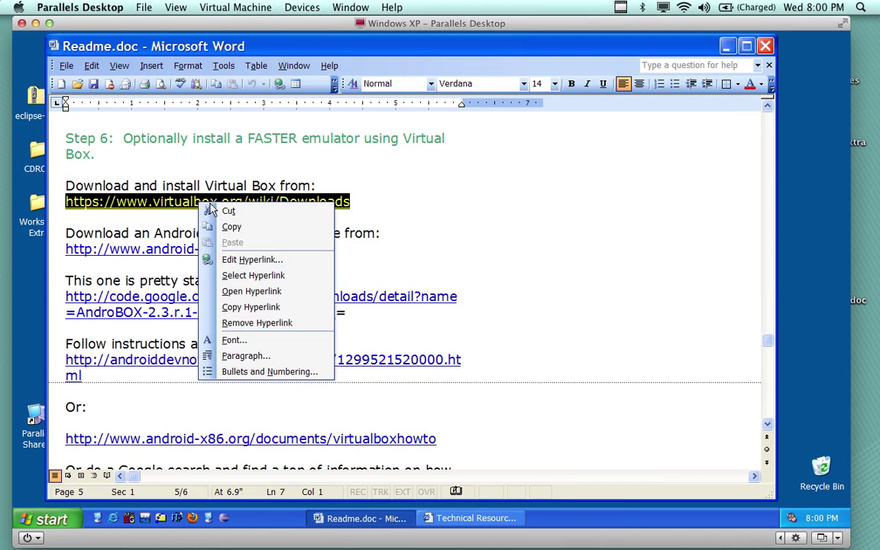
pyautogui.click(231, 227)
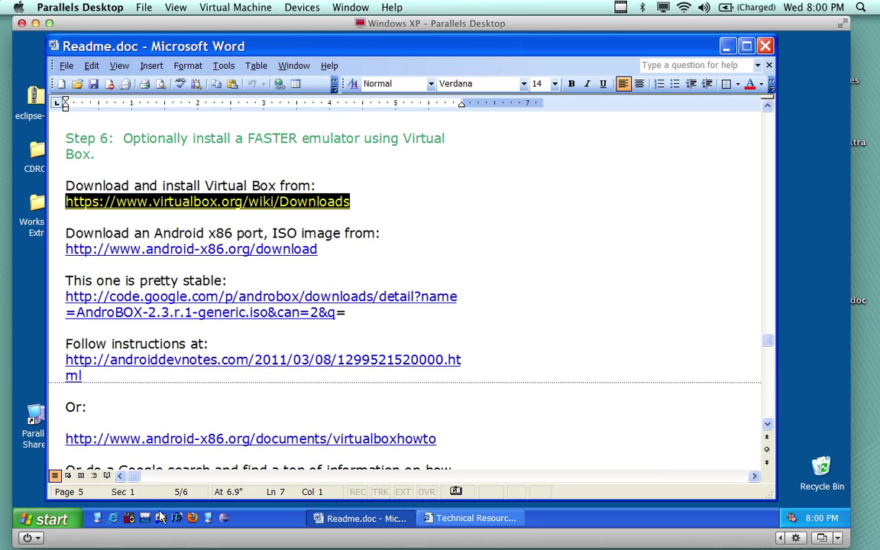
# Switch to a new Internet Explorer window, load the copied VirtualBox downloads address and move the window slightly higher.
pyautogui.click(129, 519)
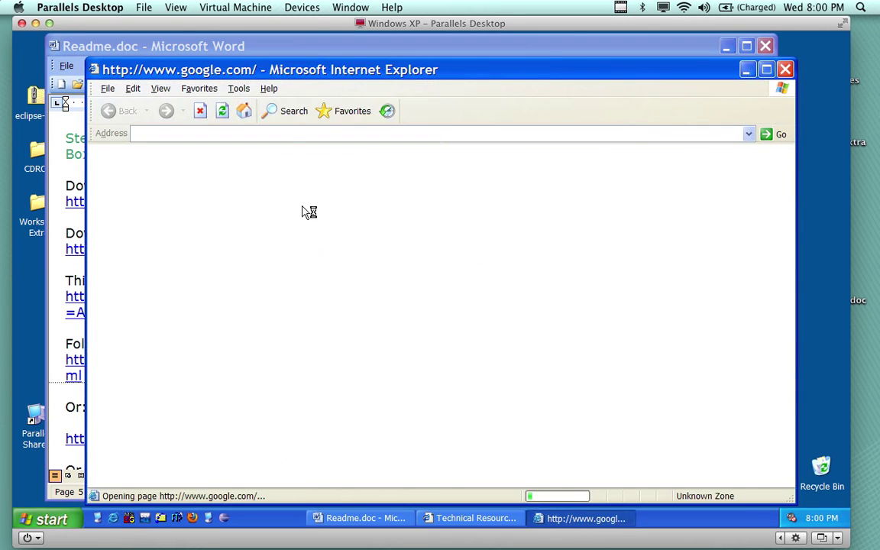
pyautogui.click(286, 135)
pyautogui.rightClick(286, 136)
pyautogui.click(306, 186)
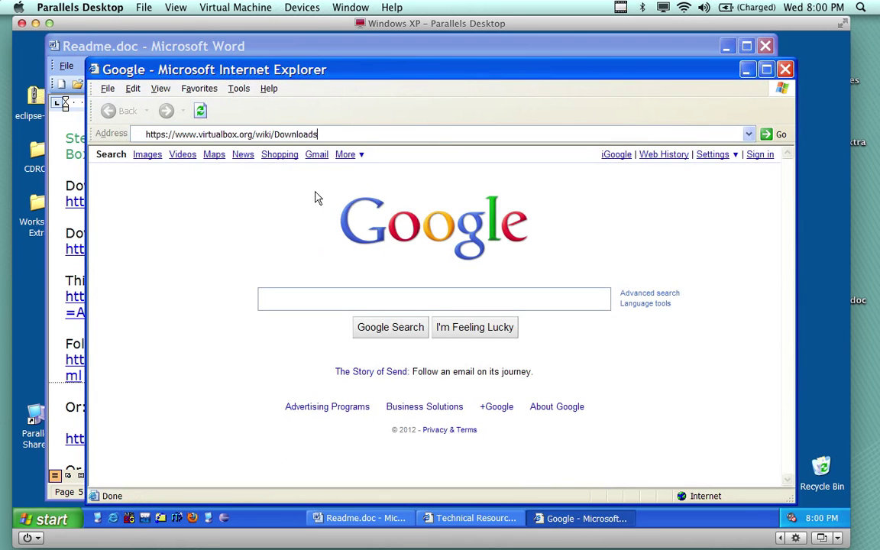
pyautogui.press('Return')
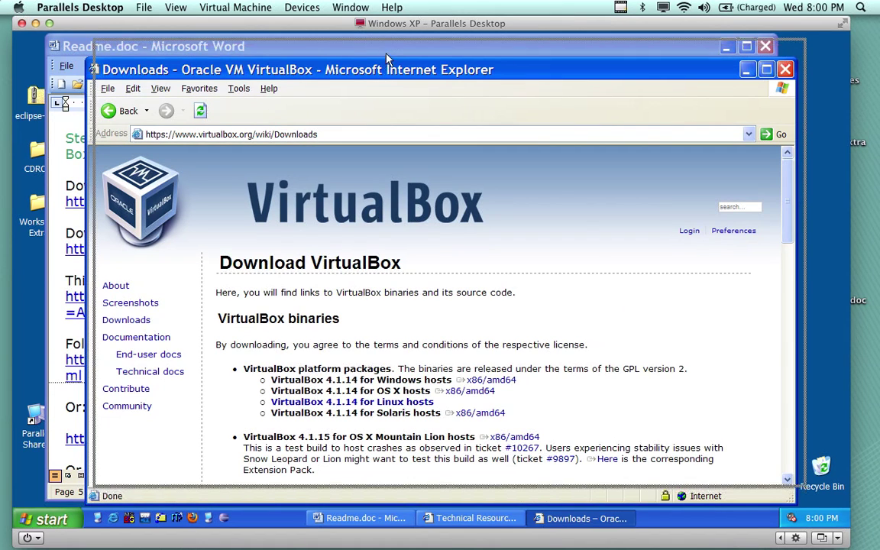
pyautogui.moveTo(384, 71); pyautogui.dragTo(393, 52)
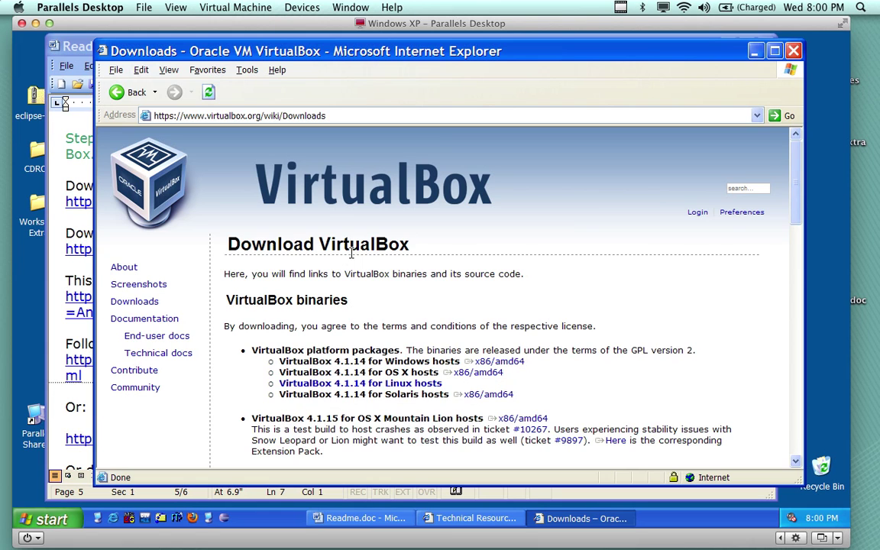
# Examine the VirtualBox platform packages for Windows, OS X and Linux hosts and the OS X Mountain Lion build.
pyautogui.scroll(-5, 351, 252)
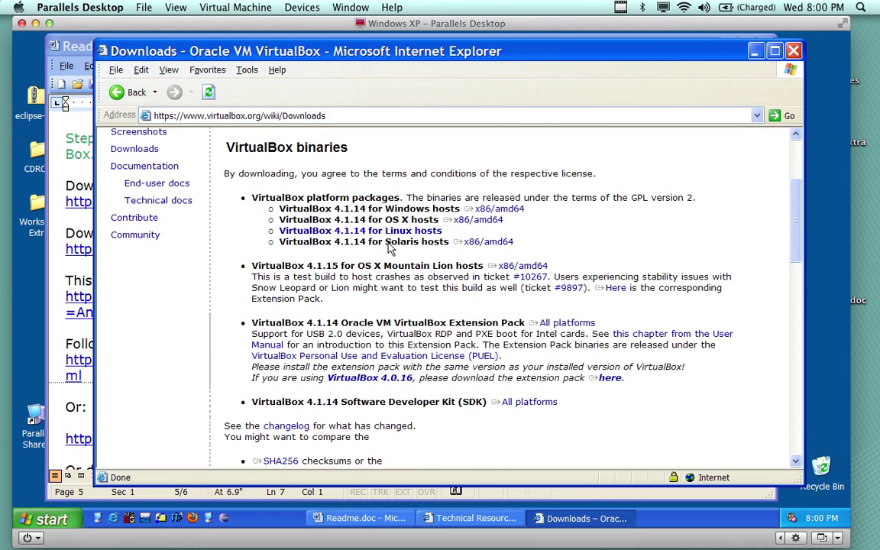
pyautogui.click(334, 232)
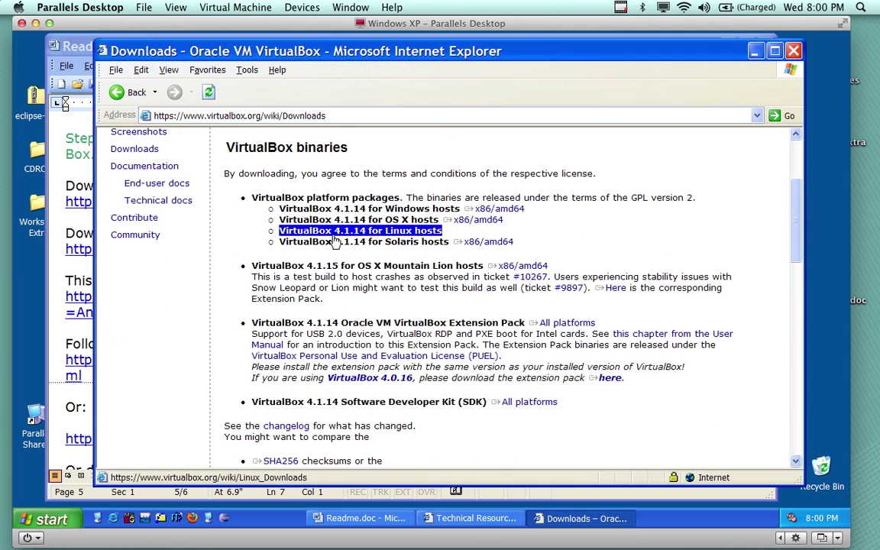
pyautogui.click(430, 230)
pyautogui.click(478, 221)
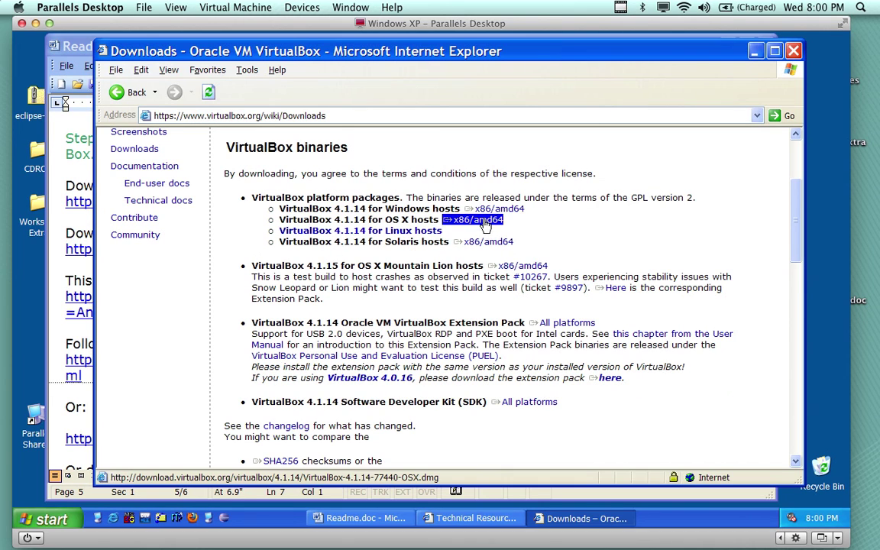
pyautogui.click(419, 230)
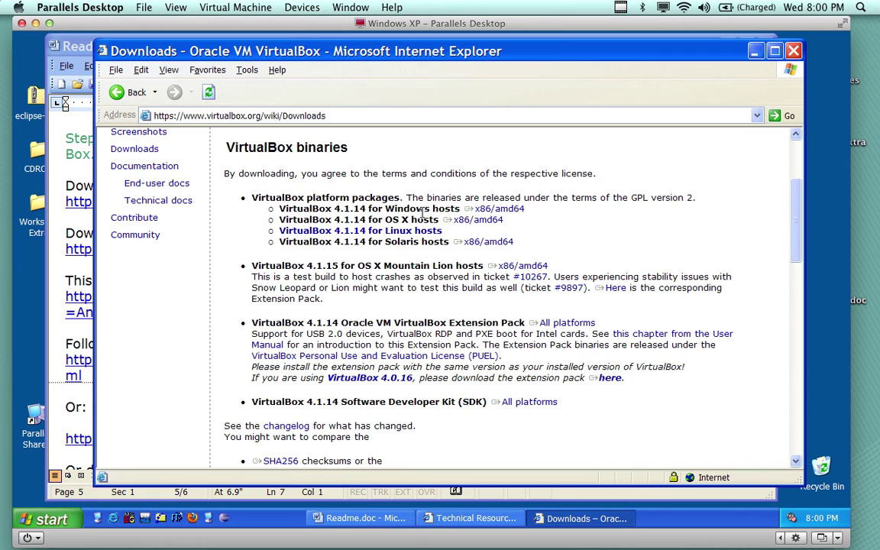
pyautogui.click(489, 211)
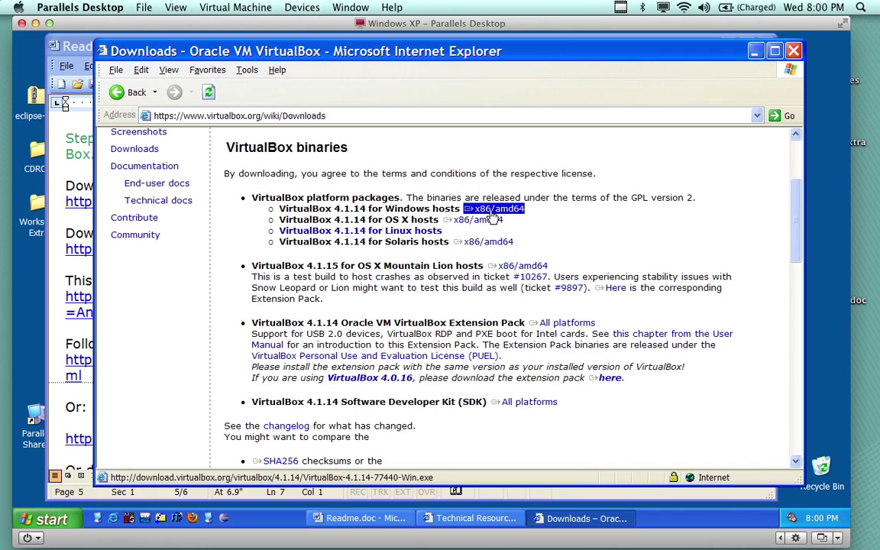
pyautogui.click(488, 220)
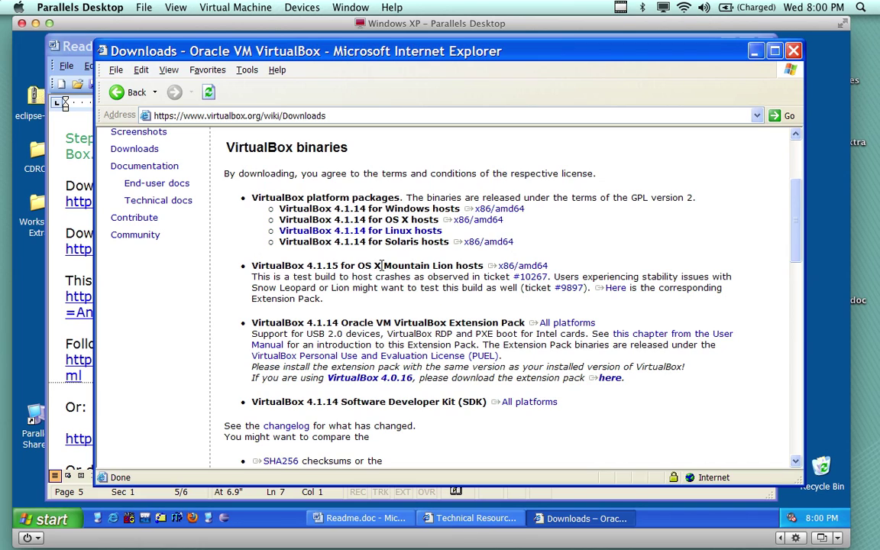
pyautogui.moveTo(358, 265); pyautogui.dragTo(428, 265)
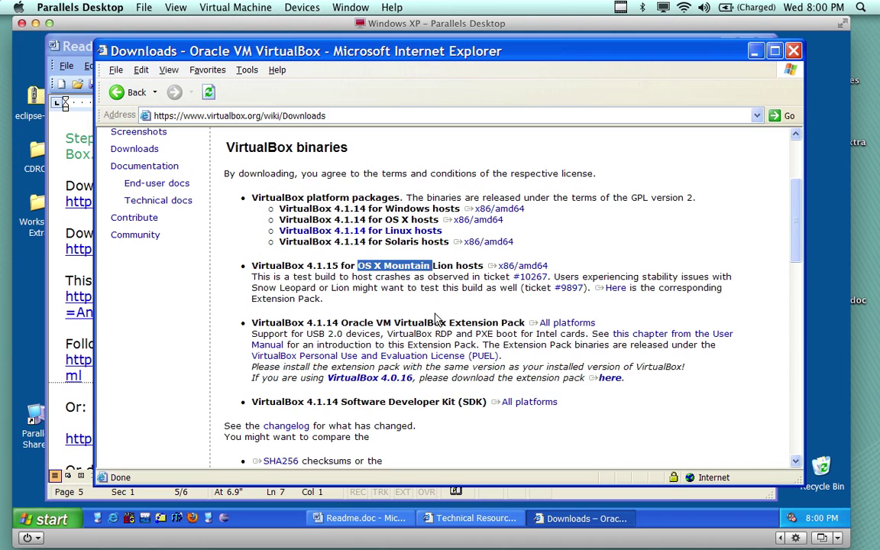
pyautogui.scroll(-1, 438, 321)
pyautogui.scroll(-2, 437, 321)
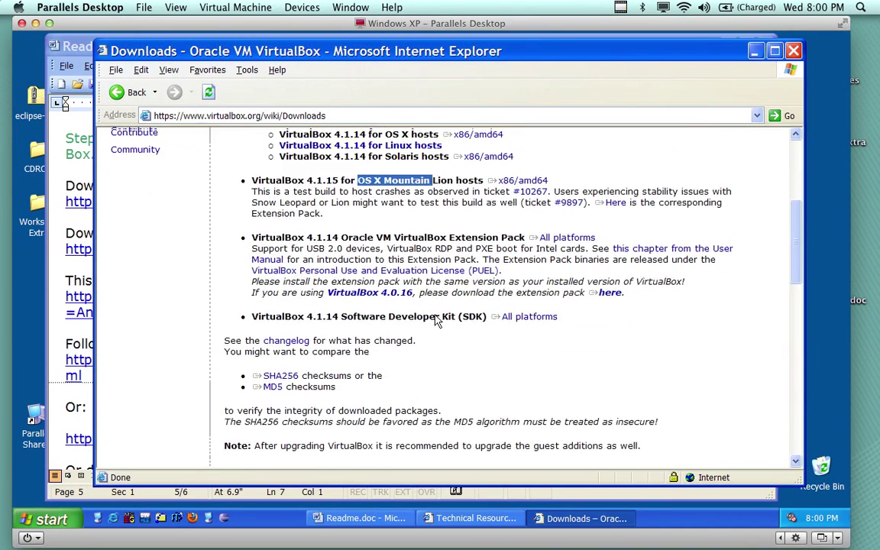
pyautogui.scroll(6, 439, 321)
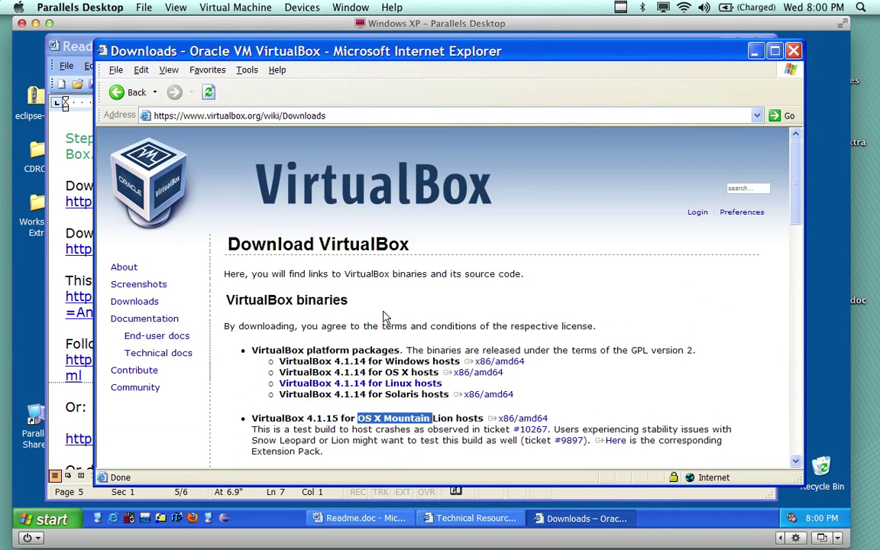
# Start saving the Windows installer VirtualBox-4.1.14-77440-Win.exe to the Desktop, and cancel the download.
pyautogui.click(488, 363)
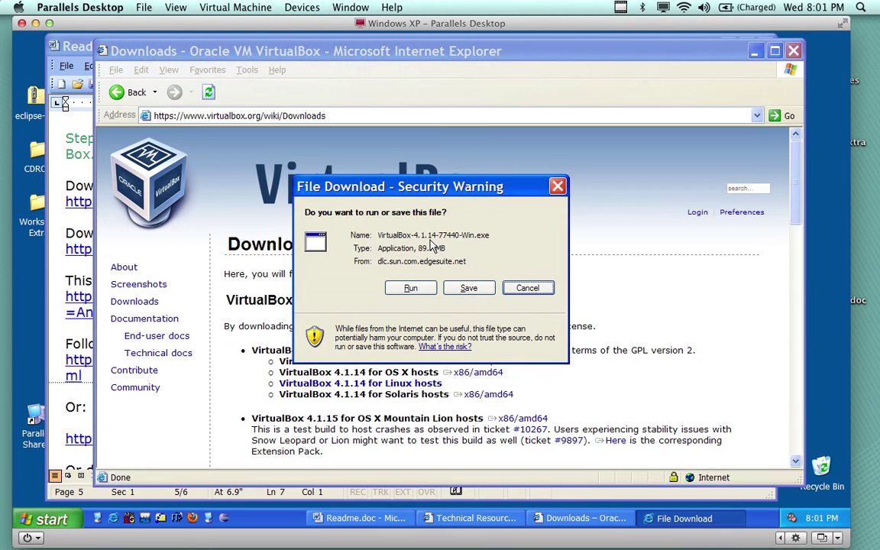
pyautogui.click(467, 288)
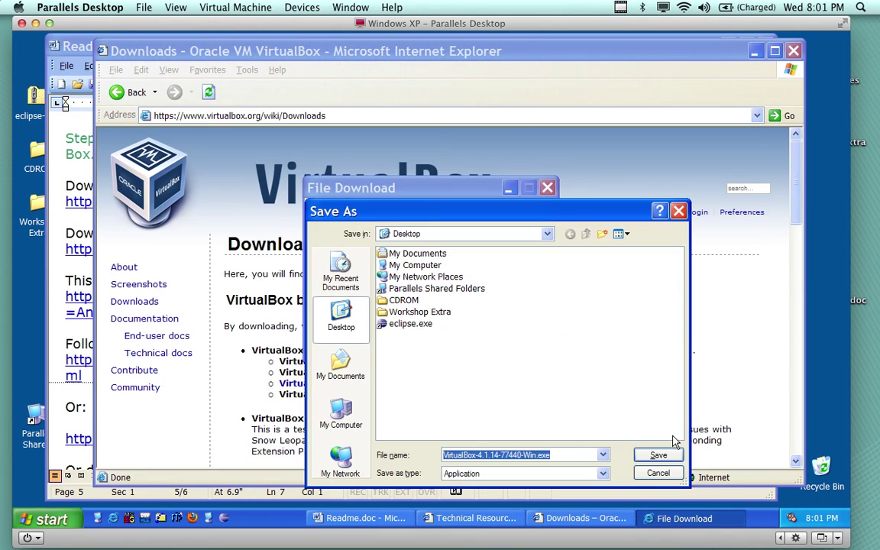
pyautogui.click(659, 456)
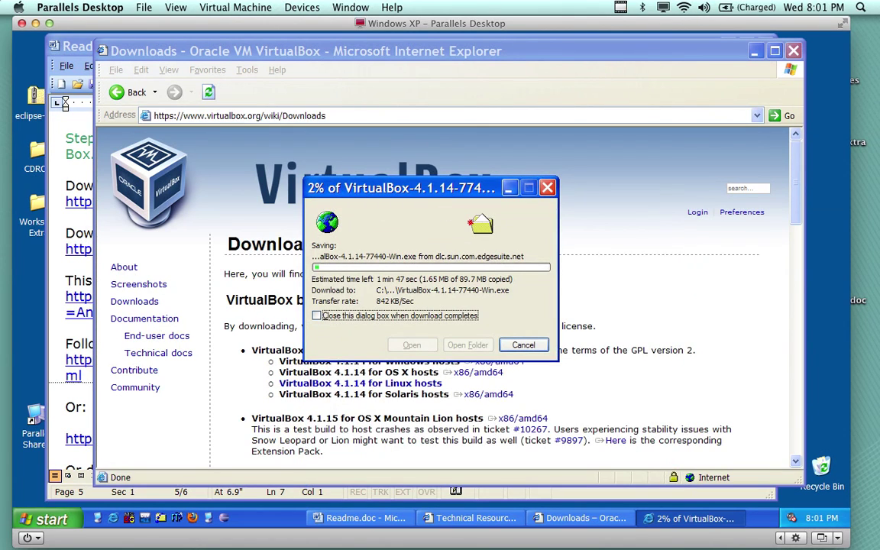
pyautogui.click(523, 345)
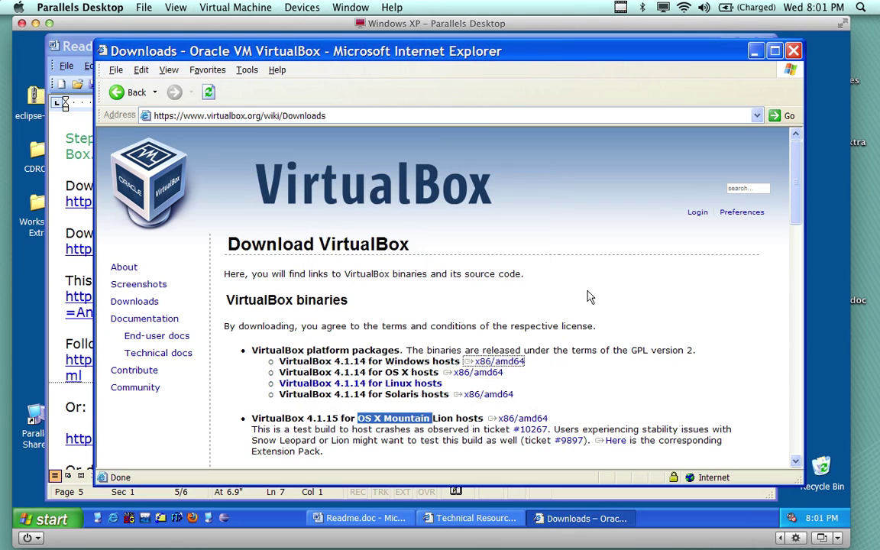
# Minimize the VirtualBox downloads browser window and reposition the Readme.doc window.
pyautogui.click(756, 52)
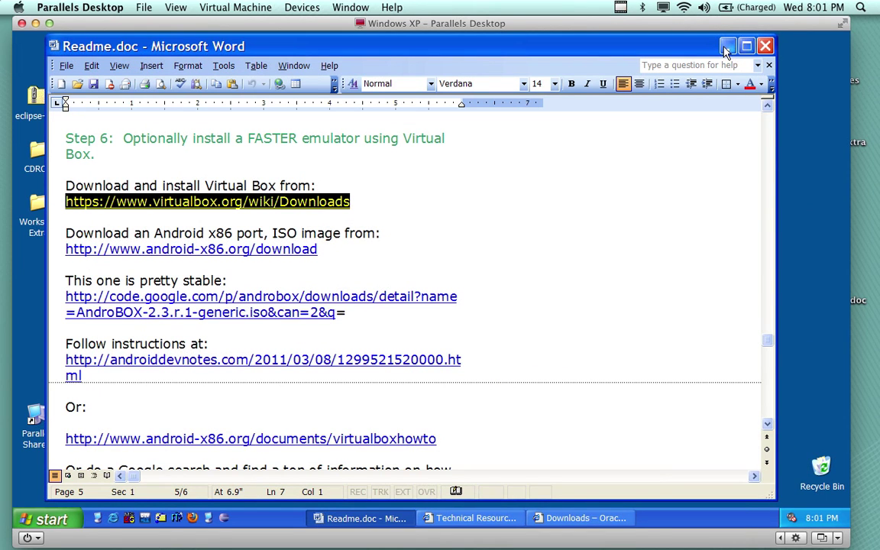
pyautogui.moveTo(608, 45); pyautogui.dragTo(650, 50)
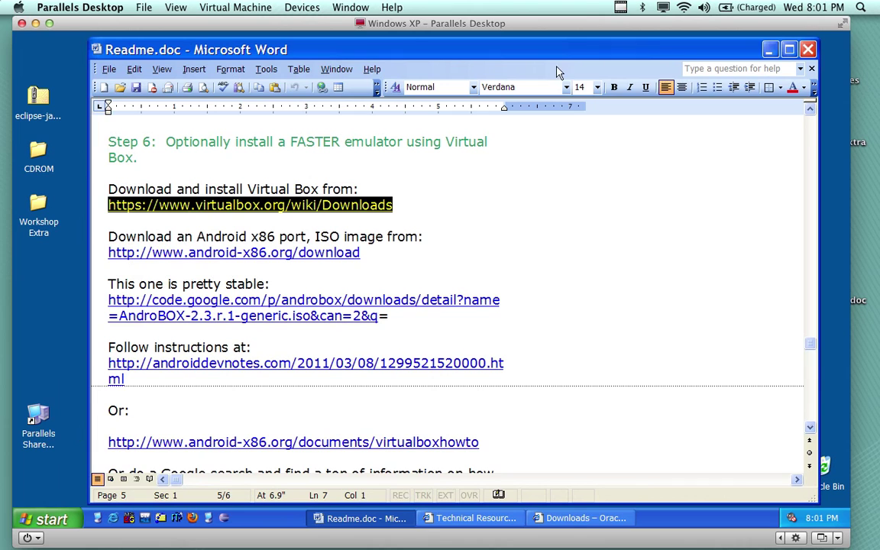
# Open the Workshop Extra folder on the desktop and run the installer VirtualBox-4.1.10-76836-Win.exe.
pyautogui.click(38, 208)
pyautogui.doubleClick(38, 214)
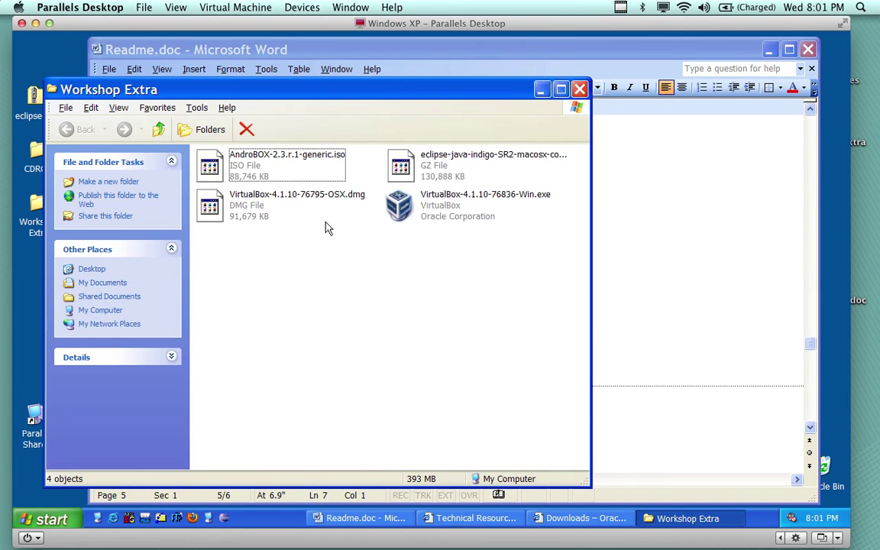
pyautogui.click(410, 211)
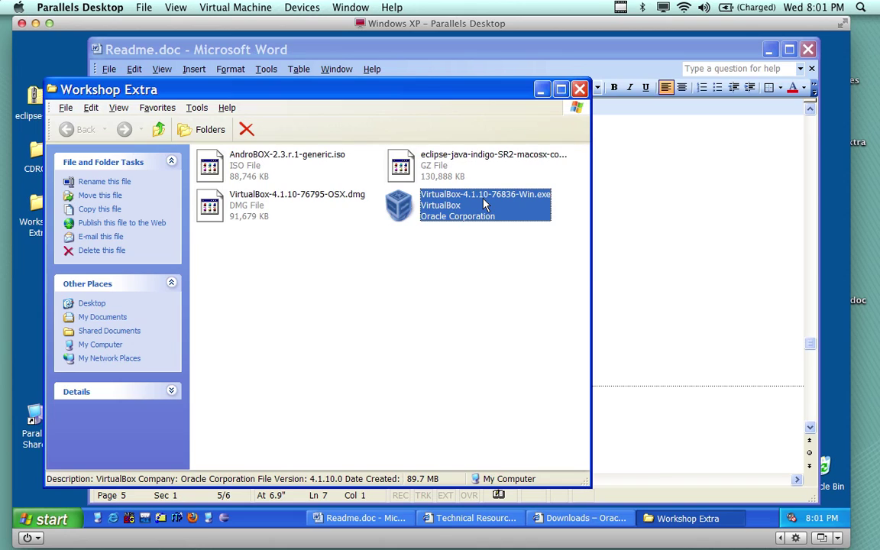
pyautogui.doubleClick(440, 201)
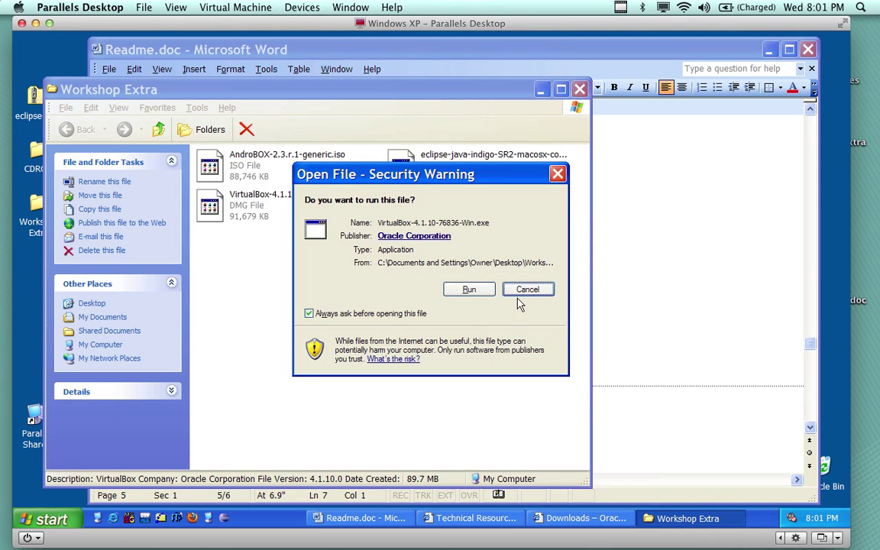
pyautogui.click(472, 293)
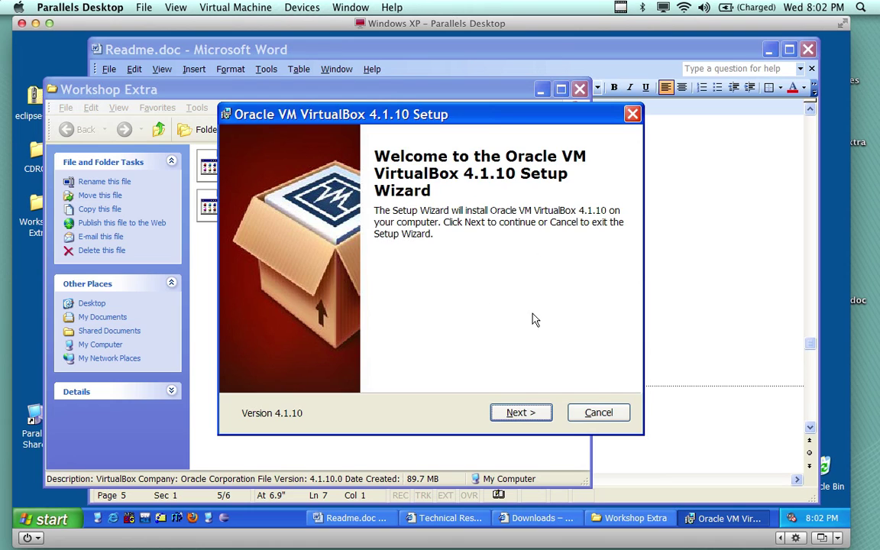
# Install VirtualBox 4.1.10 with the default features, location and both shortcuts, accepting the temporary network disconnection.
pyautogui.click(520, 412)
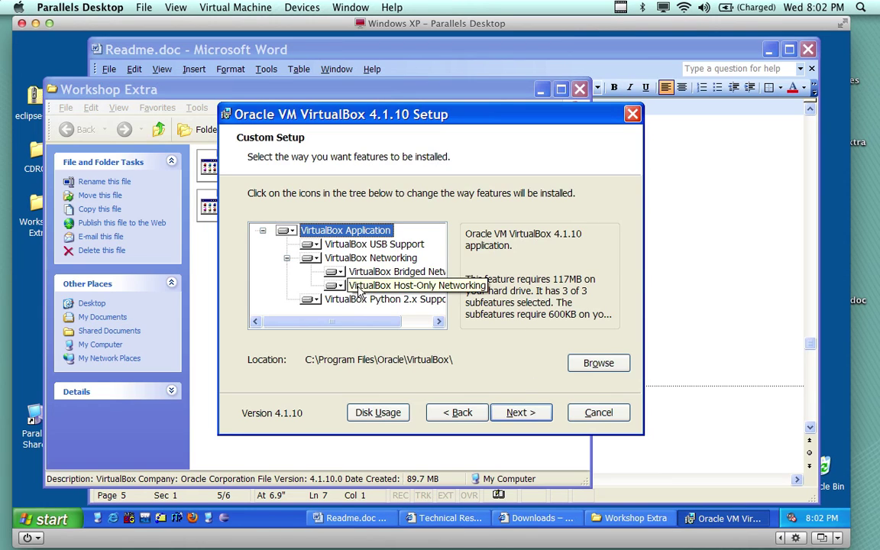
pyautogui.click(526, 418)
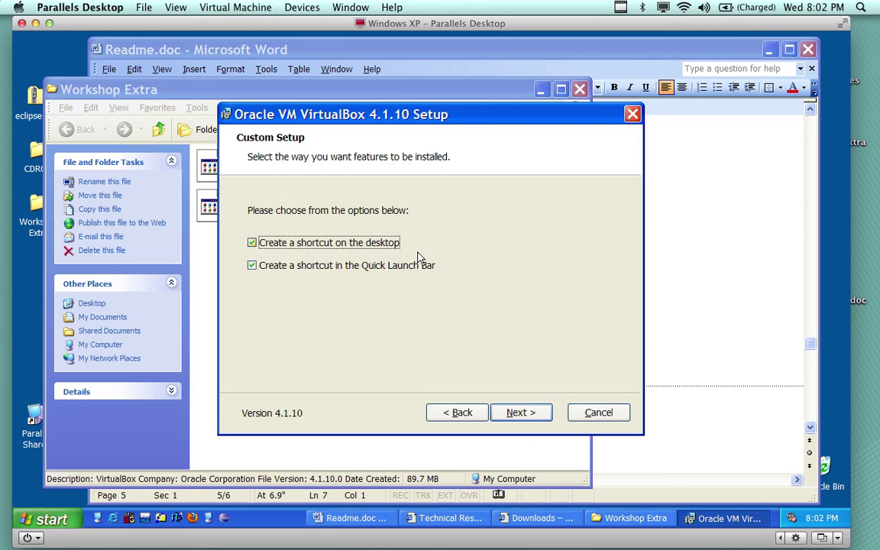
pyautogui.click(526, 418)
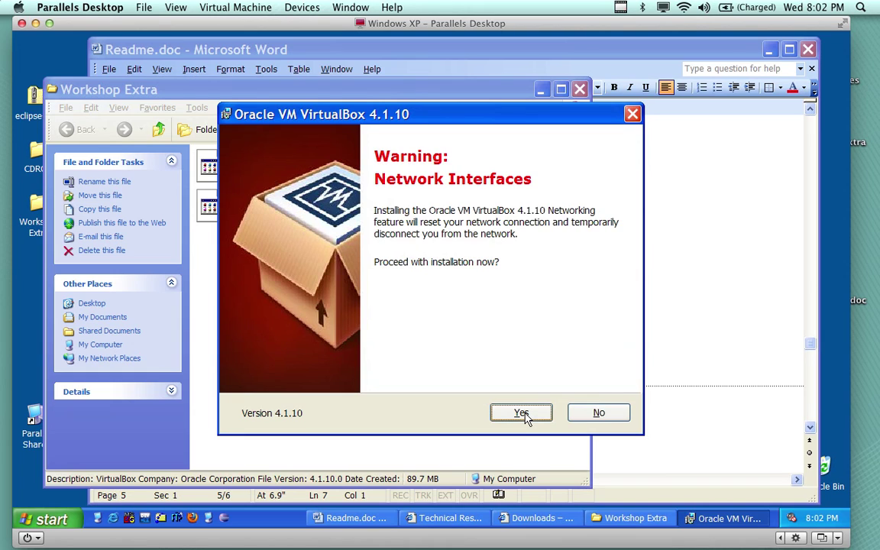
pyautogui.click(526, 417)
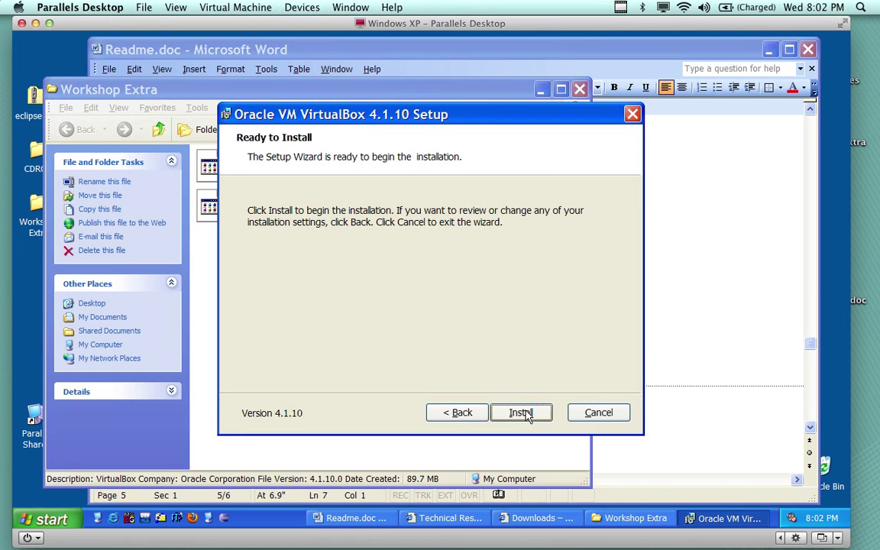
pyautogui.click(524, 416)
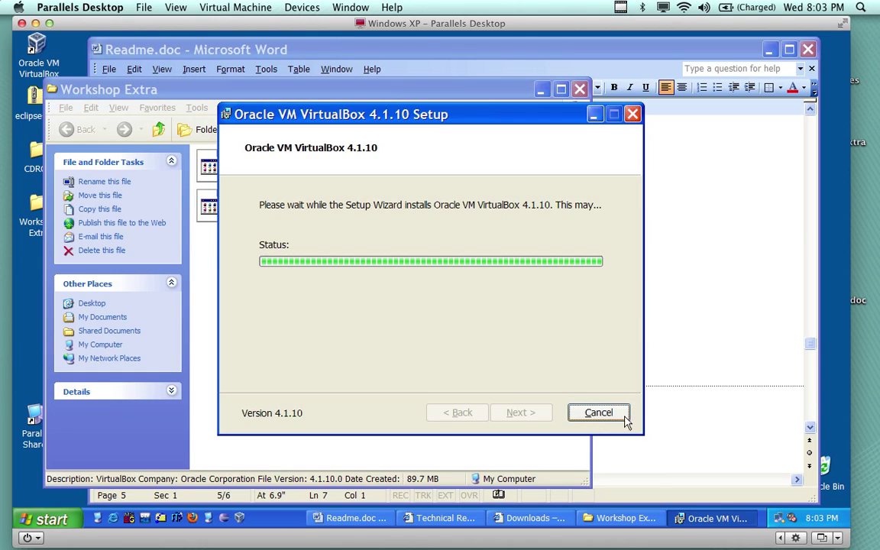
pyautogui.click(679, 313)
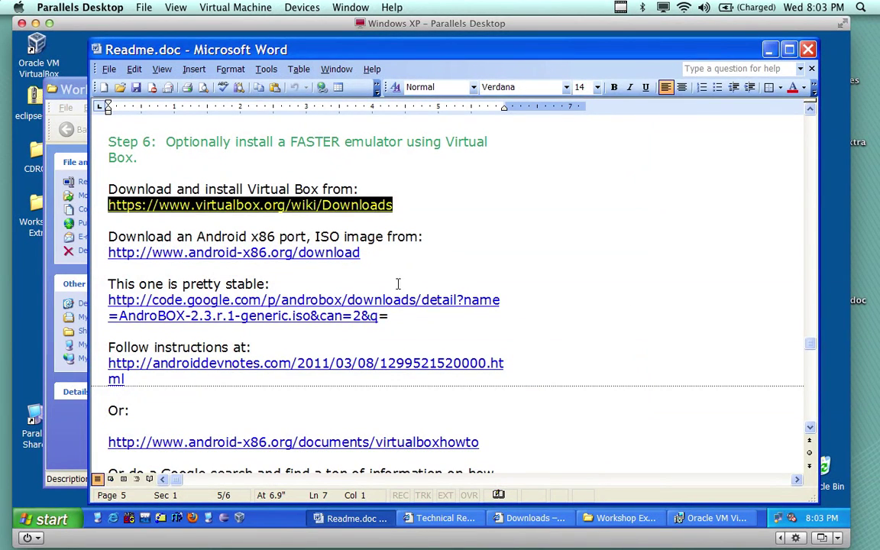
pyautogui.moveTo(379, 253); pyautogui.dragTo(99, 253)
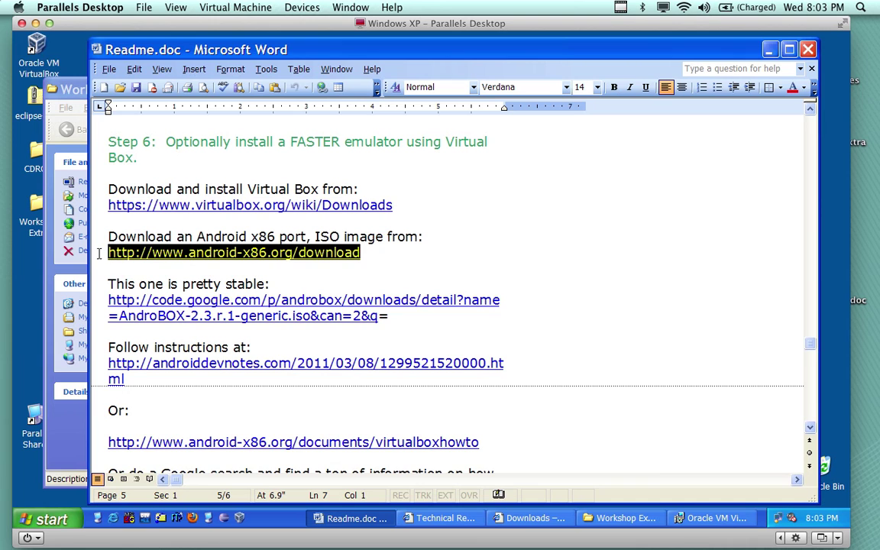
pyautogui.rightClick(220, 253)
pyautogui.click(241, 272)
# Switch to the Internet Explorer window showing Technical Resources and load the copied Android-x86 download address.
pyautogui.click(441, 517)
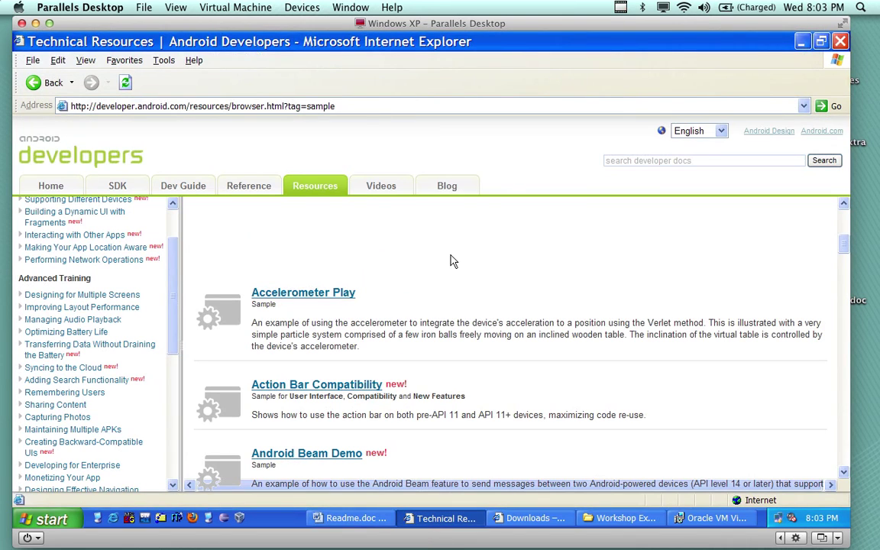
pyautogui.click(324, 110)
pyautogui.rightClick(310, 107)
pyautogui.click(342, 156)
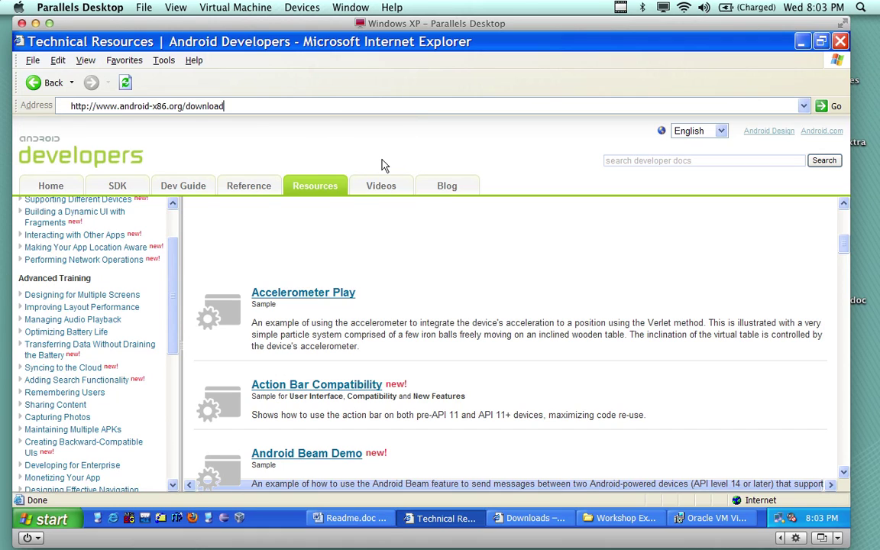
pyautogui.press('Return')
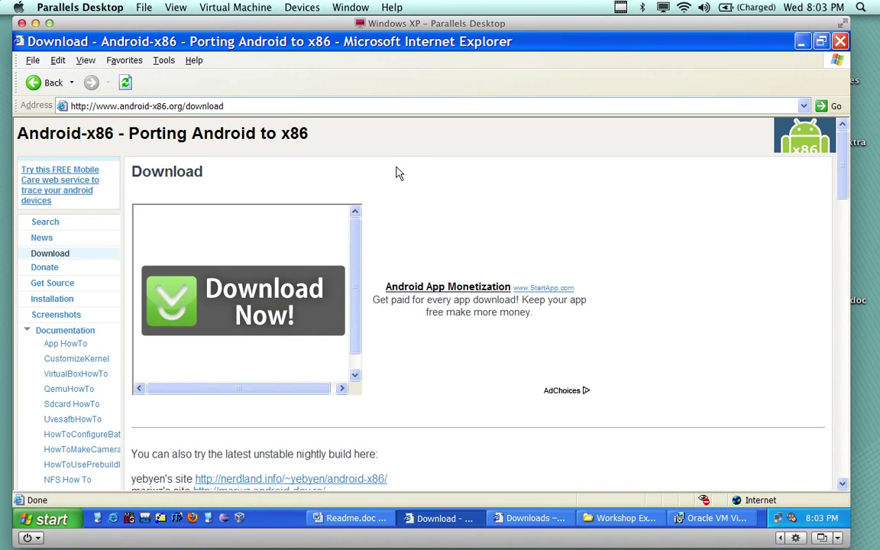
# Examine the Android-x86 ISO images offered for versions 2.2-r2, 2.3-RC1, 3.2-RC2 and 4.0-RC1 and the hardware each targets.
pyautogui.scroll(-8, 456, 190)
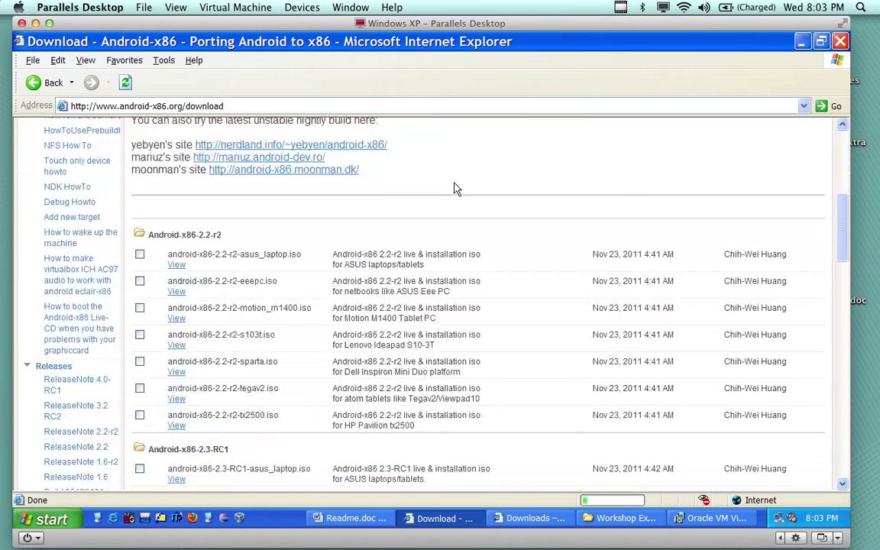
pyautogui.scroll(-1, 455, 190)
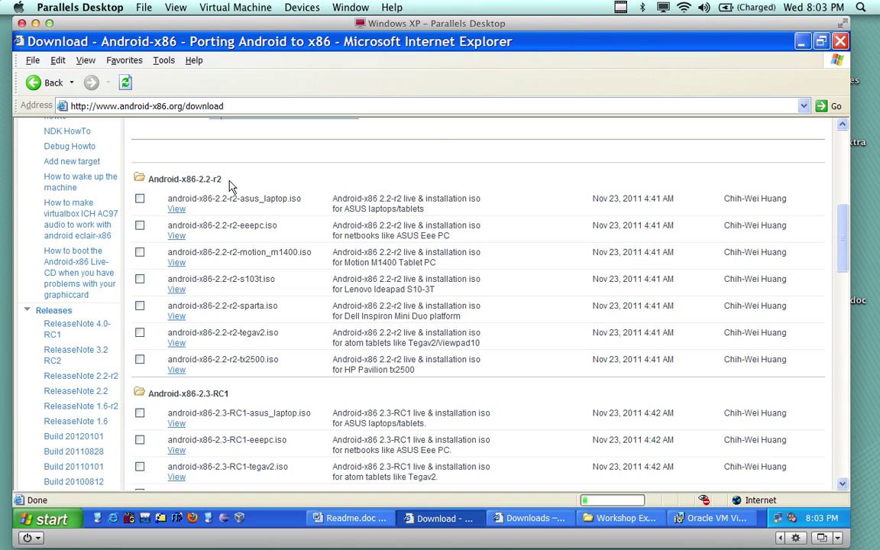
pyautogui.moveTo(198, 178); pyautogui.dragTo(224, 179)
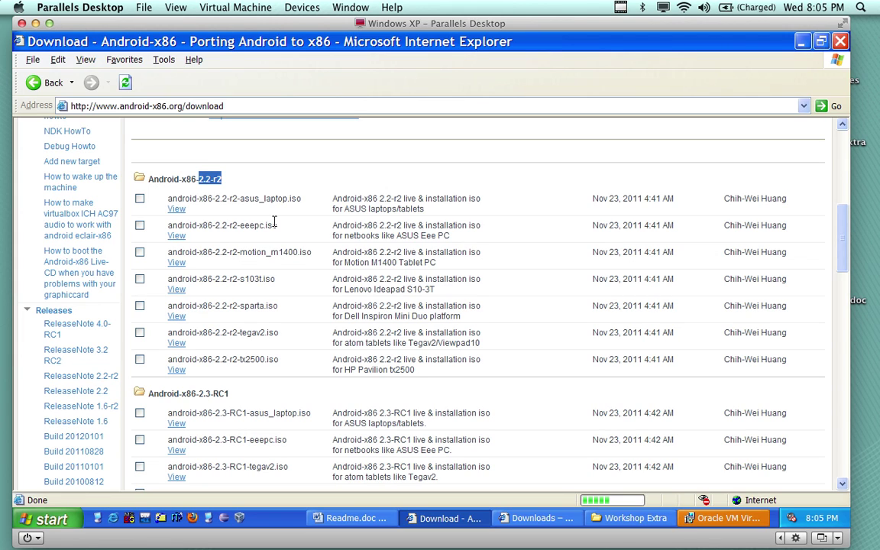
pyautogui.scroll(-4, 271, 229)
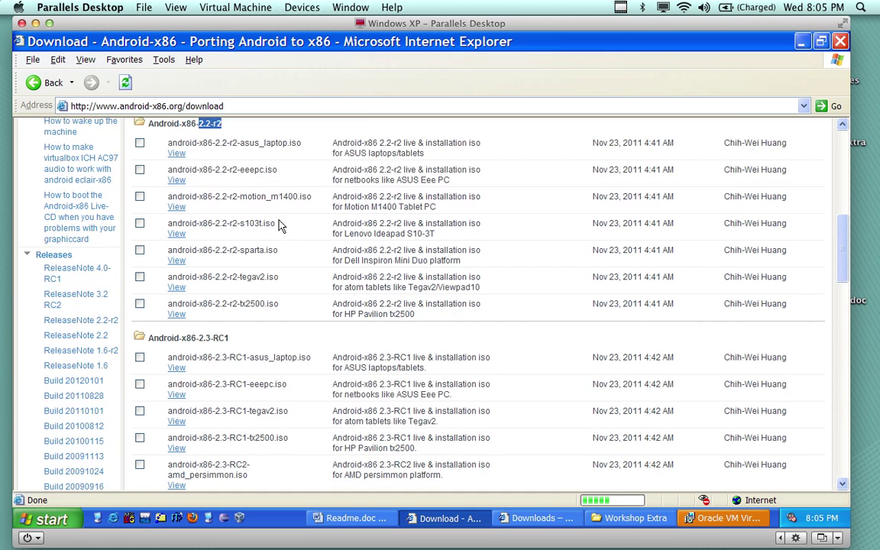
pyautogui.doubleClick(257, 248)
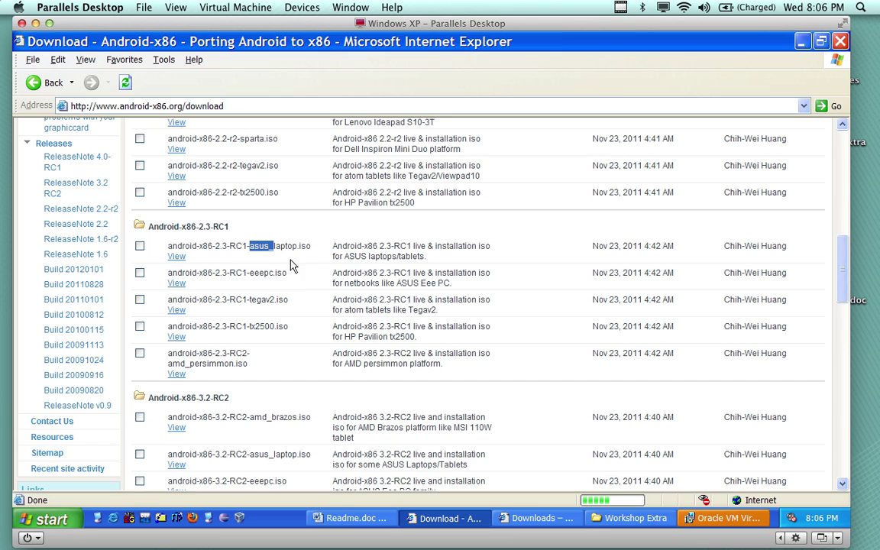
pyautogui.scroll(-4, 279, 300)
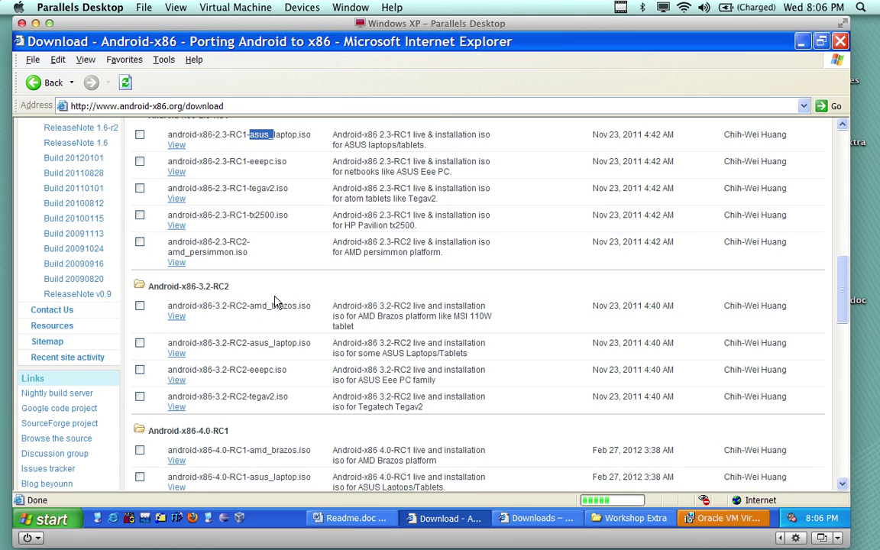
pyautogui.moveTo(250, 313); pyautogui.dragTo(278, 313)
pyautogui.scroll(-5, 278, 310)
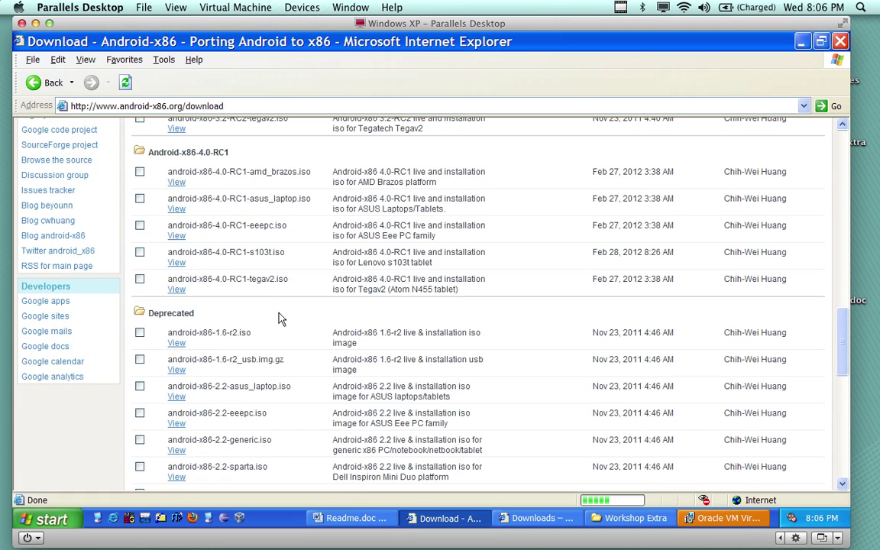
pyautogui.scroll(4, 278, 319)
pyautogui.scroll(12, 279, 319)
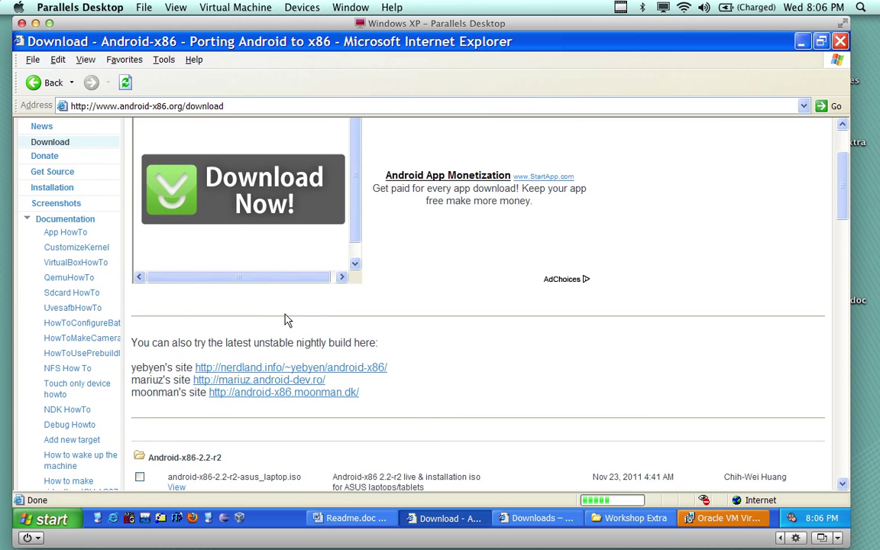
# Close the VirtualBox downloads page, Readme.doc after reviewing the rest of Step 6, and the Android-x86 download page.
pyautogui.click(551, 524)
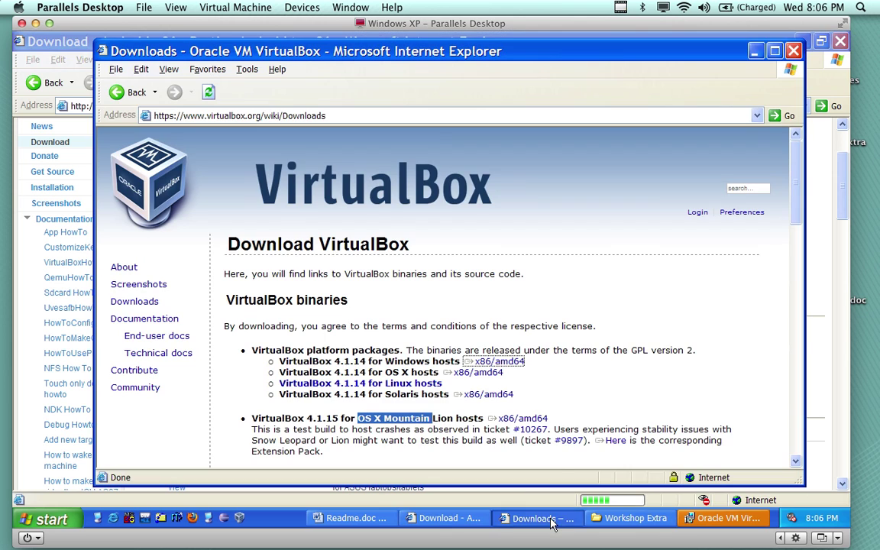
pyautogui.click(794, 51)
pyautogui.click(355, 518)
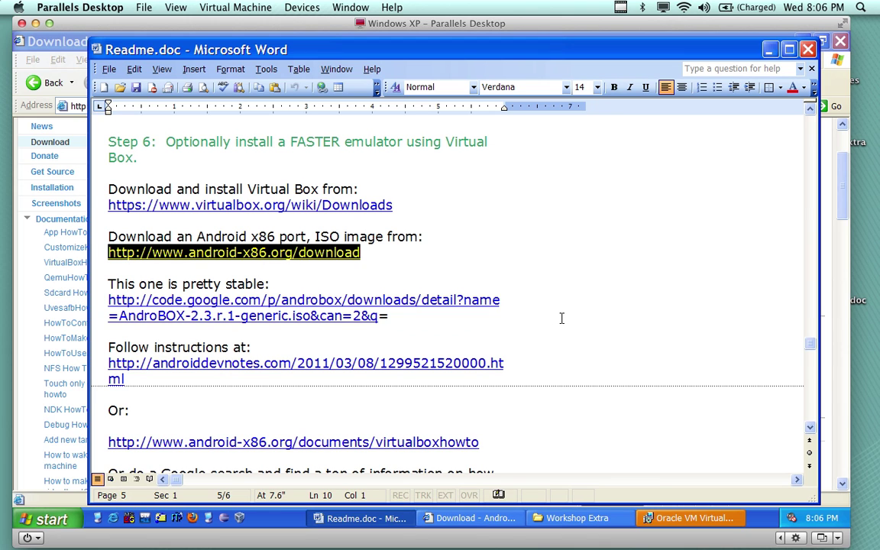
pyautogui.scroll(-2, 561, 318)
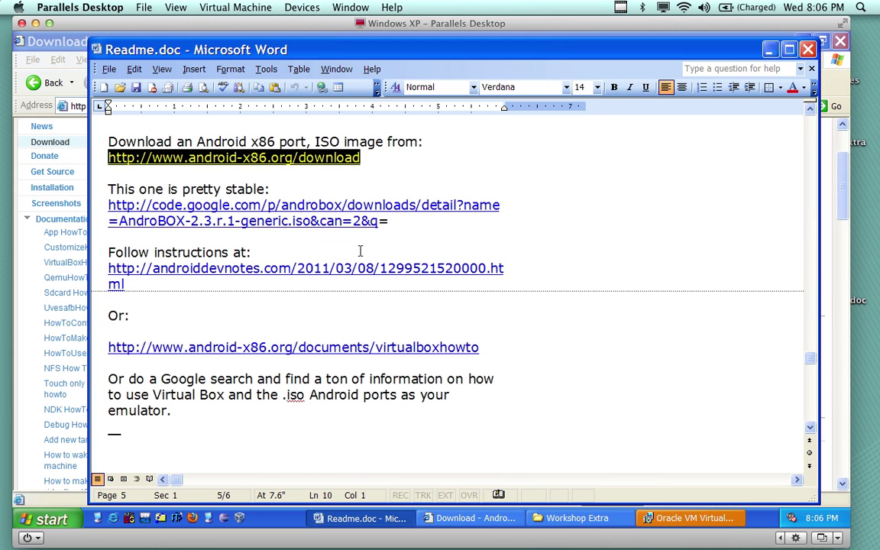
pyautogui.click(807, 50)
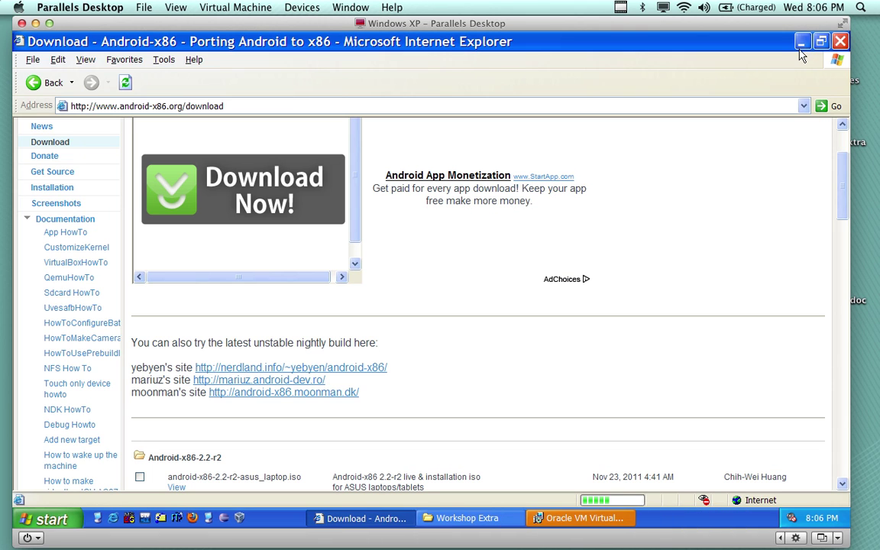
pyautogui.click(842, 43)
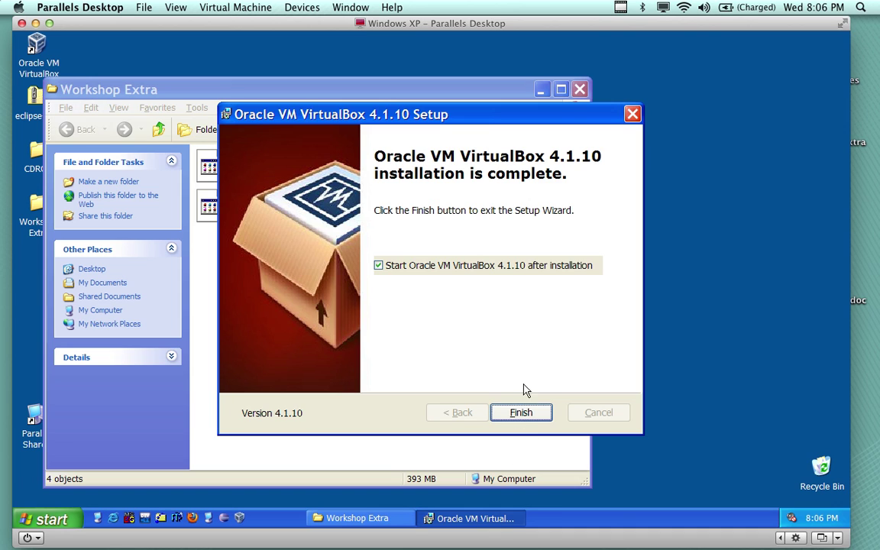
# Finish the VirtualBox setup with the program started, and reposition the VirtualBox Manager window, dismissing the update notice.
pyautogui.click(522, 415)
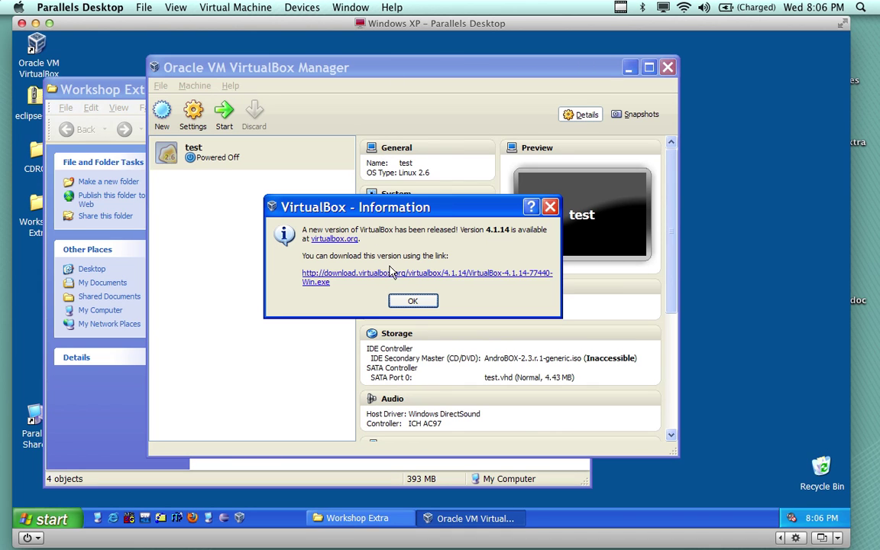
pyautogui.click(410, 302)
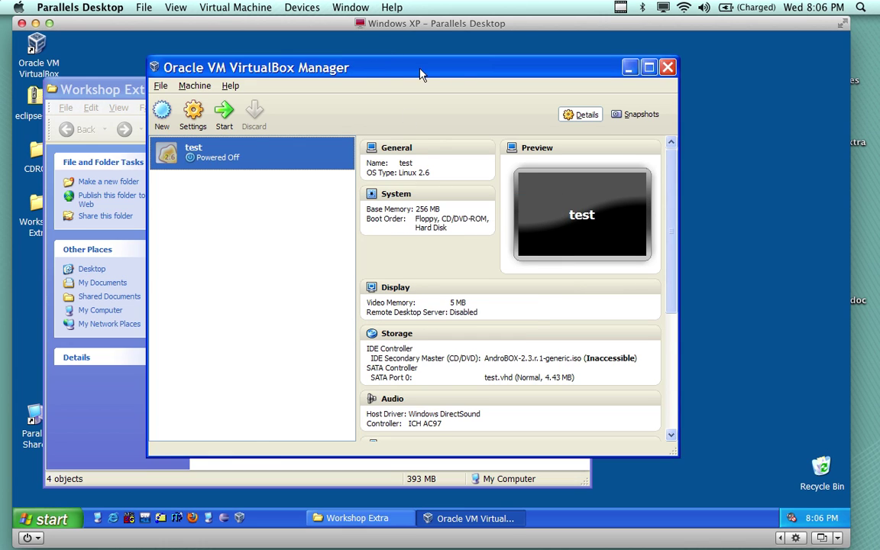
pyautogui.moveTo(384, 70); pyautogui.dragTo(501, 51)
# Select AndroBOX-2.3.r.1-generic.iso in the Workshop Extra folder and reposition the folder window beside VirtualBox Manager.
pyautogui.moveTo(200, 92); pyautogui.dragTo(260, 69)
pyautogui.click(495, 153)
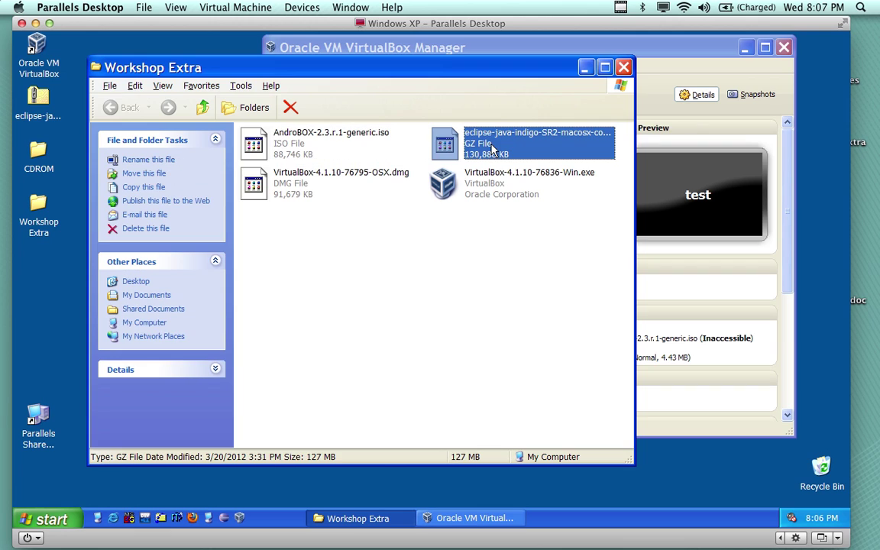
pyautogui.click(332, 145)
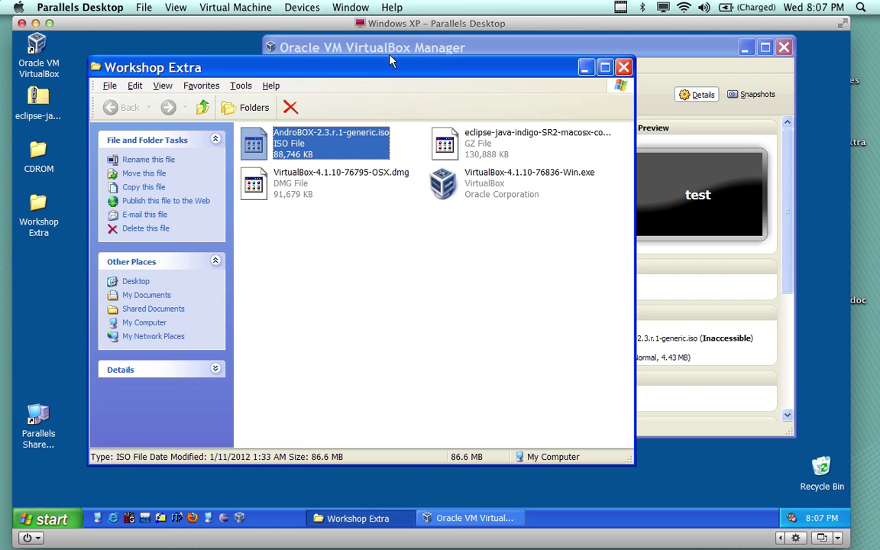
pyautogui.moveTo(186, 67); pyautogui.dragTo(142, 58)
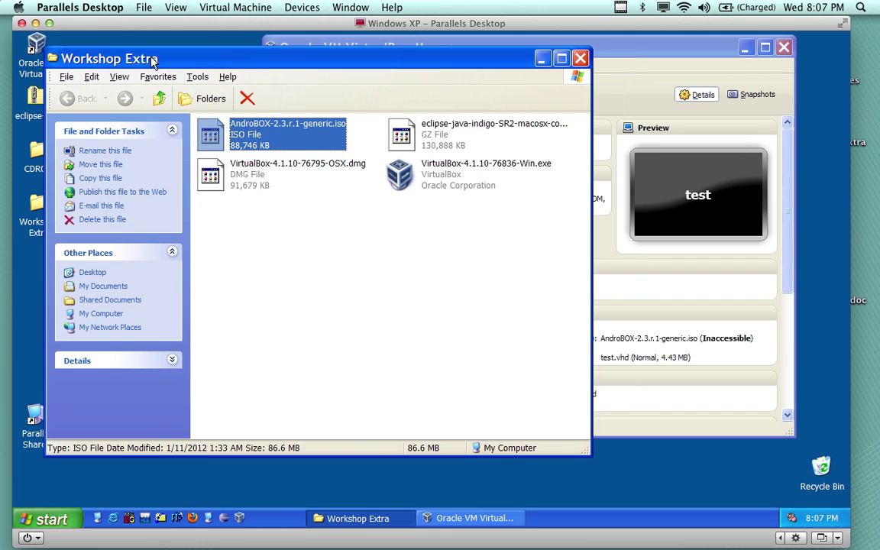
# Bring VirtualBox Manager to the front and close it, and minimize the Workshop Extra folder window.
pyautogui.click(342, 46)
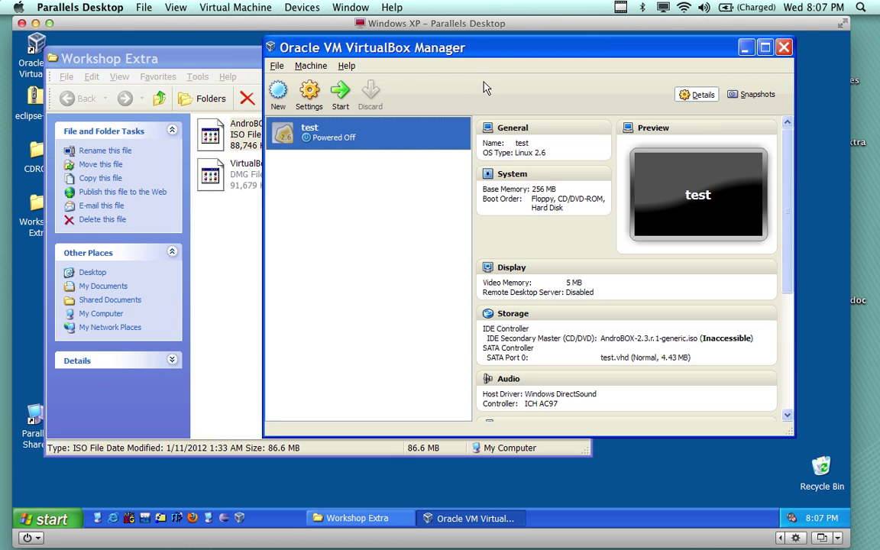
pyautogui.click(783, 48)
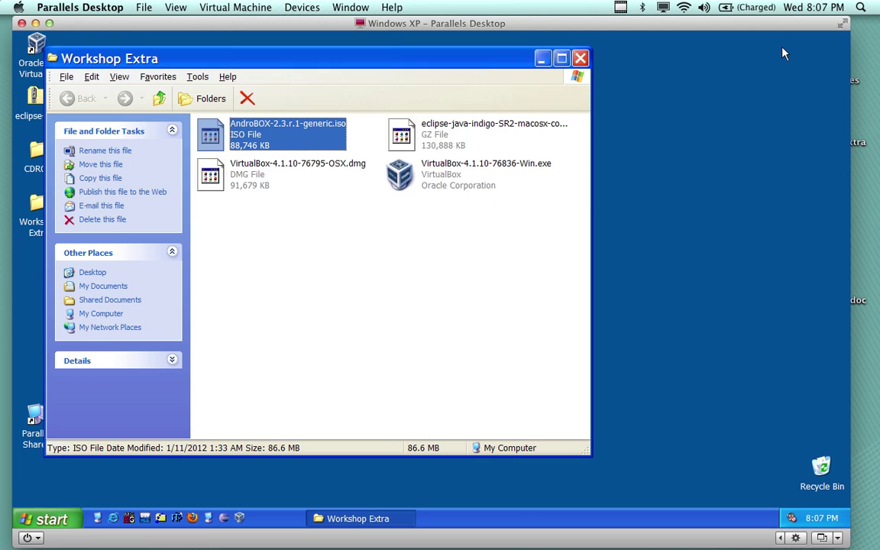
pyautogui.click(546, 57)
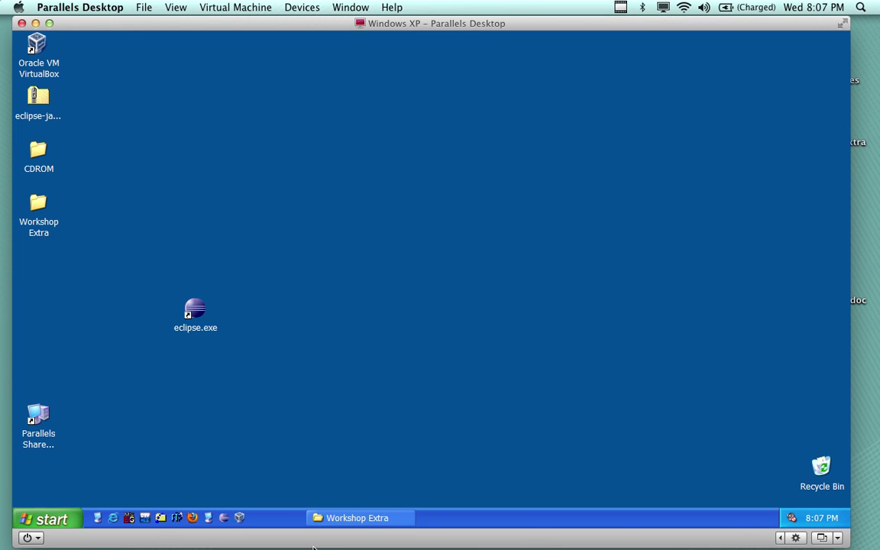
# Reopen VirtualBox Manager and remove the existing test virtual machine from the list without deleting its files.
pyautogui.moveTo(321, 527)
pyautogui.click(239, 517)
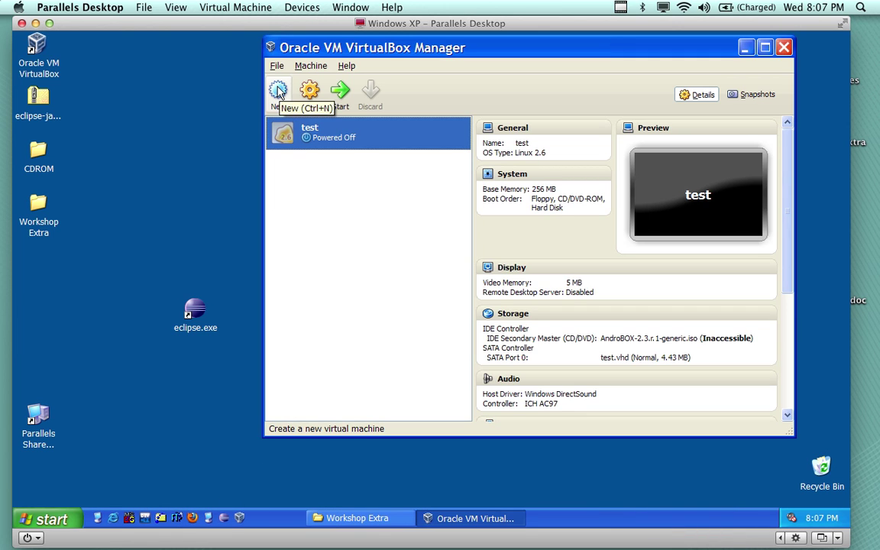
pyautogui.moveTo(343, 47); pyautogui.dragTo(302, 52)
pyautogui.rightClick(282, 143)
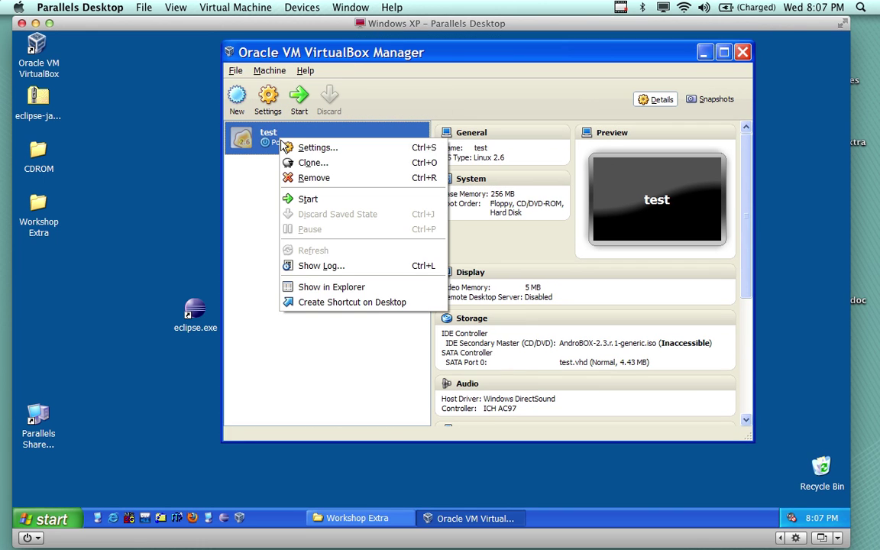
pyautogui.click(312, 177)
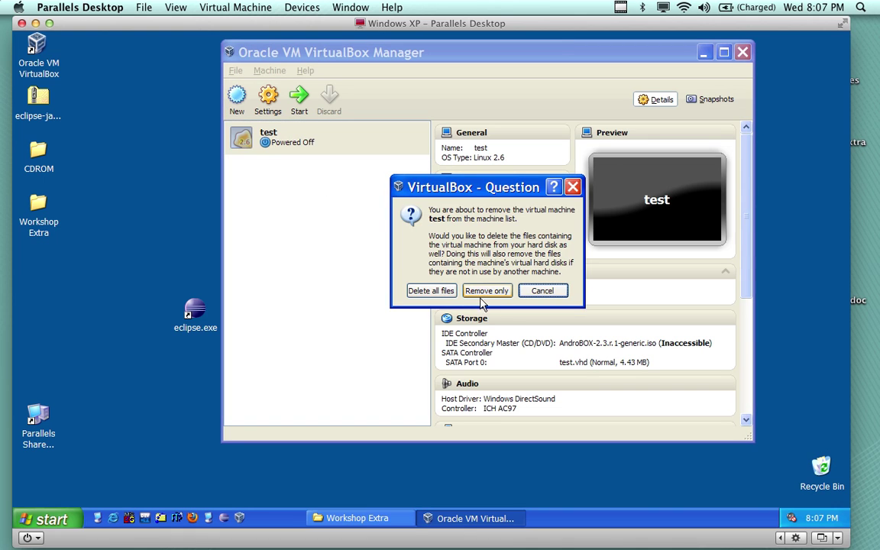
pyautogui.click(494, 297)
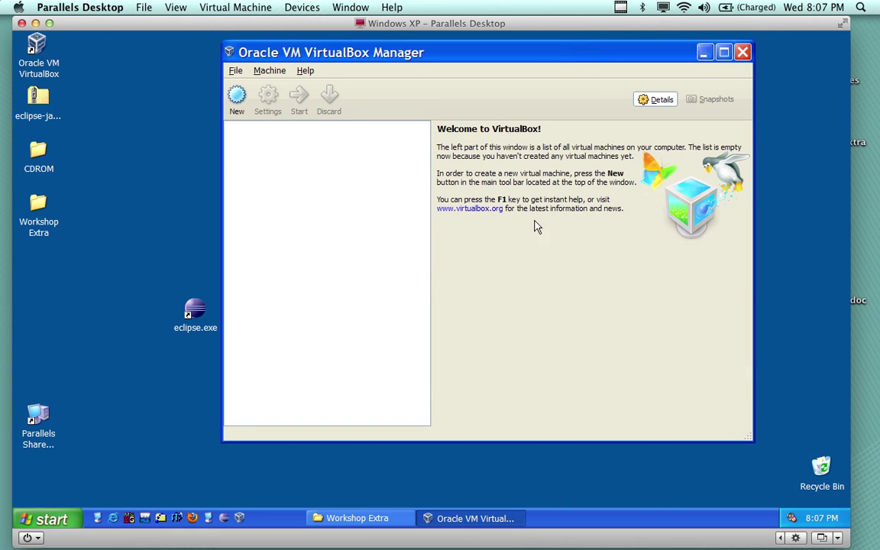
# Reposition the VirtualBox Manager window and line up the eclipse.exe shortcut beneath the Workshop Extra folder on the desktop.
pyautogui.moveTo(547, 61); pyautogui.dragTo(527, 61)
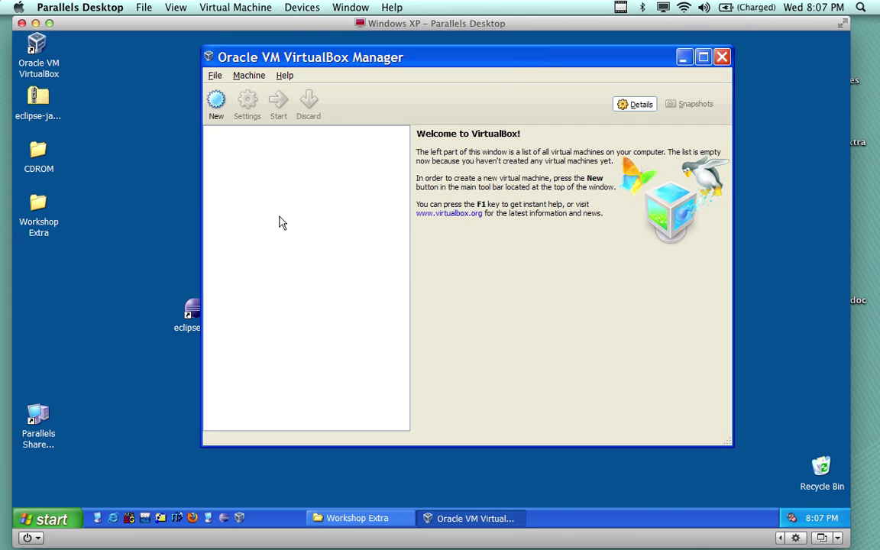
pyautogui.moveTo(189, 316); pyautogui.dragTo(41, 257)
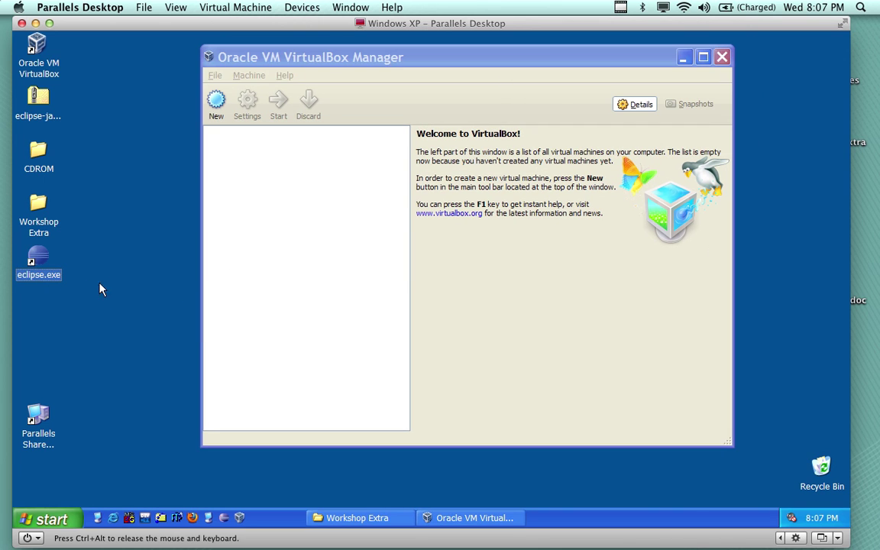
pyautogui.moveTo(328, 68); pyautogui.dragTo(301, 71)
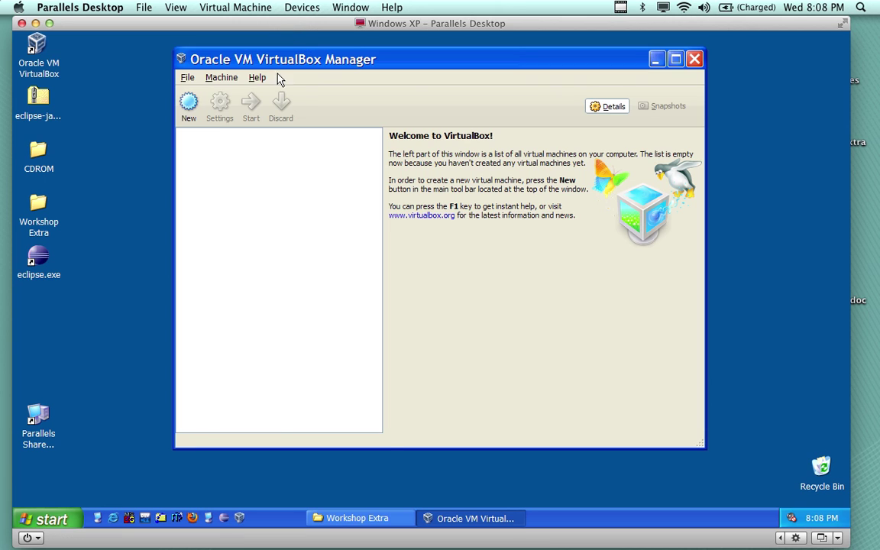
# Start a new virtual machine named test with operating system Linux and version Linux 2.6.
pyautogui.click(193, 109)
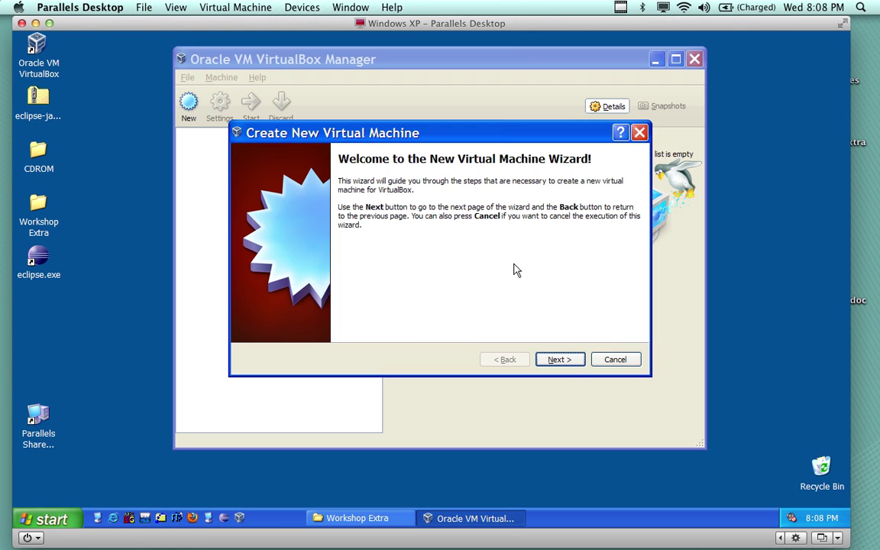
pyautogui.click(557, 361)
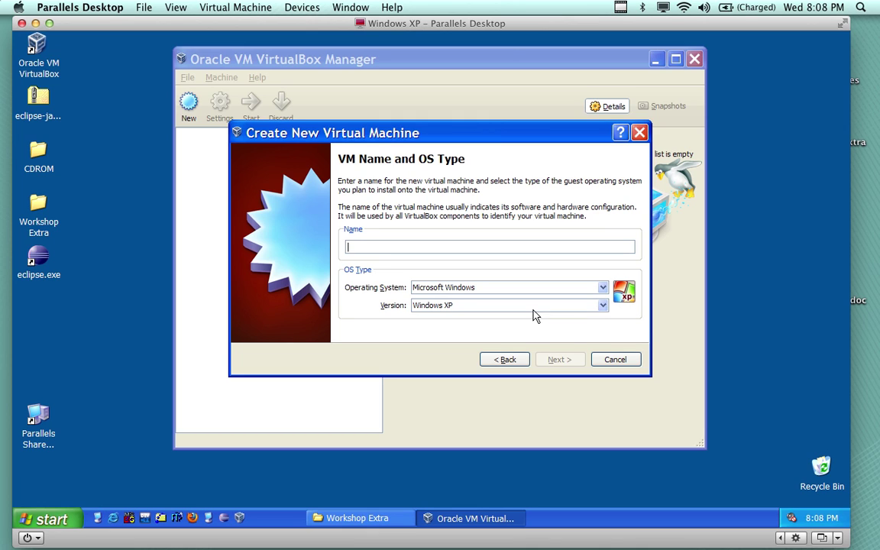
pyautogui.write('test')
pyautogui.click(603, 287)
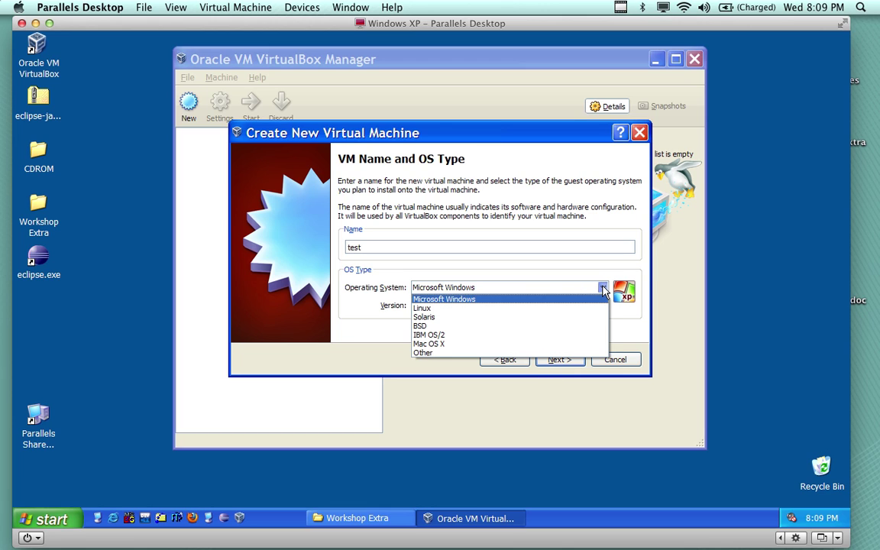
pyautogui.click(458, 309)
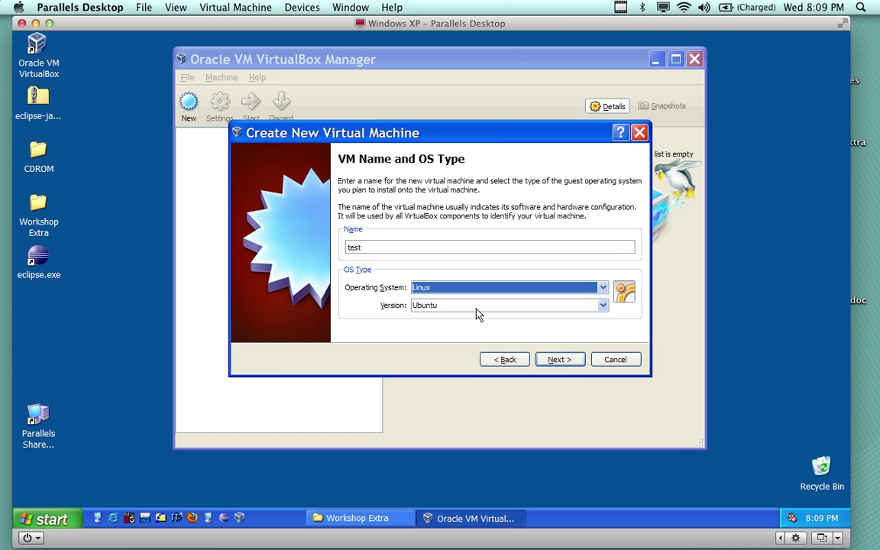
pyautogui.click(602, 304)
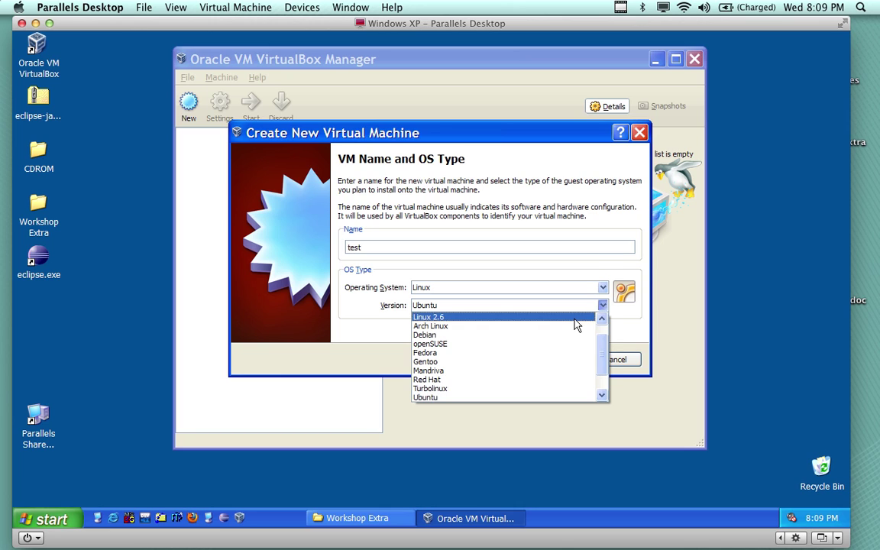
pyautogui.click(577, 317)
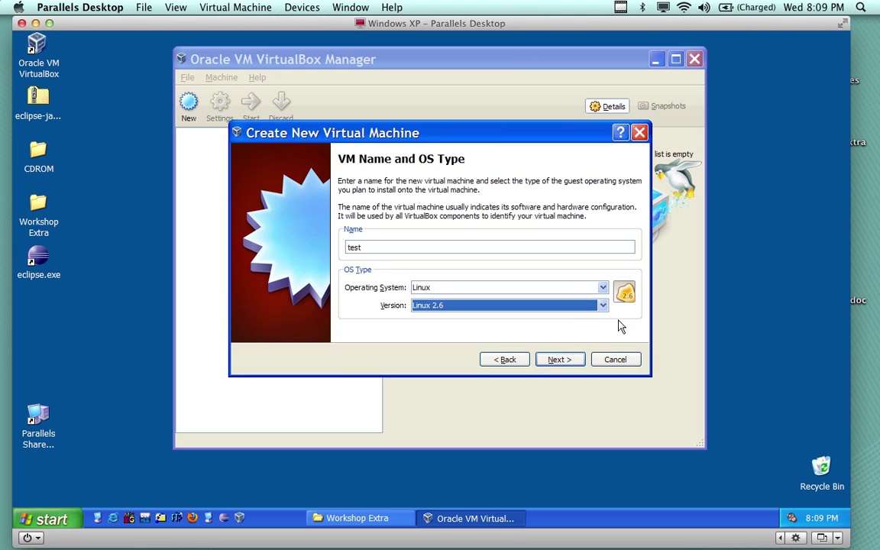
pyautogui.click(602, 306)
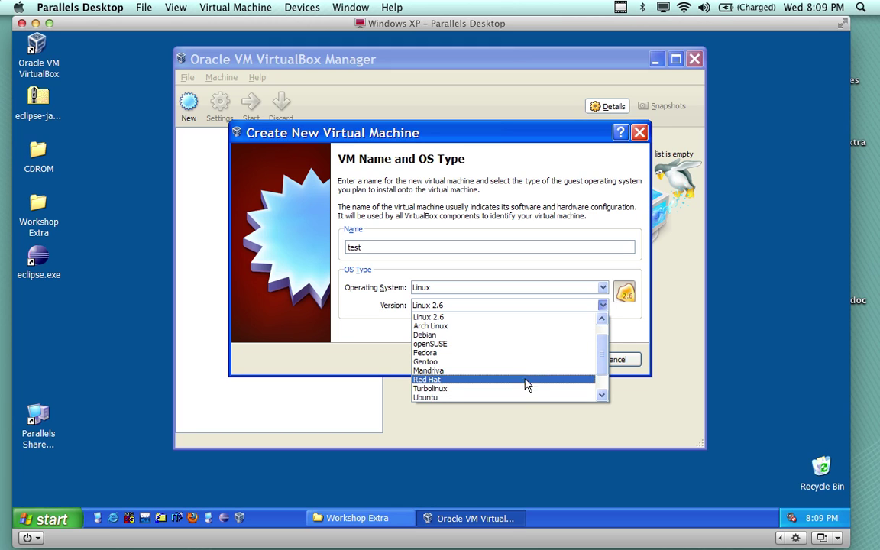
pyautogui.click(504, 316)
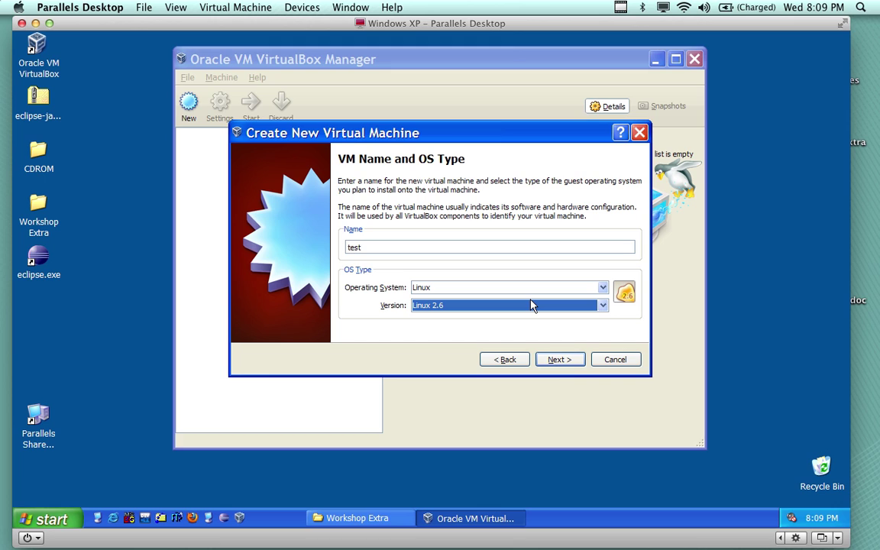
pyautogui.click(561, 362)
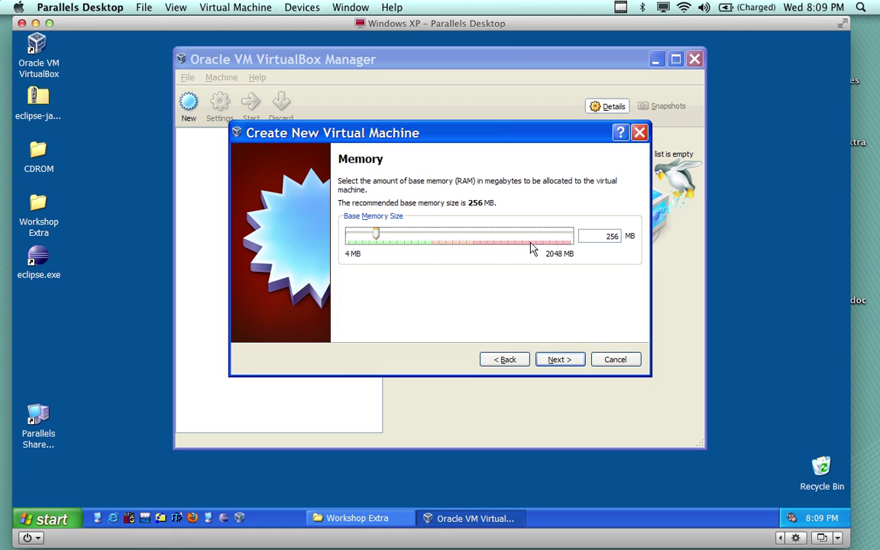
# Accept 256 MB of base memory and, after trying the existing test.vhd, choose to create a new start-up hard disk.
pyautogui.click(573, 362)
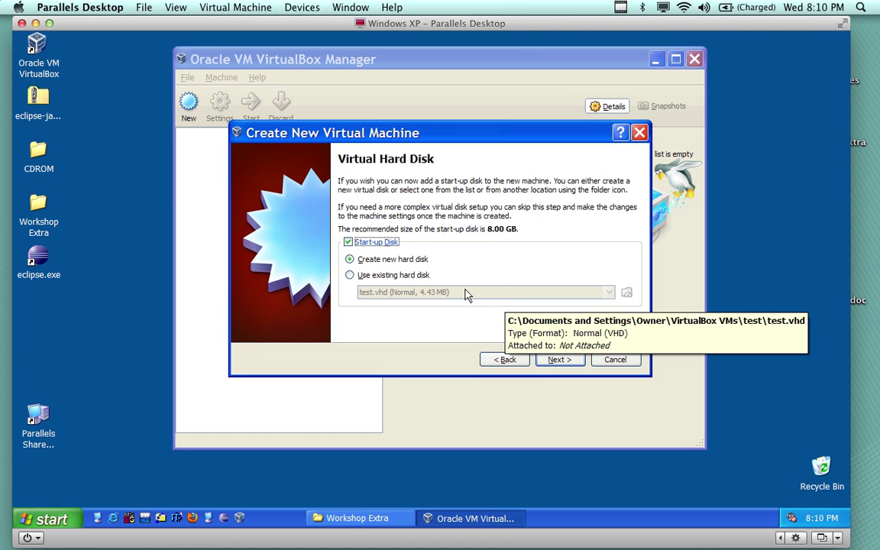
pyautogui.click(349, 278)
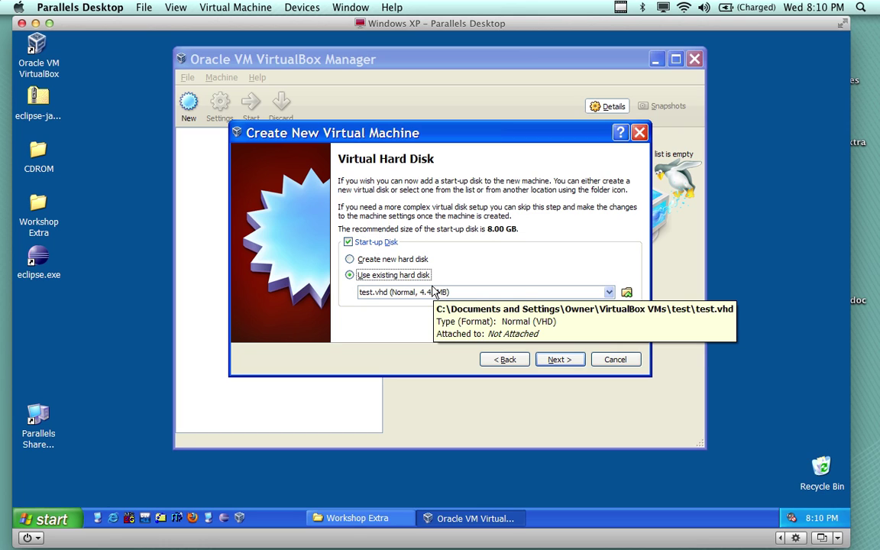
pyautogui.click(609, 293)
pyautogui.click(608, 296)
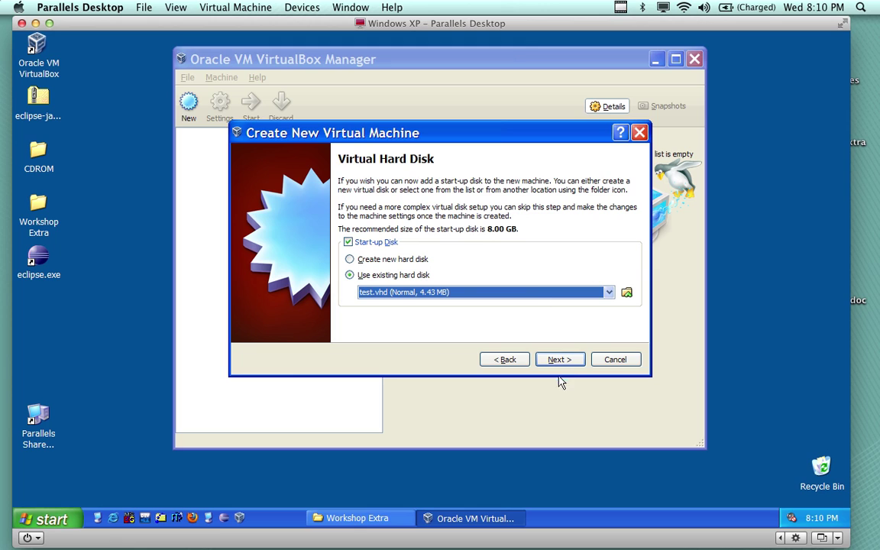
pyautogui.click(404, 260)
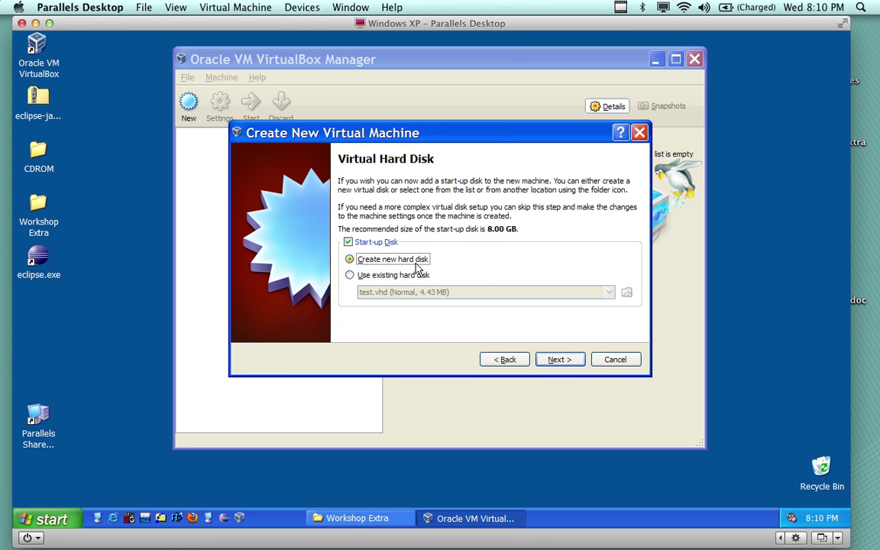
pyautogui.click(558, 360)
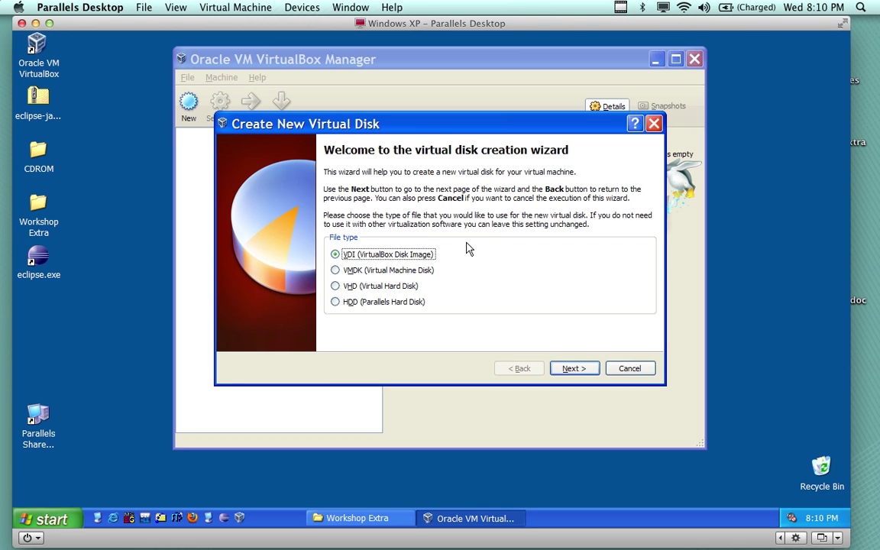
# Try to set up a fixed-size VHD virtual disk named test with a size of 4.00 MB.
pyautogui.click(336, 302)
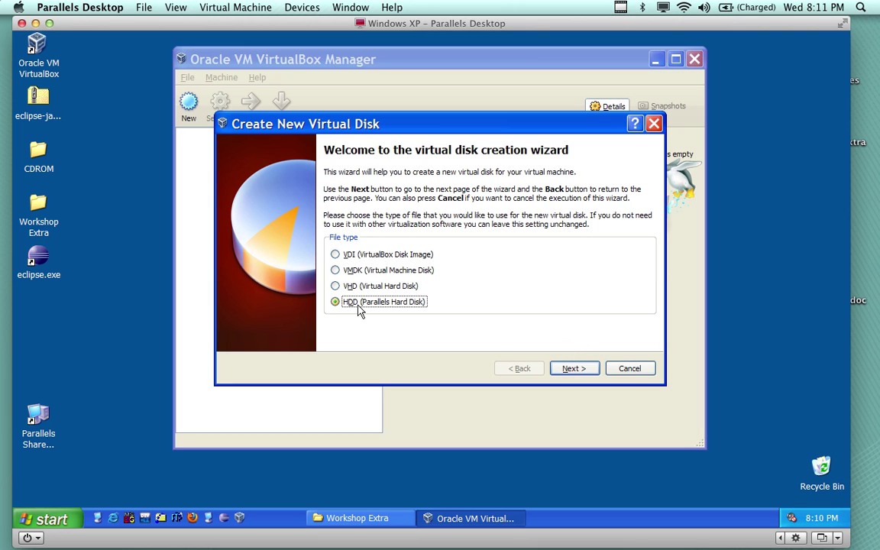
pyautogui.click(366, 286)
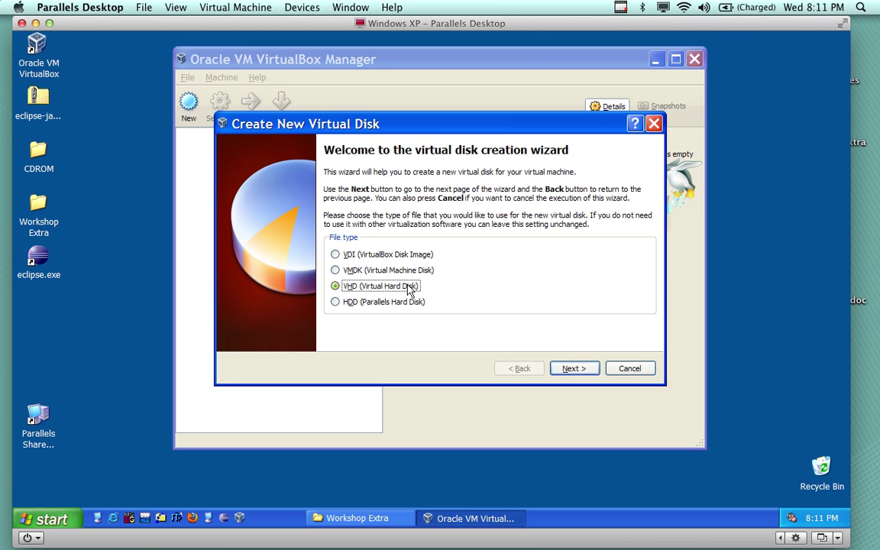
pyautogui.click(575, 369)
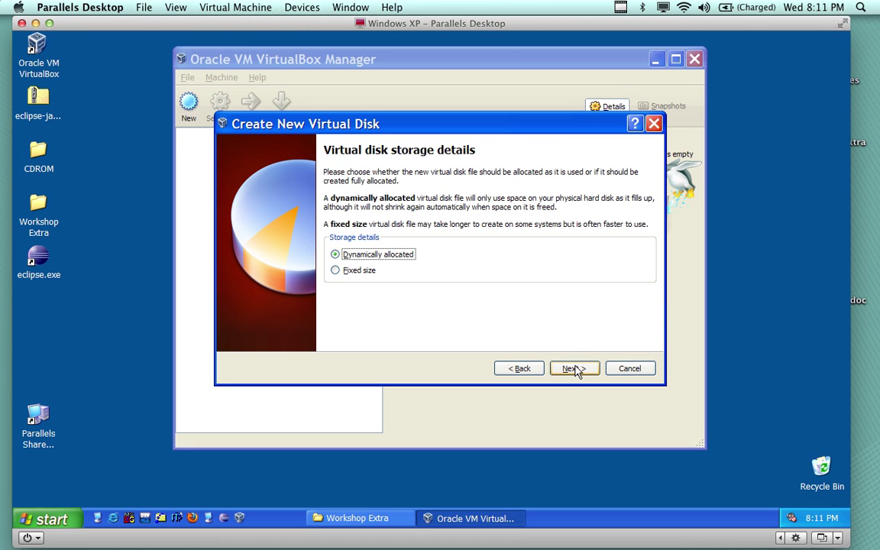
pyautogui.click(360, 271)
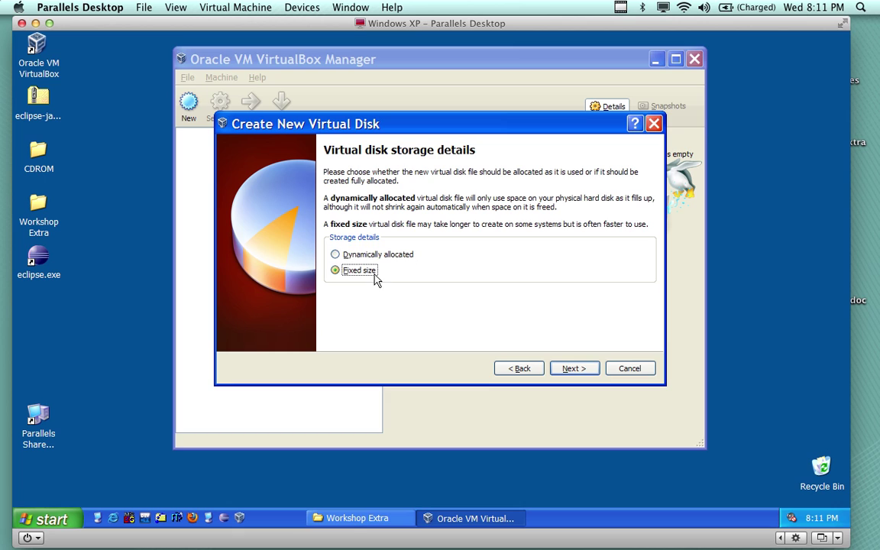
pyautogui.click(569, 368)
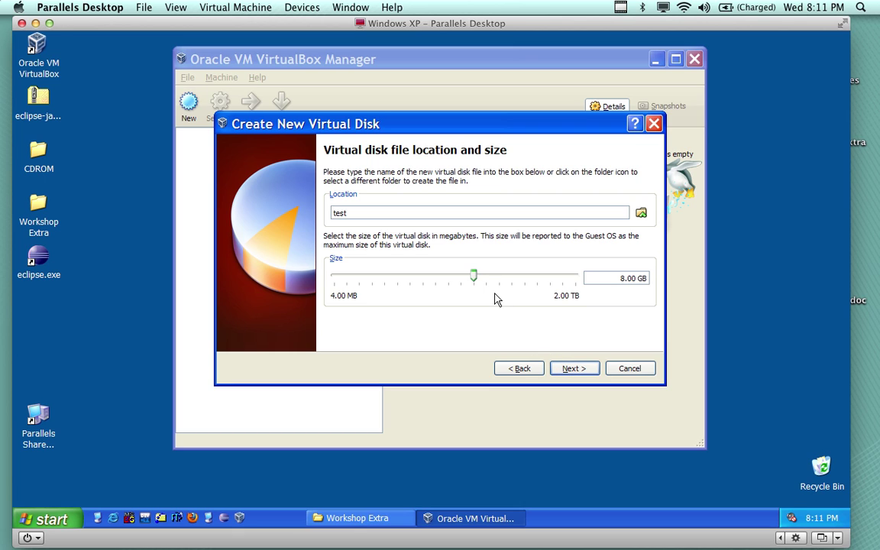
pyautogui.moveTo(471, 283); pyautogui.dragTo(324, 288)
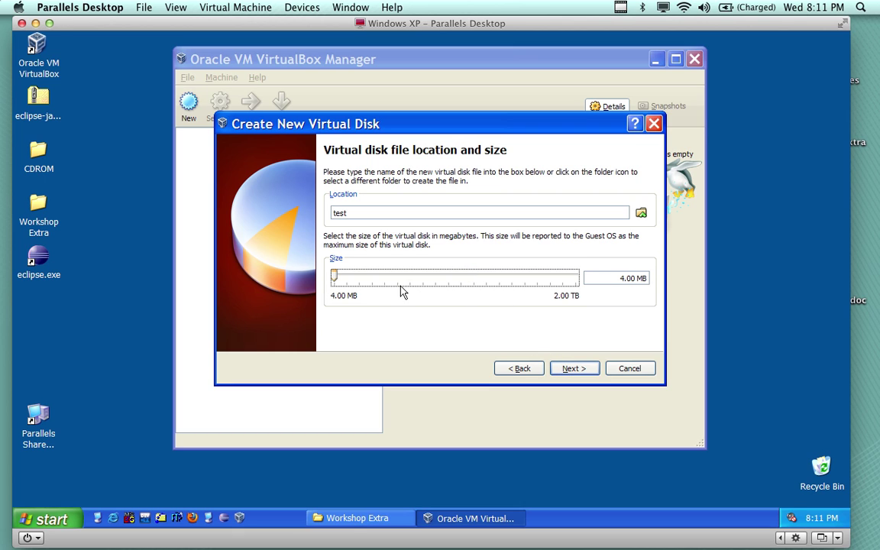
pyautogui.click(580, 368)
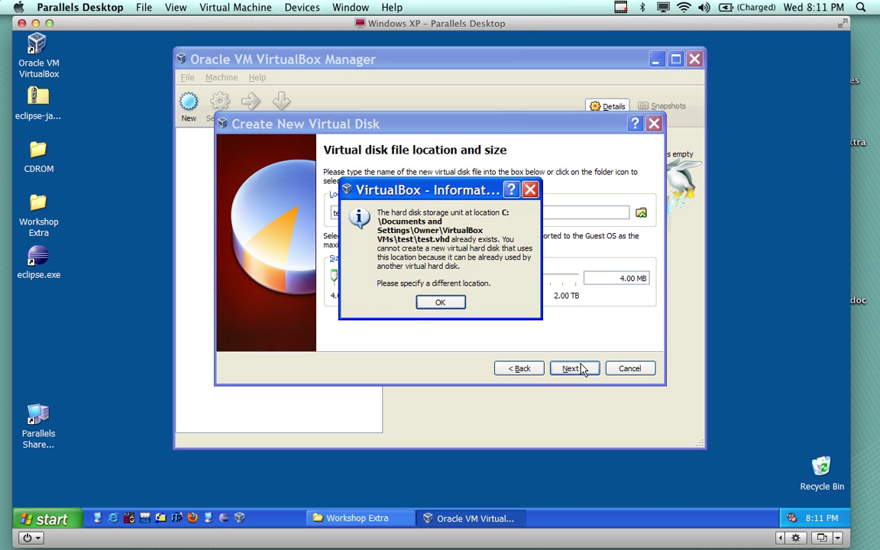
pyautogui.click(448, 302)
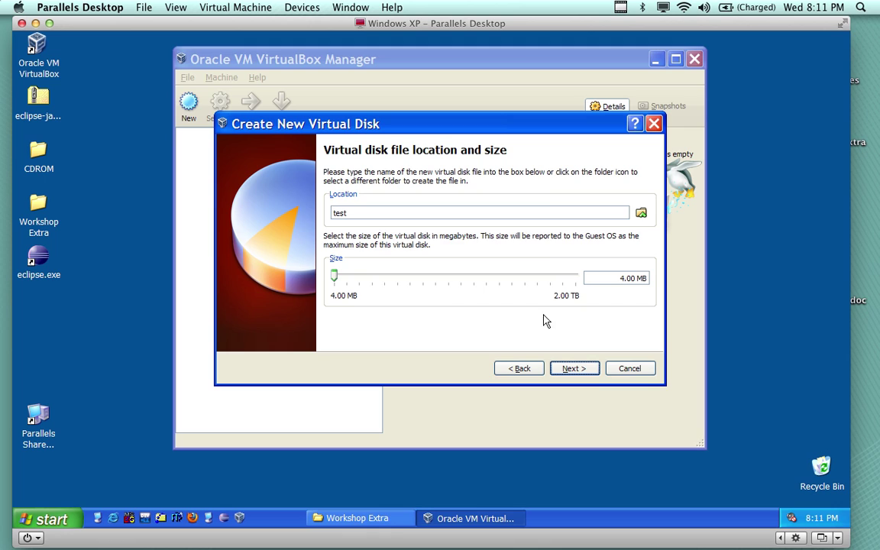
# Try a size of 126.72 MB for the fixed-size VHD disk, and return to the file type choice.
pyautogui.moveTo(336, 275); pyautogui.dragTo(397, 279)
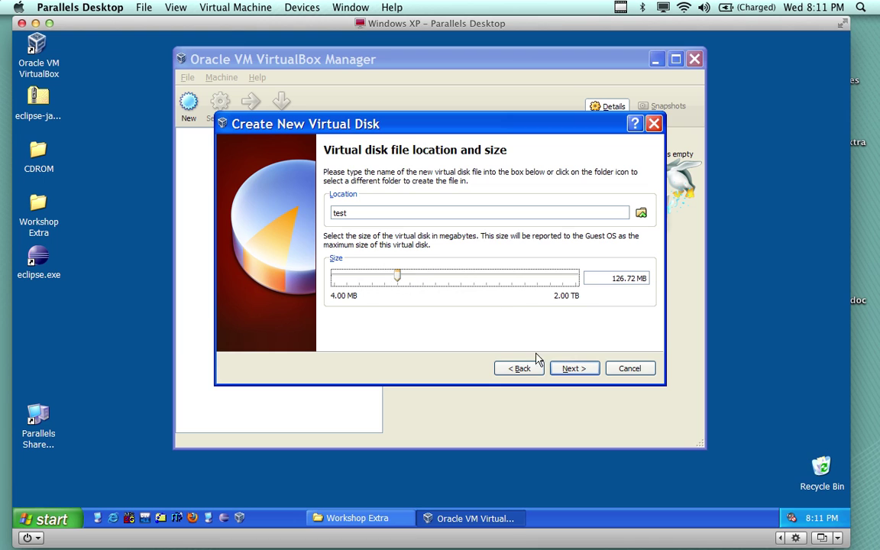
pyautogui.click(569, 368)
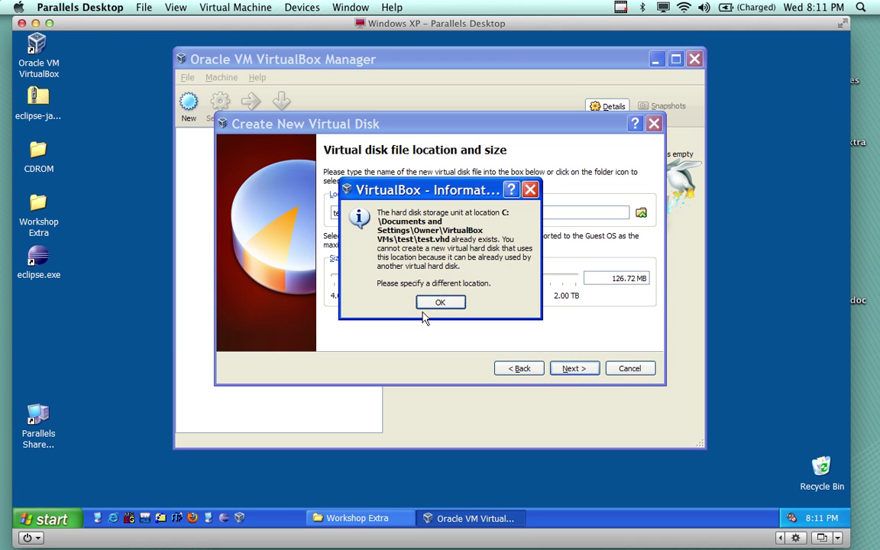
pyautogui.click(440, 303)
pyautogui.click(518, 368)
pyautogui.click(518, 368)
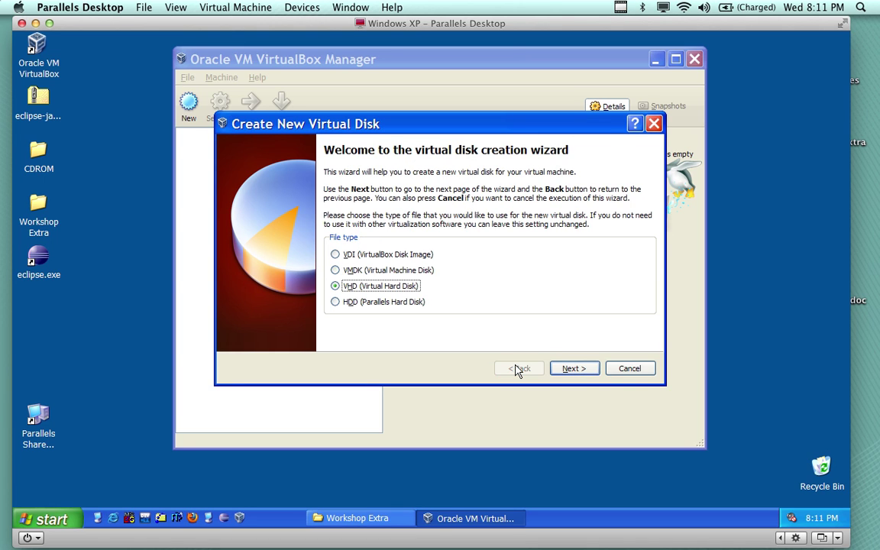
# Create a dynamically allocated VDI start-up disk of 1.01 GB for the test virtual machine.
pyautogui.click(335, 255)
pyautogui.click(585, 370)
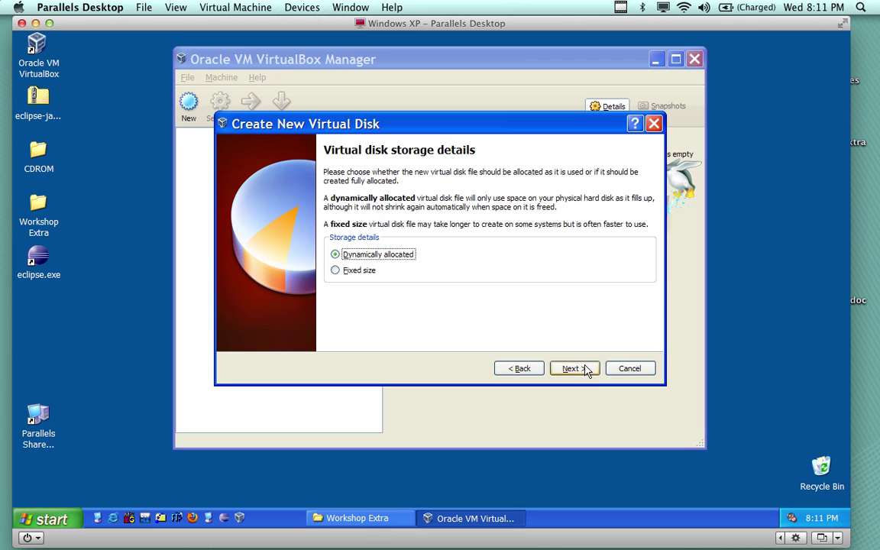
pyautogui.click(585, 369)
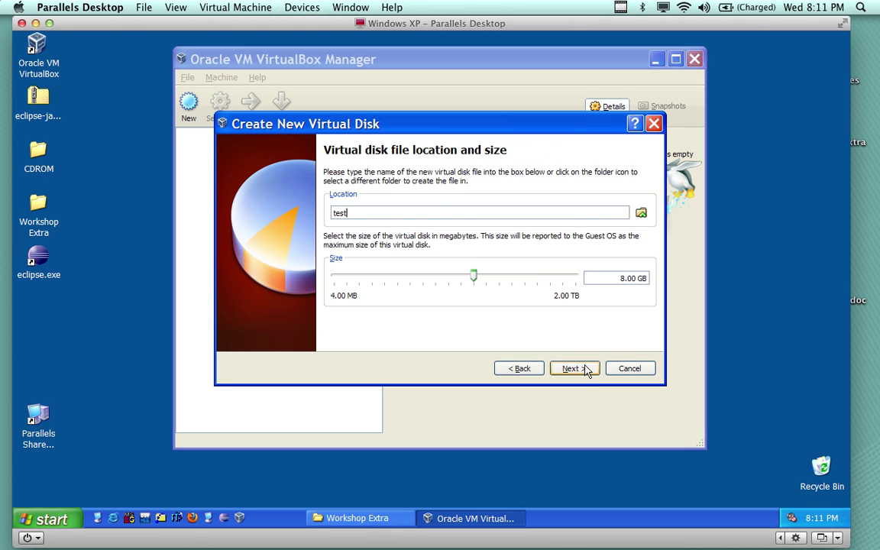
pyautogui.click(585, 370)
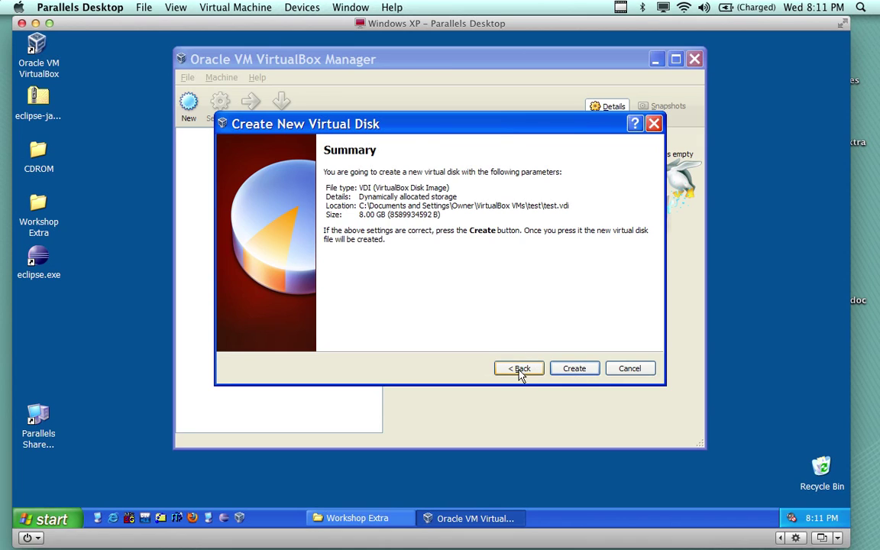
pyautogui.click(519, 368)
pyautogui.moveTo(473, 278); pyautogui.dragTo(436, 278)
pyautogui.click(573, 369)
pyautogui.click(574, 369)
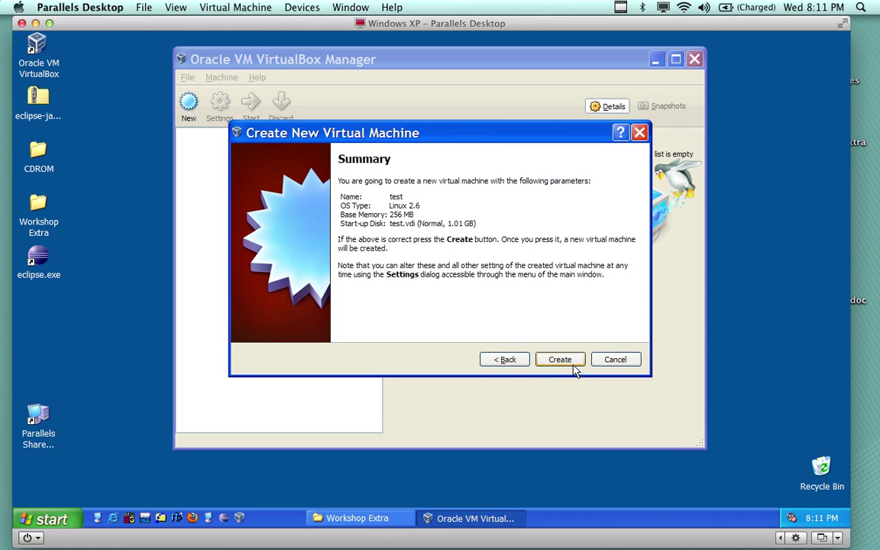
# Try to create the test virtual machine, copy the error details, and cancel the machine creation.
pyautogui.click(567, 362)
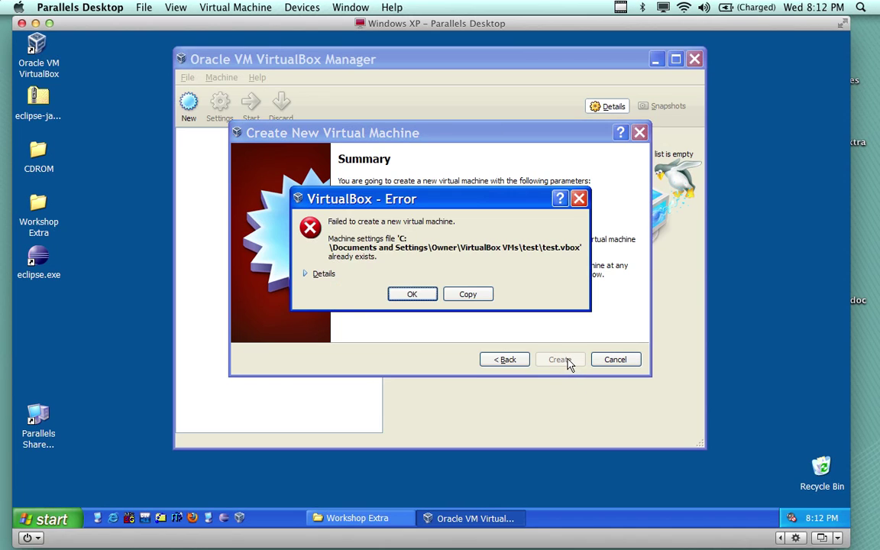
pyautogui.click(413, 295)
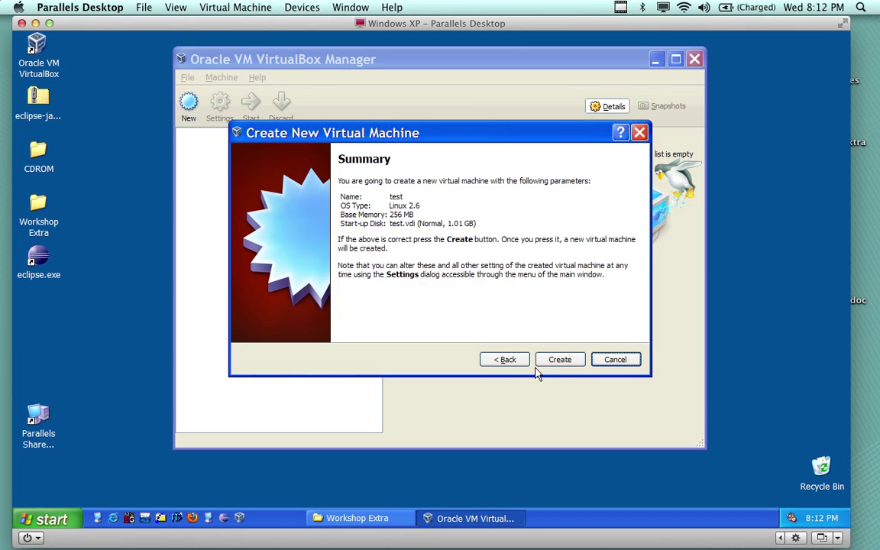
pyautogui.click(560, 361)
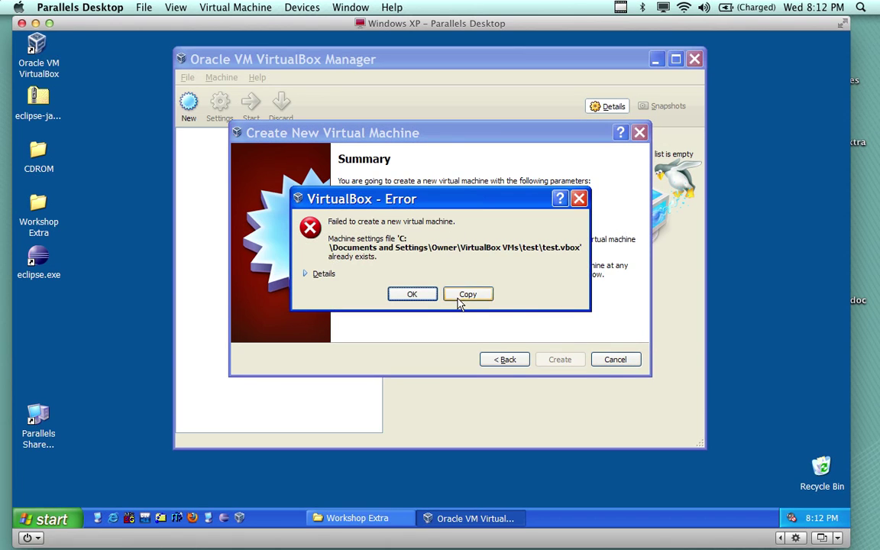
pyautogui.click(308, 275)
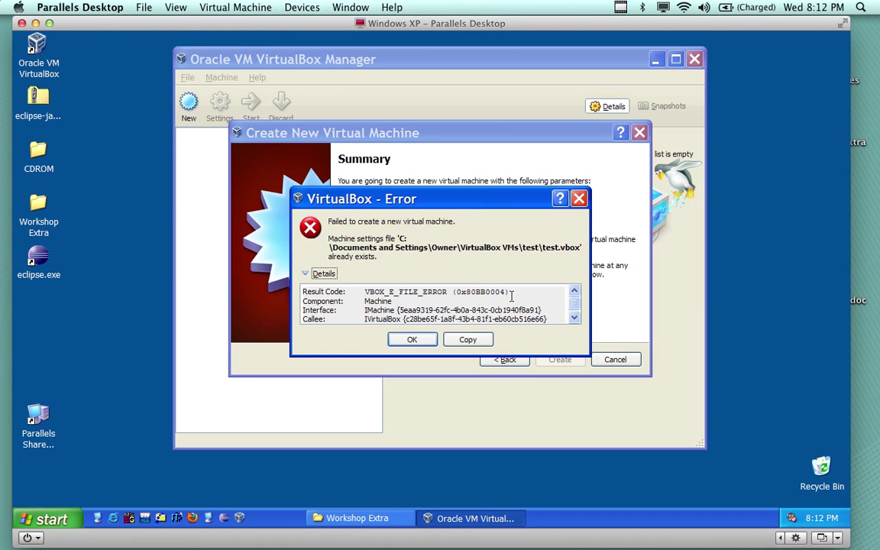
pyautogui.click(468, 343)
pyautogui.click(414, 342)
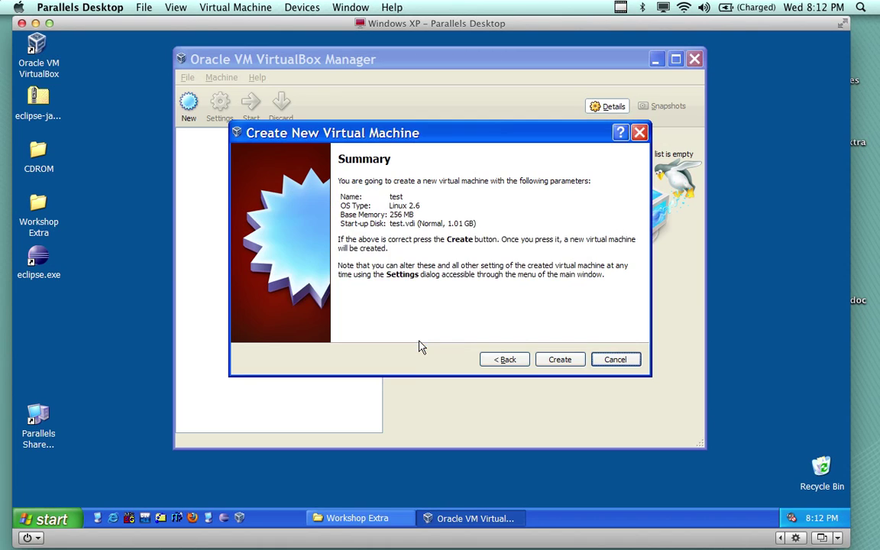
pyautogui.click(616, 359)
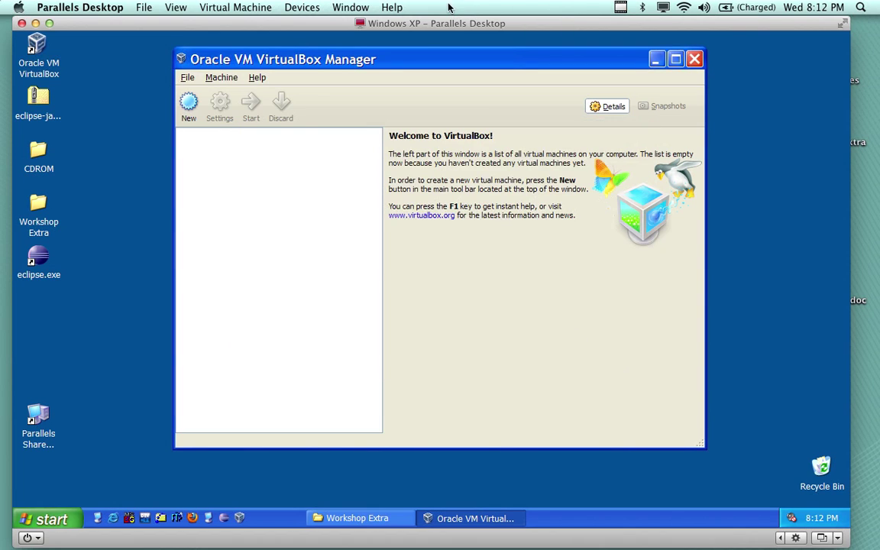
# Start a new virtual machine named testing with operating system Linux, version Linux 2.6 and 256 MB of base memory.
pyautogui.click(189, 103)
pyautogui.click(558, 359)
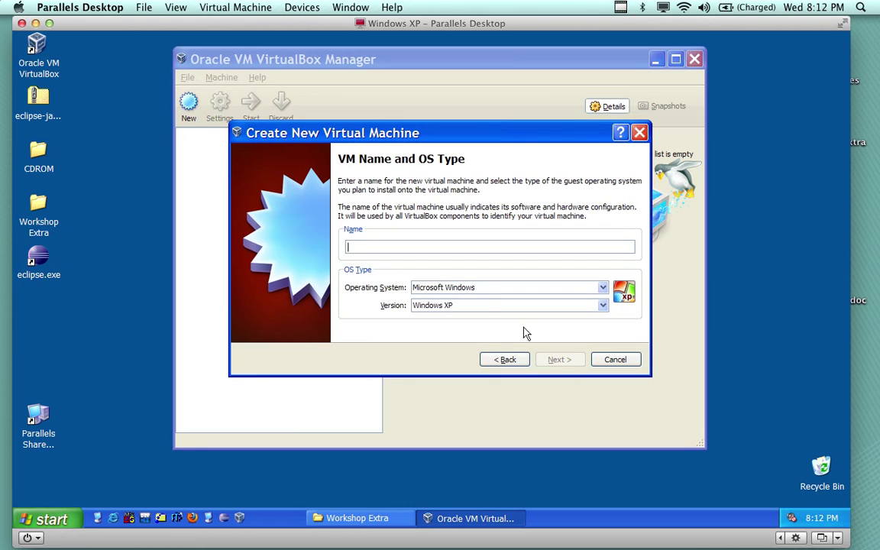
pyautogui.write('testing')
pyautogui.click(471, 288)
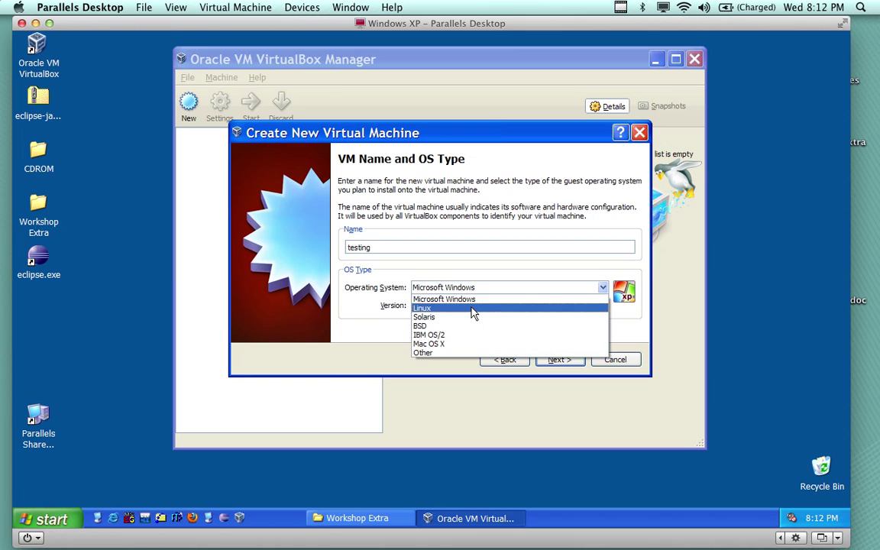
pyautogui.click(474, 313)
pyautogui.click(471, 307)
pyautogui.click(462, 339)
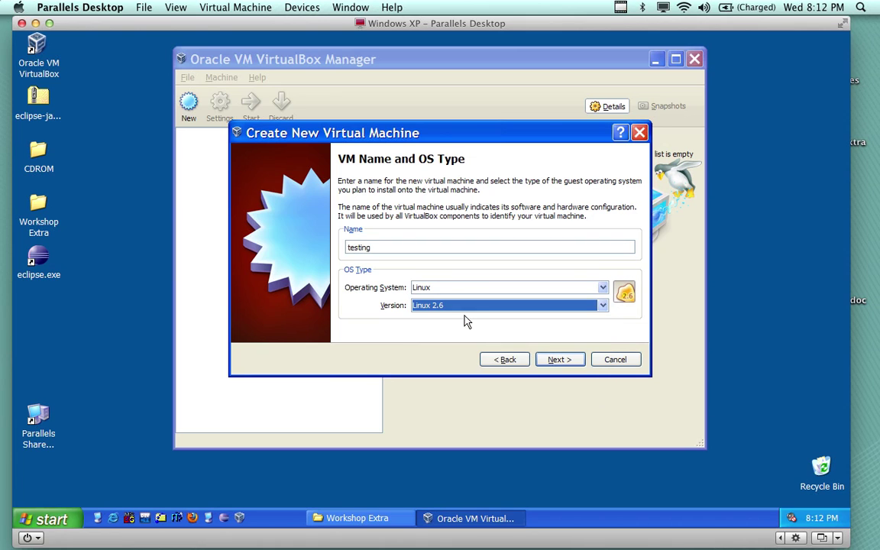
pyautogui.click(555, 358)
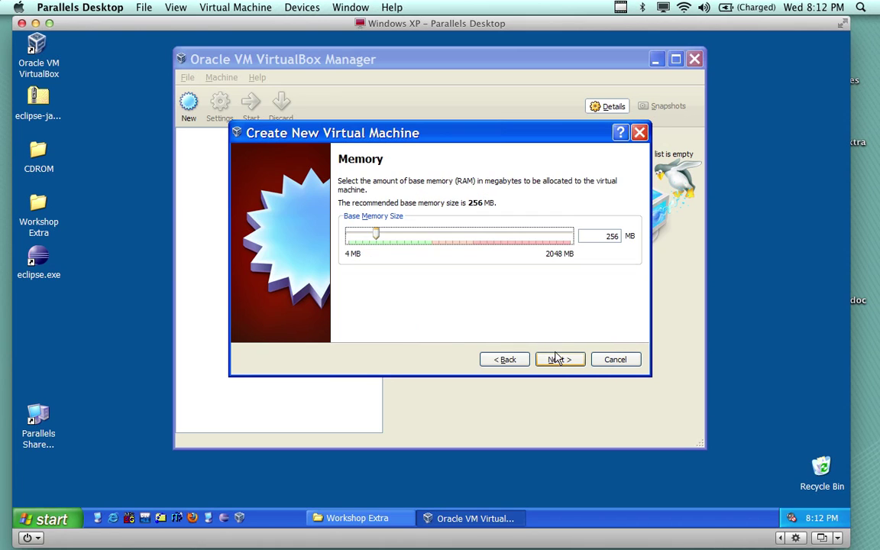
pyautogui.click(555, 358)
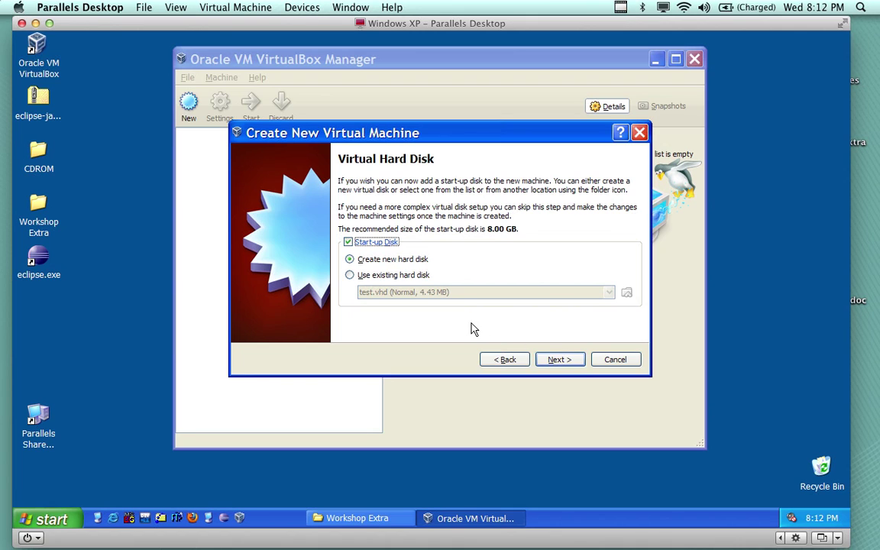
# Create a dynamically allocated VHD start-up disk of 1.12 GB named testing and finish creating the virtual machine.
pyautogui.click(555, 359)
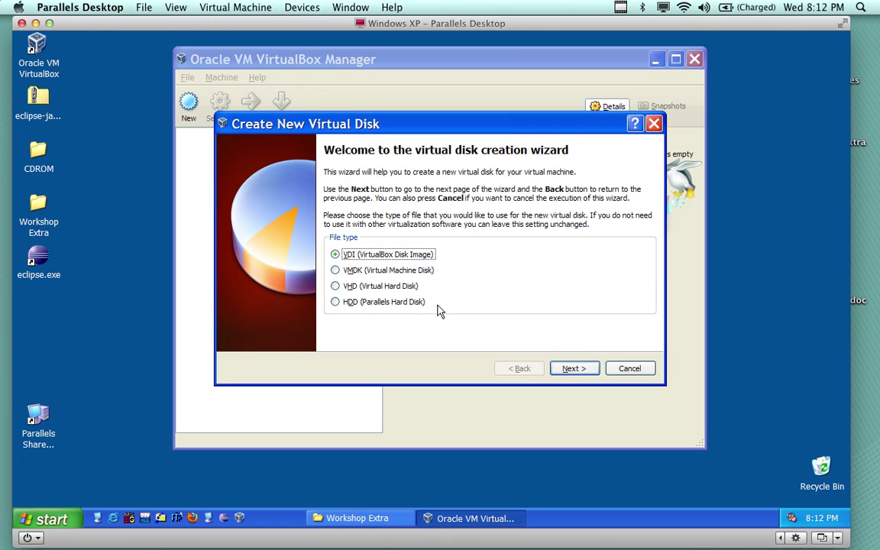
pyautogui.click(400, 287)
pyautogui.click(573, 370)
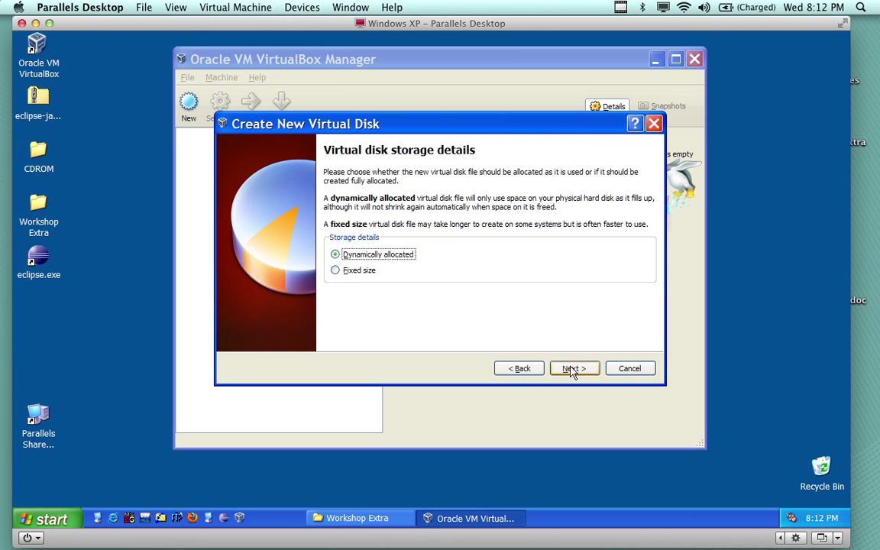
pyautogui.click(573, 370)
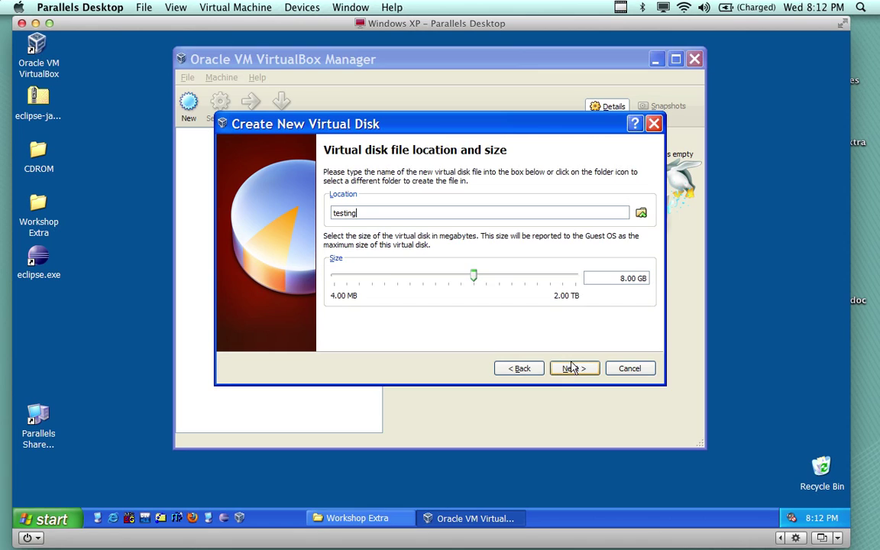
pyautogui.moveTo(477, 278); pyautogui.dragTo(438, 277)
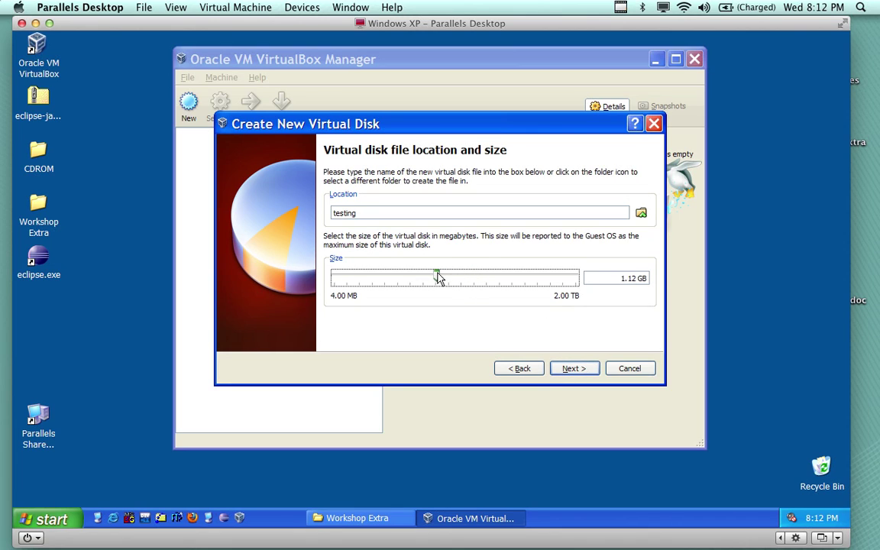
pyautogui.click(572, 369)
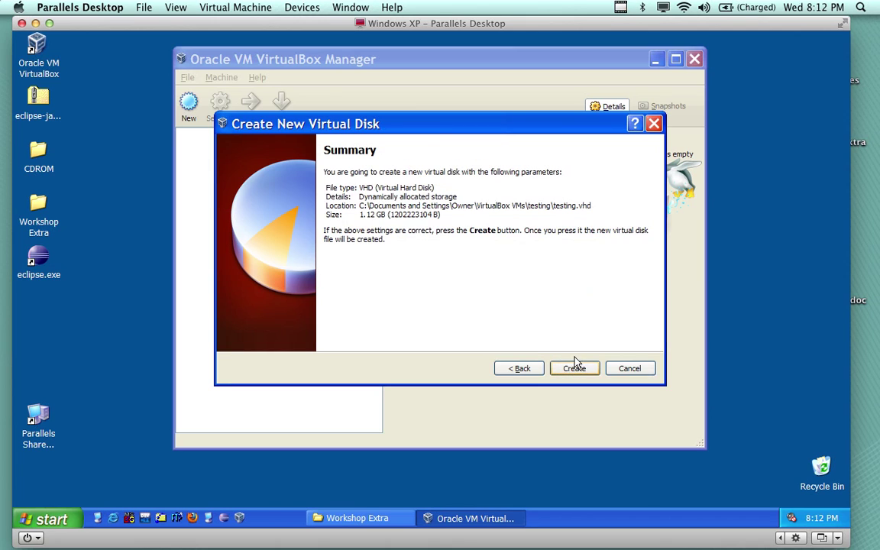
pyautogui.click(573, 369)
pyautogui.click(560, 360)
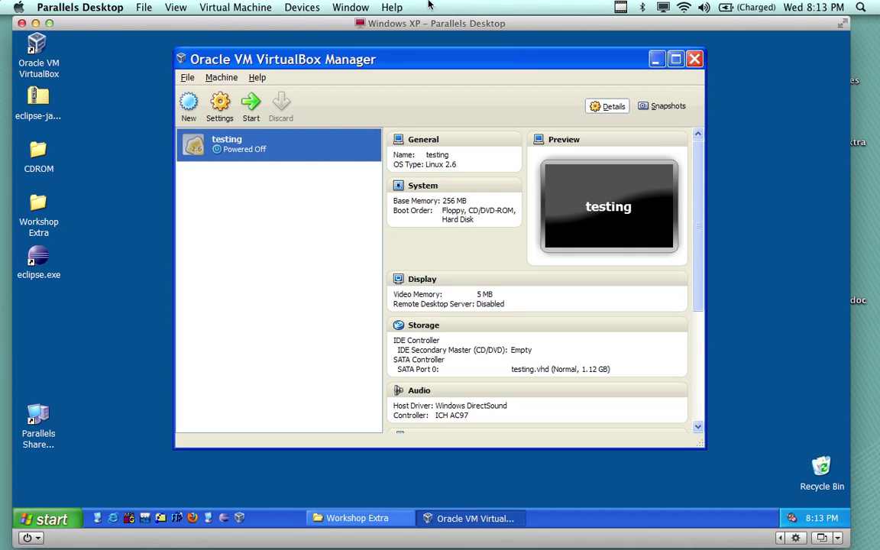
# Start the testing virtual machine, cancel its First Run Wizard, and power it off.
pyautogui.doubleClick(245, 151)
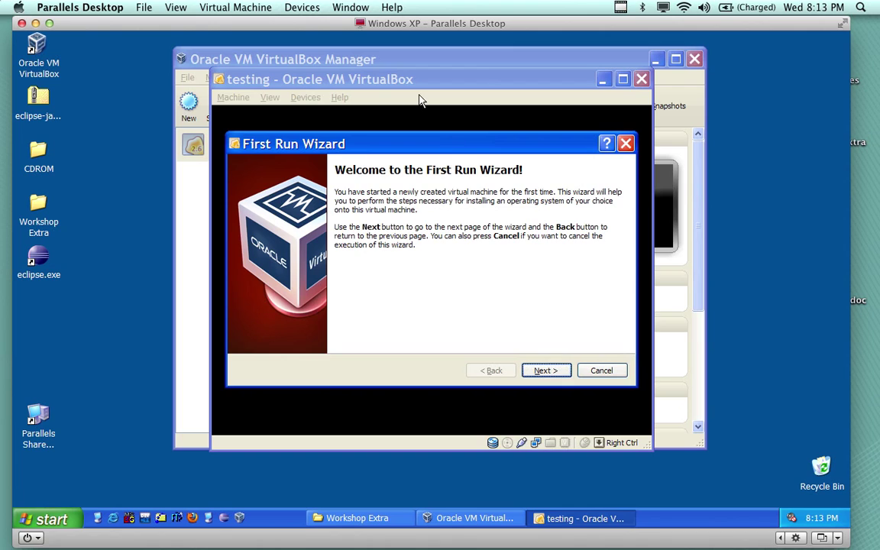
pyautogui.click(546, 372)
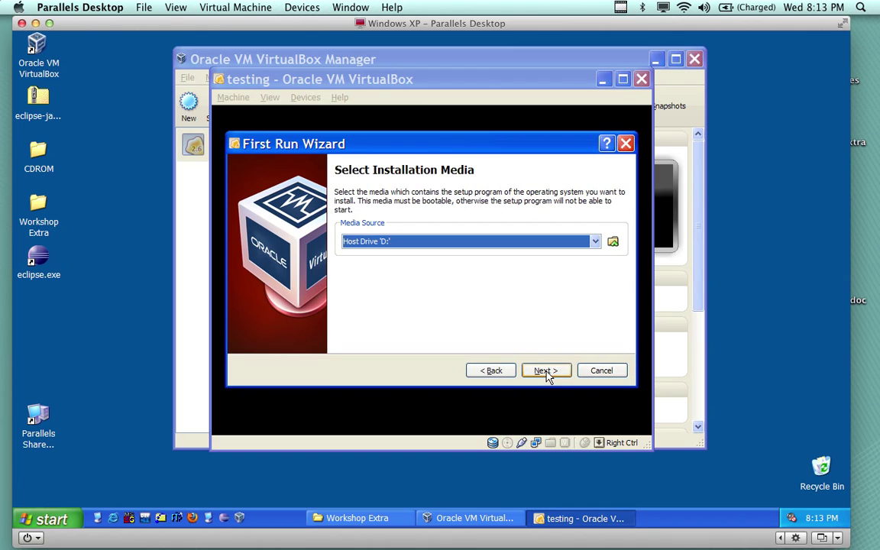
pyautogui.click(600, 372)
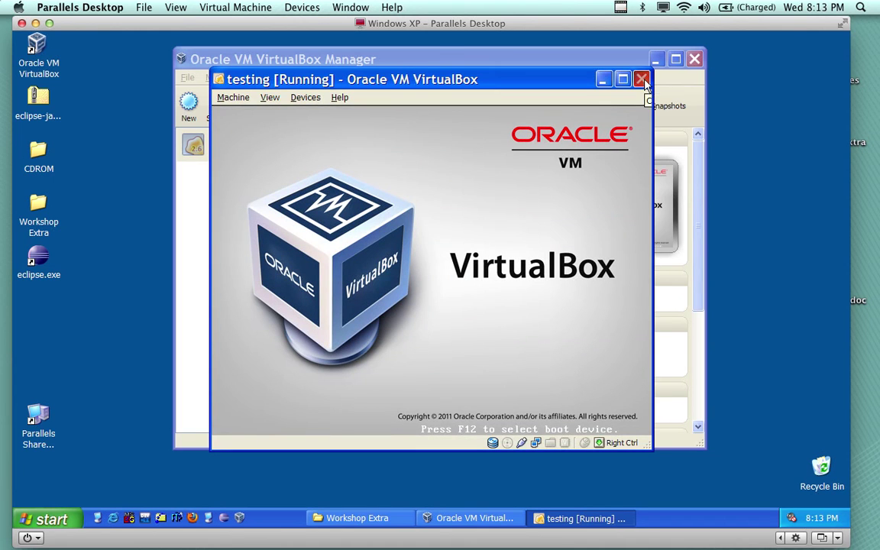
pyautogui.click(641, 79)
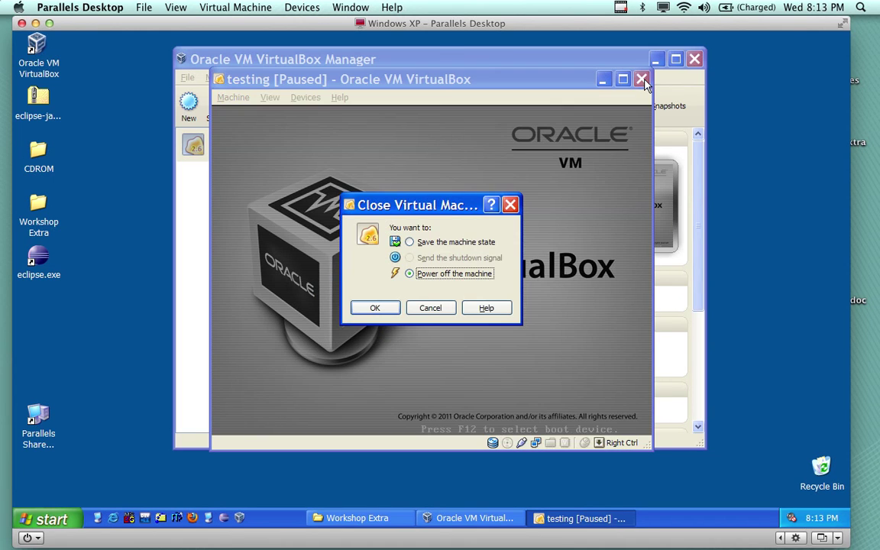
pyautogui.click(375, 307)
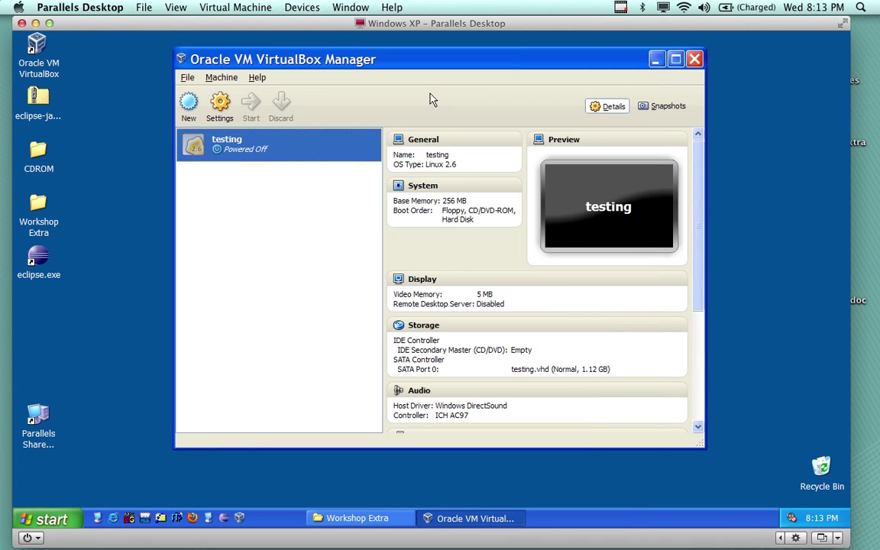
# Load AndroBOX-2.3.r.1-generic.iso from the Workshop Extra folder into the empty CD/DVD drive in the testing machine's storage settings.
pyautogui.moveTo(448, 55); pyautogui.dragTo(440, 54)
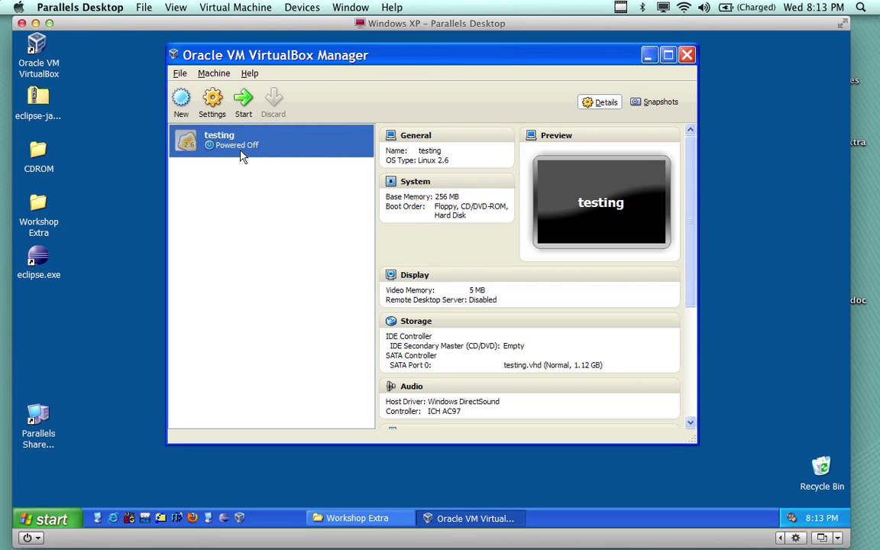
pyautogui.click(213, 105)
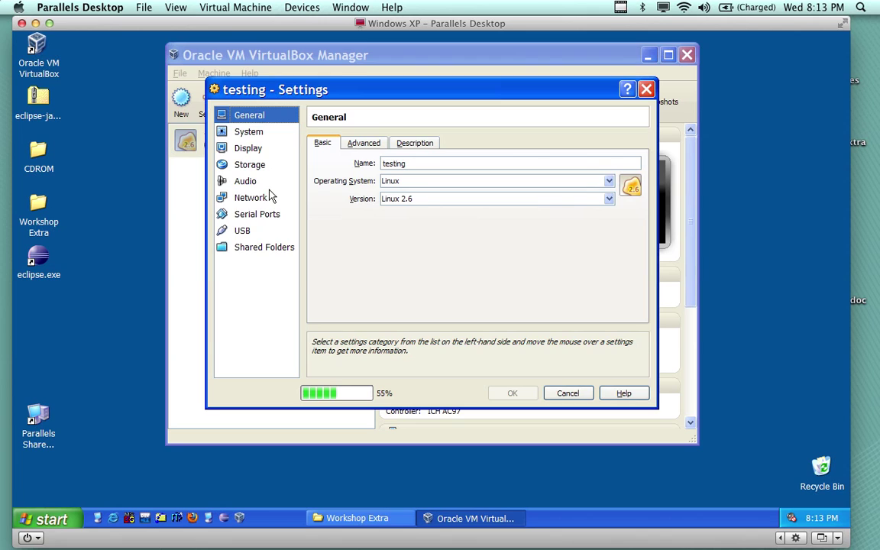
pyautogui.click(254, 167)
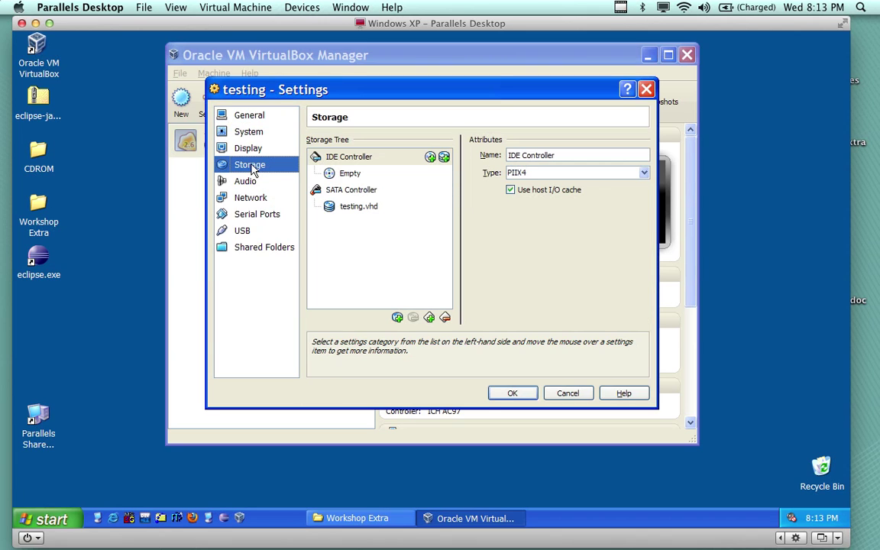
pyautogui.click(370, 173)
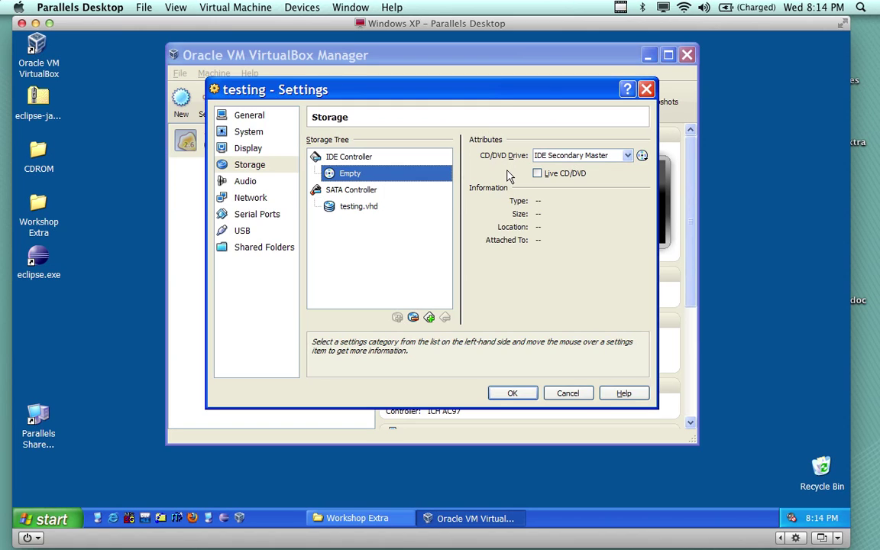
pyautogui.click(641, 156)
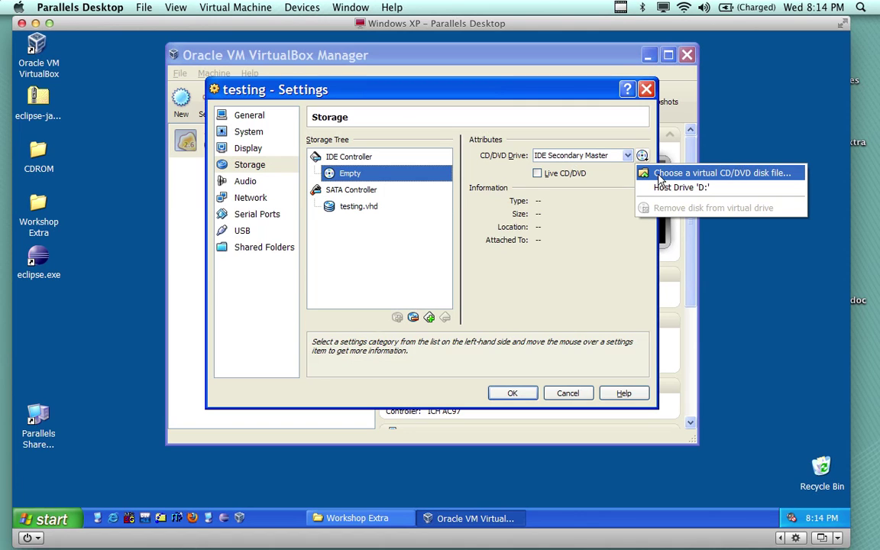
pyautogui.click(660, 176)
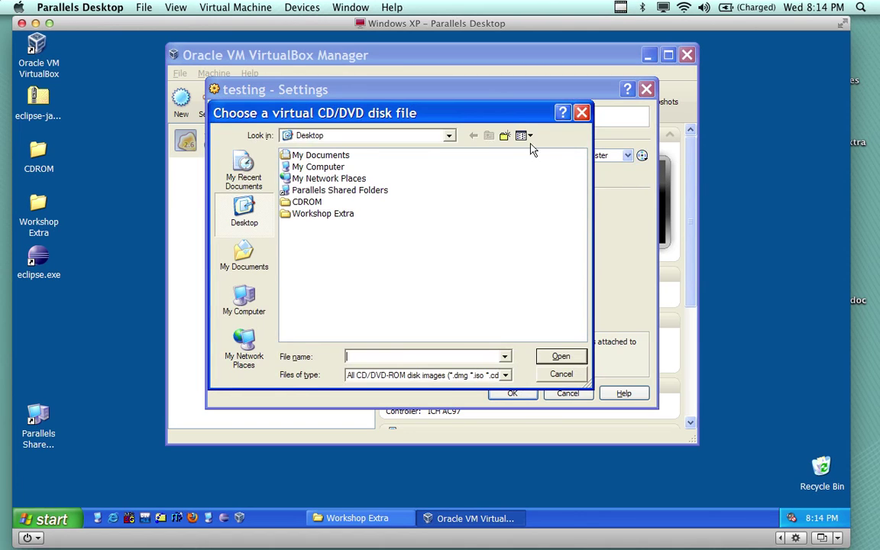
pyautogui.click(330, 216)
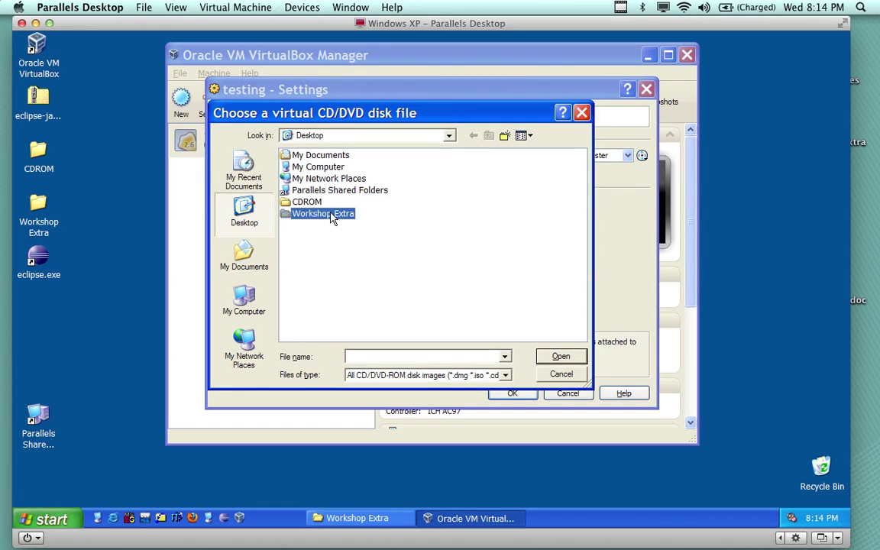
pyautogui.doubleClick(331, 216)
pyautogui.click(378, 156)
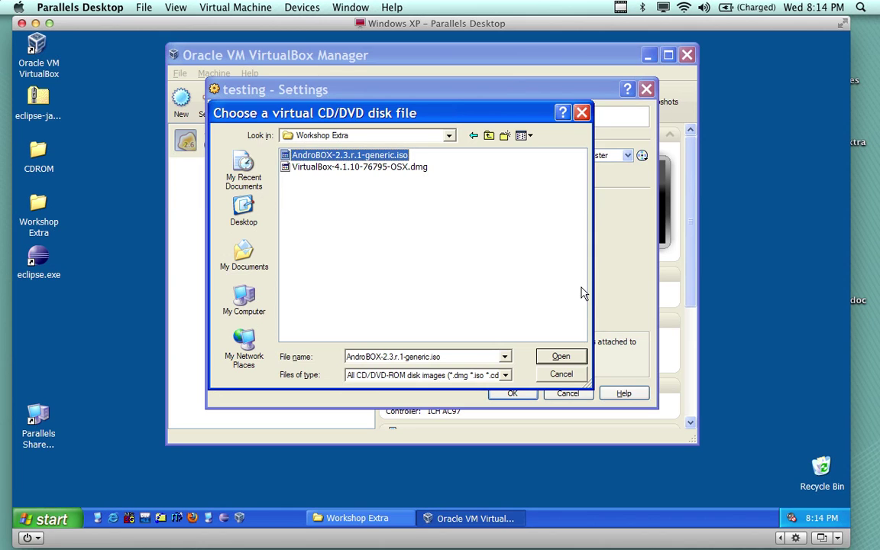
pyautogui.click(561, 356)
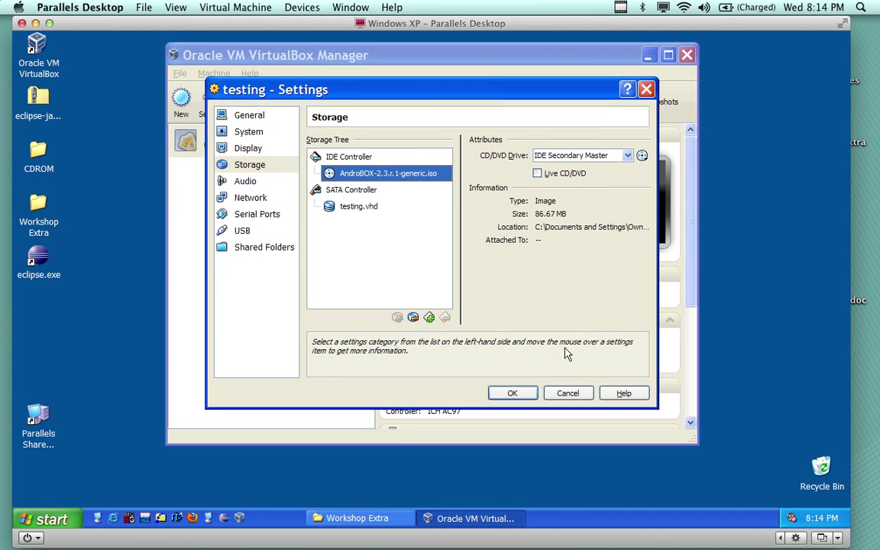
# Review the testing machine's general settings and remove Floppy and Hard Disk from its boot order, leaving CD/DVD-ROM enabled.
pyautogui.click(252, 117)
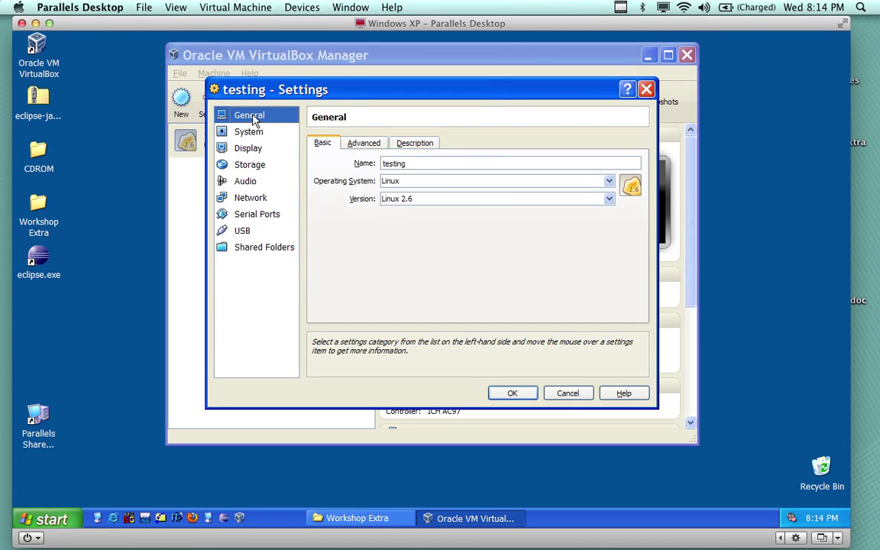
pyautogui.click(370, 148)
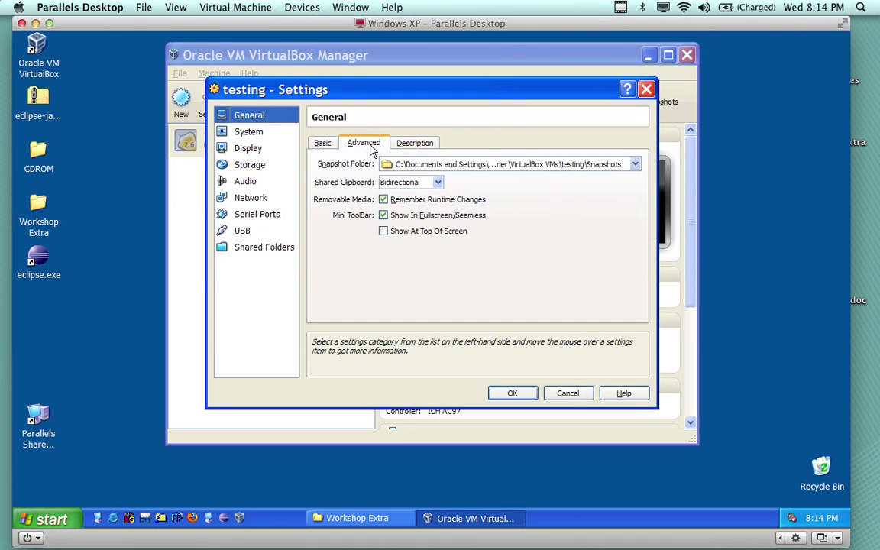
pyautogui.click(416, 146)
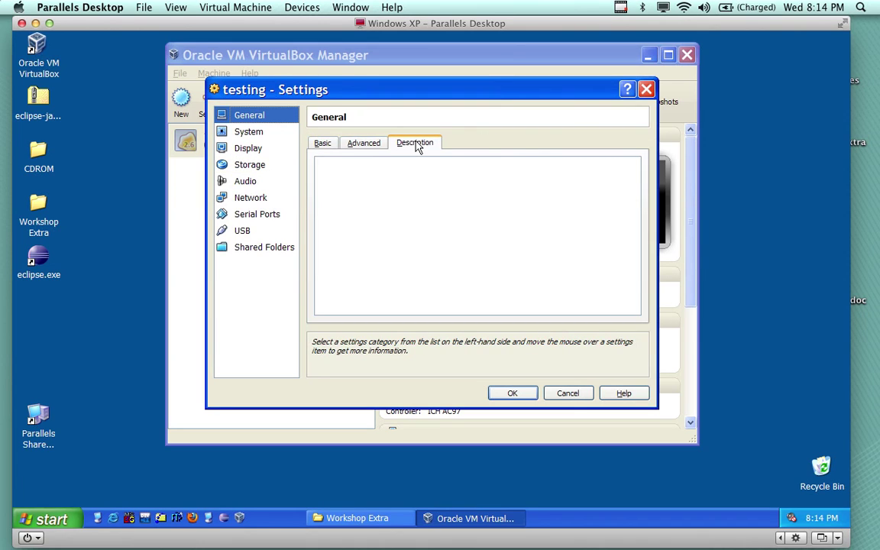
pyautogui.click(364, 147)
pyautogui.click(259, 133)
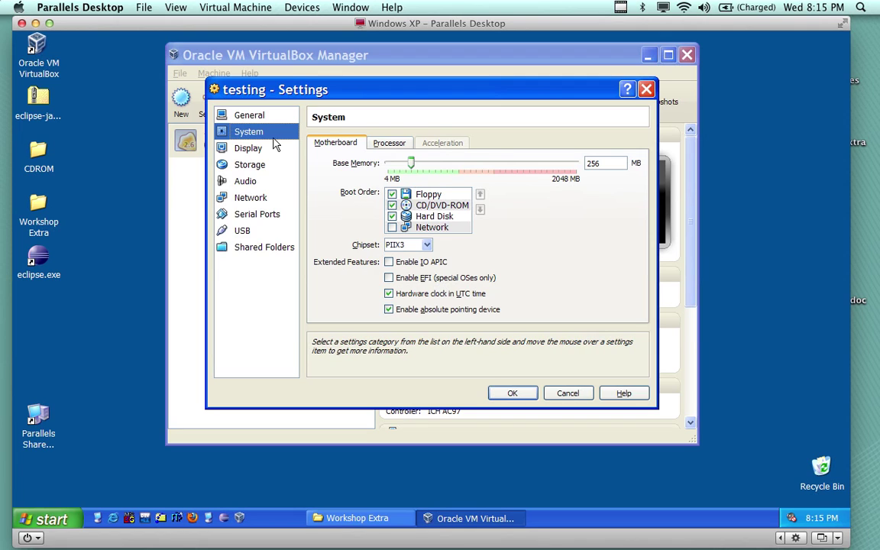
pyautogui.click(391, 195)
pyautogui.click(392, 216)
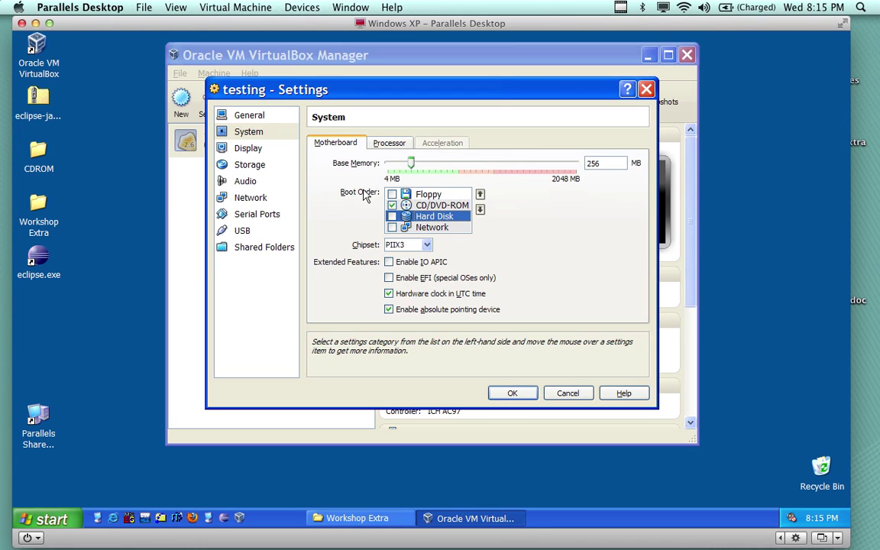
# Check the AndroBOX ISO attached to the IDE Secondary Master drive in the storage settings and save the machine's settings.
pyautogui.click(250, 165)
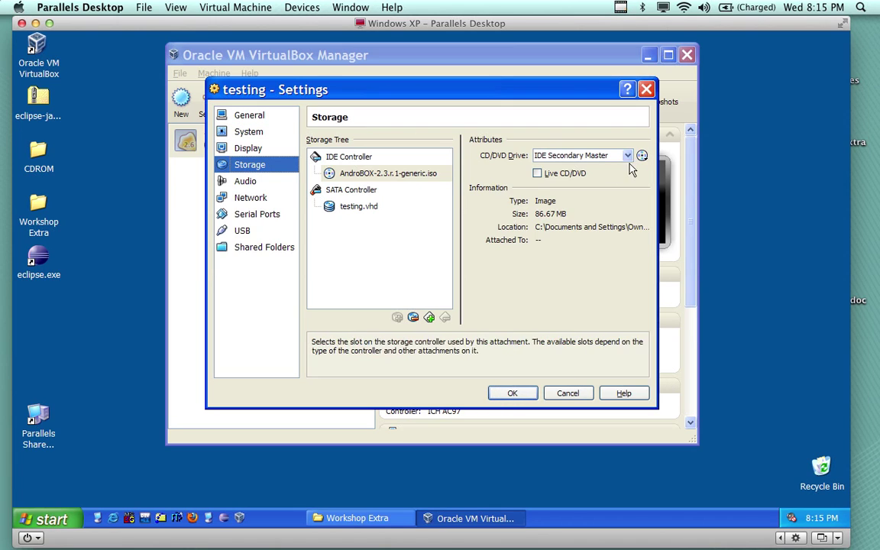
pyautogui.click(641, 156)
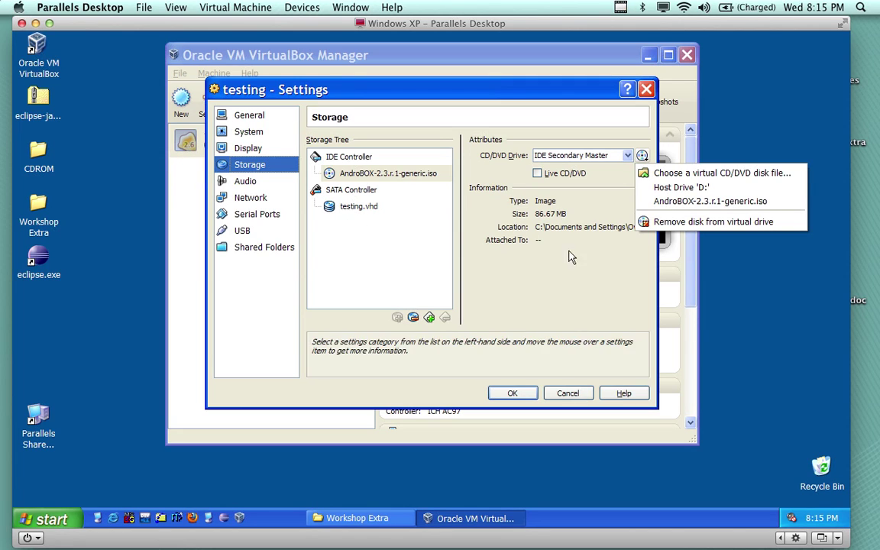
pyautogui.click(524, 183)
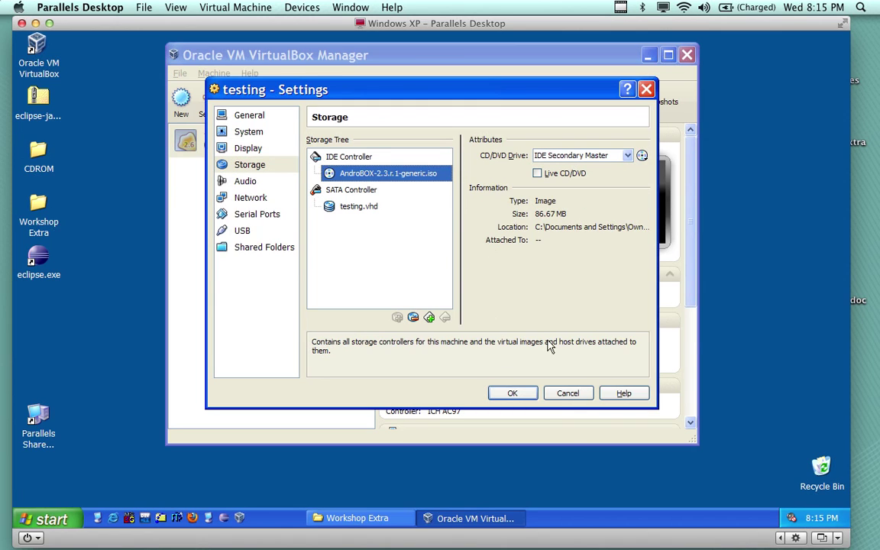
pyautogui.click(519, 392)
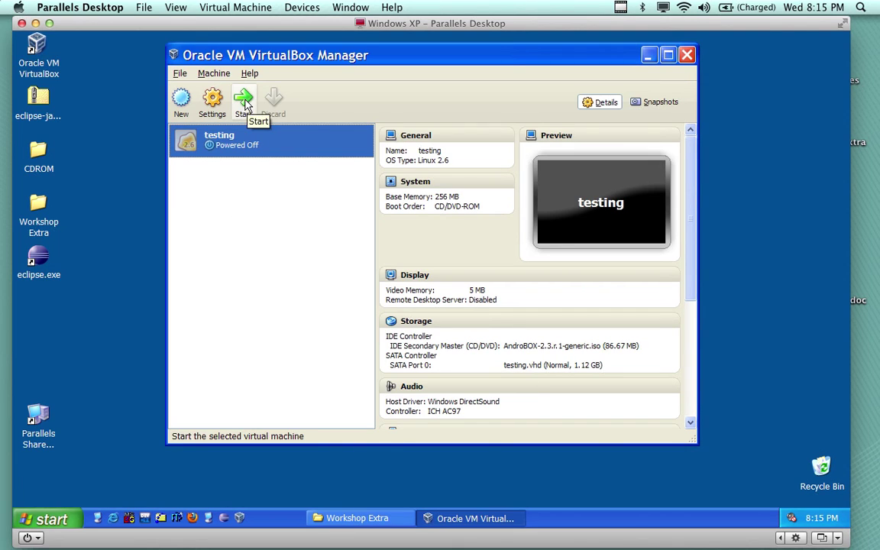
# Start the testing machine, arrange its window in front of the manager, and dismiss the color mode message for good.
pyautogui.doubleClick(227, 149)
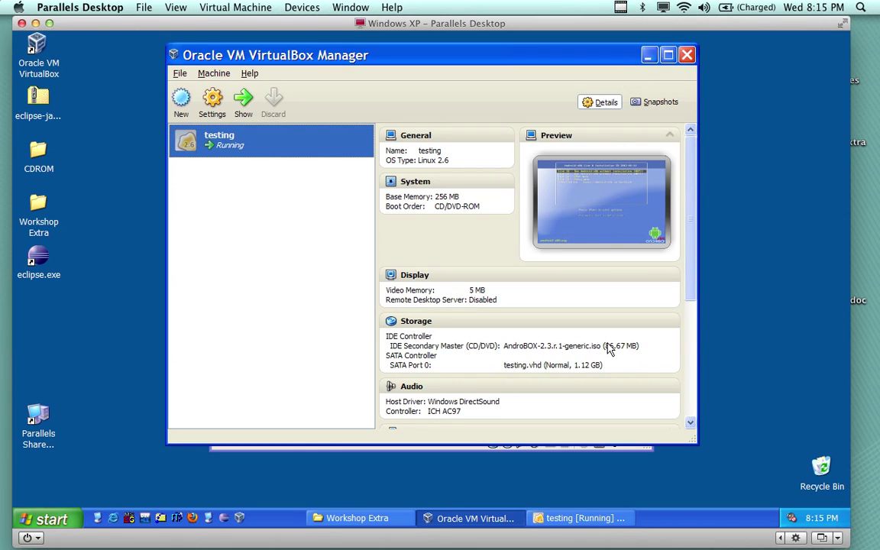
pyautogui.moveTo(598, 56); pyautogui.dragTo(612, 97)
pyautogui.moveTo(652, 31); pyautogui.dragTo(525, 80)
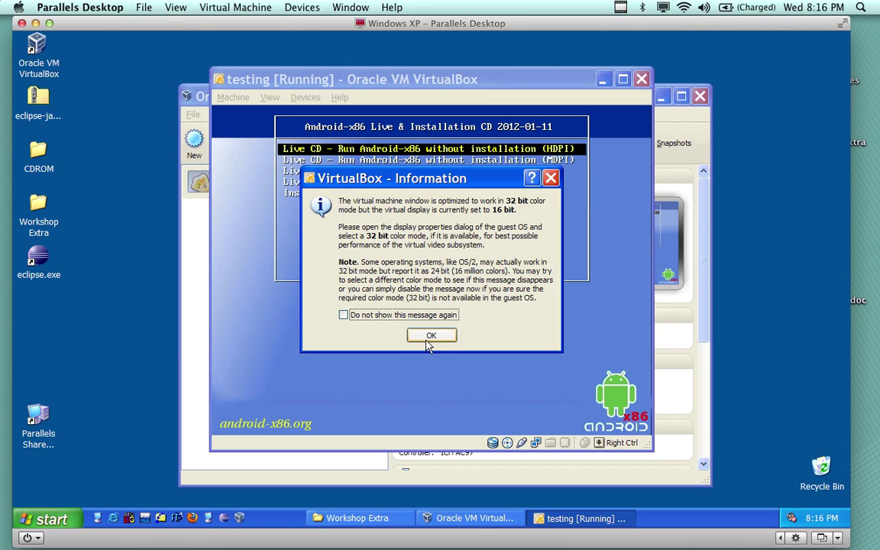
pyautogui.click(413, 318)
pyautogui.click(430, 336)
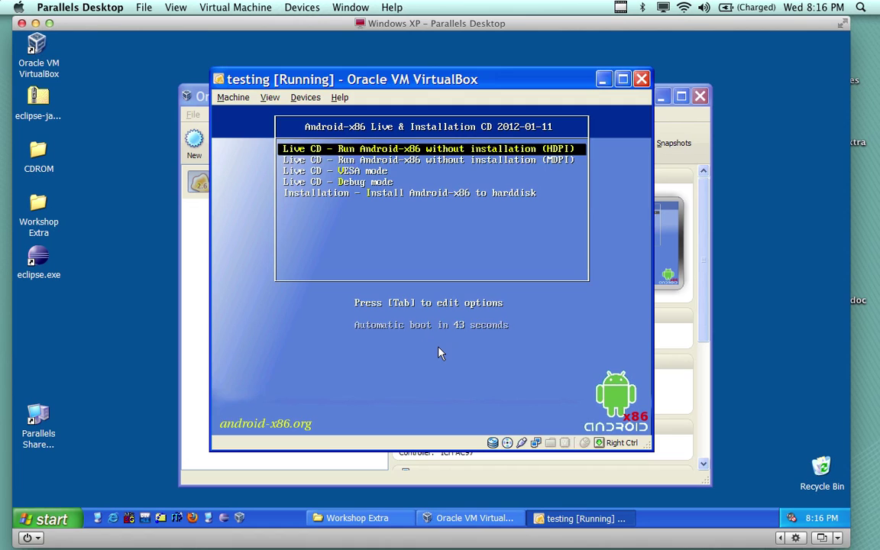
# Examine the Android-x86 boot menu entries from the HDPI and MDPI Live CD modes down to the hard disk installation.
pyautogui.press('Down')
pyautogui.press('Down')
pyautogui.press('Up')
pyautogui.press('Up')
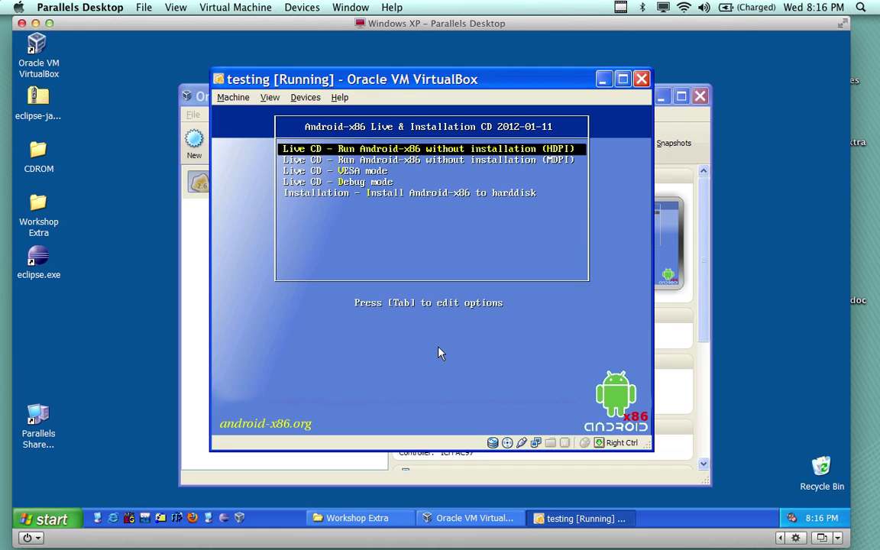
pyautogui.press('Down')
pyautogui.press('Down')
pyautogui.press('Up')
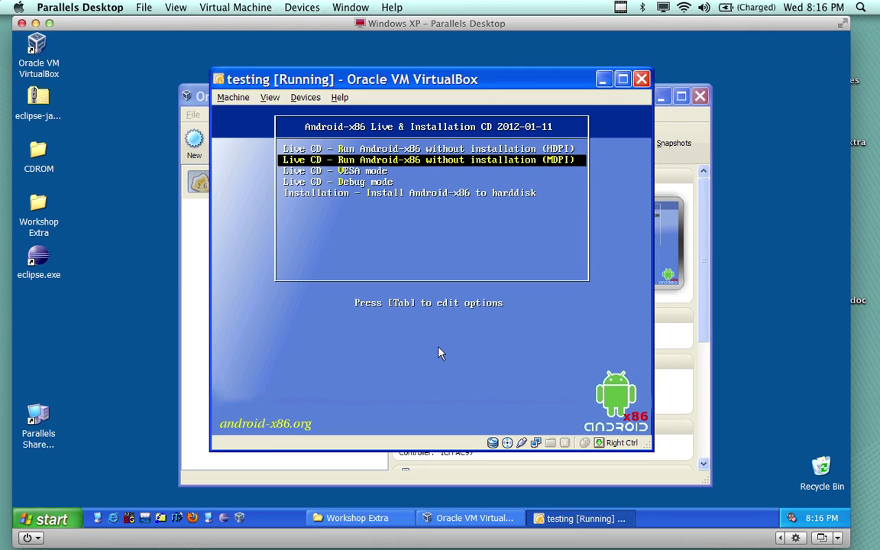
pyautogui.press('Up')
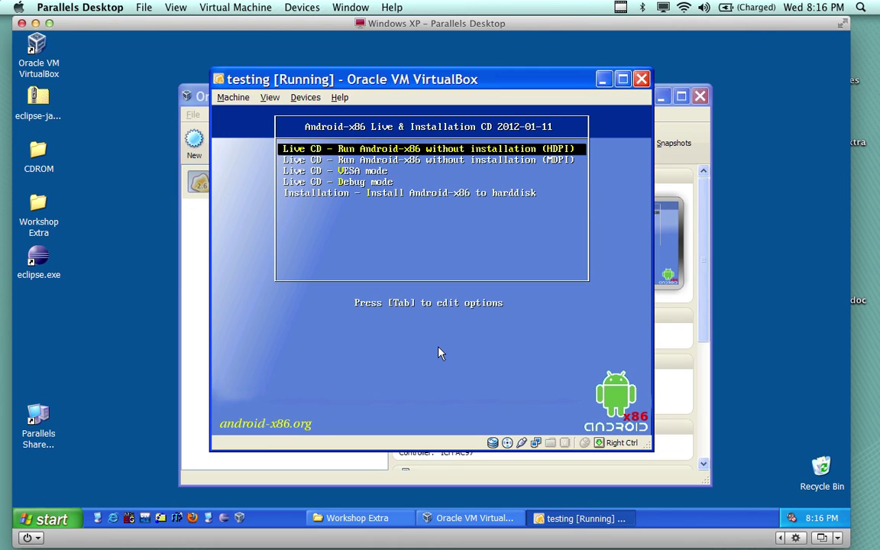
pyautogui.press('Down')
pyautogui.press('Down')
pyautogui.press('Down')
pyautogui.press('Down')
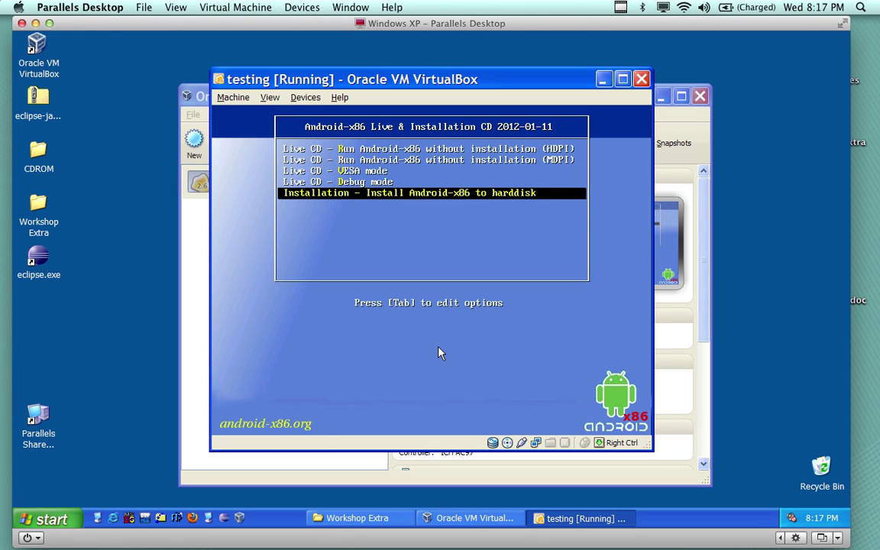
# Try to boot the Android-x86 Live CD in VESA mode and ignore the resulting Guru Meditation error.
pyautogui.press('Up')
pyautogui.press('Up')
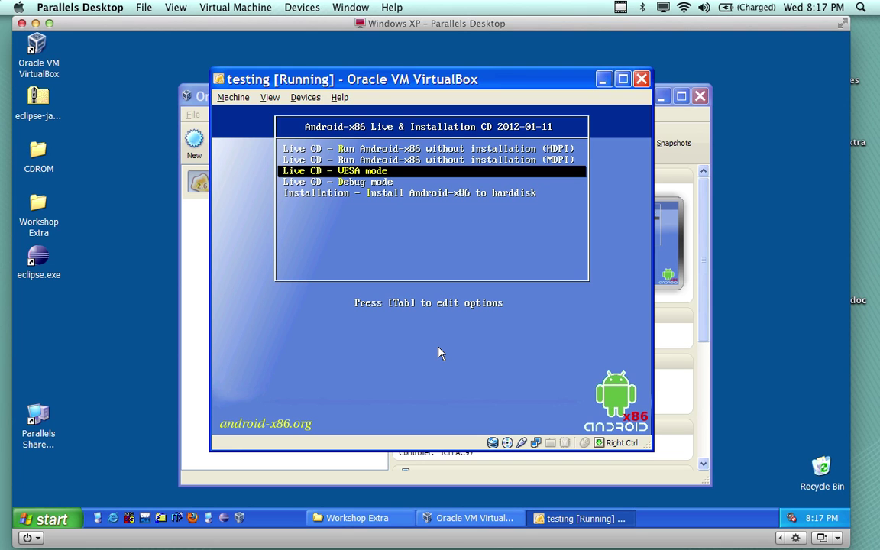
pyautogui.press('Return')
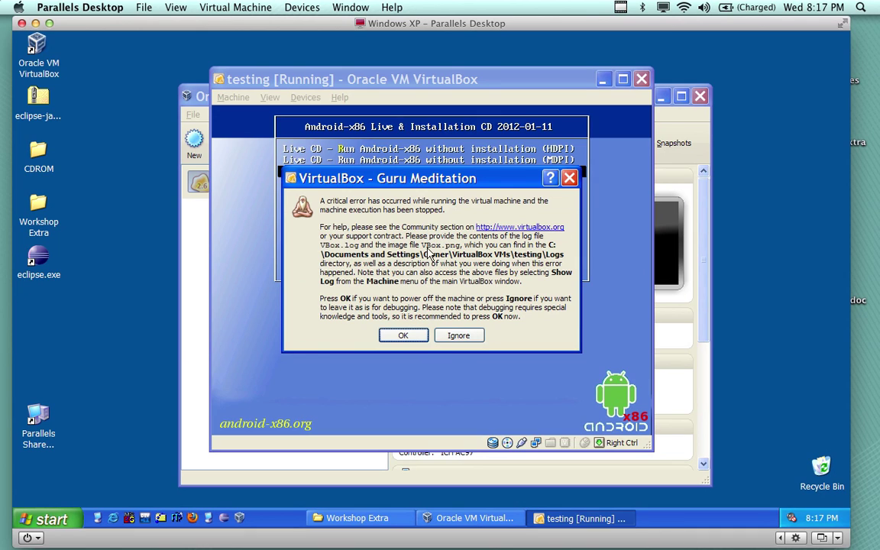
pyautogui.click(459, 336)
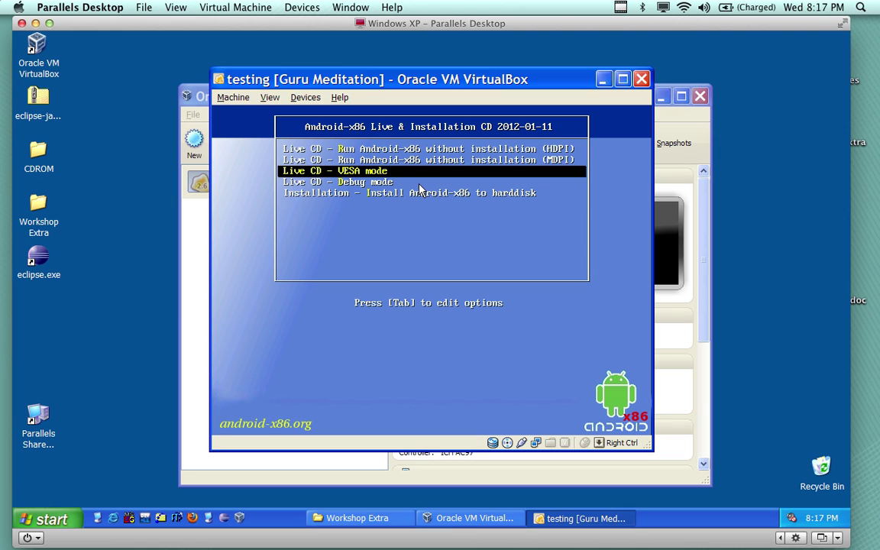
# Close and power off the testing machine, and close the VirtualBox Manager.
pyautogui.moveTo(543, 28); pyautogui.dragTo(586, 88)
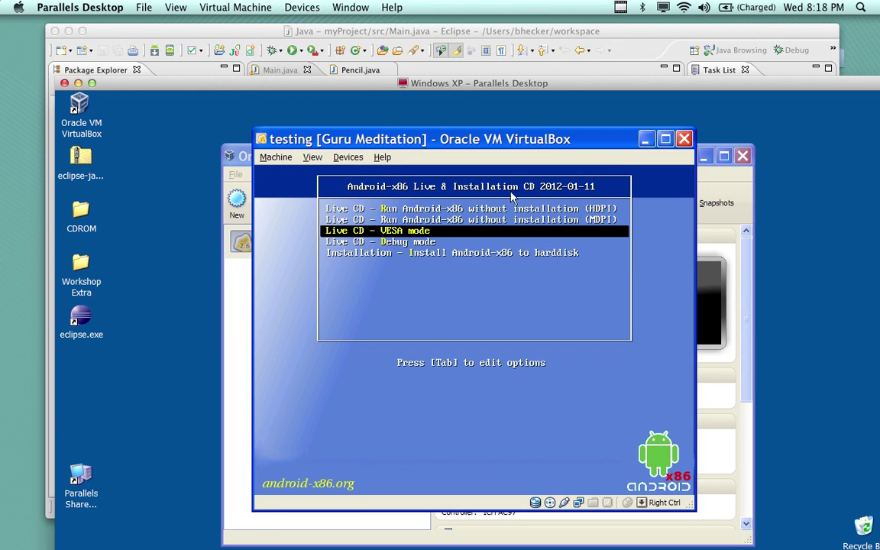
pyautogui.moveTo(549, 146); pyautogui.dragTo(515, 138)
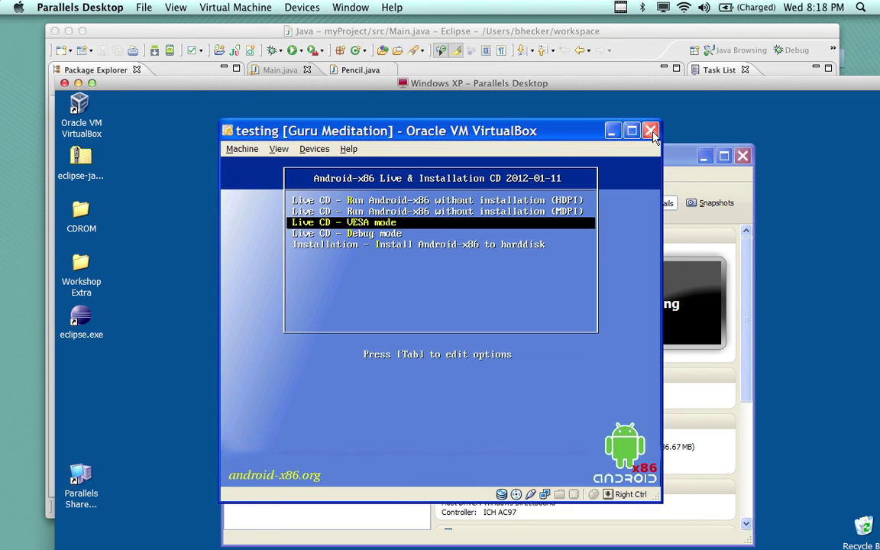
pyautogui.click(650, 130)
pyautogui.click(391, 361)
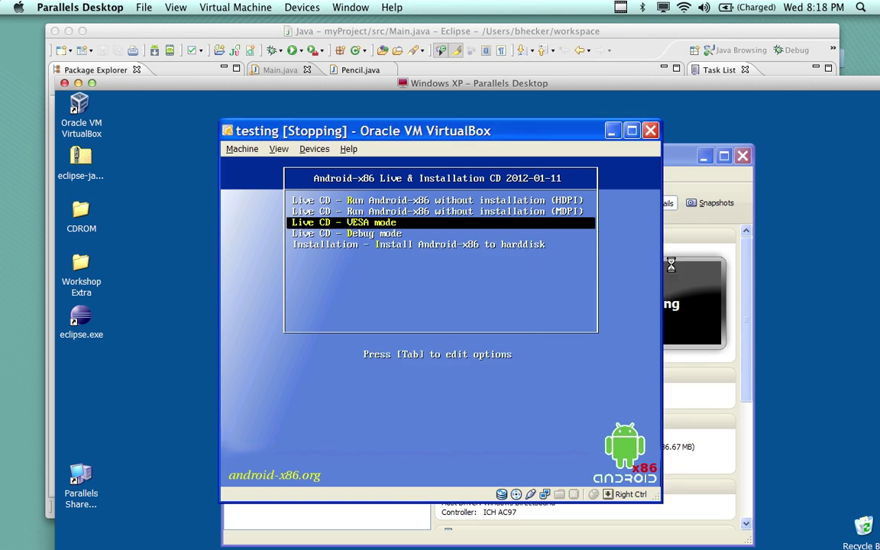
pyautogui.click(743, 156)
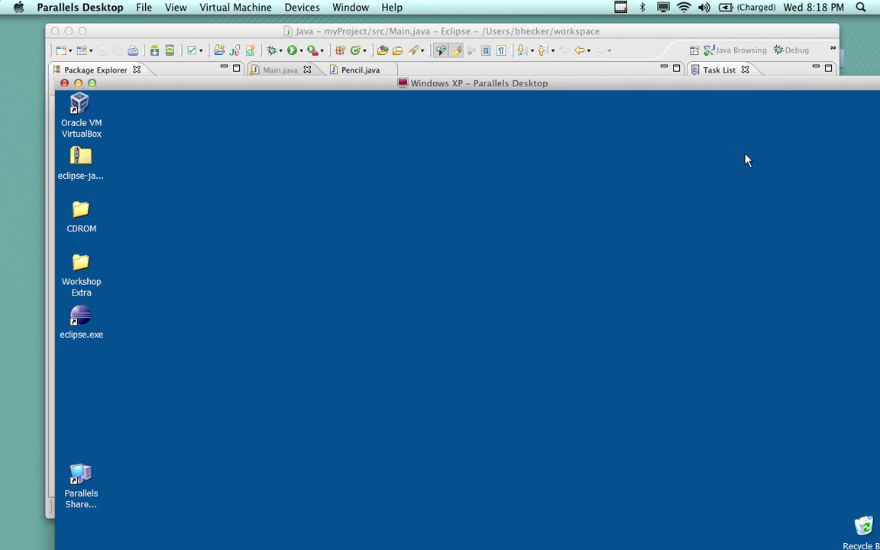
# Bring the whole Windows XP desktop into view and turn off the Windows XP machine.
pyautogui.doubleClick(734, 90)
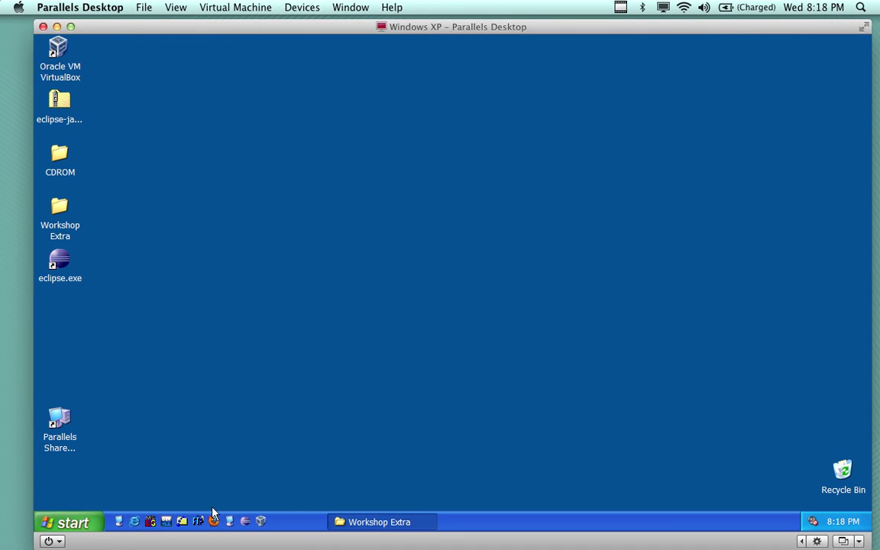
pyautogui.click(69, 522)
pyautogui.click(84, 502)
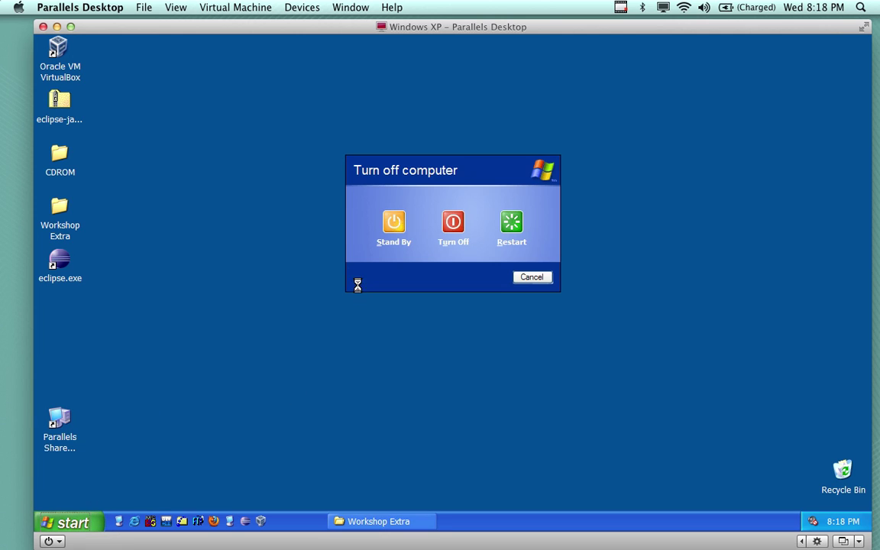
pyautogui.click(452, 228)
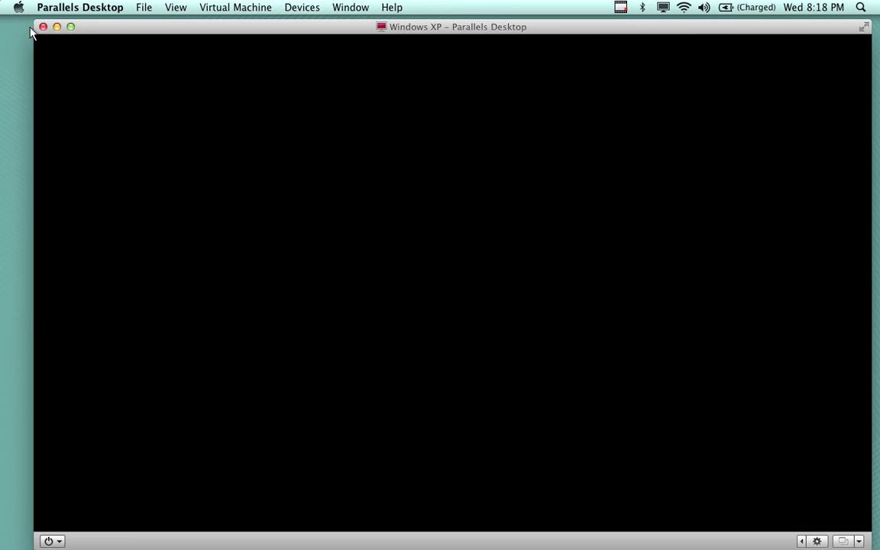
# Close the Eclipse window and the Parallels Virtual Machines list on the Mac.
pyautogui.click(18, 27)
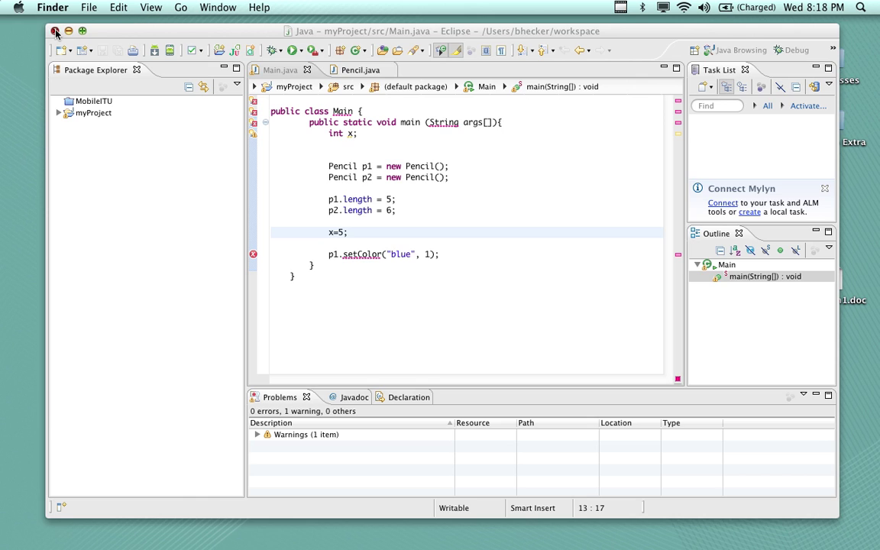
pyautogui.click(55, 31)
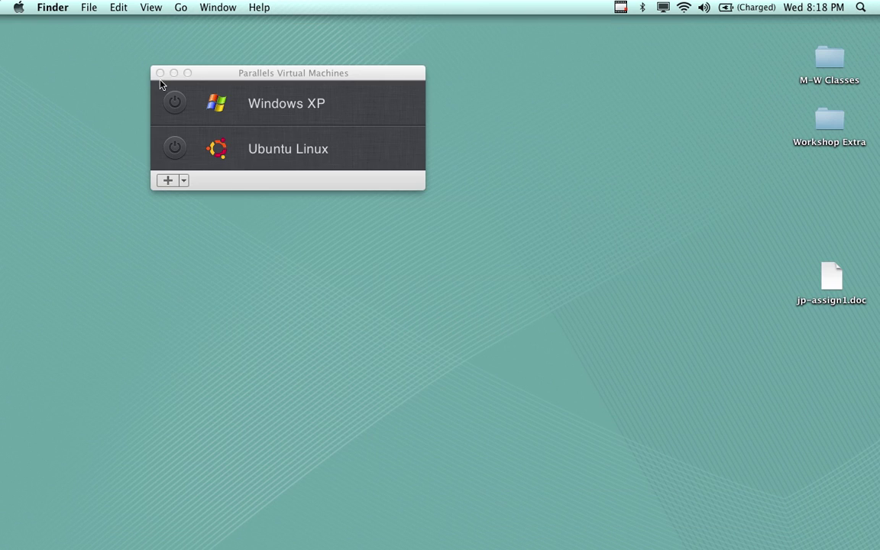
pyautogui.click(159, 73)
# Open the home folder in Finder, look through its workspace folder, and return to the home folder.
pyautogui.click(180, 7)
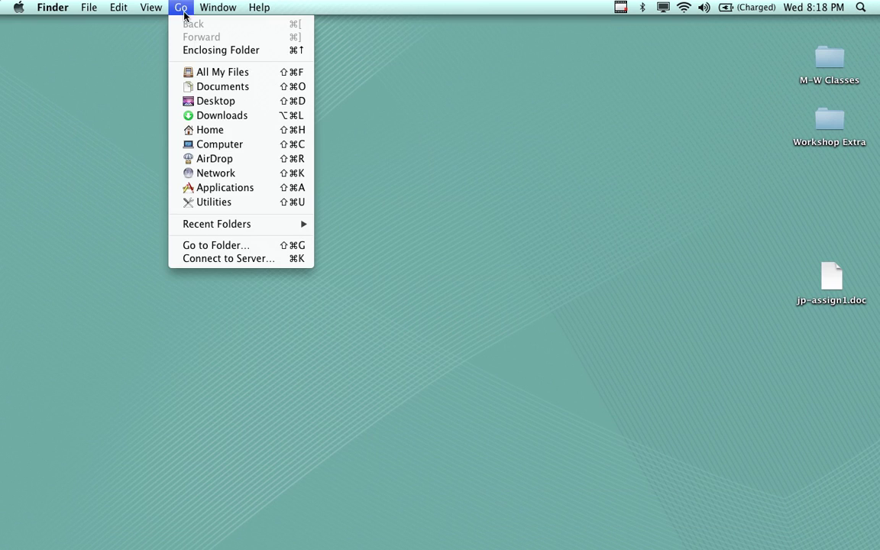
pyautogui.click(206, 131)
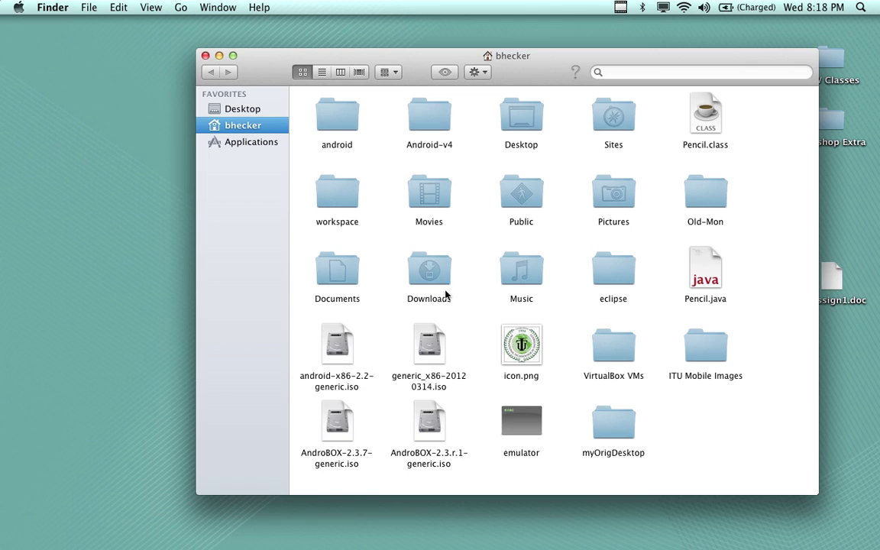
pyautogui.doubleClick(353, 197)
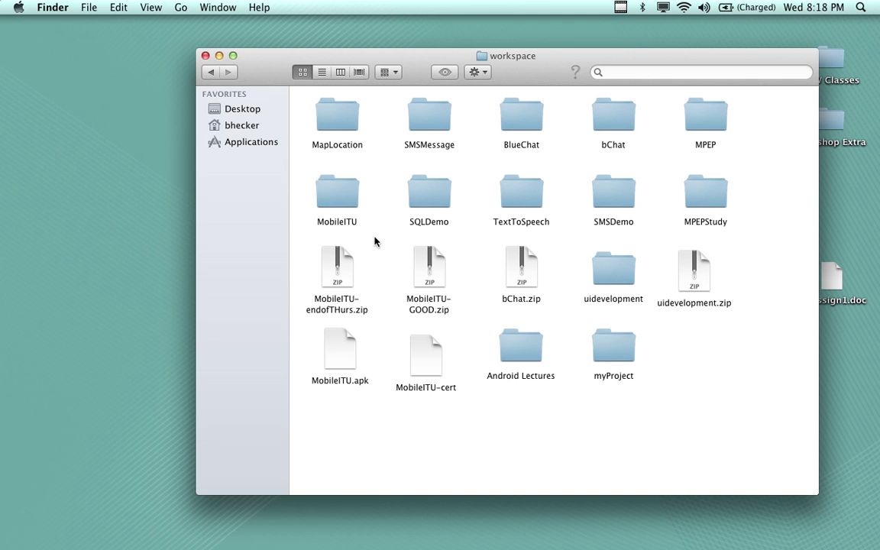
pyautogui.click(243, 126)
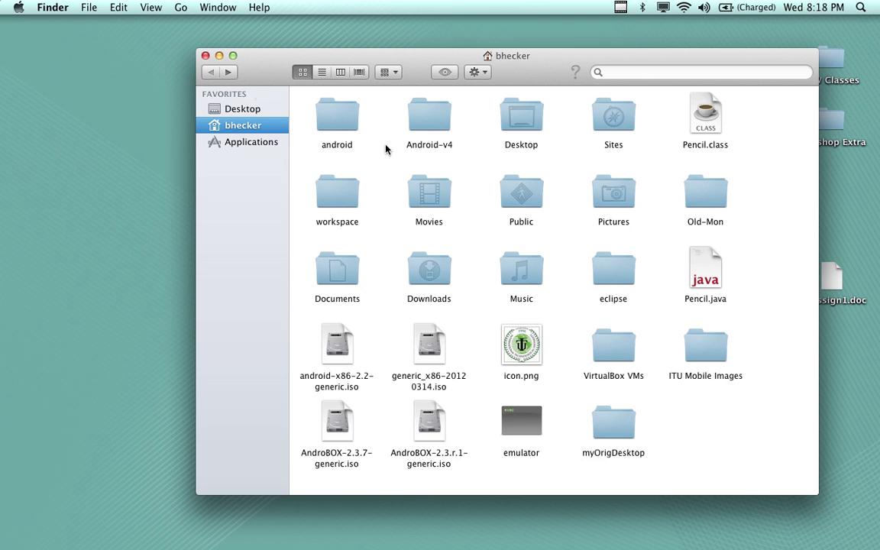
# Look over the AndroBOX, generic_x86 and android-x86 ISO images in the home folder and select the Android-v4 folder.
pyautogui.click(435, 426)
pyautogui.click(341, 426)
pyautogui.click(435, 435)
pyautogui.click(432, 386)
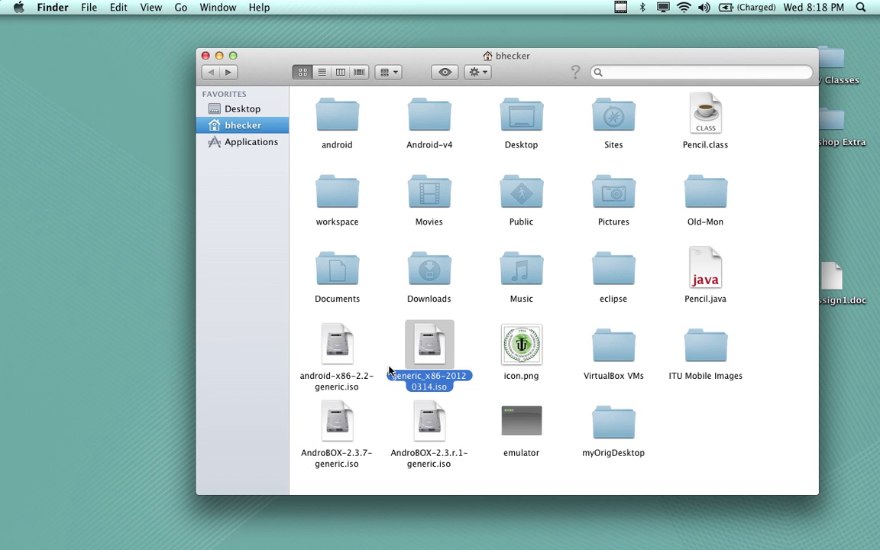
pyautogui.click(344, 363)
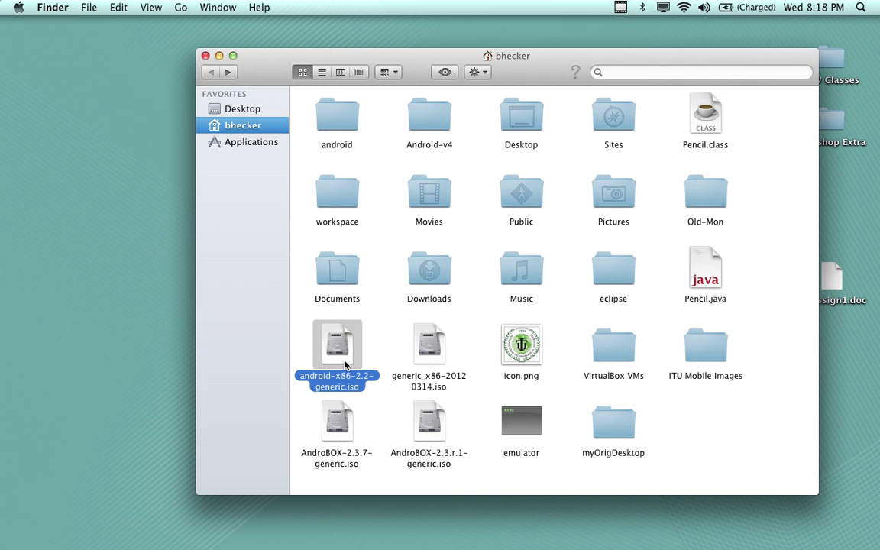
pyautogui.click(426, 129)
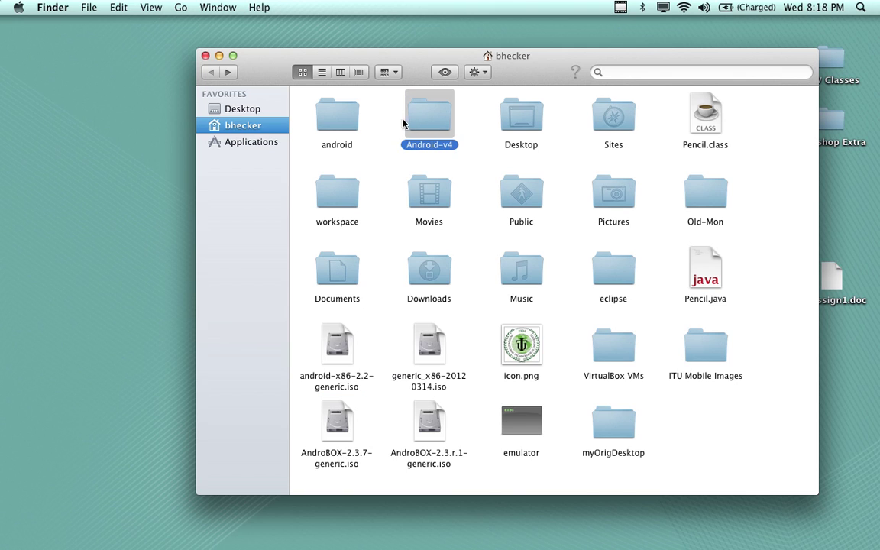
# Switch to VirtualBox, close the home folder's Finder window, and move the VirtualBox Manager window higher on the desktop.
pyautogui.click(438, 338)
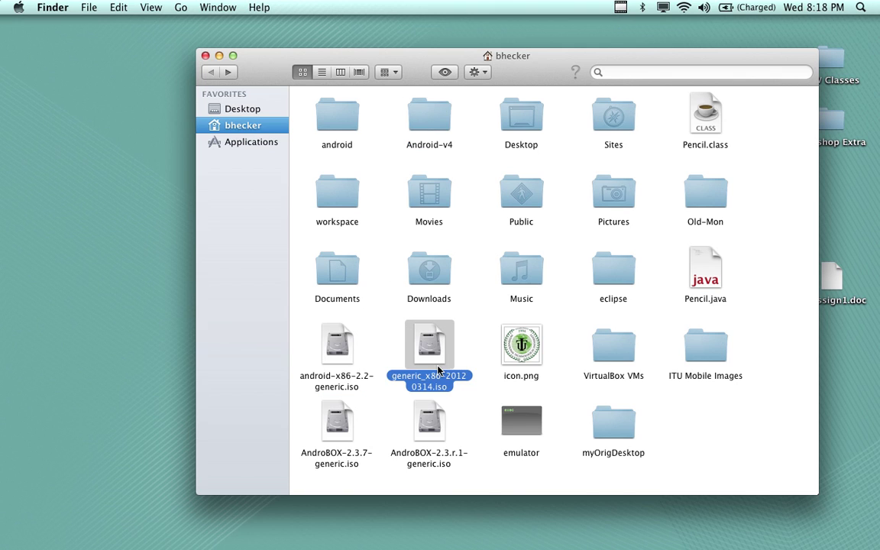
pyautogui.moveTo(530, 547)
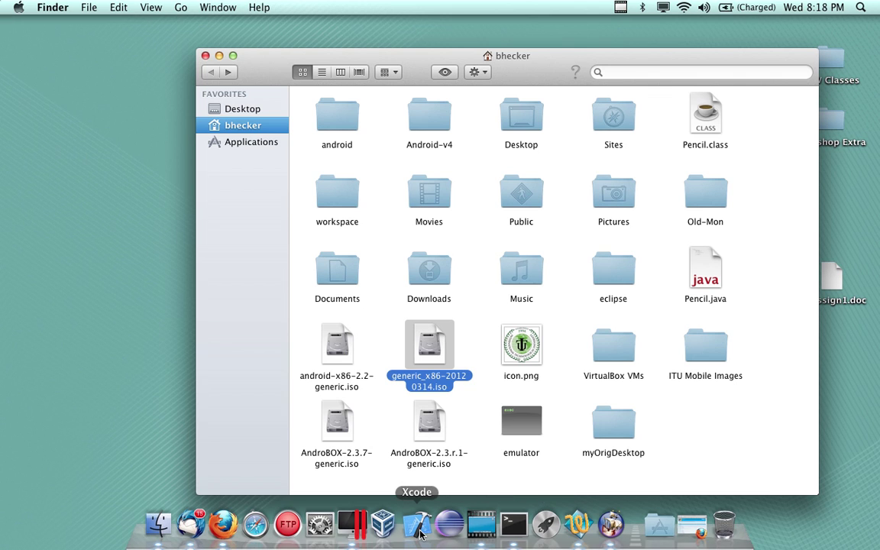
pyautogui.click(385, 525)
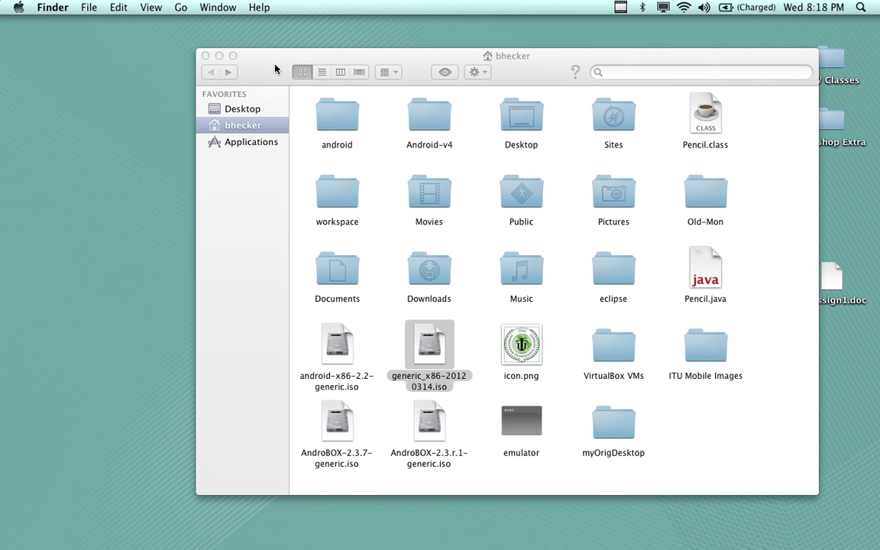
pyautogui.click(205, 56)
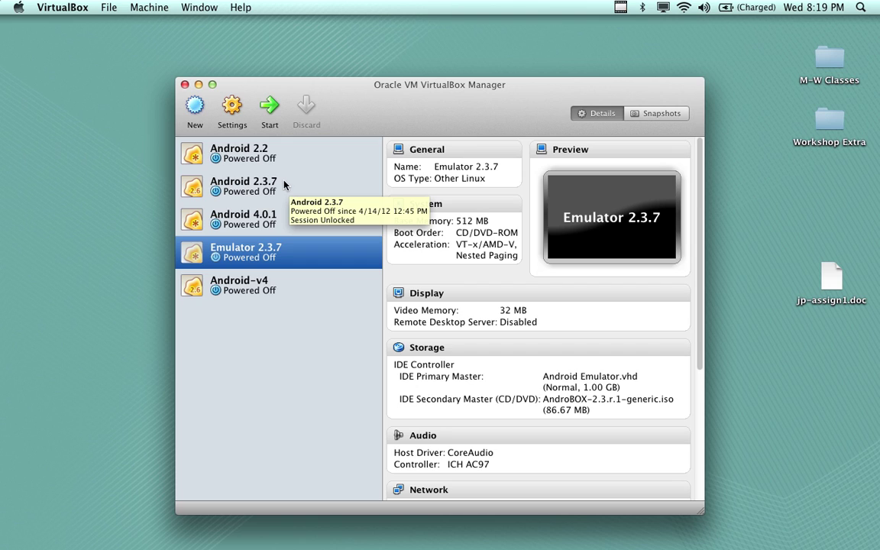
pyautogui.moveTo(406, 119); pyautogui.dragTo(394, 79)
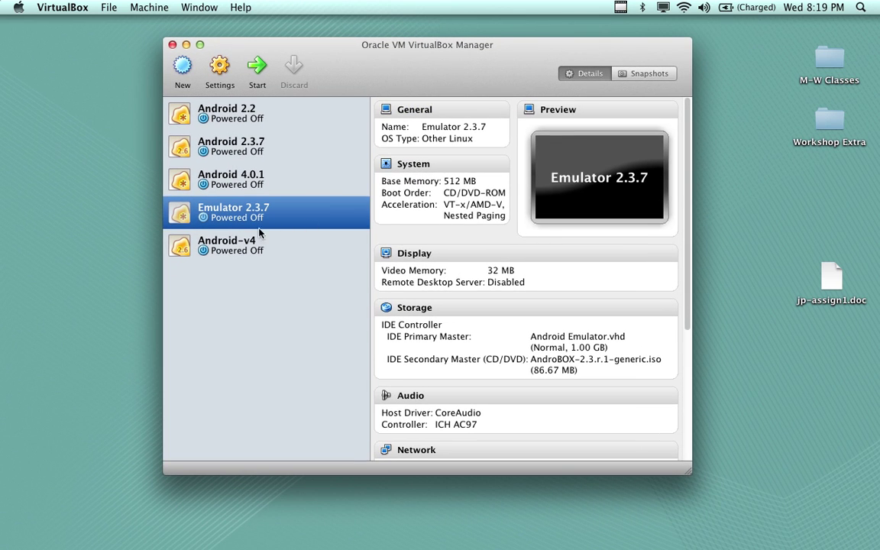
# Start the Android 2.2 virtual machine and boot its Live CD in VESA mode.
pyautogui.click(266, 118)
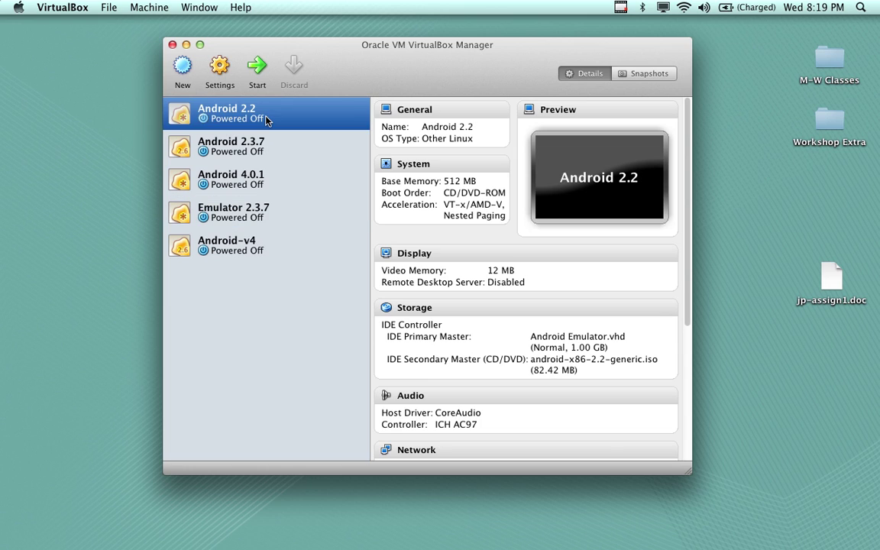
pyautogui.click(264, 71)
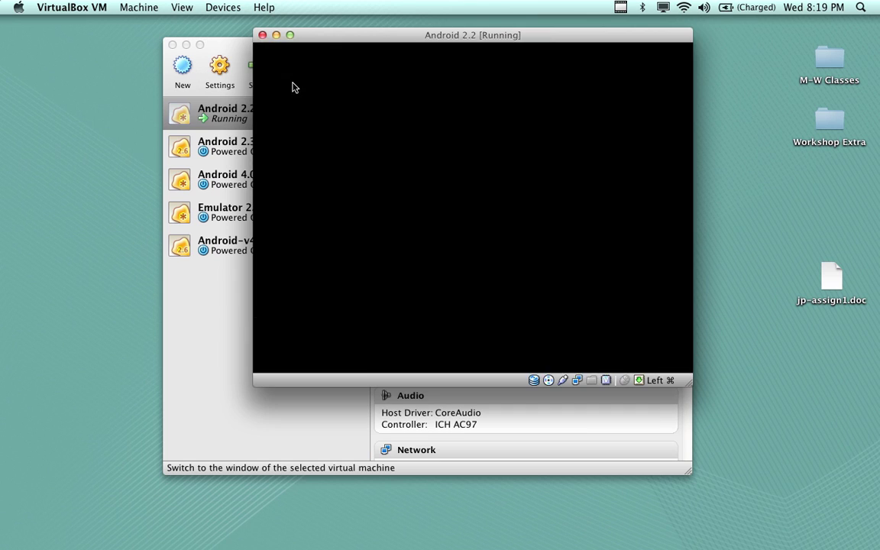
pyautogui.press('Down')
pyautogui.press('Down')
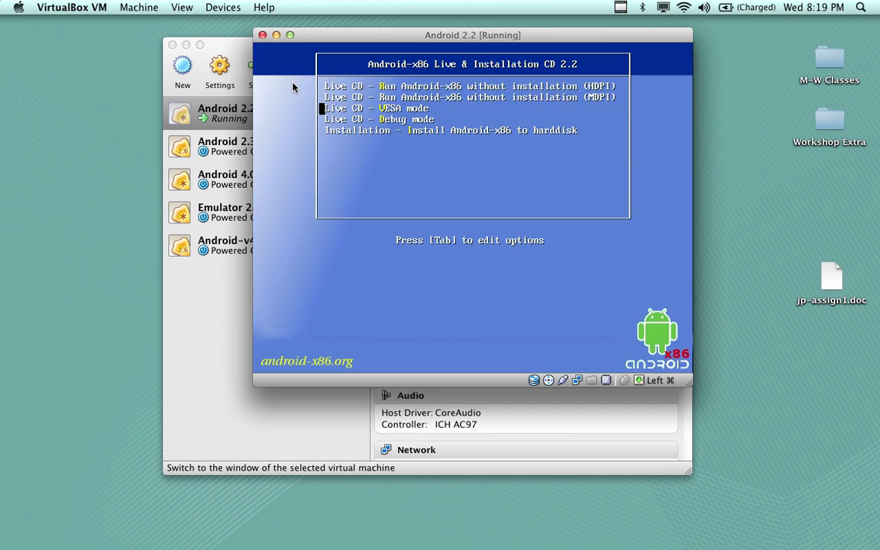
pyautogui.press('Return')
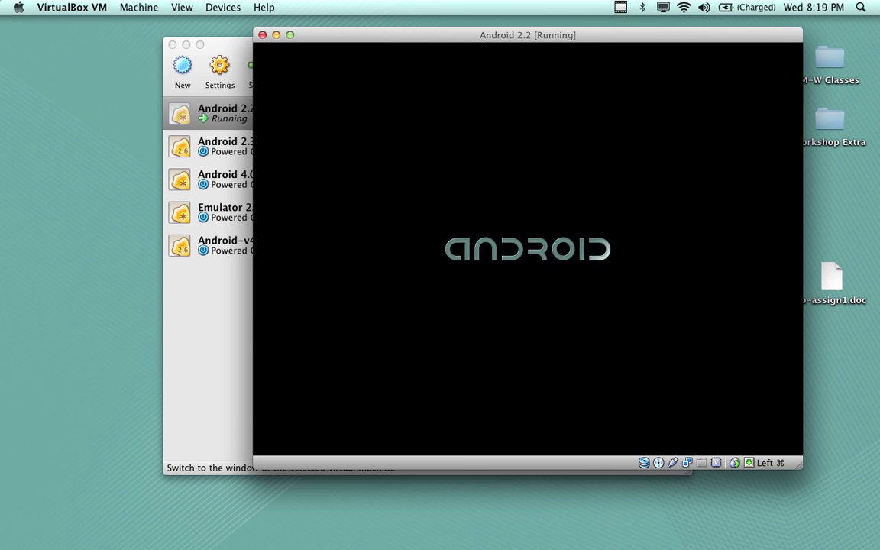
# Disable mouse integration for the Android 2.2 machine and unlock its lock screen.
pyautogui.moveTo(412, 35); pyautogui.dragTo(429, 67)
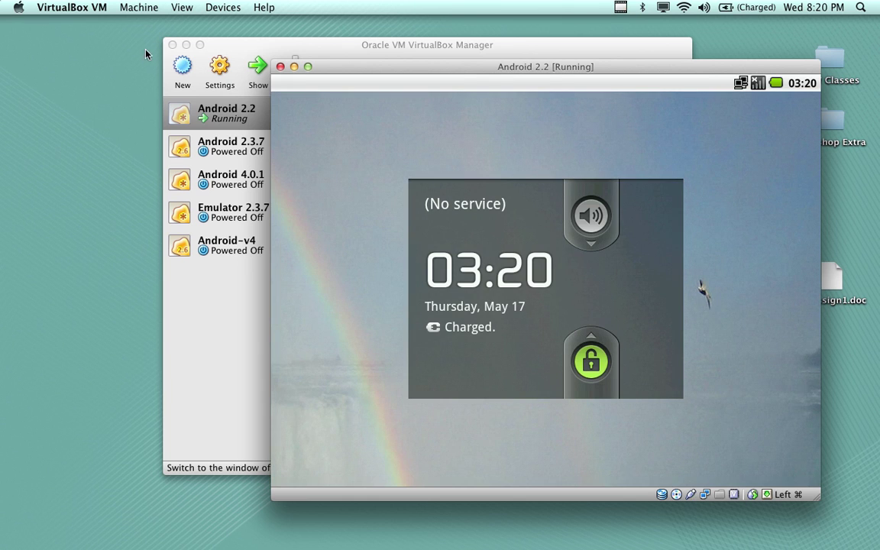
pyautogui.click(752, 495)
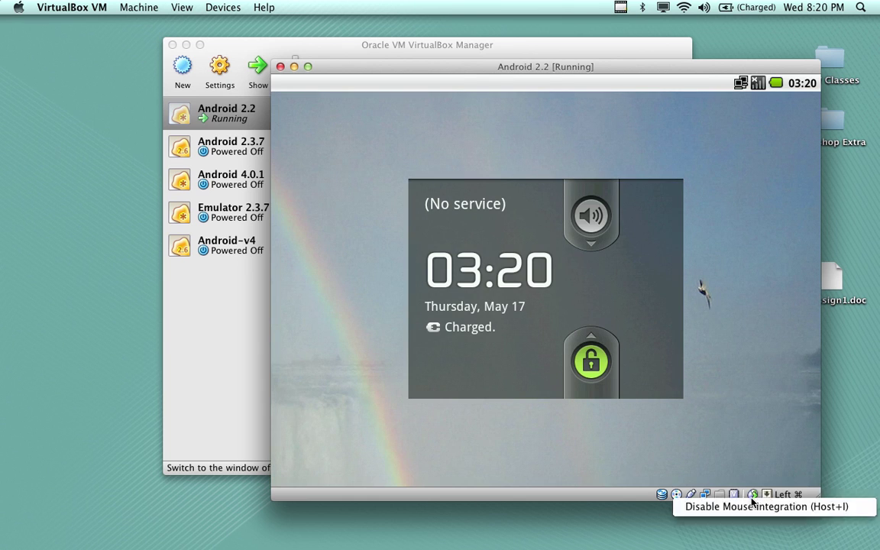
pyautogui.click(756, 509)
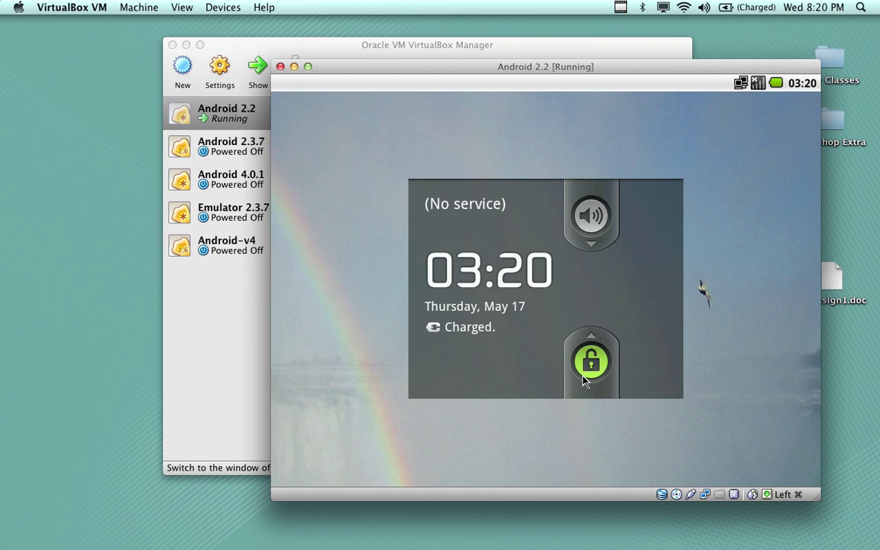
pyautogui.moveTo(589, 367); pyautogui.dragTo(591, 231)
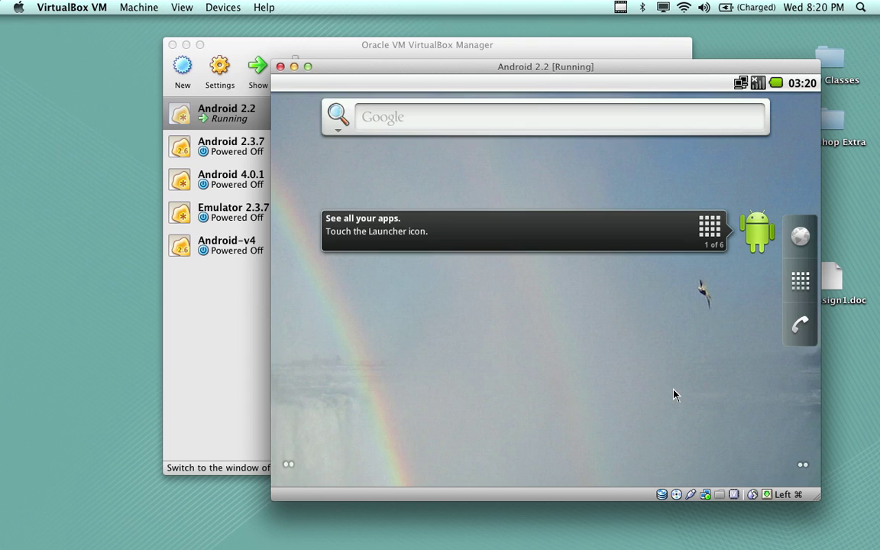
# Open the Browser app in the Android 2.2 machine and load itu.edu.
pyautogui.click(800, 281)
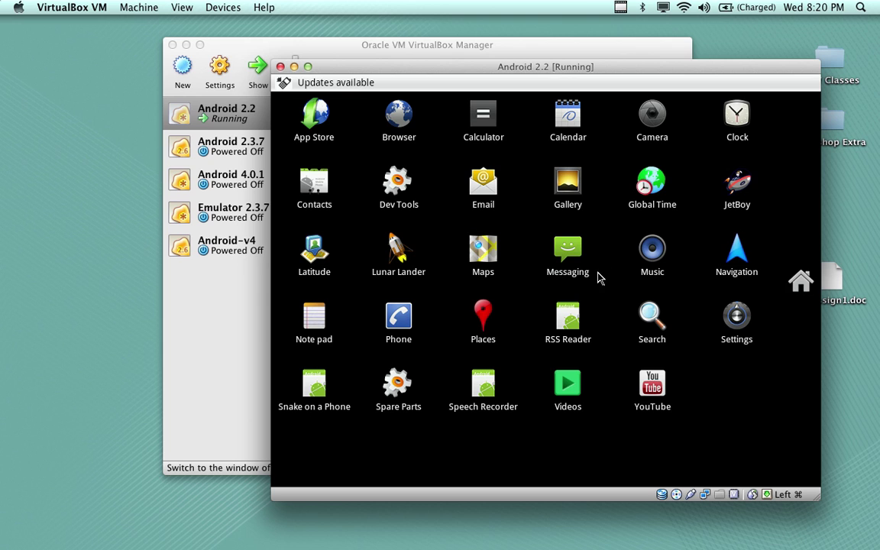
pyautogui.click(398, 122)
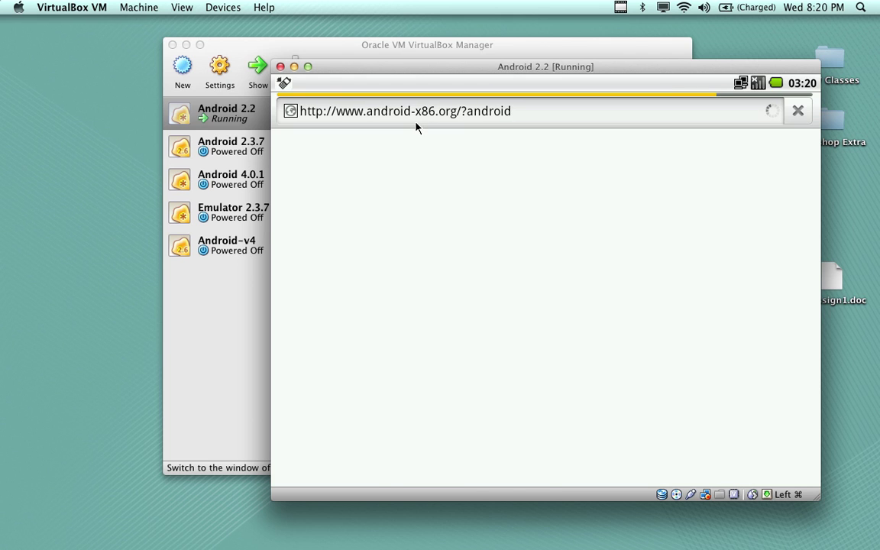
pyautogui.click(420, 113)
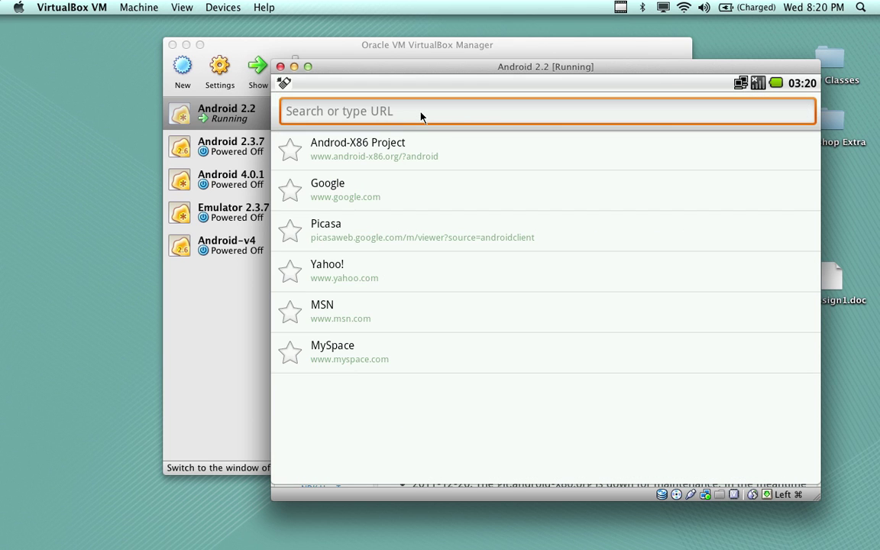
pyautogui.write('itu.edu')
pyautogui.press('Return')
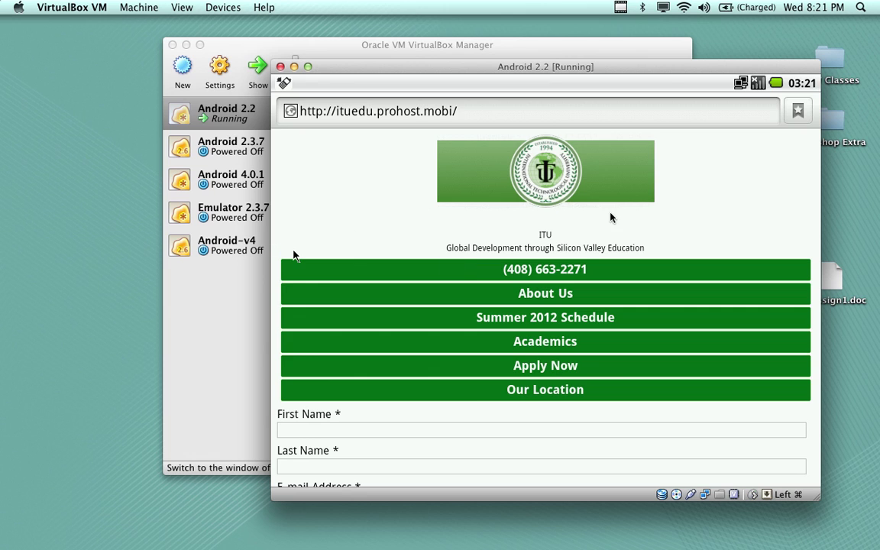
# Bring the VirtualBox Manager in front of the running Android machine and launch Eclipse on the Mac.
pyautogui.click(544, 41)
pyautogui.moveTo(561, 47); pyautogui.dragTo(532, 43)
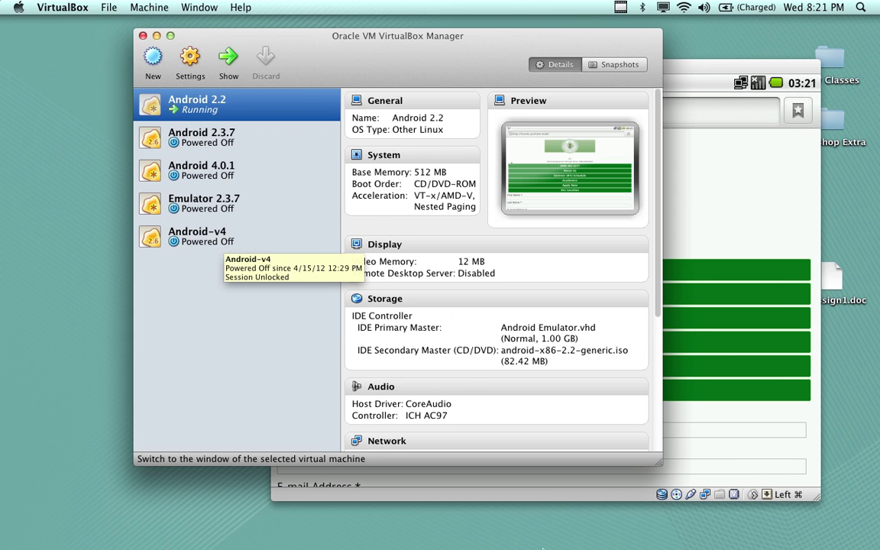
pyautogui.moveTo(552, 546)
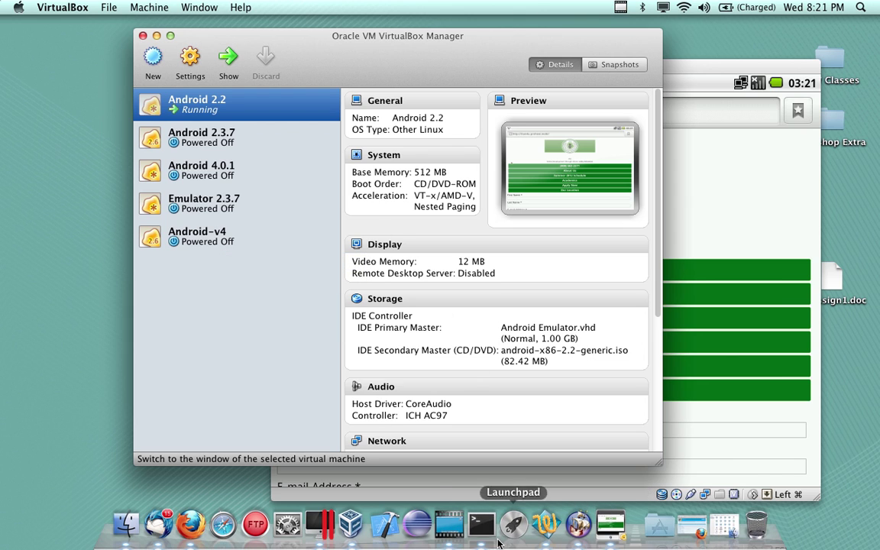
pyautogui.click(417, 526)
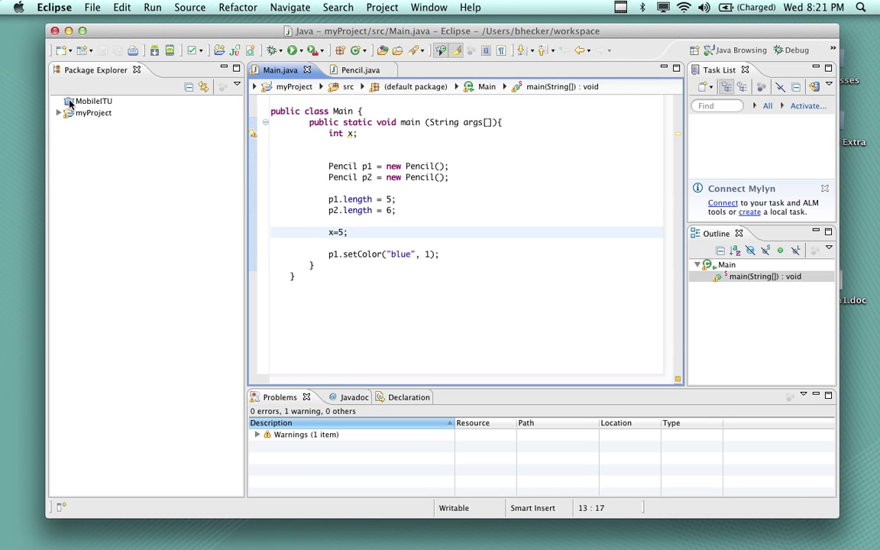
# Close the Main.java and Pencil.java editors and shift the Eclipse window slightly across the desktop.
pyautogui.click(102, 117)
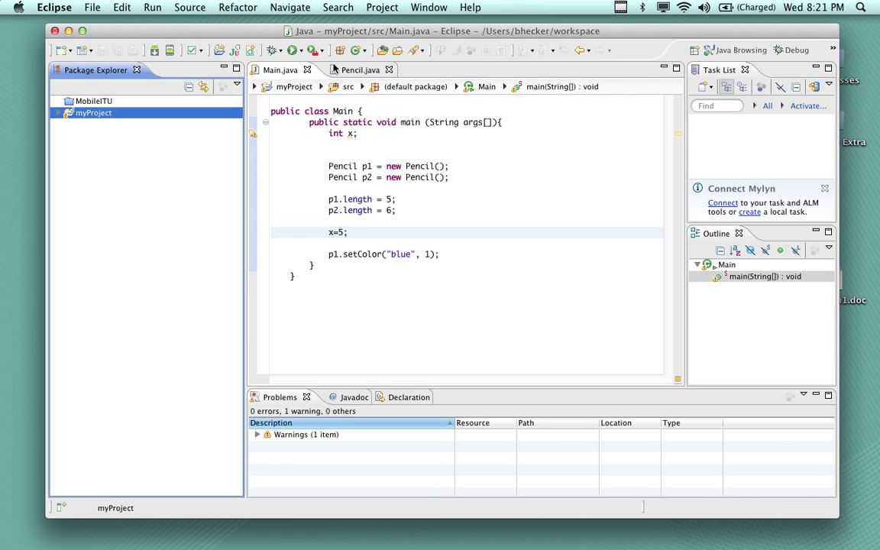
pyautogui.click(279, 69)
pyautogui.click(307, 69)
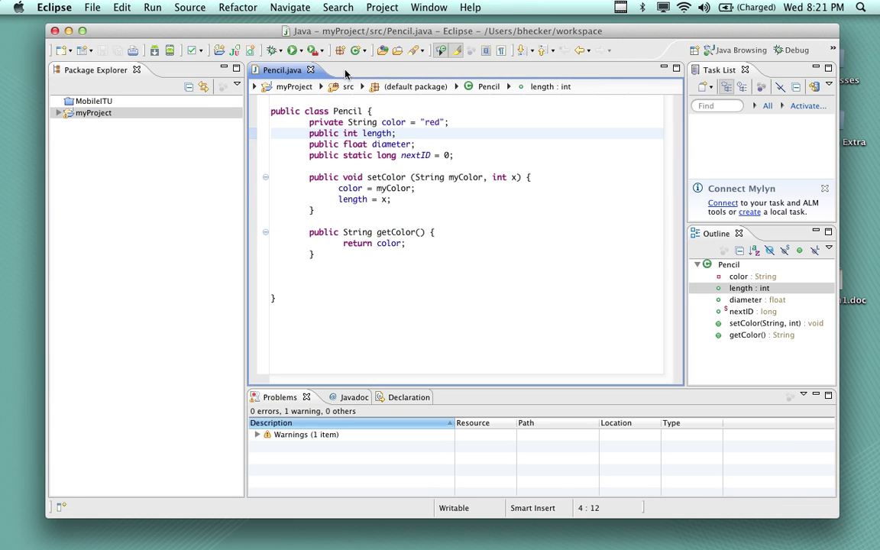
pyautogui.click(286, 70)
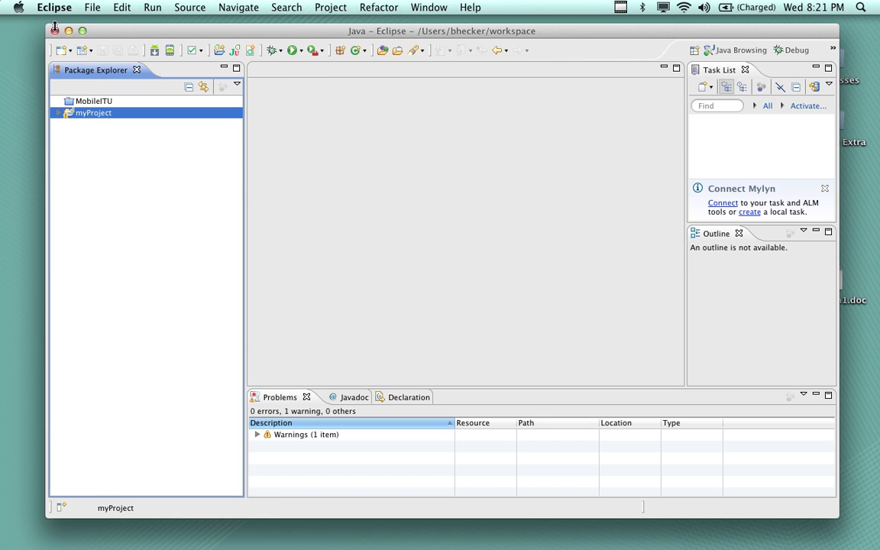
pyautogui.moveTo(108, 33); pyautogui.dragTo(90, 33)
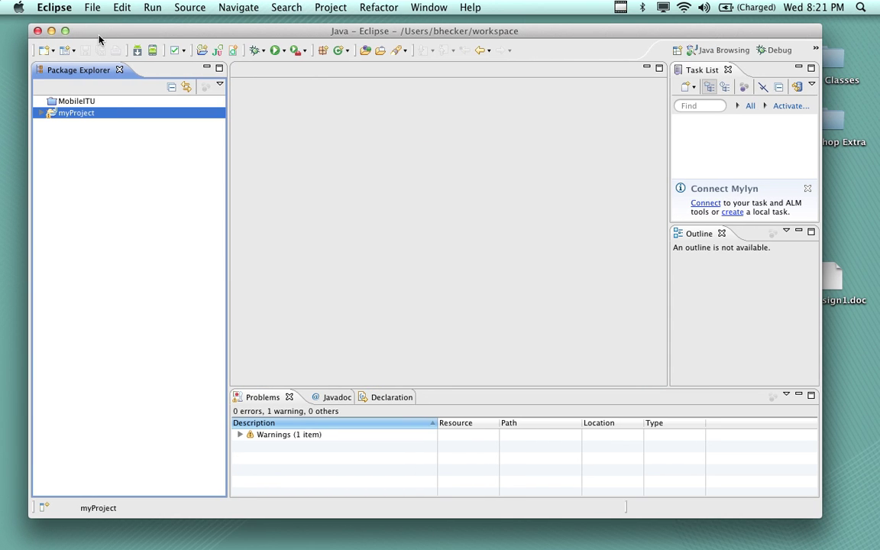
# Start a new Android project named test in the workspace, keeping the default location.
pyautogui.click(88, 9)
pyautogui.moveTo(130, 24)
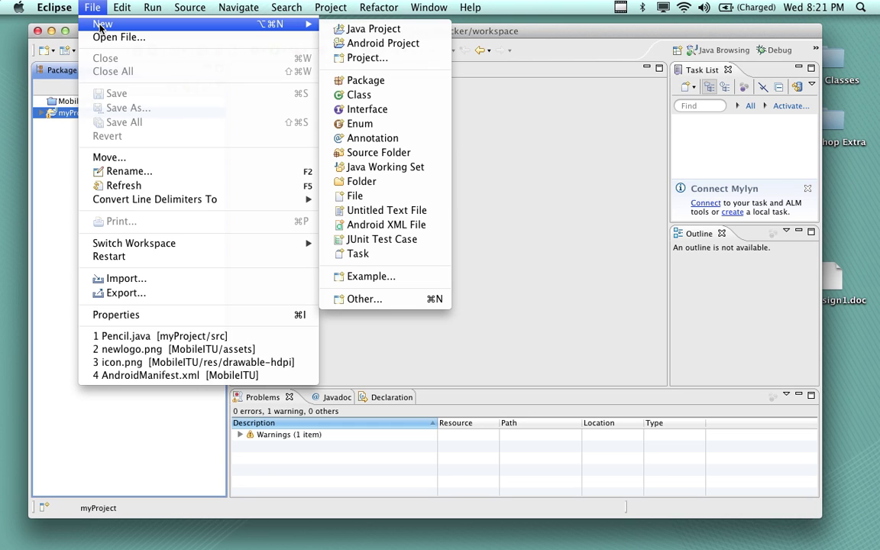
pyautogui.click(370, 43)
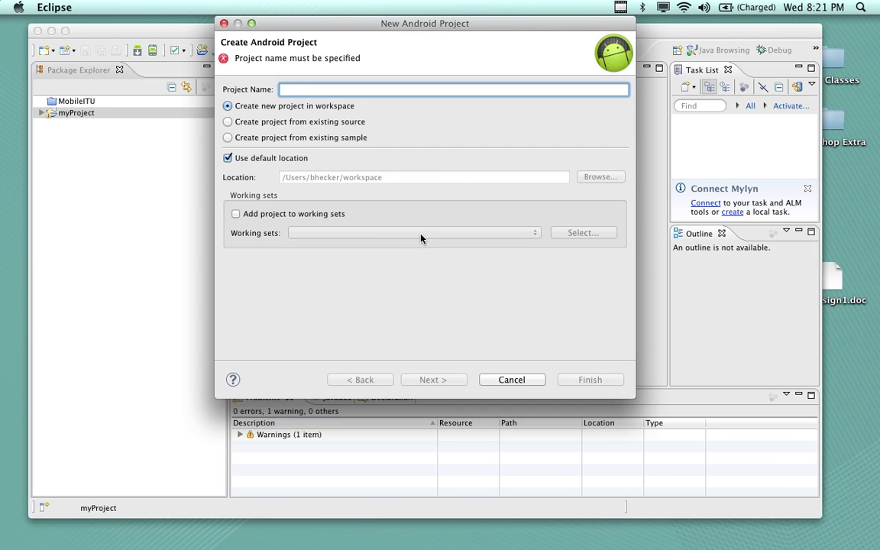
pyautogui.write('test')
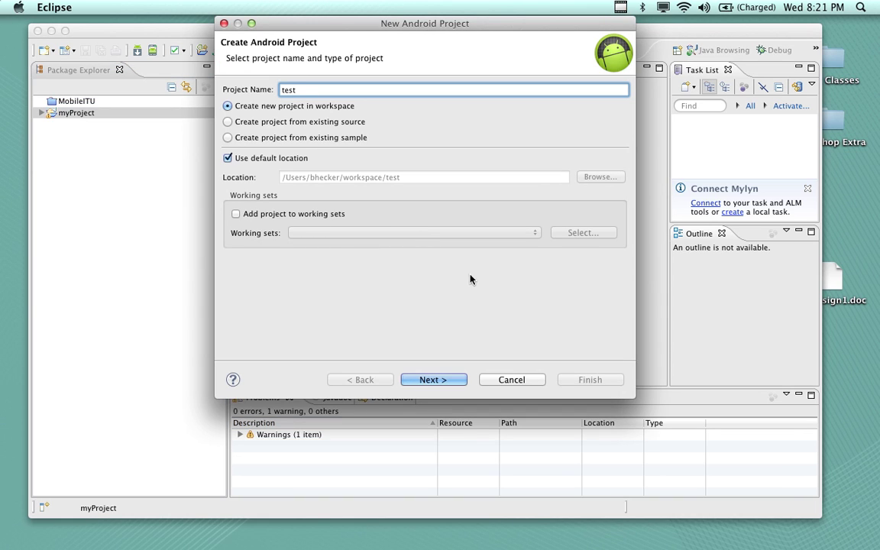
pyautogui.click(432, 380)
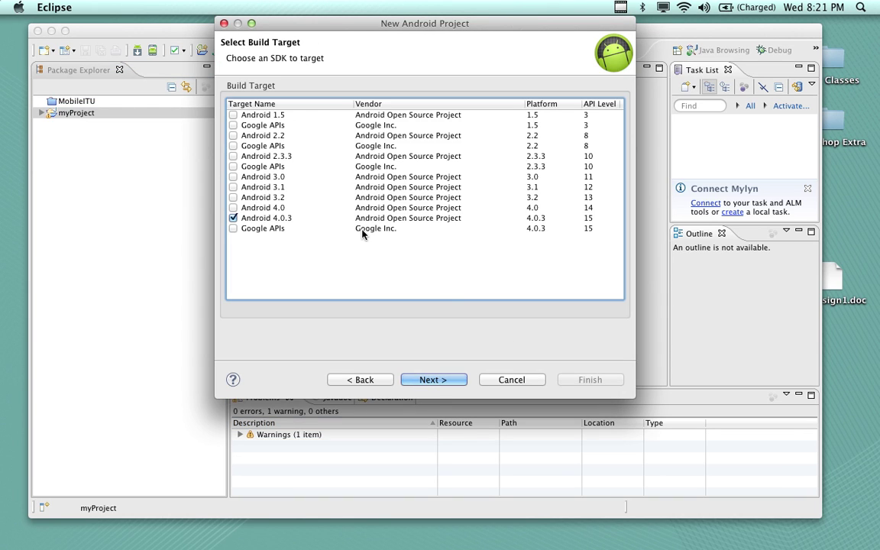
# Create the project with Android 2.2 as its build target and edu.itu.test as its package name.
pyautogui.click(233, 136)
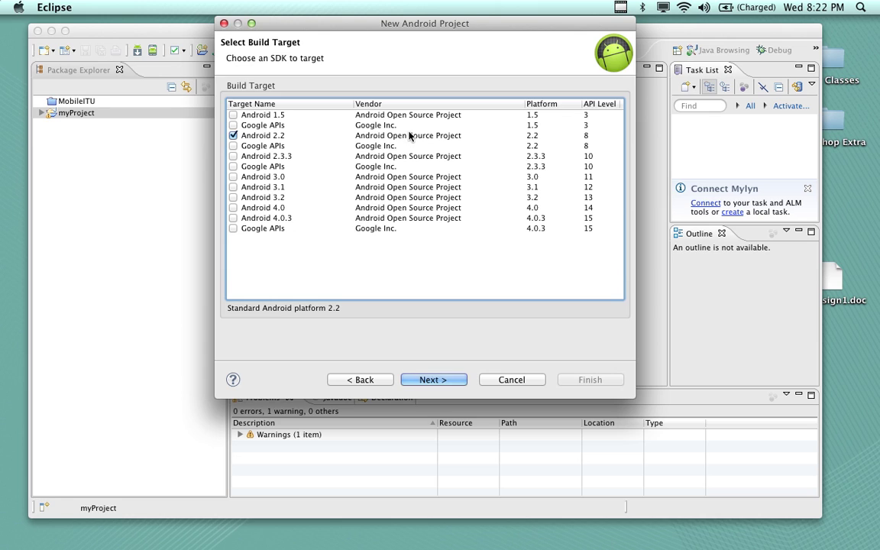
pyautogui.moveTo(408, 132)
pyautogui.click(433, 380)
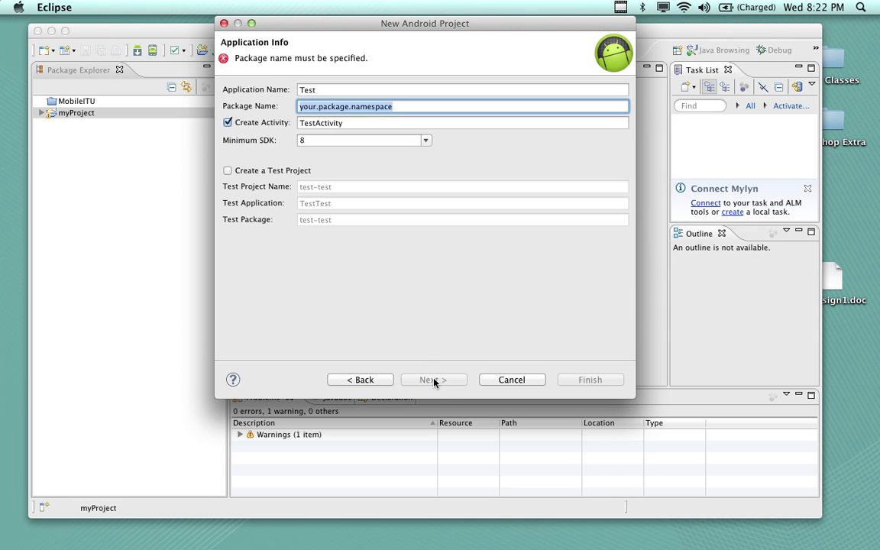
pyautogui.write('edu')
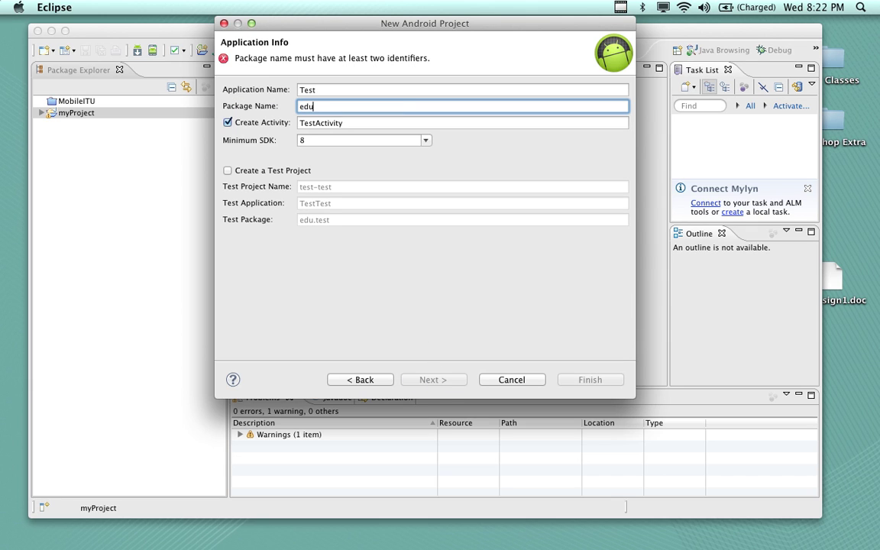
pyautogui.write('.itu.test')
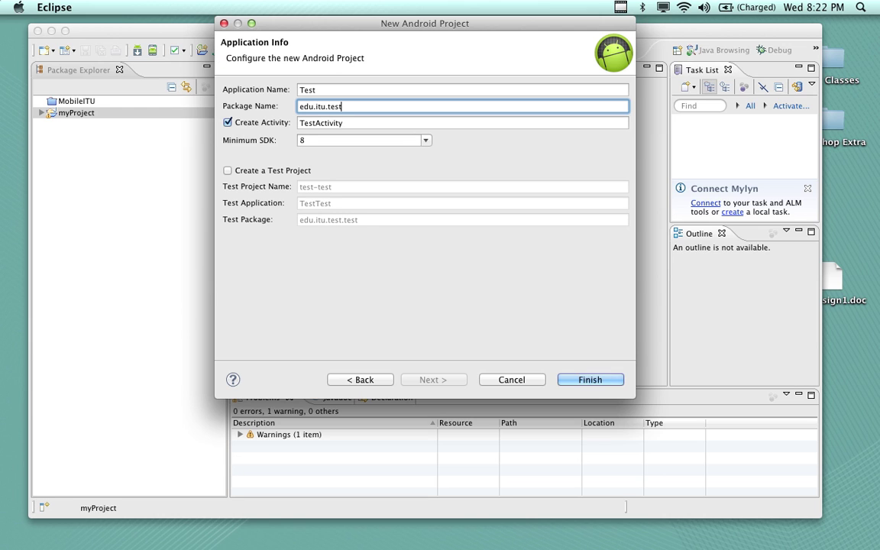
pyautogui.click(577, 381)
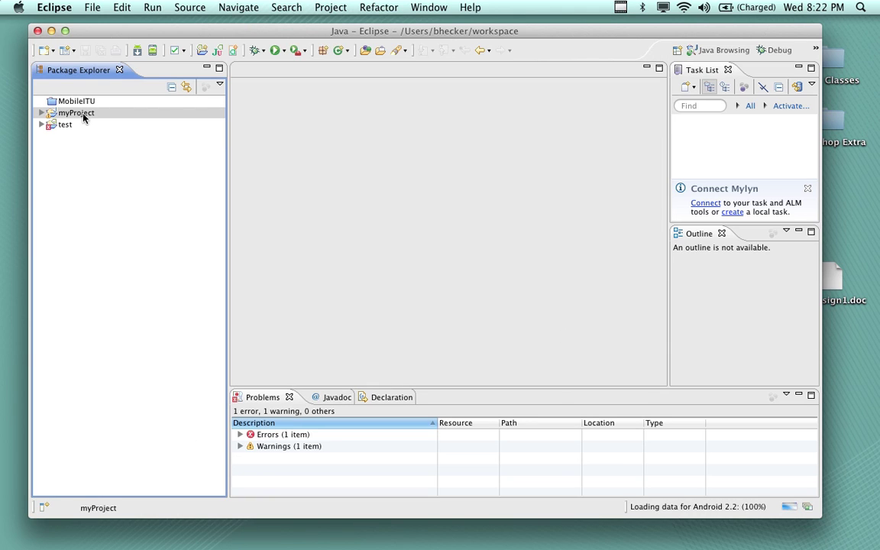
# Expand the test project and check the Android2.2 entry among the existing virtual devices in the AVD Manager.
pyautogui.click(42, 125)
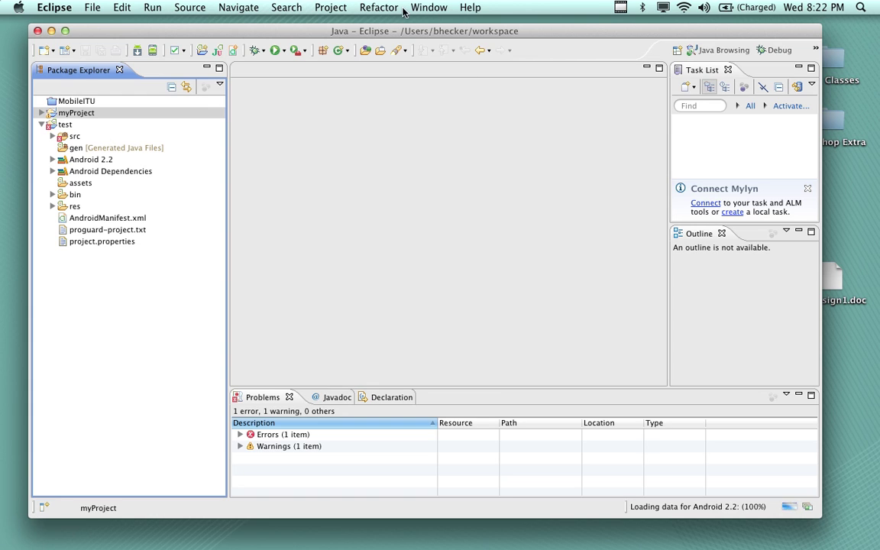
pyautogui.click(441, 8)
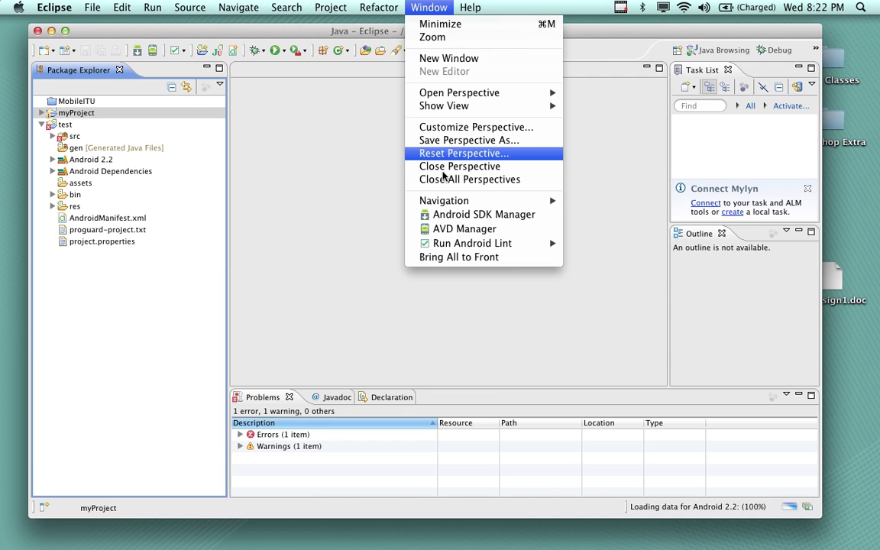
pyautogui.click(447, 229)
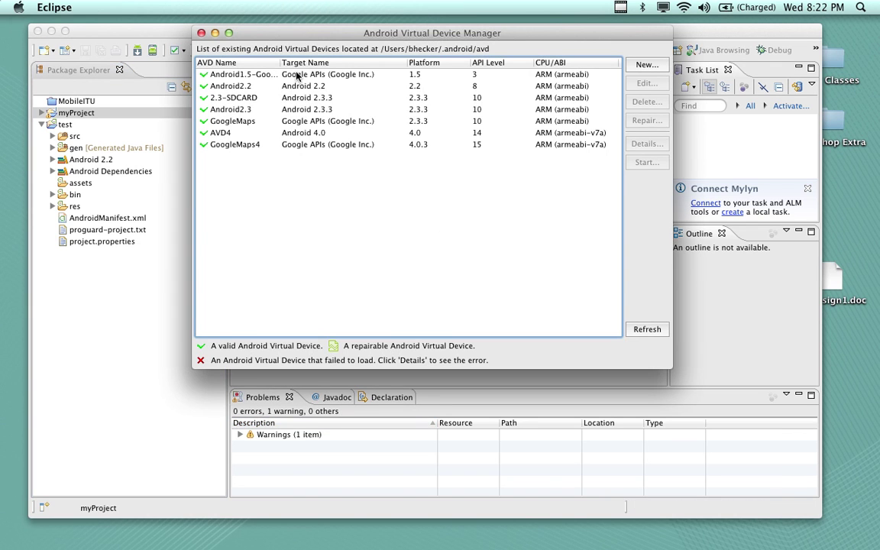
pyautogui.click(245, 91)
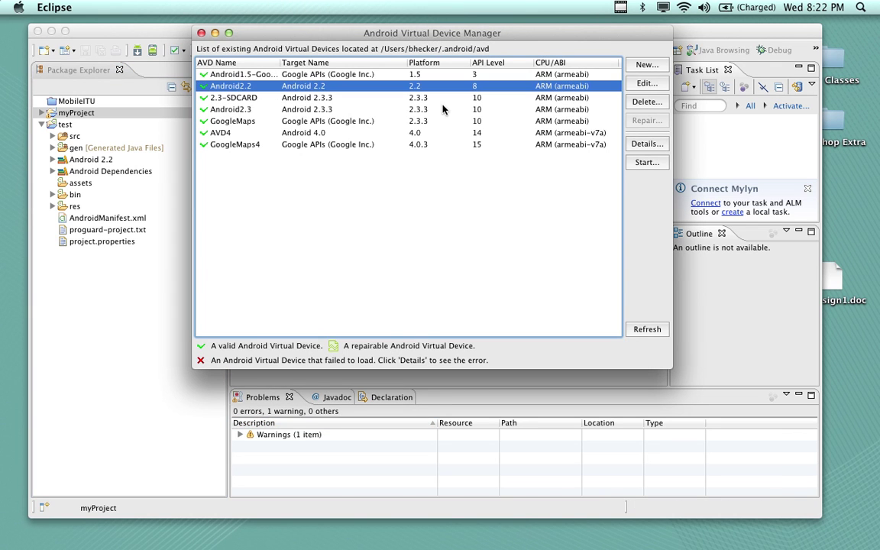
pyautogui.click(200, 33)
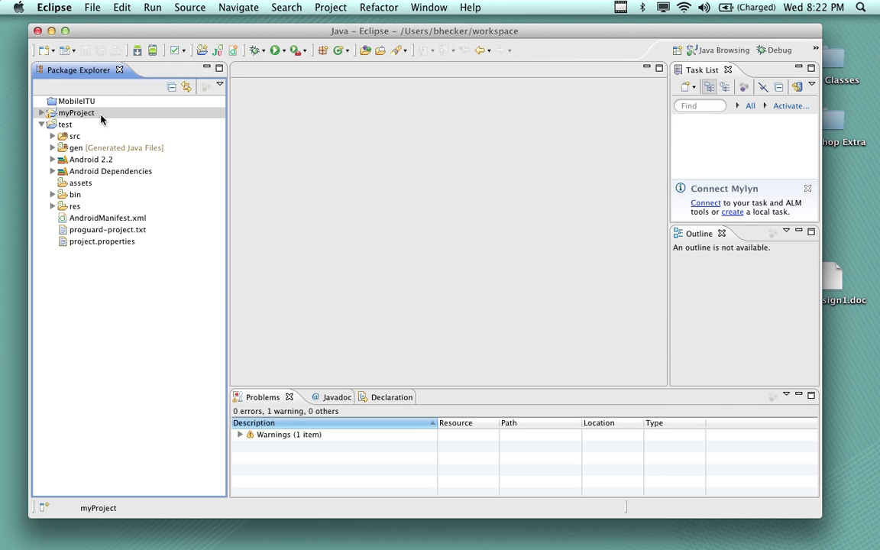
# Run the test project as an Android application.
pyautogui.click(66, 125)
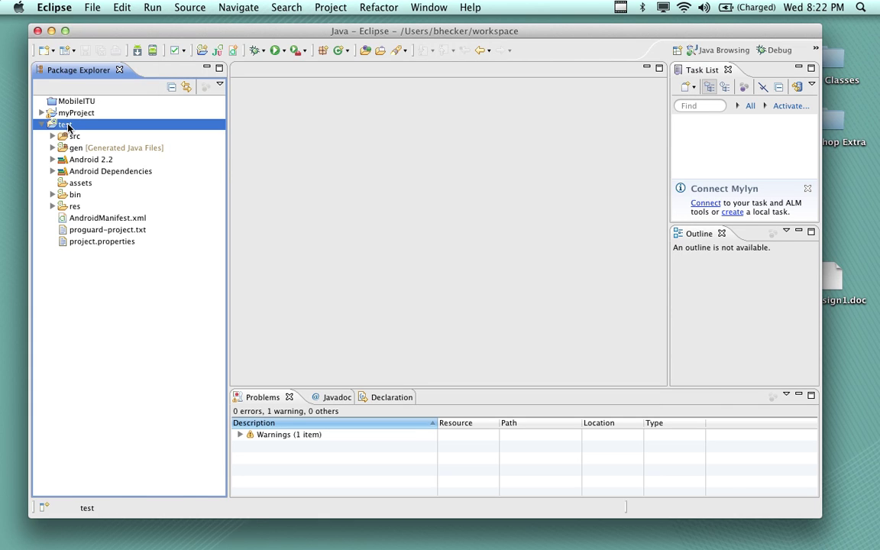
pyautogui.rightClick(67, 126)
pyautogui.moveTo(115, 420)
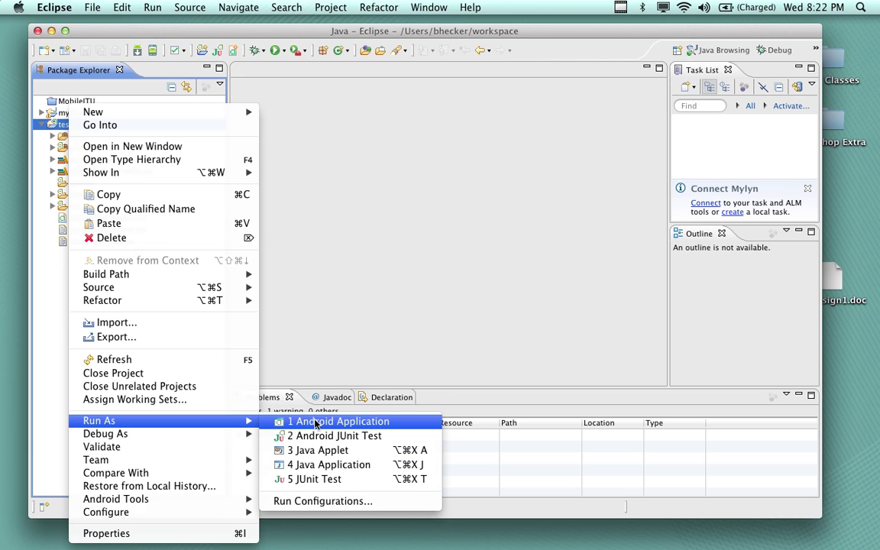
pyautogui.click(314, 422)
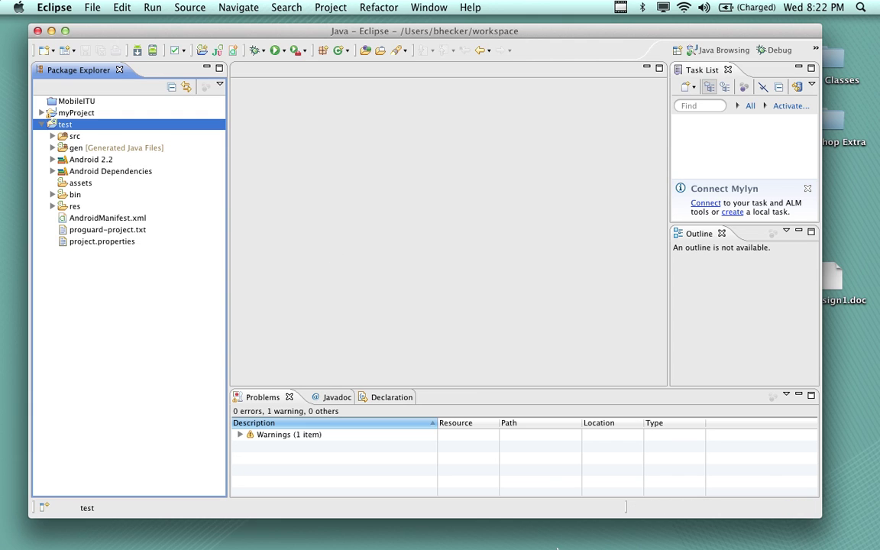
# Switch to the running Android 2.2 virtual machine and unlock its screen to view the launched test app.
pyautogui.moveTo(561, 548)
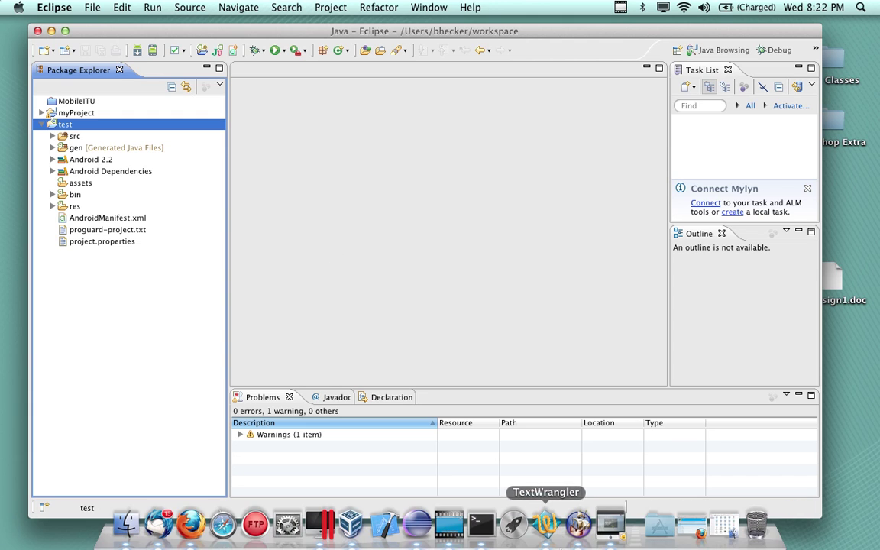
pyautogui.moveTo(562, 31); pyautogui.dragTo(584, 91)
pyautogui.click(690, 71)
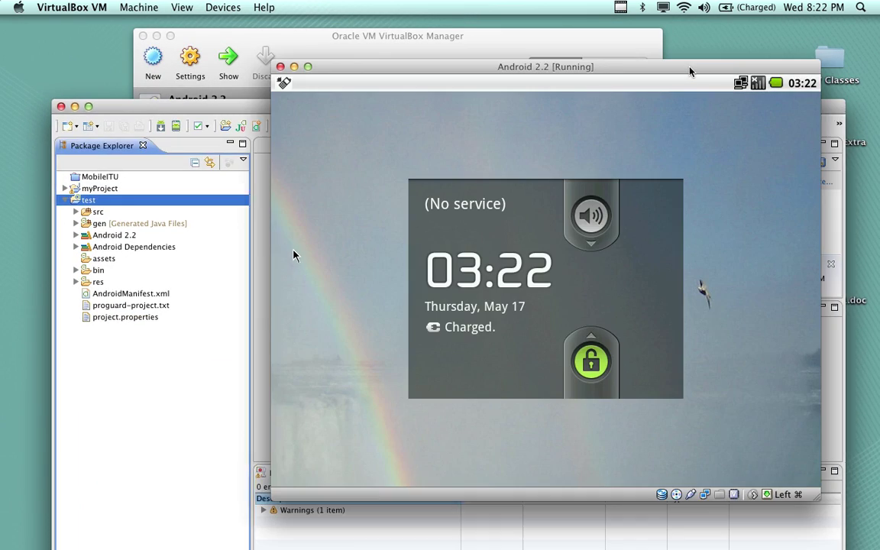
pyautogui.moveTo(690, 71); pyautogui.dragTo(682, 31)
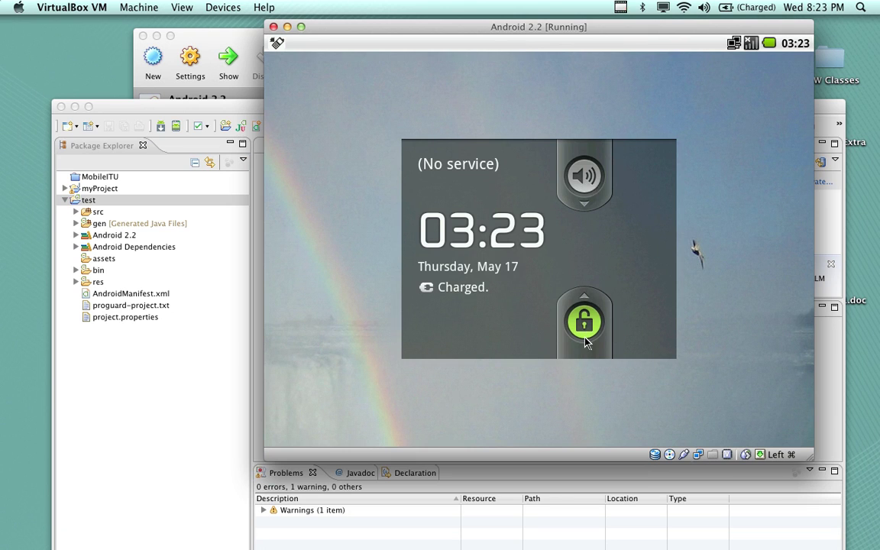
pyautogui.moveTo(585, 338); pyautogui.dragTo(583, 185)
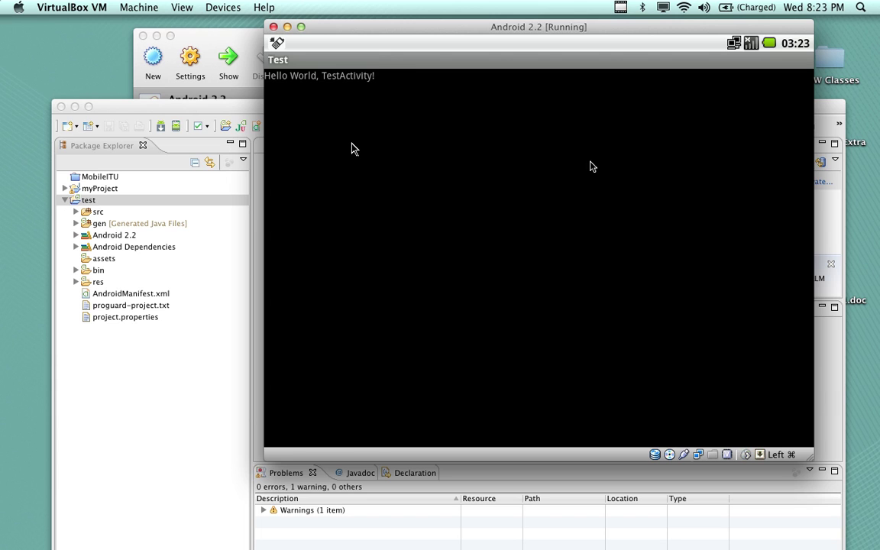
# Bring Eclipse back to the front, switch to Terminal and list the home folder's contents with ls.
pyautogui.moveTo(235, 112); pyautogui.dragTo(225, 44)
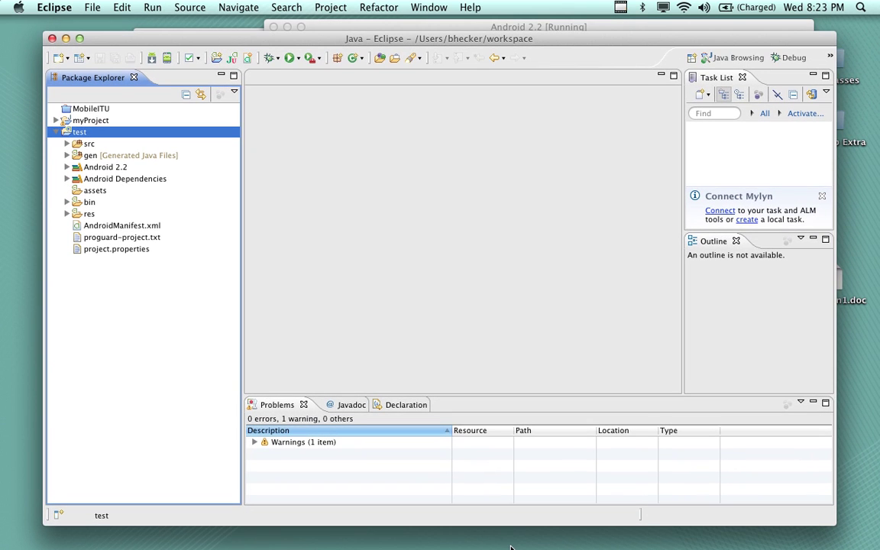
pyautogui.moveTo(582, 547)
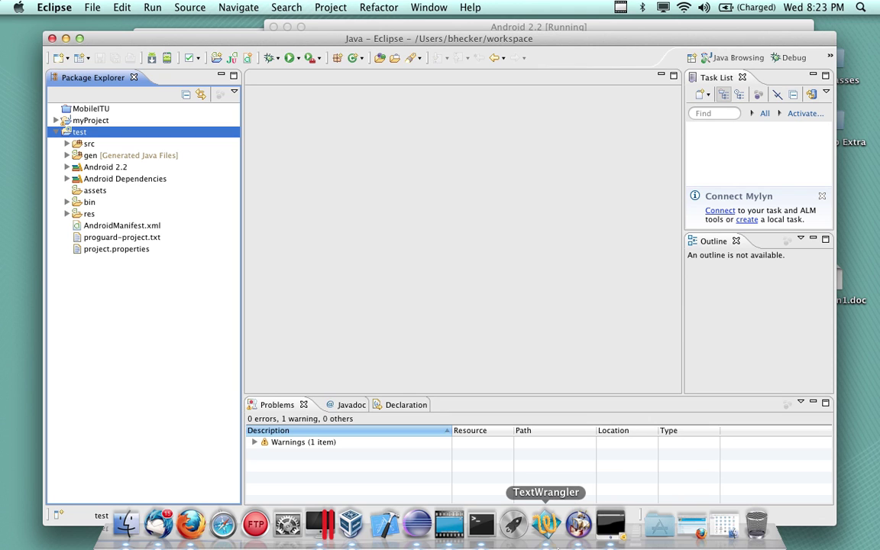
pyautogui.click(482, 526)
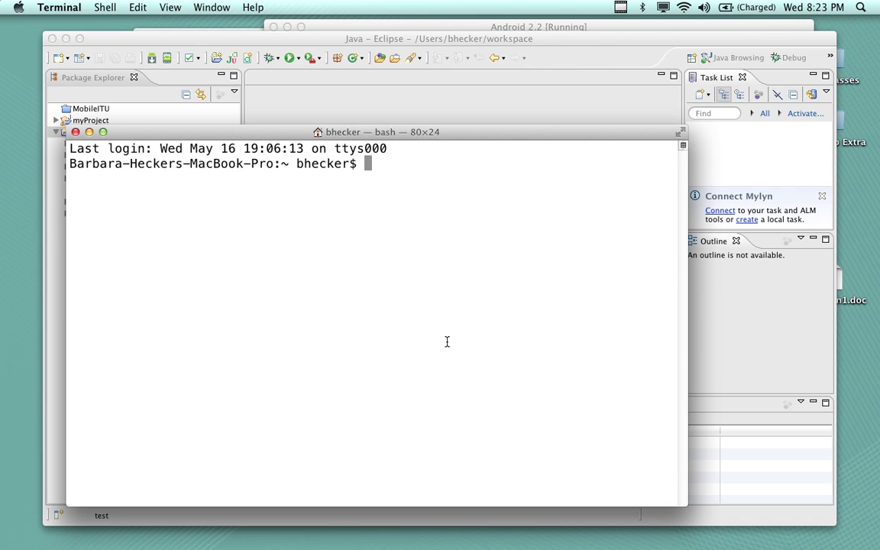
pyautogui.write('ls')
pyautogui.press('Return')
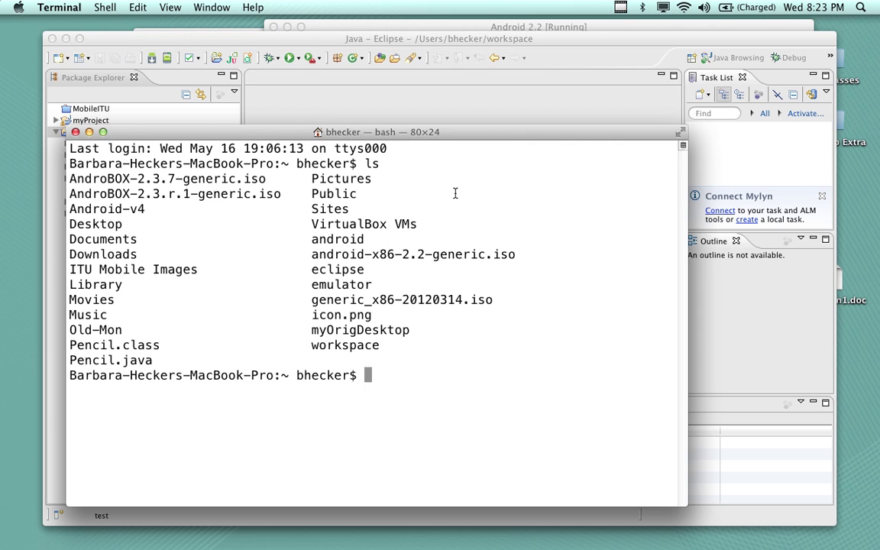
pyautogui.doubleClick(336, 240)
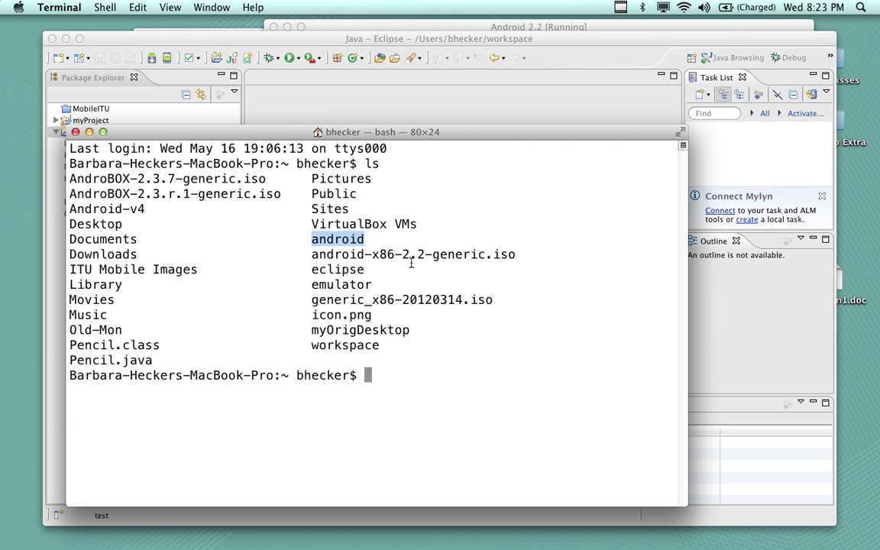
pyautogui.write('cat')
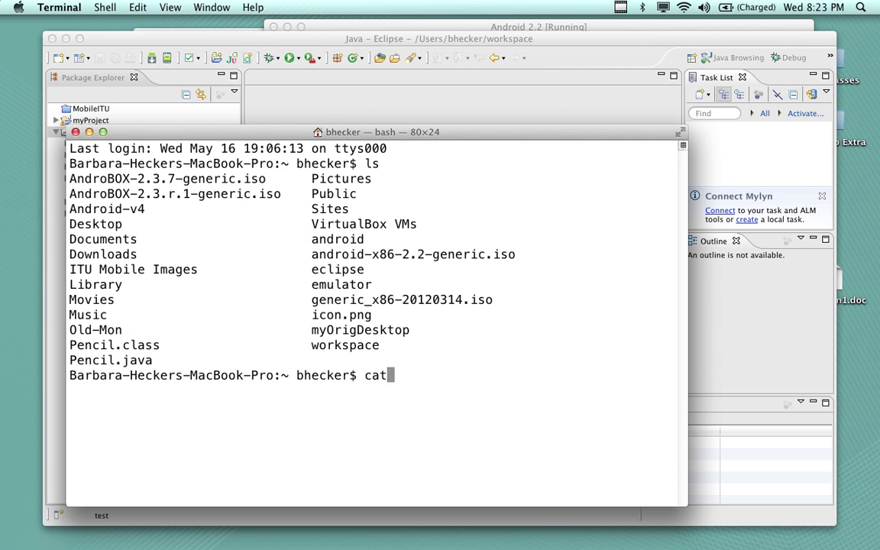
pyautogui.press('BackSpace')
pyautogui.press('BackSpace')
pyautogui.press('BackSpace')
pyautogui.press('BackSpace')
# Switch to TextWrangler and look through the home folder for the emulator script in the file opening dialog.
pyautogui.moveTo(474, 543)
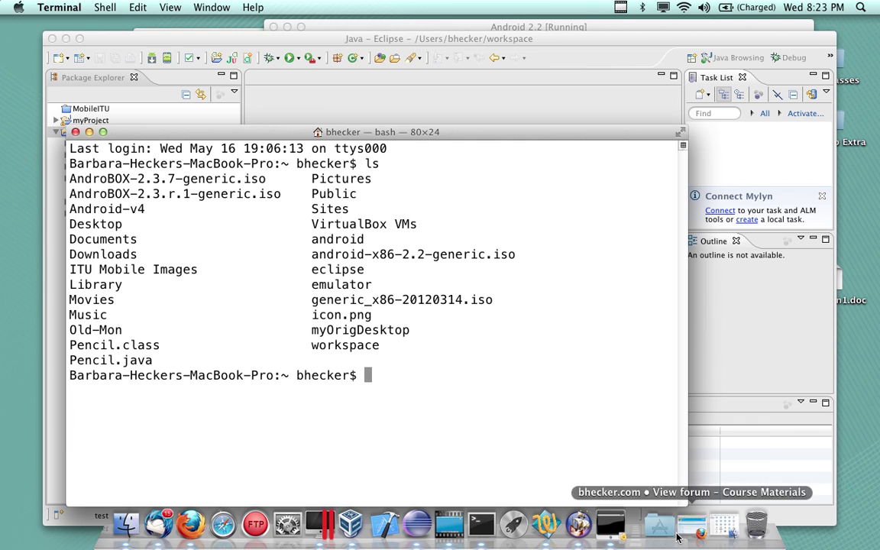
pyautogui.click(547, 534)
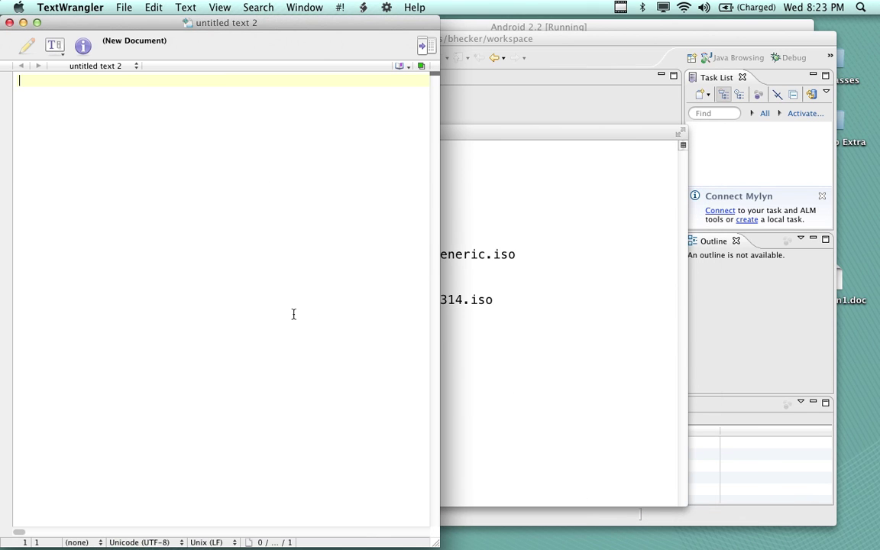
pyautogui.click(124, 8)
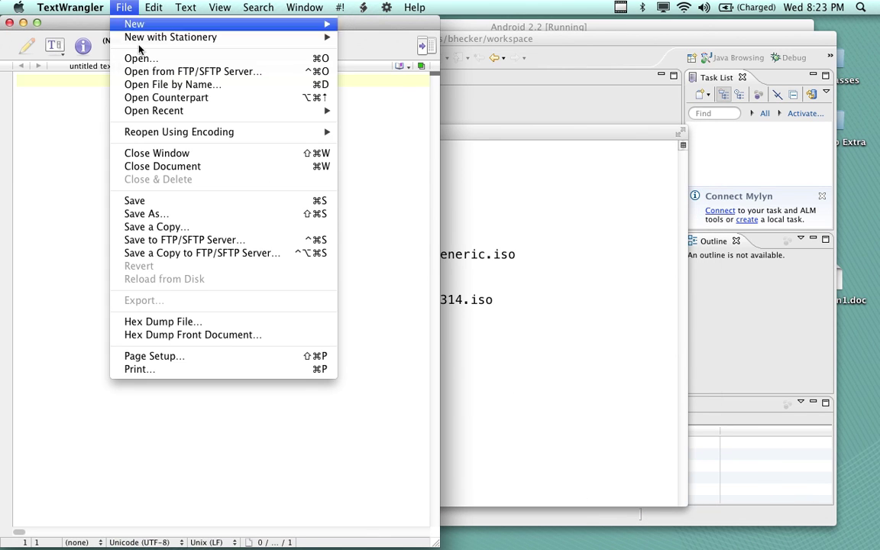
pyautogui.click(132, 56)
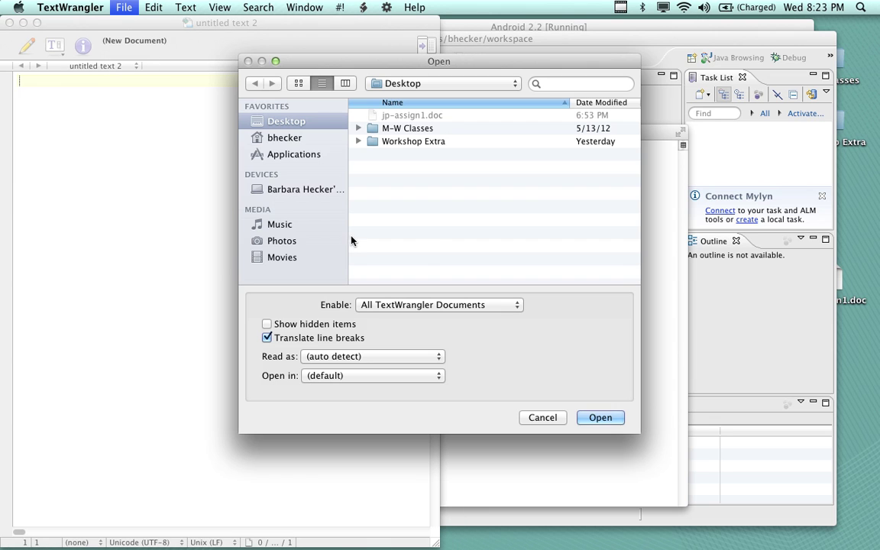
pyautogui.click(260, 135)
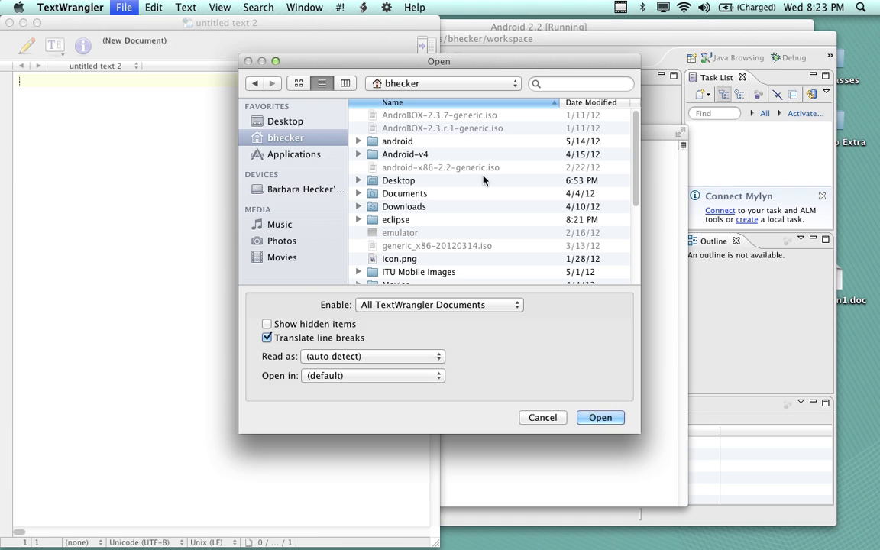
pyautogui.scroll(-5, 484, 179)
pyautogui.scroll(-2, 483, 180)
pyautogui.scroll(2, 483, 179)
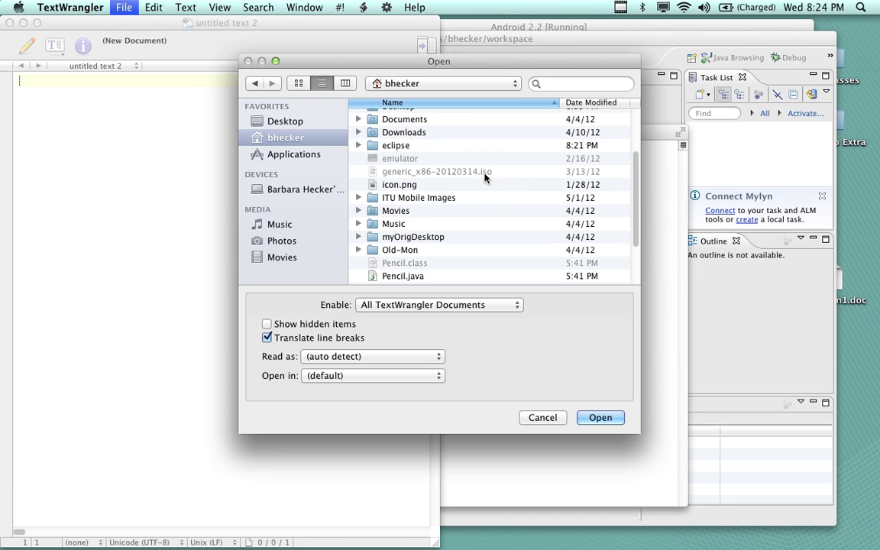
pyautogui.scroll(3, 484, 176)
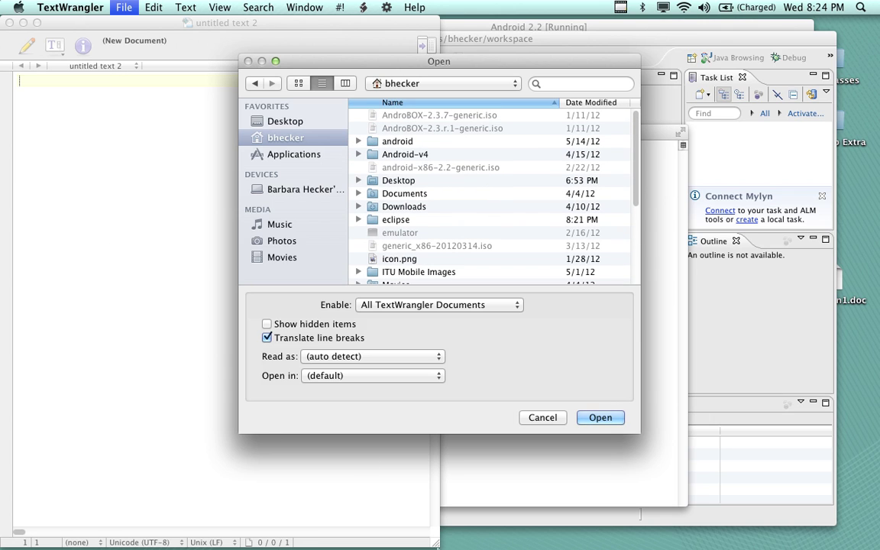
# Switch back to Terminal and run the ./emulator script from the home folder.
pyautogui.click(481, 542)
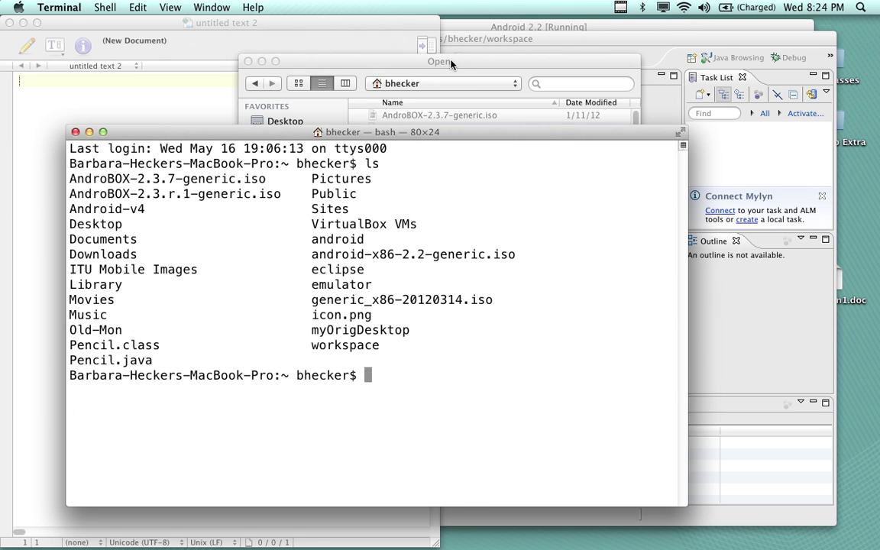
pyautogui.write('./emul')
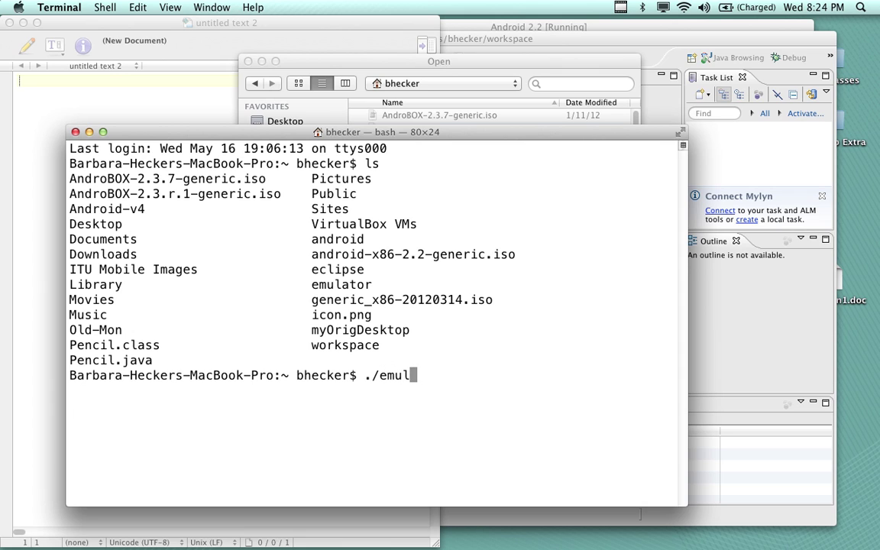
pyautogui.write('ator')
pyautogui.press('Return')
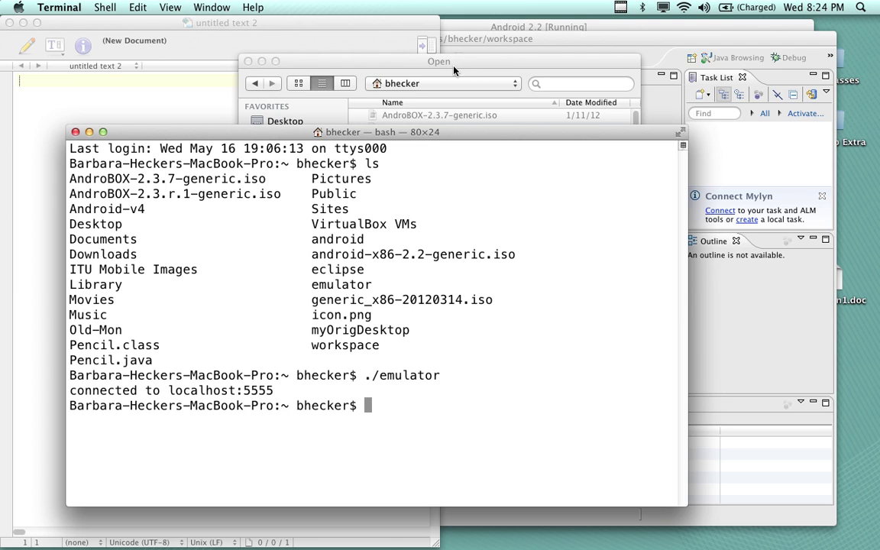
# Bring up the running Android 2.2 machine and minimize it, and move the Terminal window higher on the desktop.
pyautogui.click(452, 25)
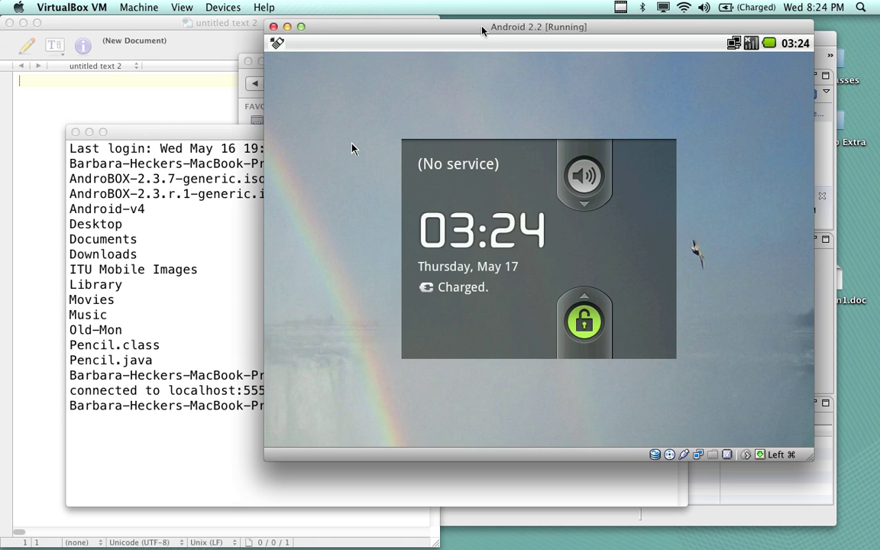
pyautogui.click(287, 27)
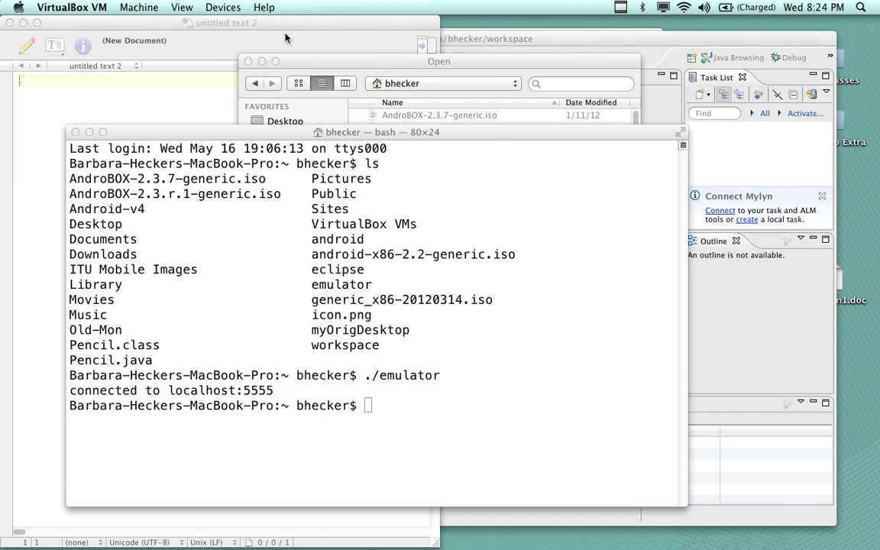
pyautogui.moveTo(407, 135); pyautogui.dragTo(428, 55)
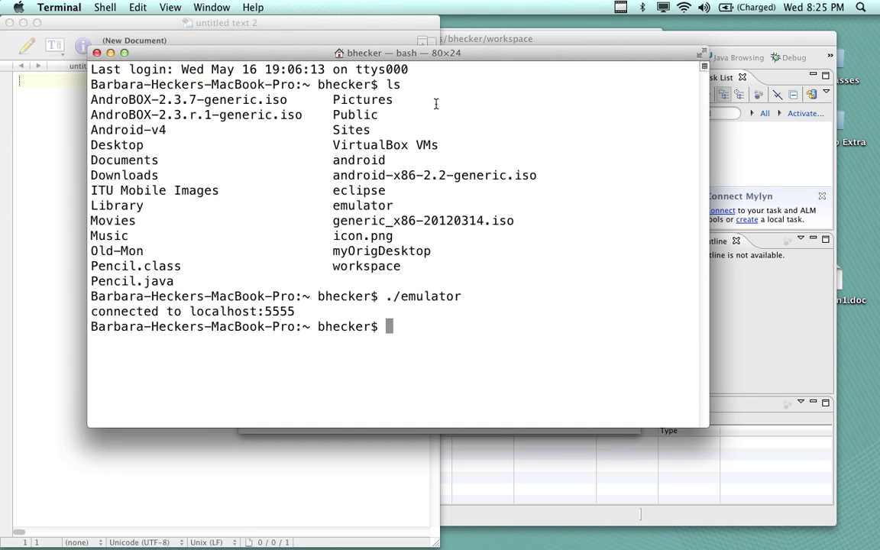
pyautogui.write('type')
pyautogui.press('BackSpace')
pyautogui.press('BackSpace')
pyautogui.press('BackSpace')
pyautogui.press('BackSpace')
pyautogui.click(321, 28)
pyautogui.press('super+o')
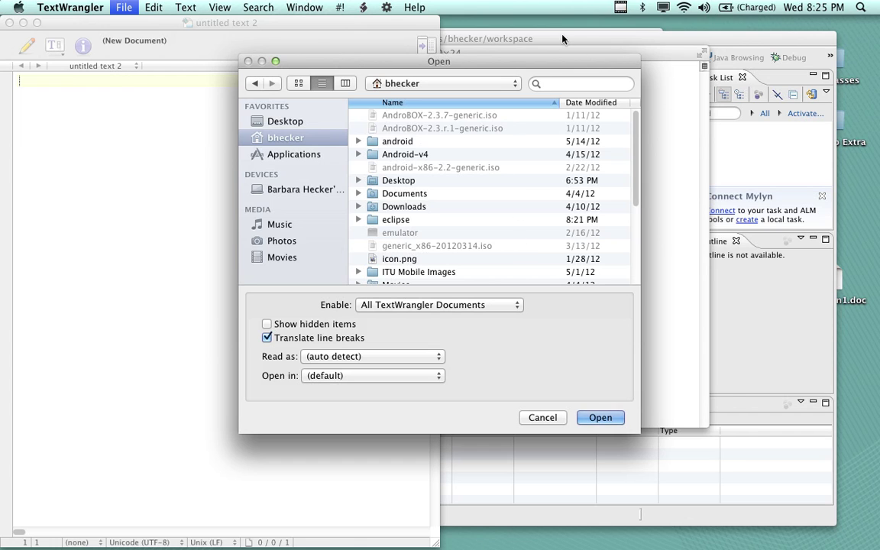
pyautogui.click(668, 90)
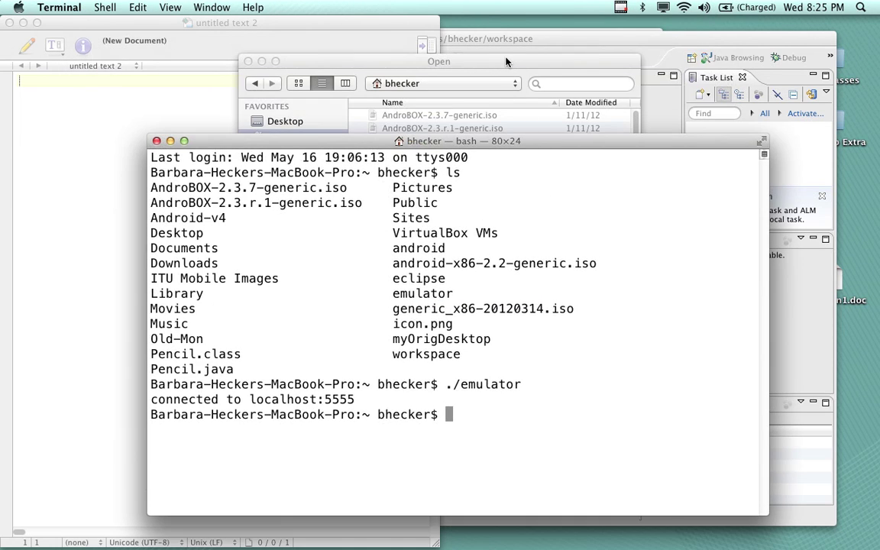
pyautogui.click(504, 64)
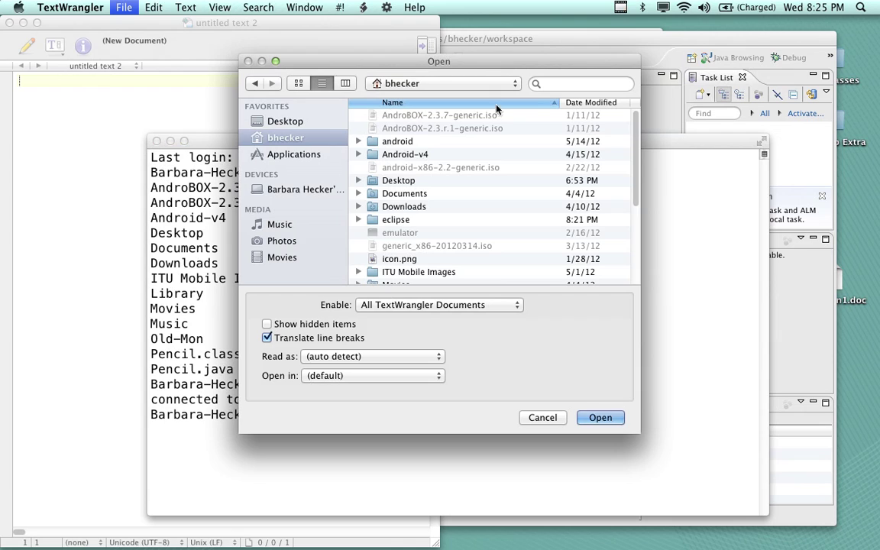
pyautogui.scroll(-1, 431, 200)
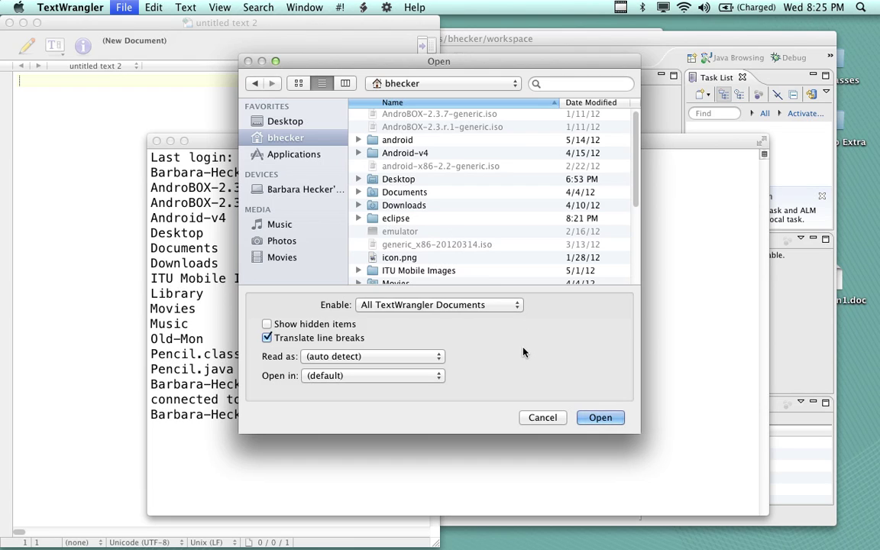
pyautogui.click(543, 417)
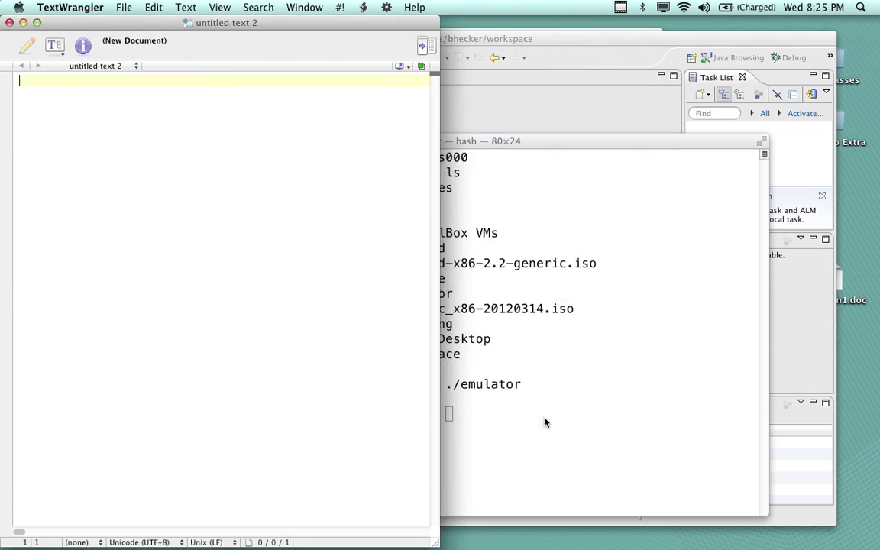
# Switch to Terminal, open the ./emulator script in nano and highlight its "connect localhost:5555" part.
pyautogui.click(544, 422)
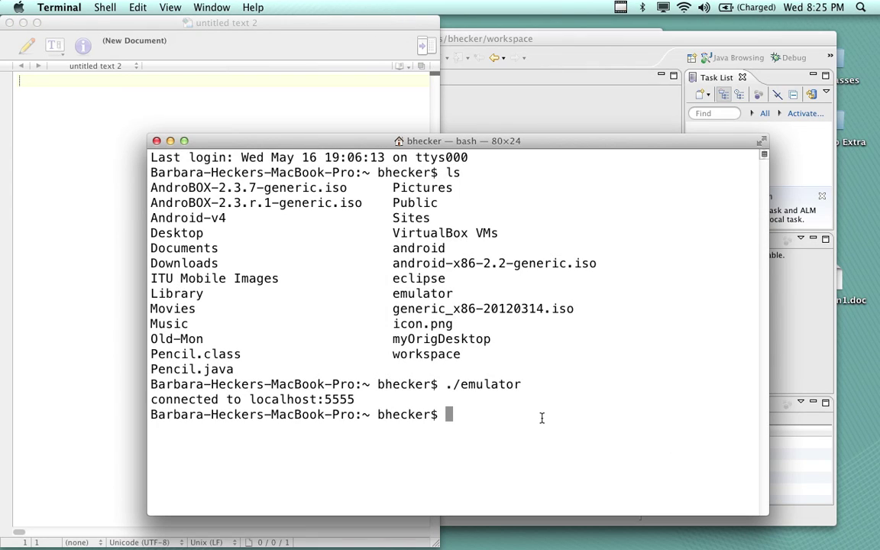
pyautogui.write('nano ./e')
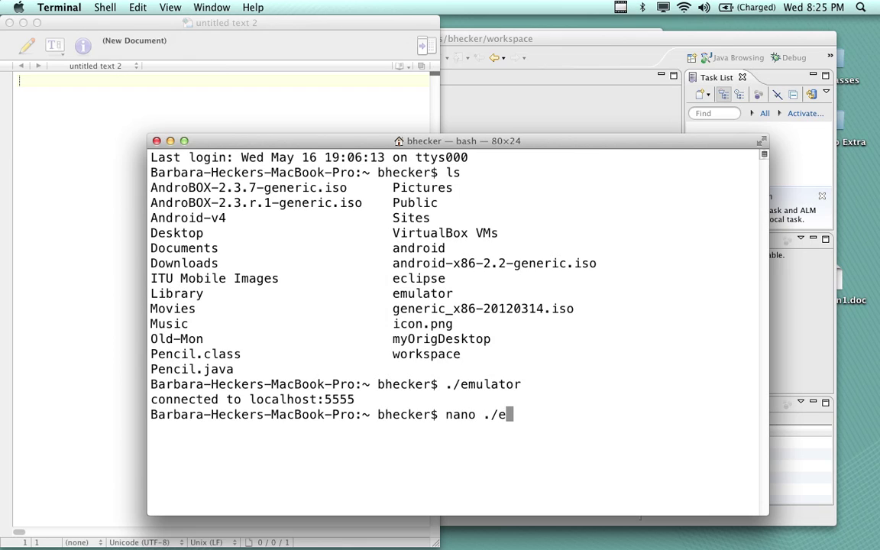
pyautogui.write('mulator')
pyautogui.press('Return')
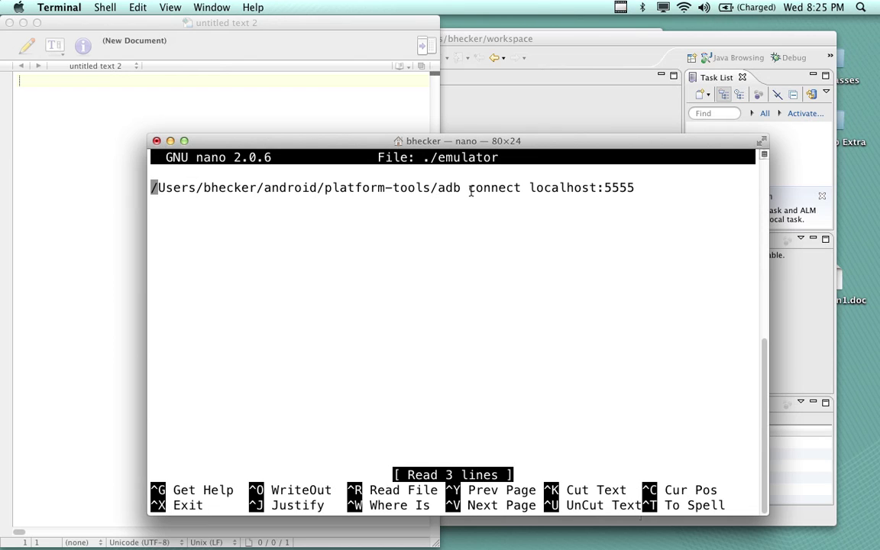
pyautogui.moveTo(489, 142); pyautogui.dragTo(506, 34)
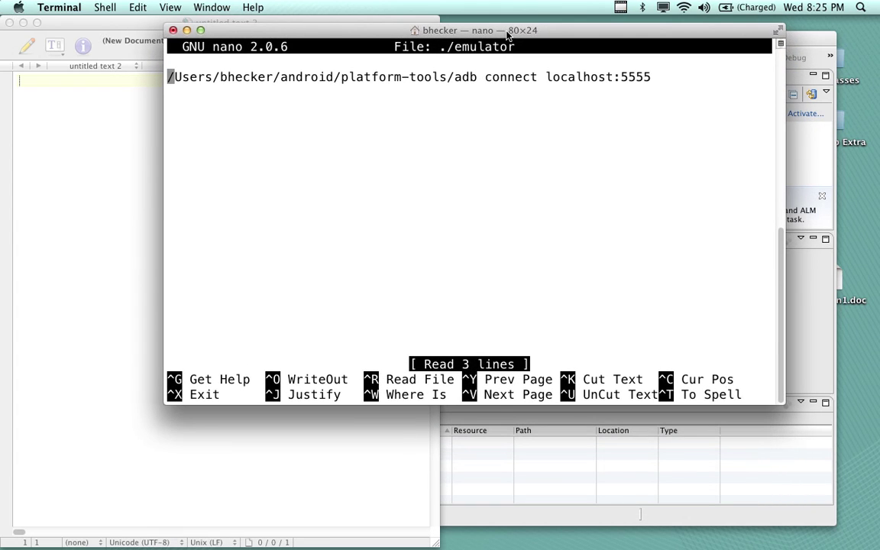
pyautogui.moveTo(485, 77); pyautogui.dragTo(652, 78)
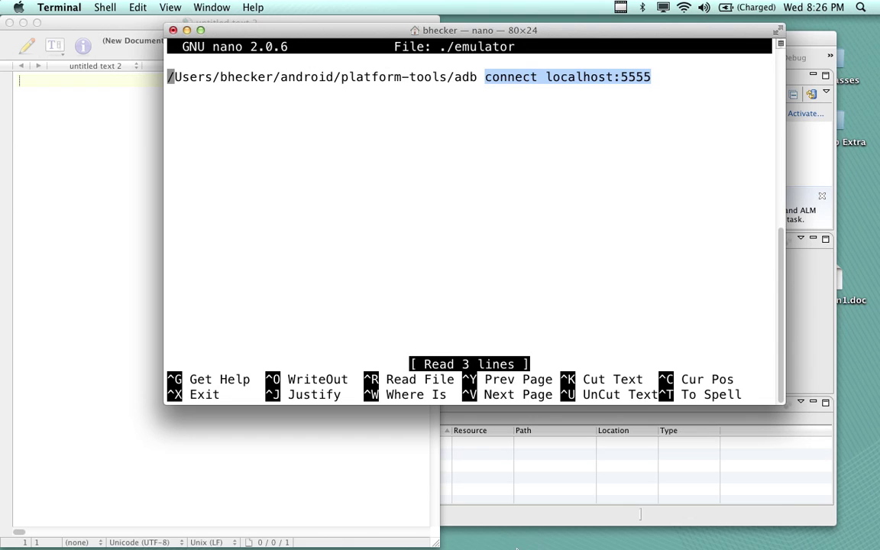
# Open a second Terminal window and place it so the script line in nano stays visible above it.
pyautogui.moveTo(517, 547)
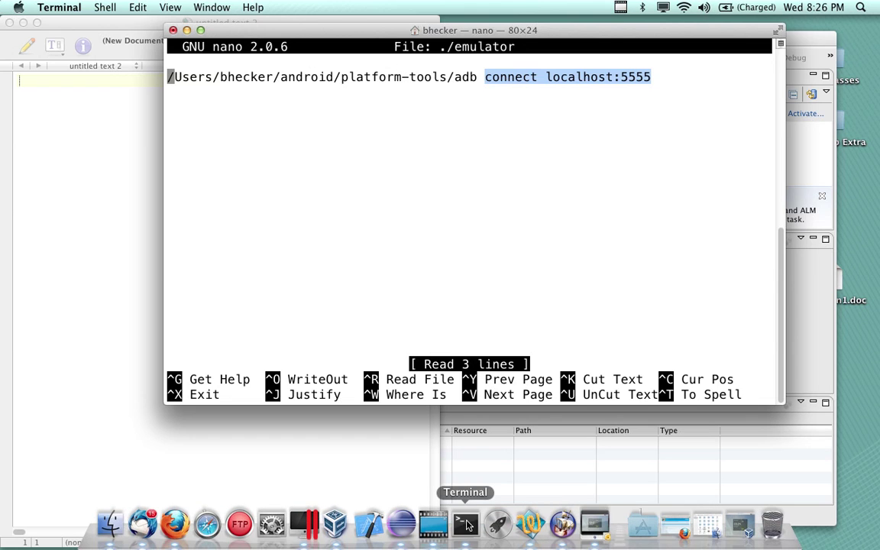
pyautogui.click(75, 14)
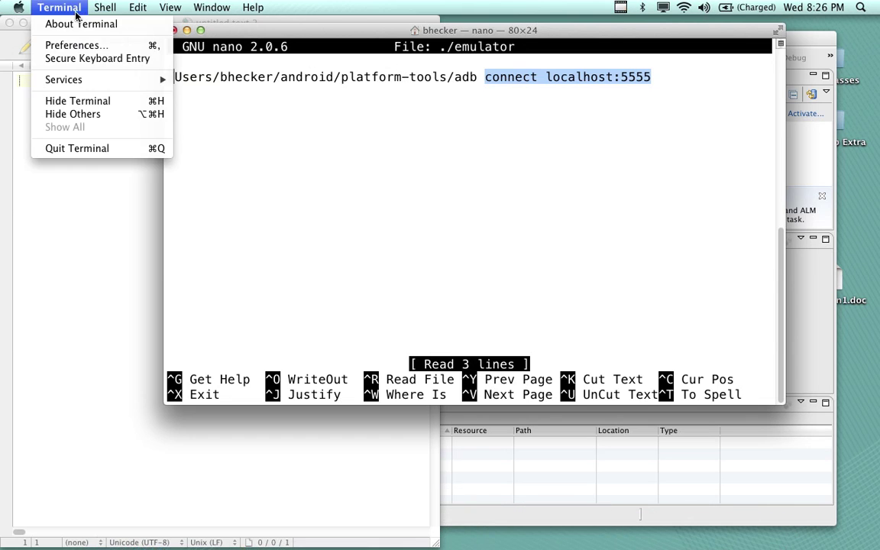
pyautogui.moveTo(105, 7)
pyautogui.click(107, 24)
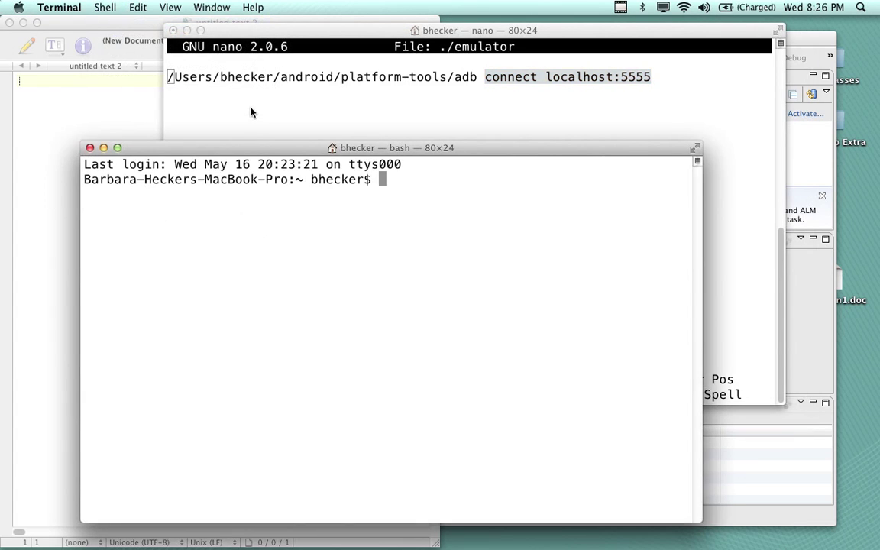
pyautogui.moveTo(265, 149); pyautogui.dragTo(289, 151)
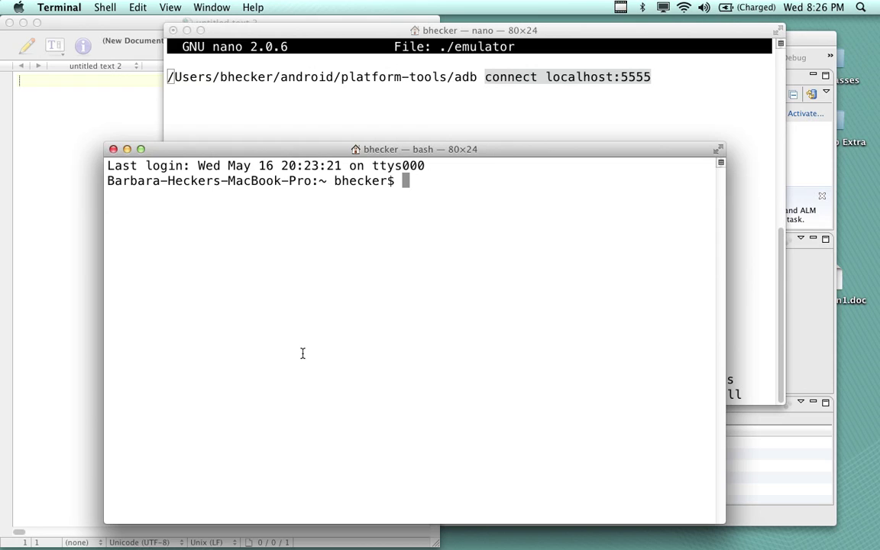
# Change into the android folder in the new shell and list its contents with ls.
pyautogui.write('cd ando')
pyautogui.write('rid')
pyautogui.press('BackSpace')
pyautogui.press('BackSpace')
pyautogui.press('BackSpace')
pyautogui.press('BackSpace')
pyautogui.write('roi')
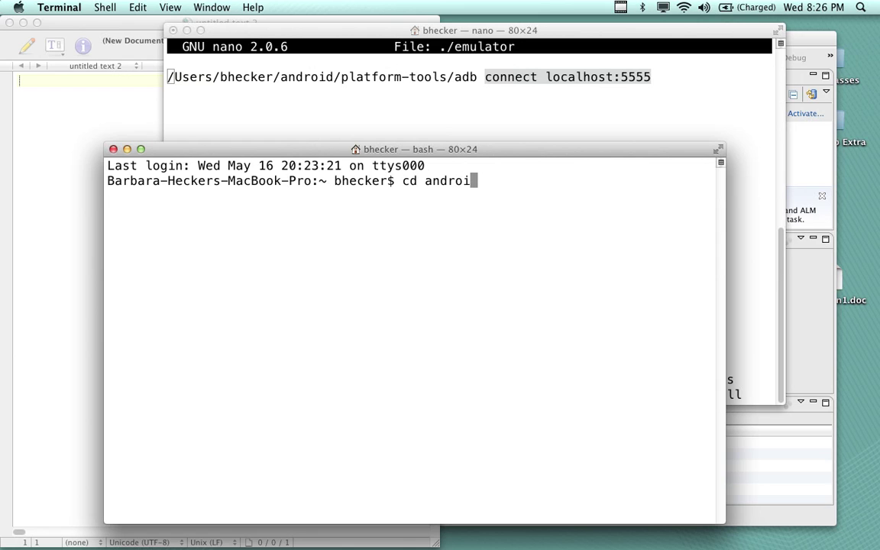
pyautogui.write('d')
pyautogui.press('Return')
pyautogui.write('ls')
pyautogui.press('Return')
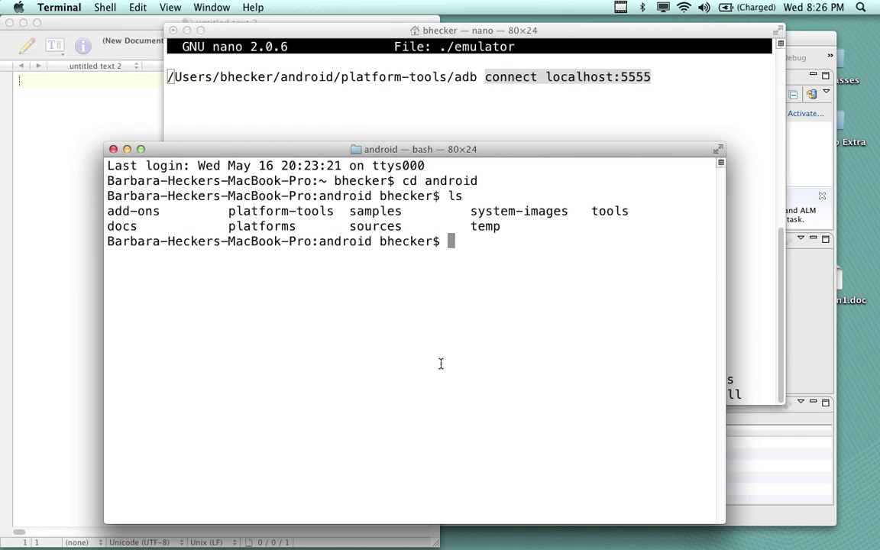
# Change into the platform-tools folder with cd and list its contents with ls.
pyautogui.write('platfor')
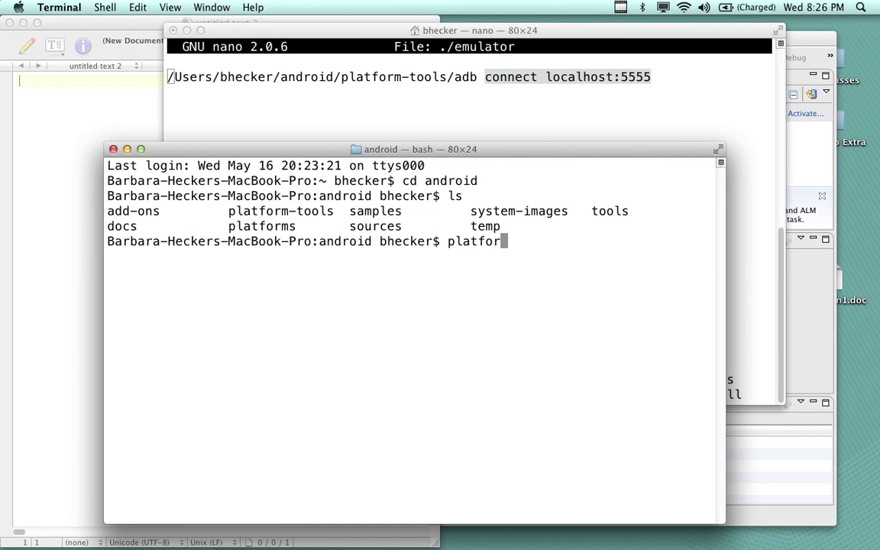
pyautogui.write('m-tools')
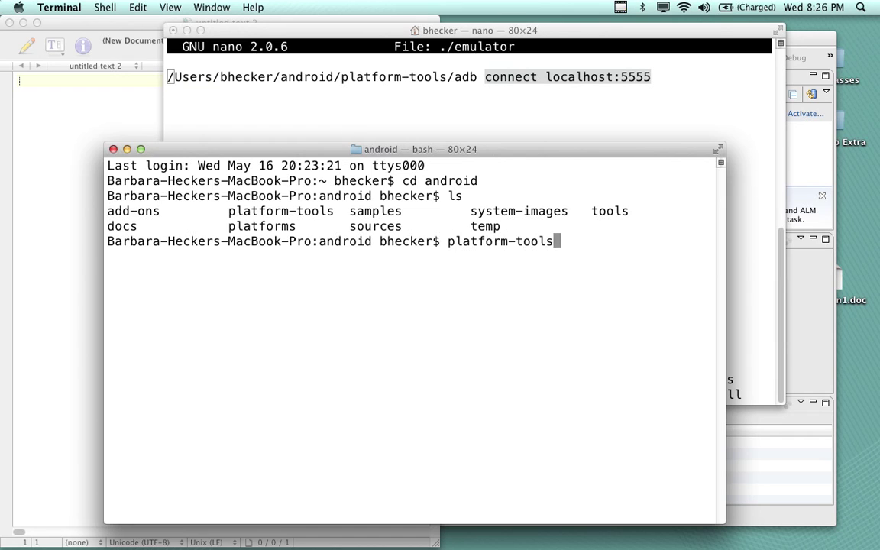
pyautogui.press('Return')
pyautogui.write('ce')
pyautogui.press('BackSpace')
pyautogui.press('BackSpace')
pyautogui.write('cd plat')
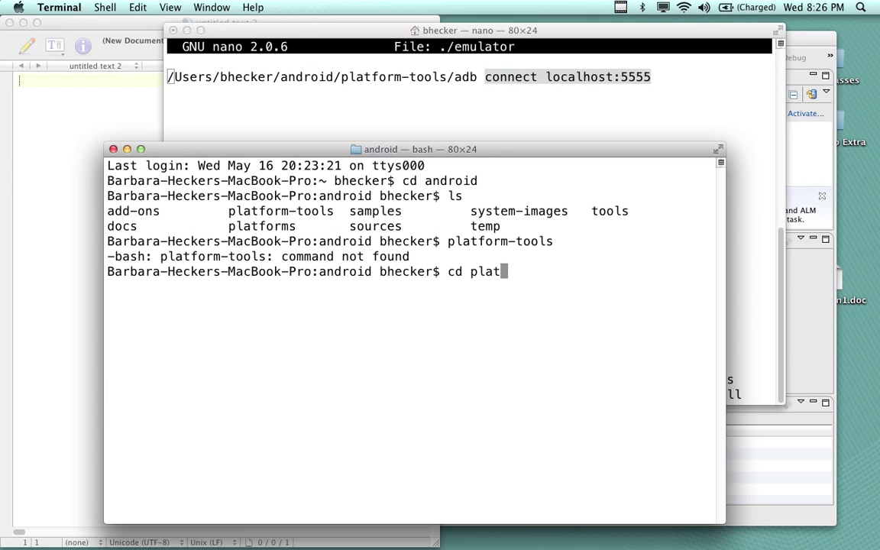
pyautogui.write('form-tools')
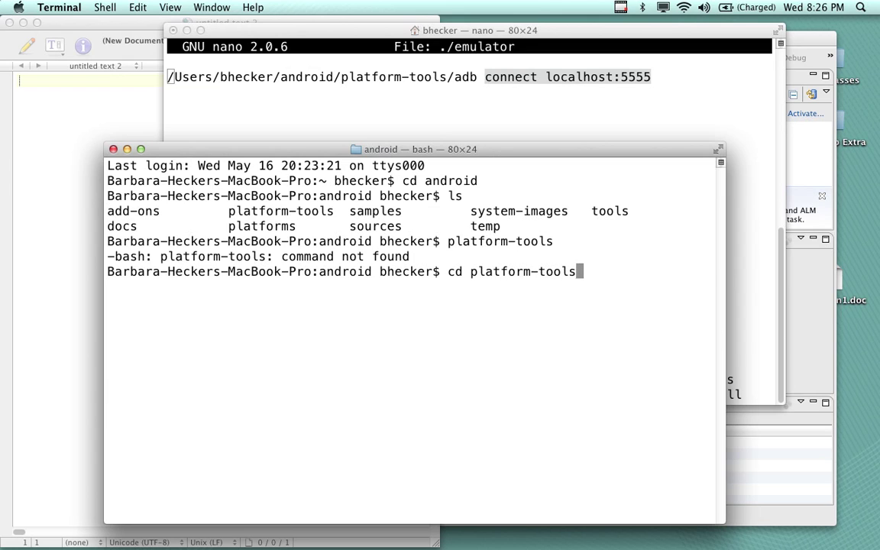
pyautogui.press('Return')
pyautogui.write('s')
pyautogui.press('Return')
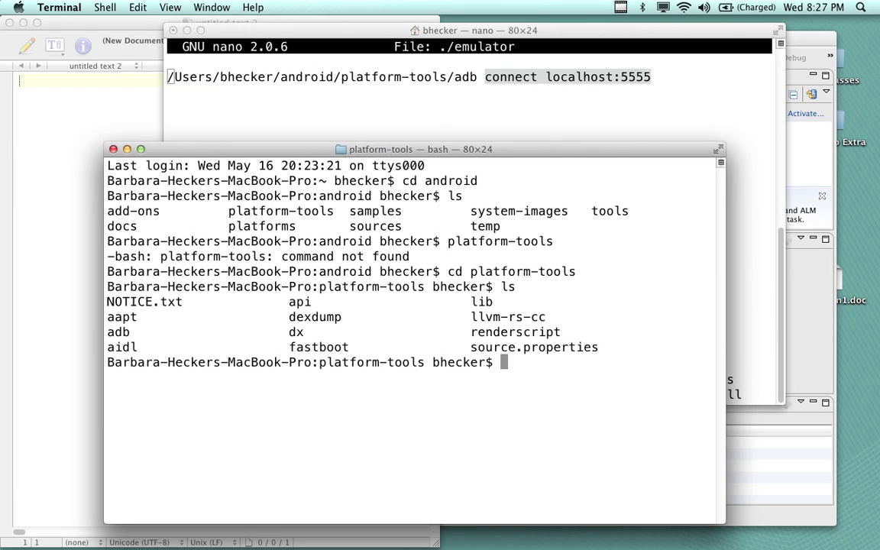
# Run ./adb without arguments to print its help text, and move the shell window higher on the desktop.
pyautogui.write('./asb')
pyautogui.press('BackSpace')
pyautogui.press('BackSpace')
pyautogui.press('BackSpace')
pyautogui.write('b')
pyautogui.press('BackSpace')
pyautogui.write('adb')
pyautogui.press('Return')
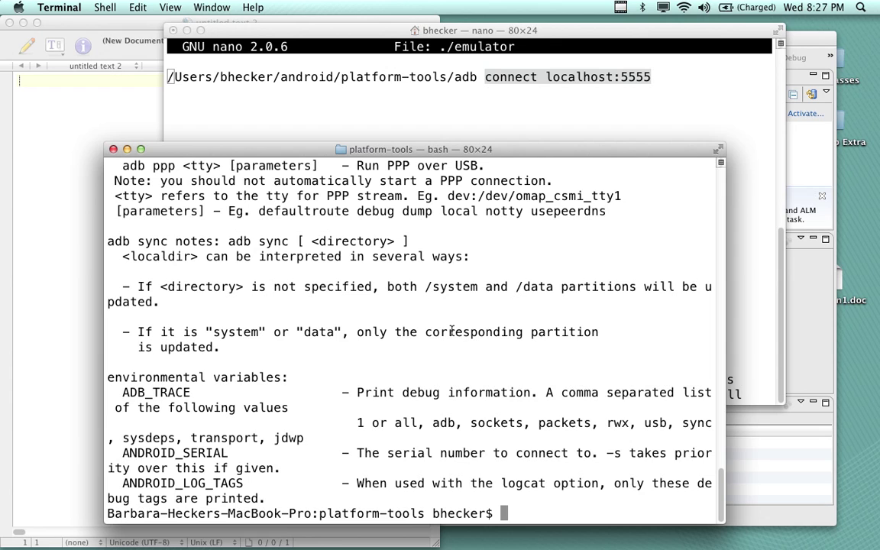
pyautogui.moveTo(408, 149); pyautogui.dragTo(410, 108)
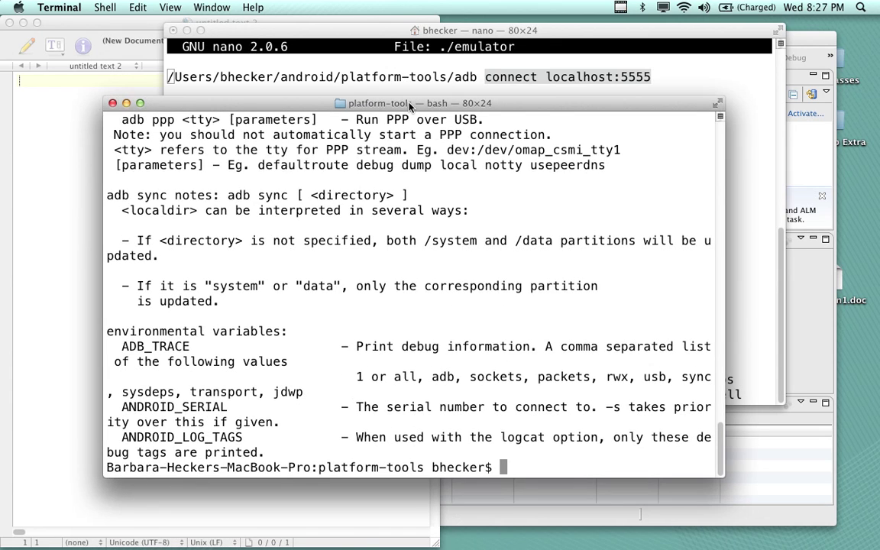
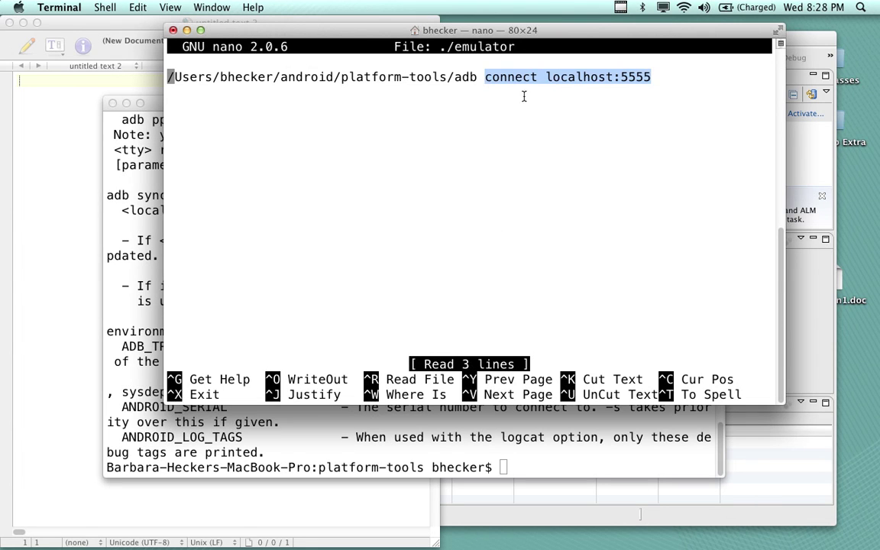
# Bring the nano window with the emulator script forward, clear its text highlight and move it lower over the shell window.
pyautogui.click(382, 32)
pyautogui.click(498, 115)
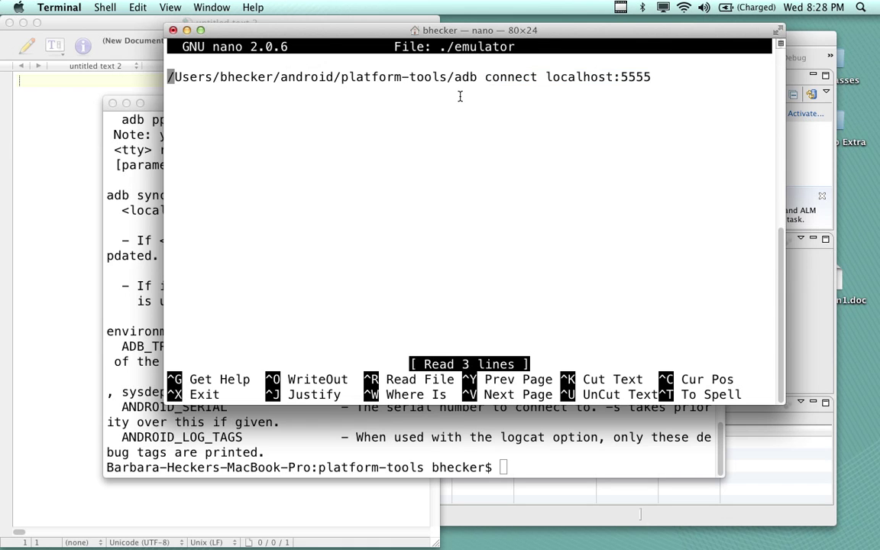
pyautogui.moveTo(397, 30); pyautogui.dragTo(436, 155)
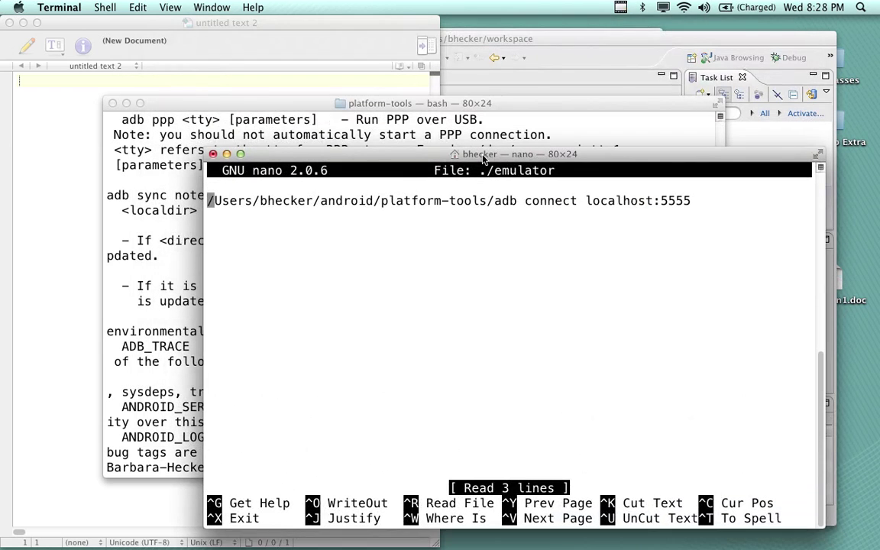
# Restore the minimized Android 2.2 virtual machine and close it with the option Power off the machine.
pyautogui.click(534, 40)
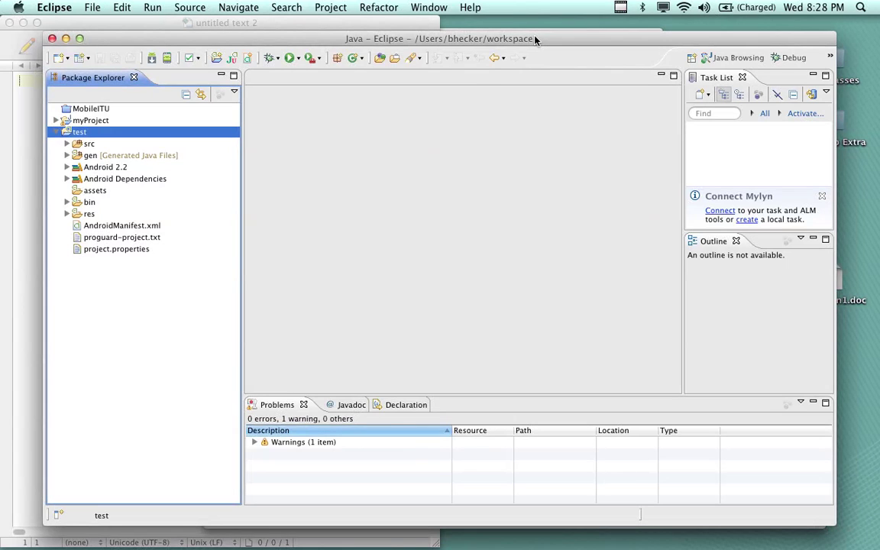
pyautogui.moveTo(530, 541)
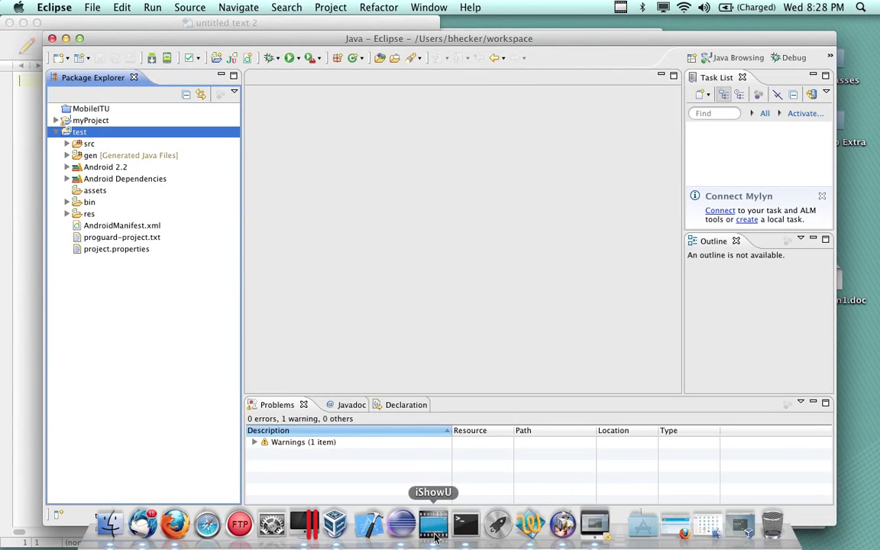
pyautogui.click(682, 533)
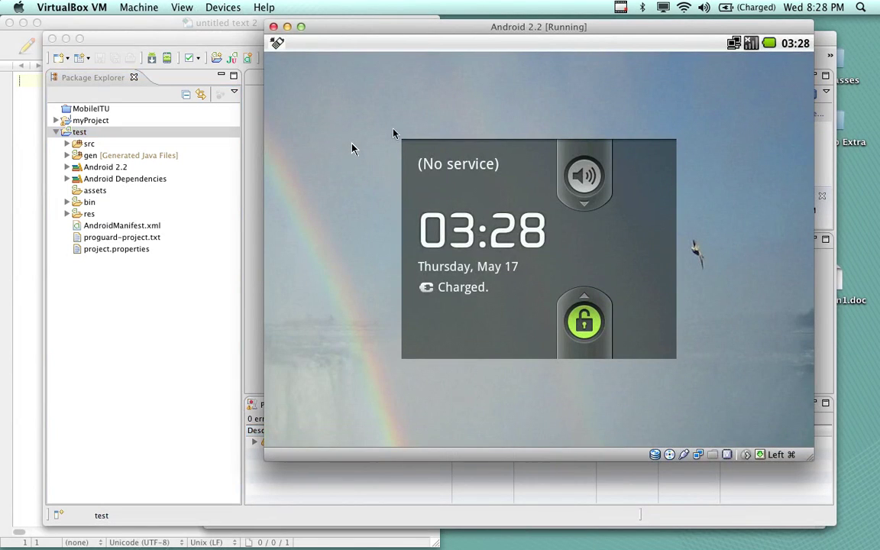
pyautogui.click(273, 28)
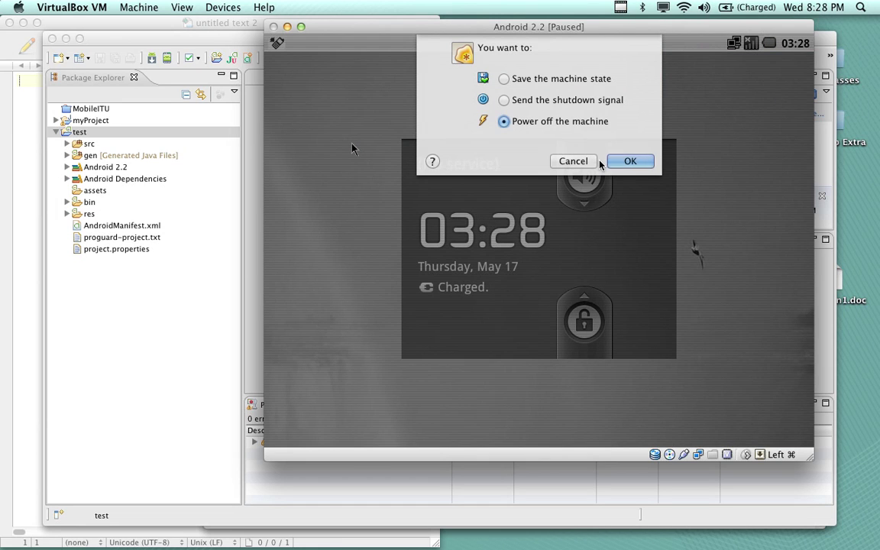
pyautogui.click(620, 162)
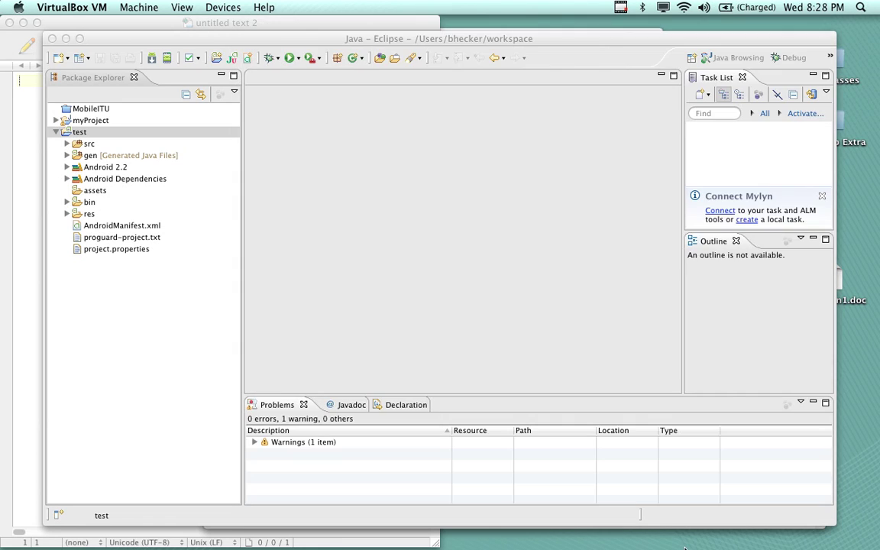
# Switch to VirtualBox Manager, open the Android 2.2 machine's network settings and expand the advanced options of Adapter 1.
pyautogui.moveTo(657, 534)
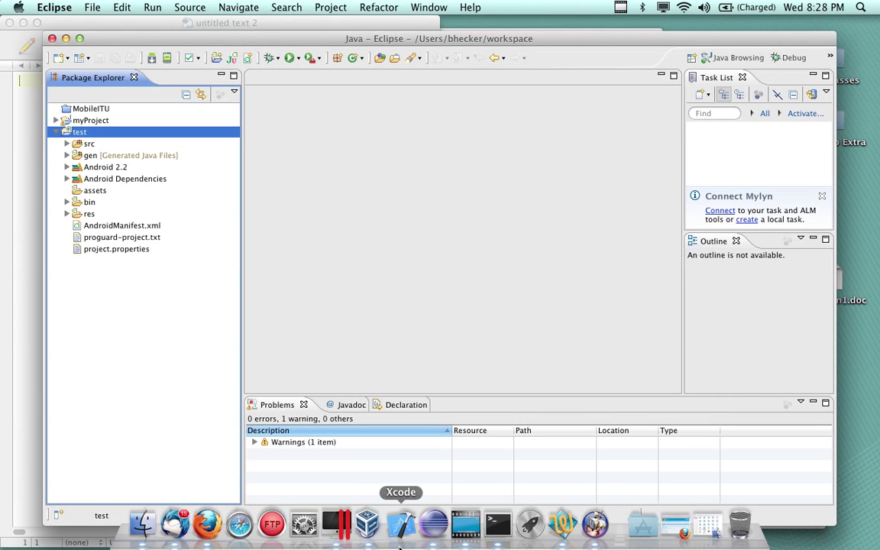
pyautogui.click(367, 524)
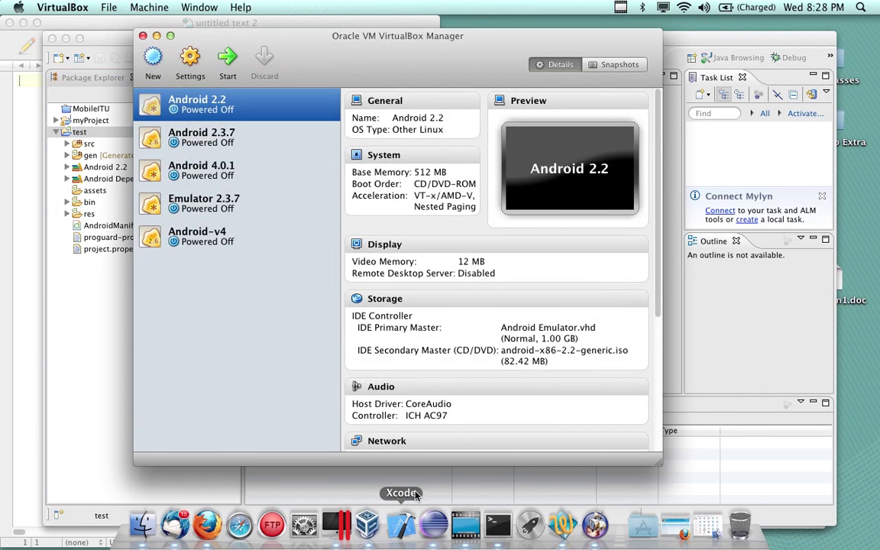
pyautogui.click(189, 63)
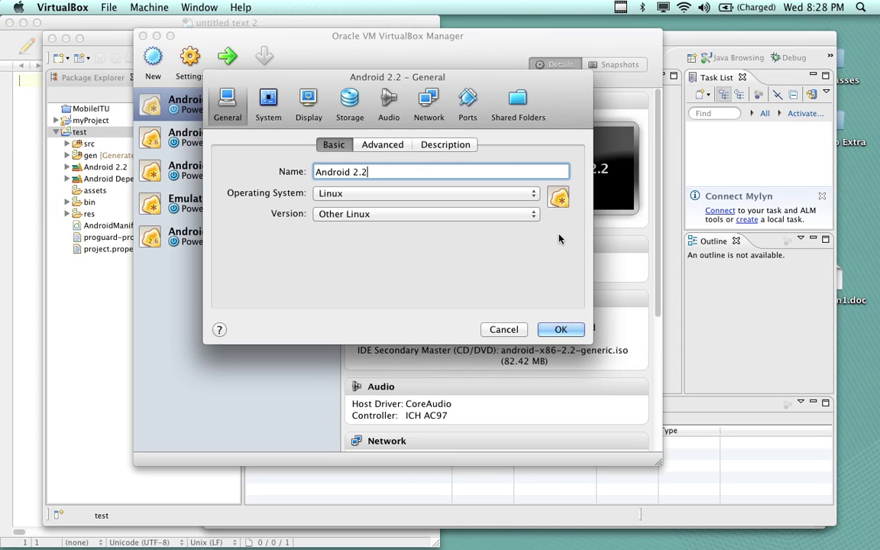
pyautogui.moveTo(553, 100); pyautogui.dragTo(561, 98)
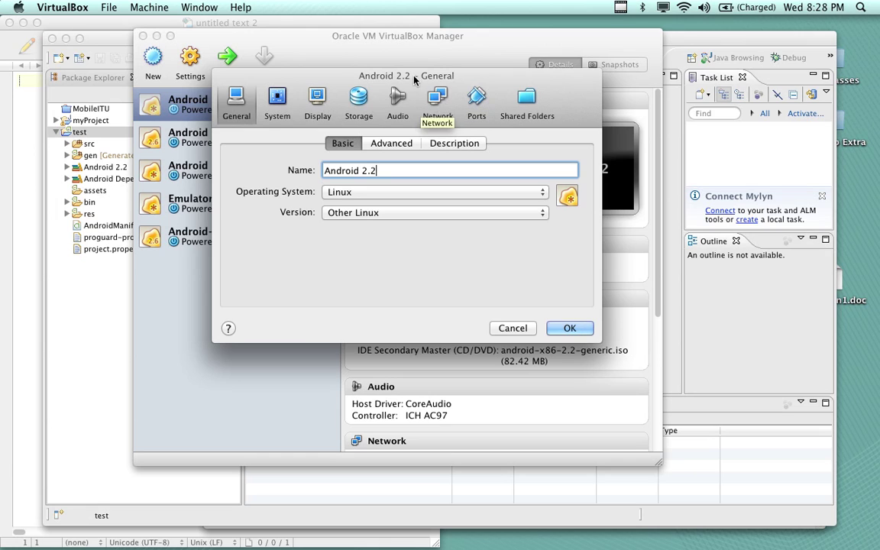
pyautogui.click(440, 96)
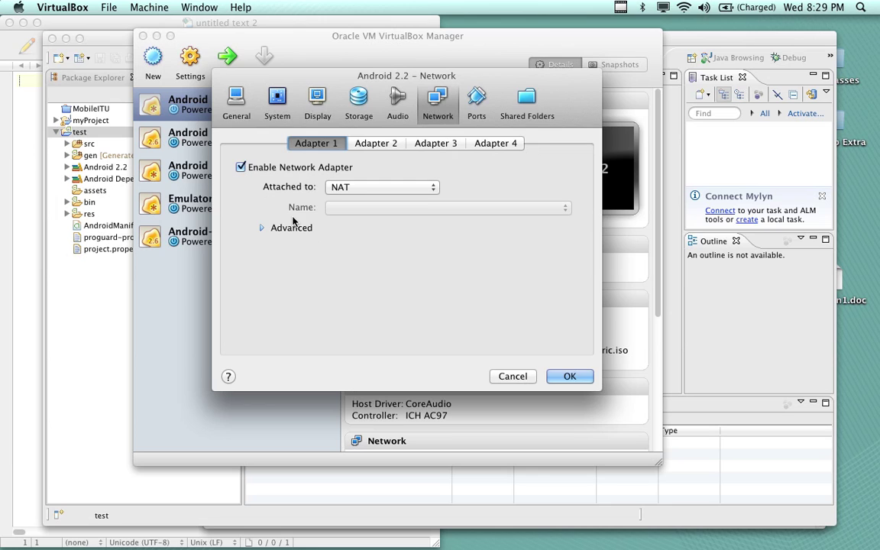
pyautogui.click(261, 227)
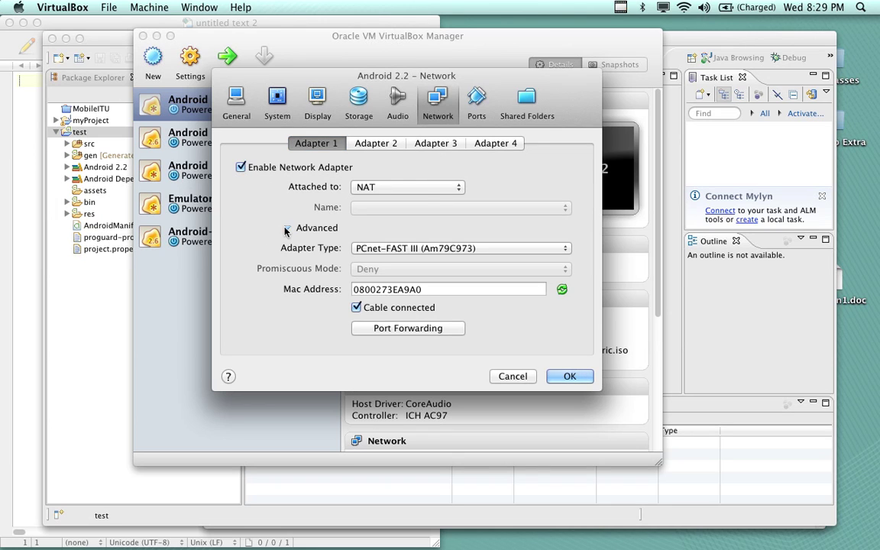
pyautogui.click(287, 227)
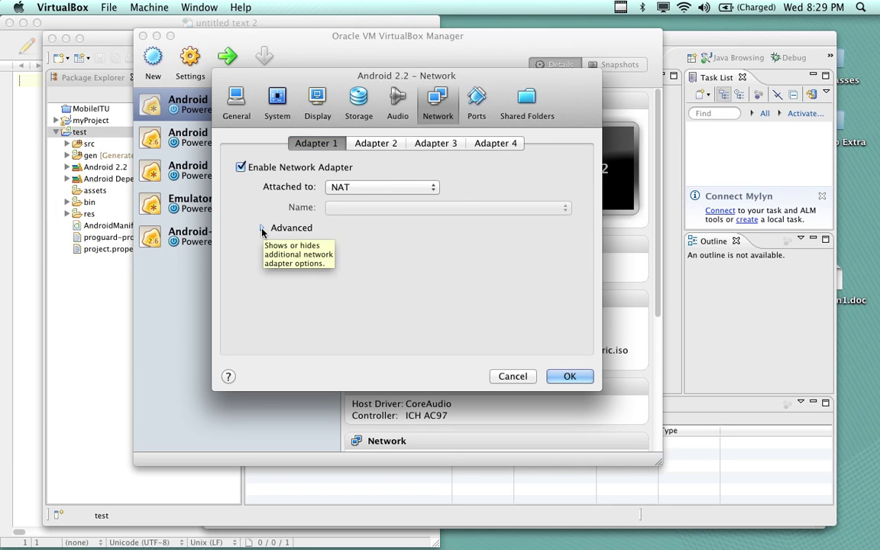
pyautogui.click(261, 228)
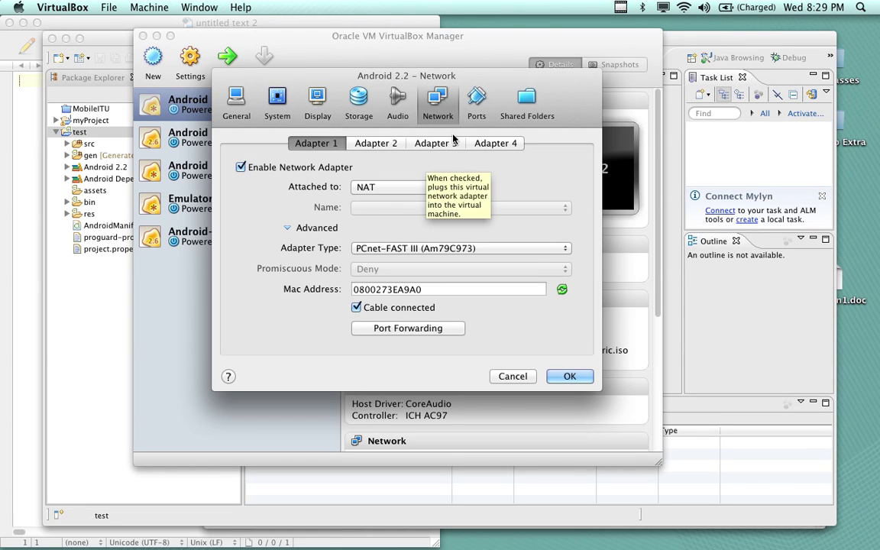
# Review Adapter 1's available attachment types and its port forwarding rules without changing them.
pyautogui.click(386, 188)
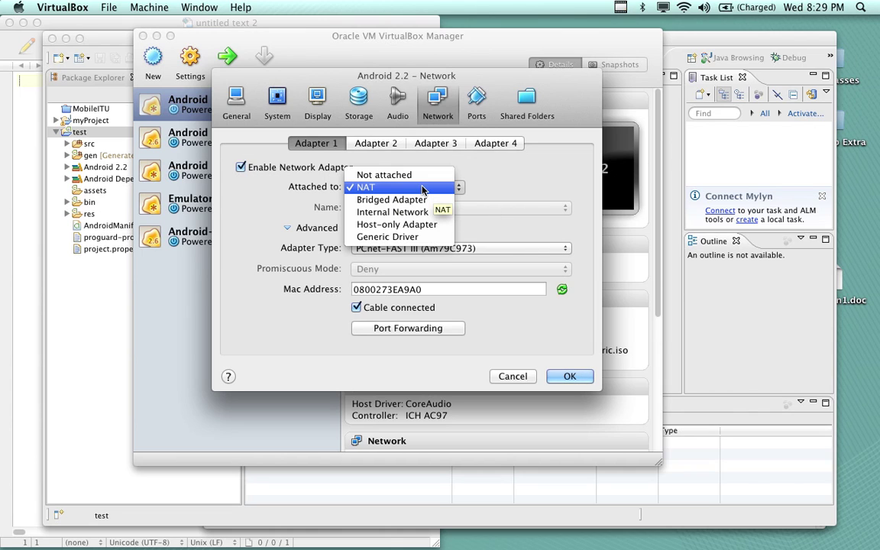
pyautogui.click(500, 190)
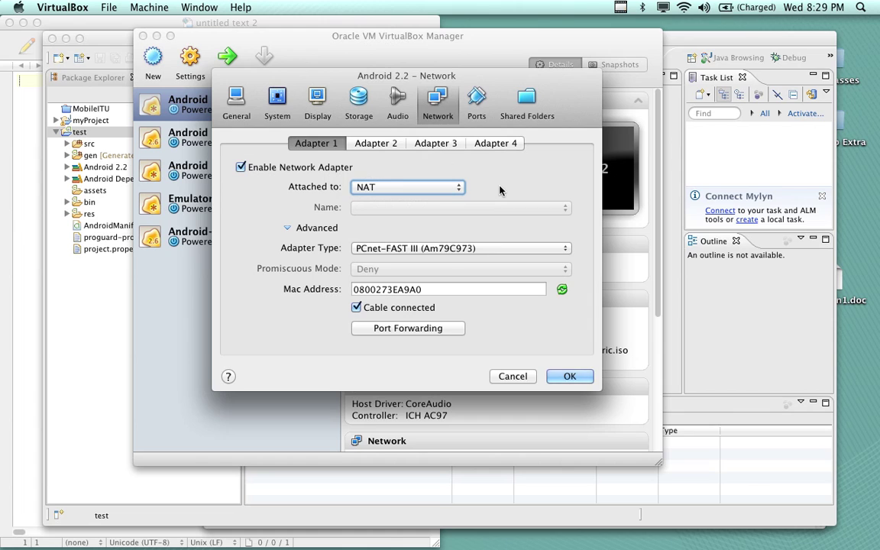
pyautogui.click(422, 329)
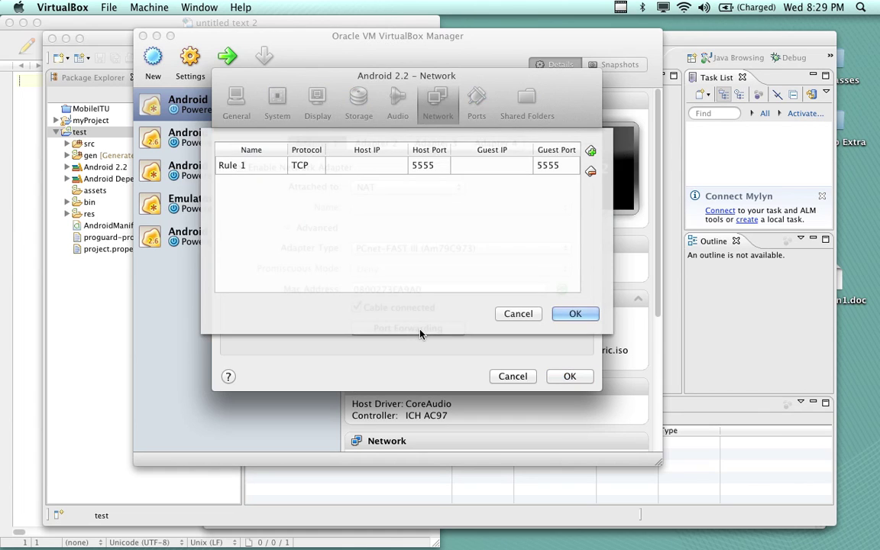
pyautogui.click(515, 315)
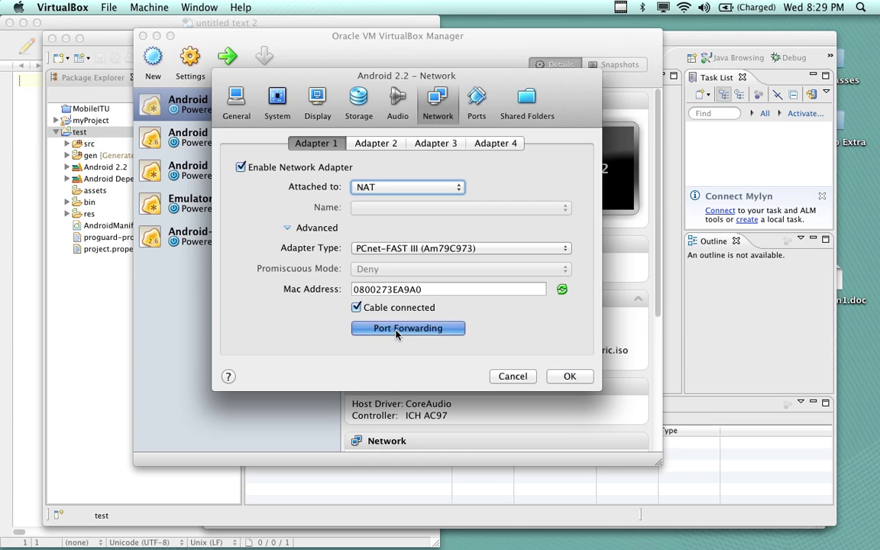
# Try adding a second port forwarding rule, remove it again, and leave the machine's settings without saving.
pyautogui.click(396, 333)
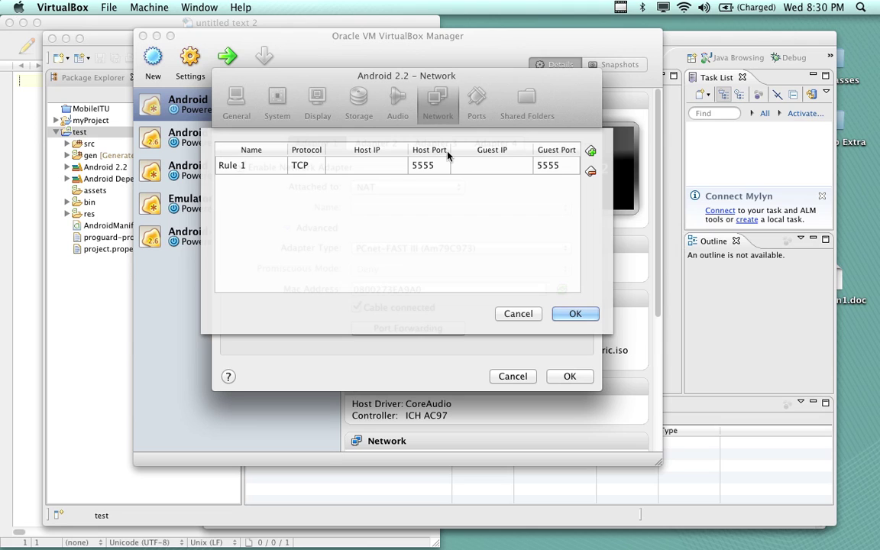
pyautogui.click(591, 151)
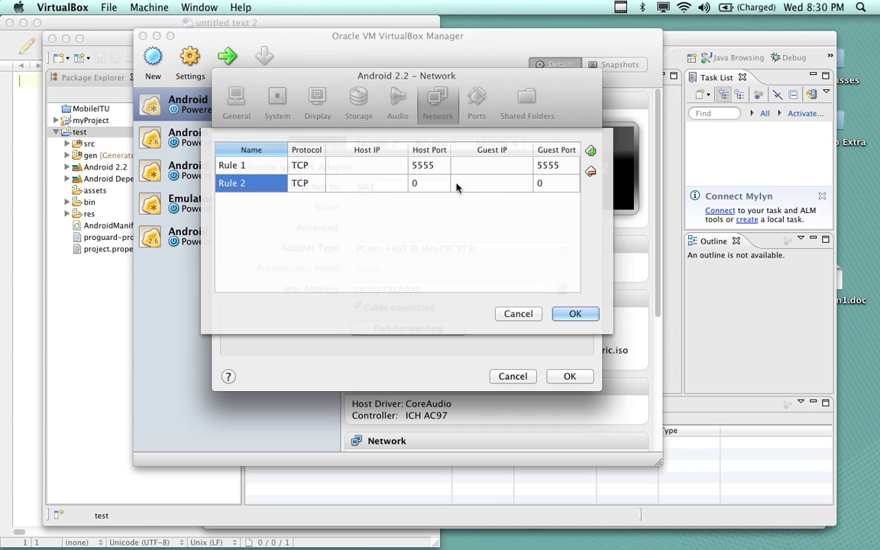
pyautogui.click(590, 172)
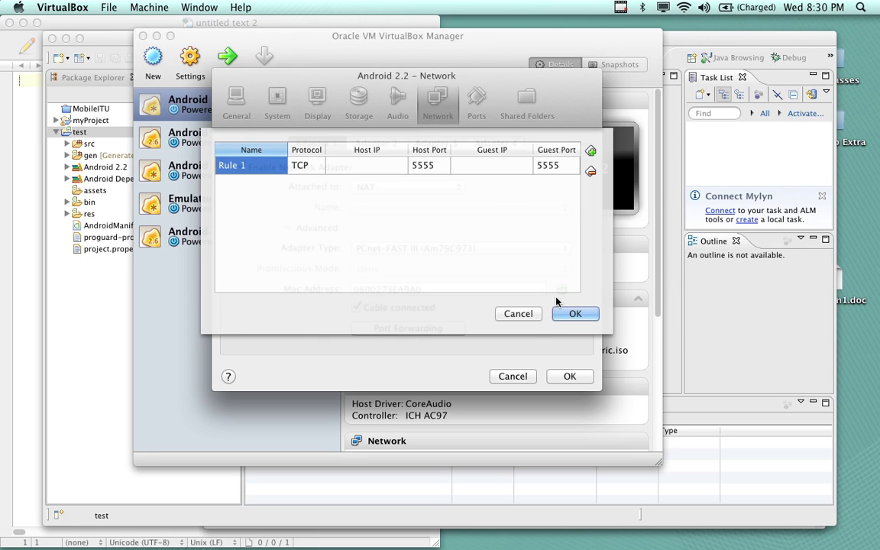
pyautogui.click(517, 314)
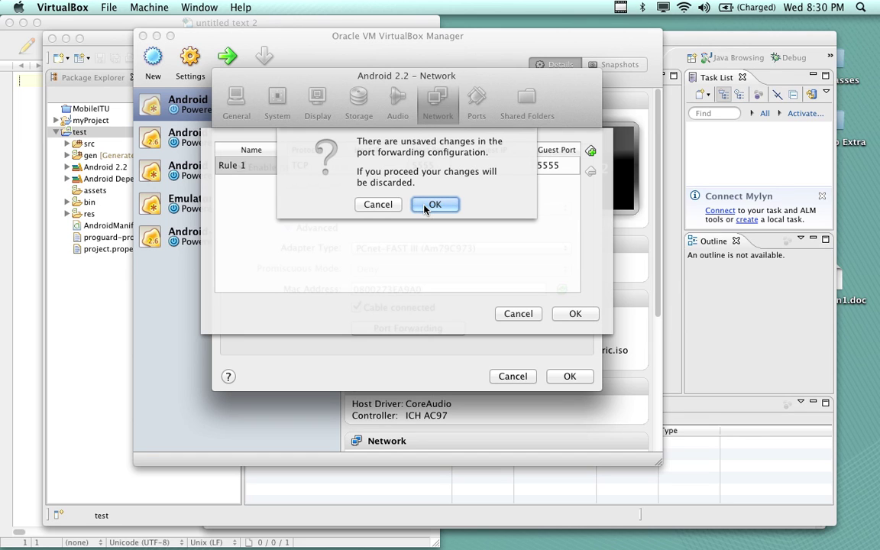
pyautogui.click(422, 206)
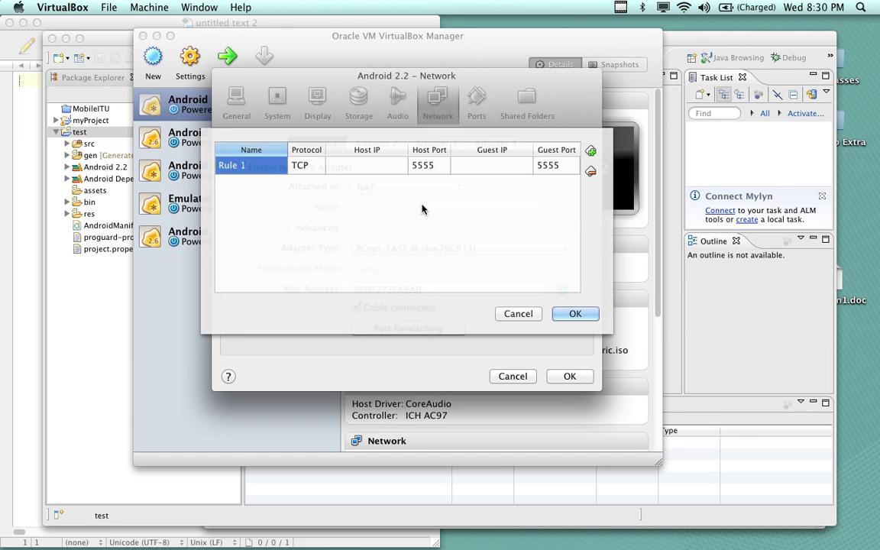
pyautogui.click(507, 376)
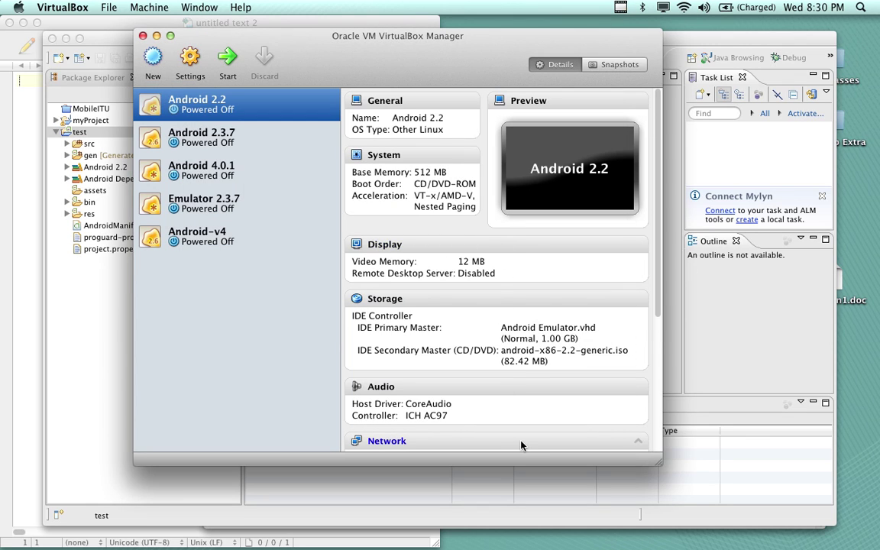
# Switch to Terminal and highlight adb connect localhost:5555 in the emulator script, then clear the highlight.
pyautogui.moveTo(442, 544)
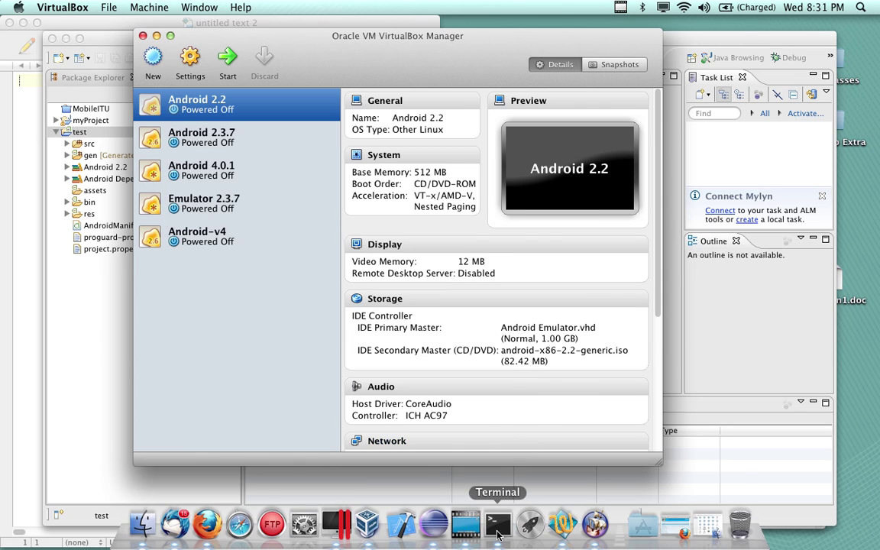
pyautogui.click(498, 524)
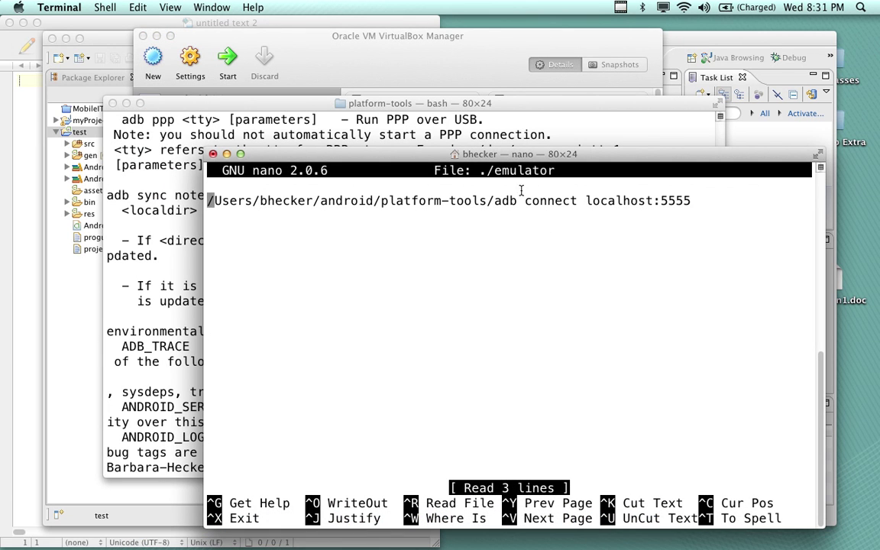
pyautogui.moveTo(495, 200); pyautogui.dragTo(696, 203)
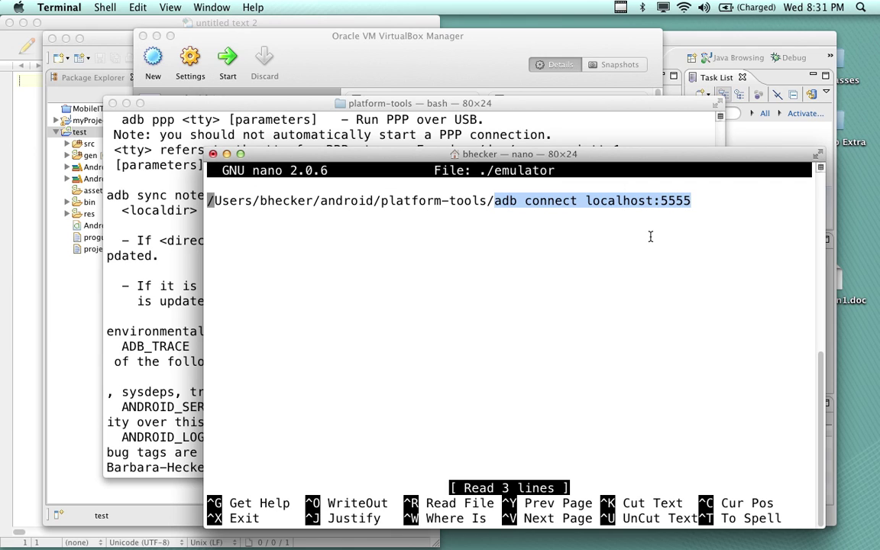
pyautogui.click(696, 203)
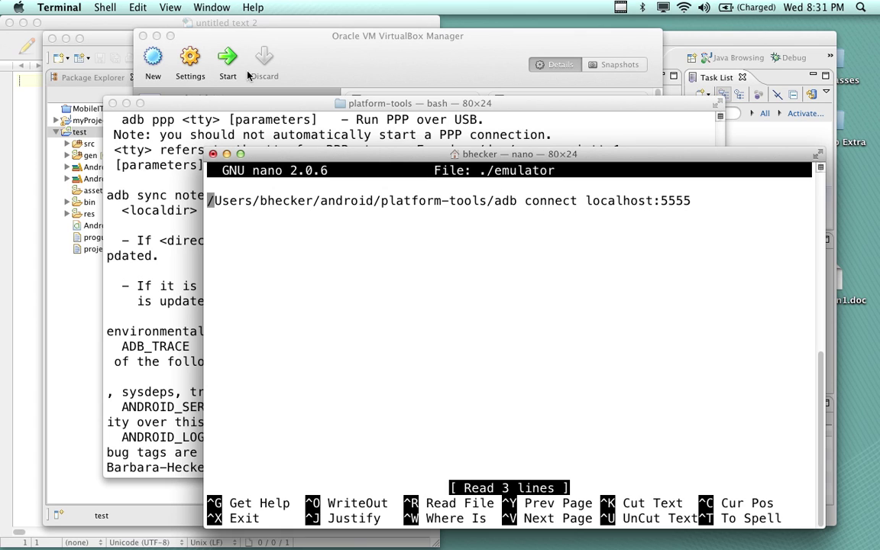
# Switch to Eclipse, open the Run Configurations for the test project and select its test Android Application configuration.
pyautogui.click(107, 38)
pyautogui.moveTo(137, 44); pyautogui.dragTo(142, 39)
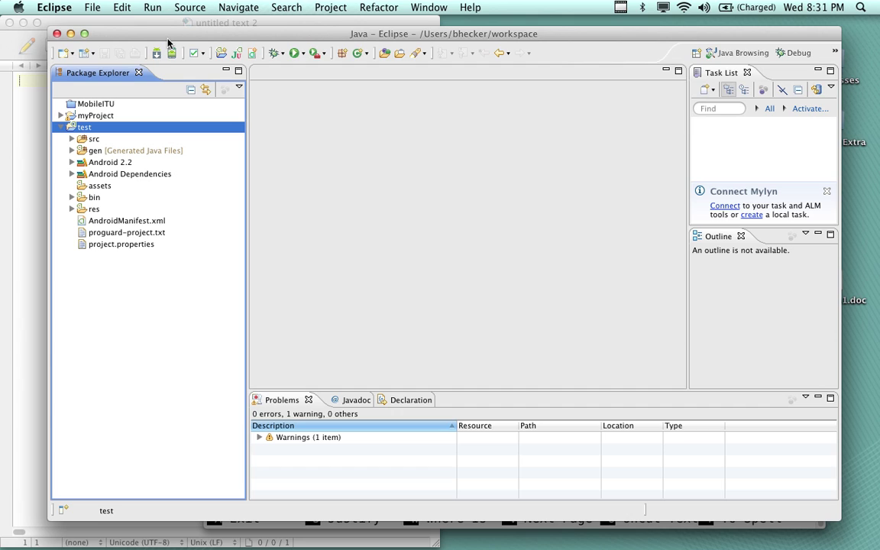
pyautogui.rightClick(85, 130)
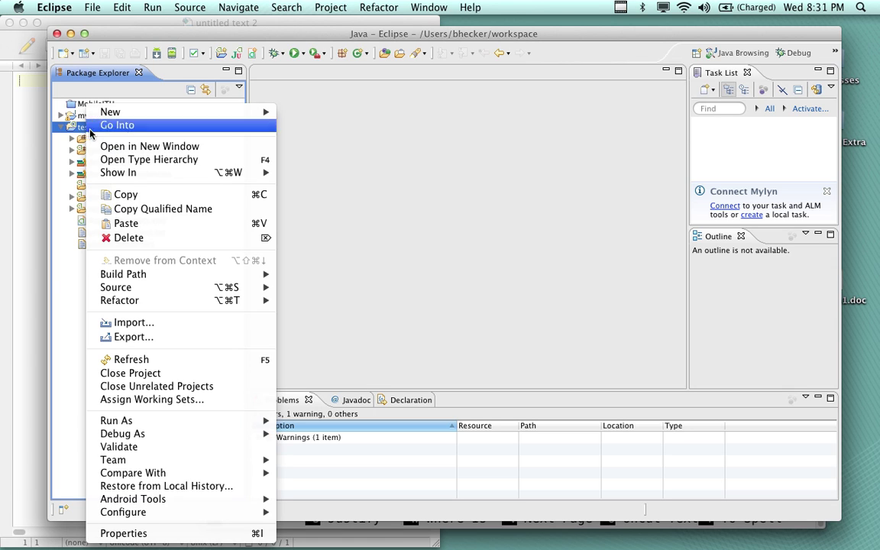
pyautogui.moveTo(165, 421)
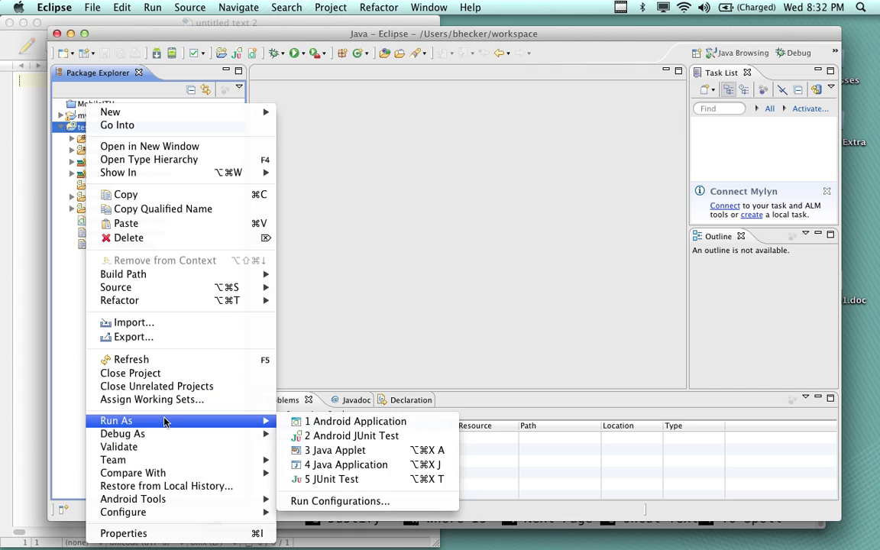
pyautogui.click(323, 502)
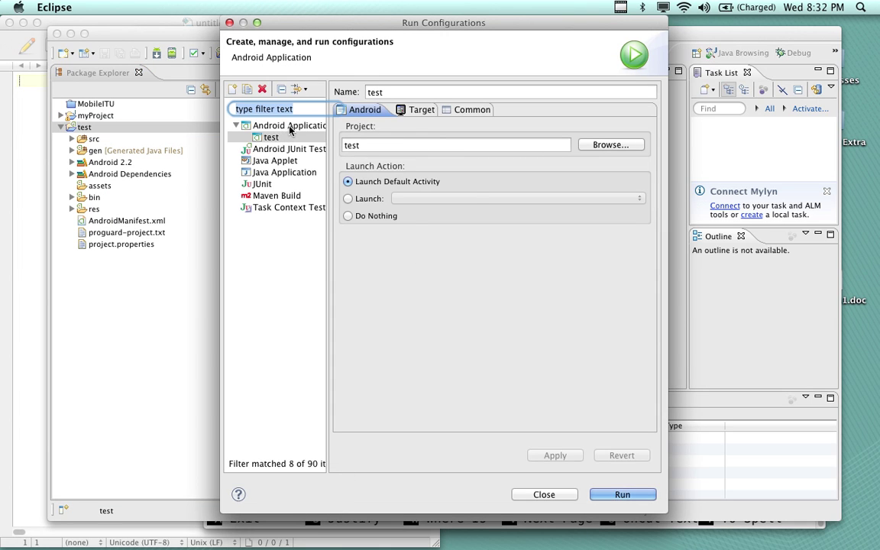
pyautogui.click(289, 127)
pyautogui.click(287, 138)
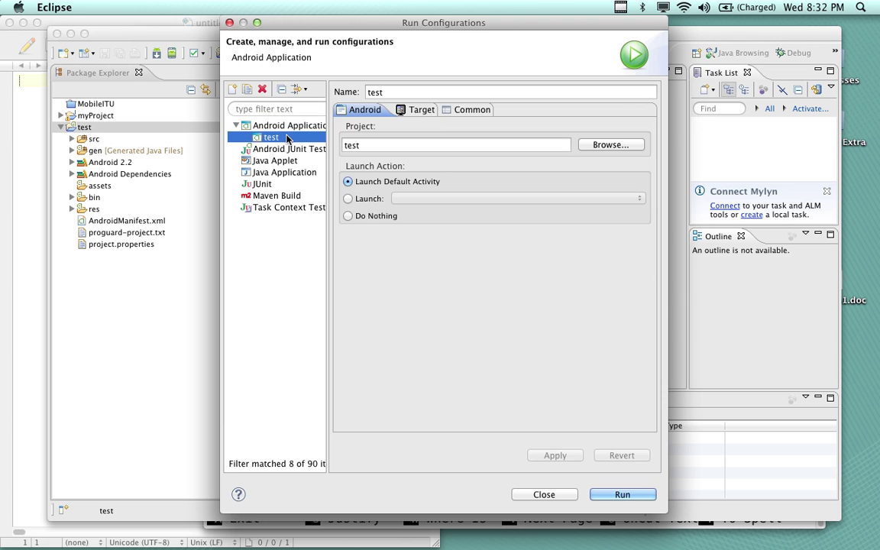
# Set the test configuration's deployment target selection to Manual, run it, and move the Android Device Chooser lower.
pyautogui.click(412, 110)
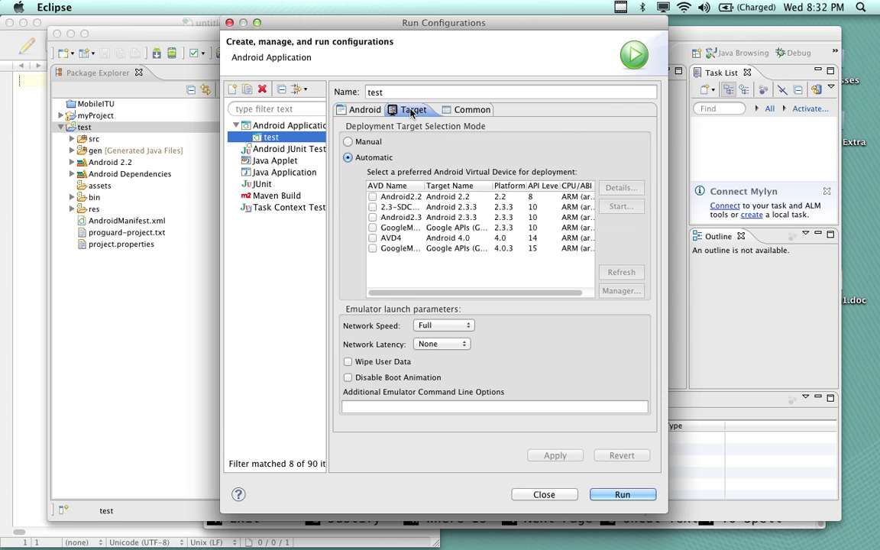
pyautogui.click(349, 143)
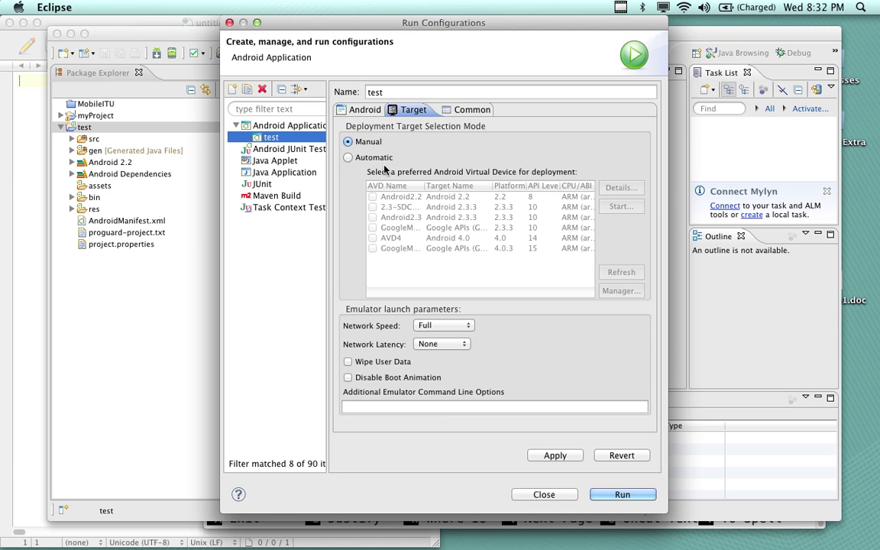
pyautogui.click(615, 495)
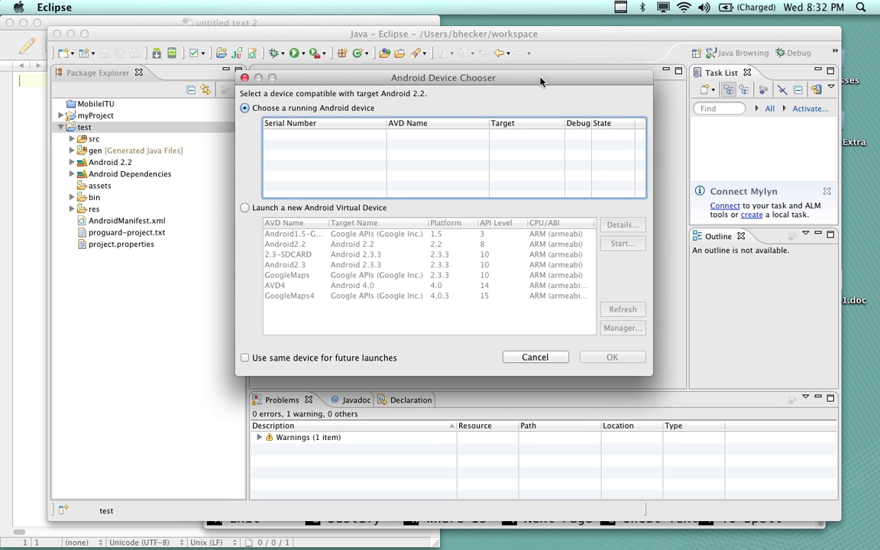
pyautogui.moveTo(536, 79); pyautogui.dragTo(597, 138)
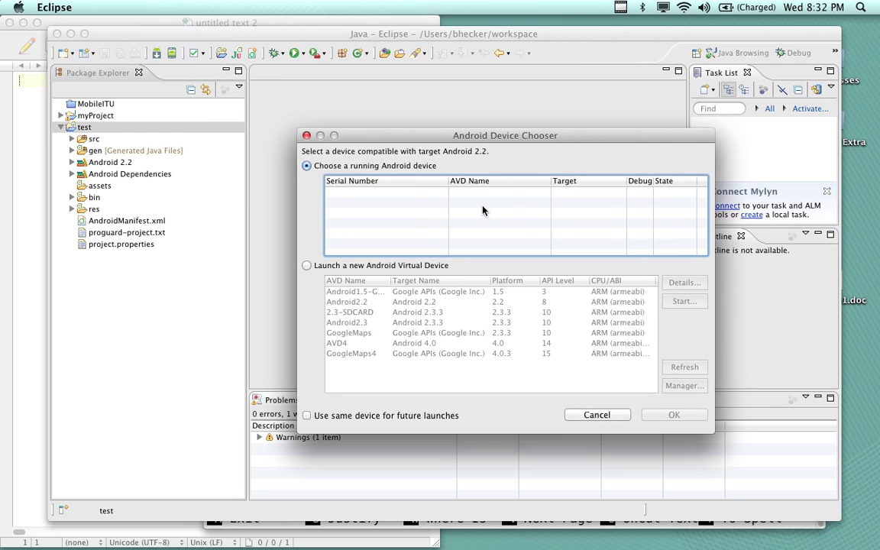
# Switch to Terminal, bring the platform-tools shell window forward and close it.
pyautogui.moveTo(481, 548)
pyautogui.click(497, 525)
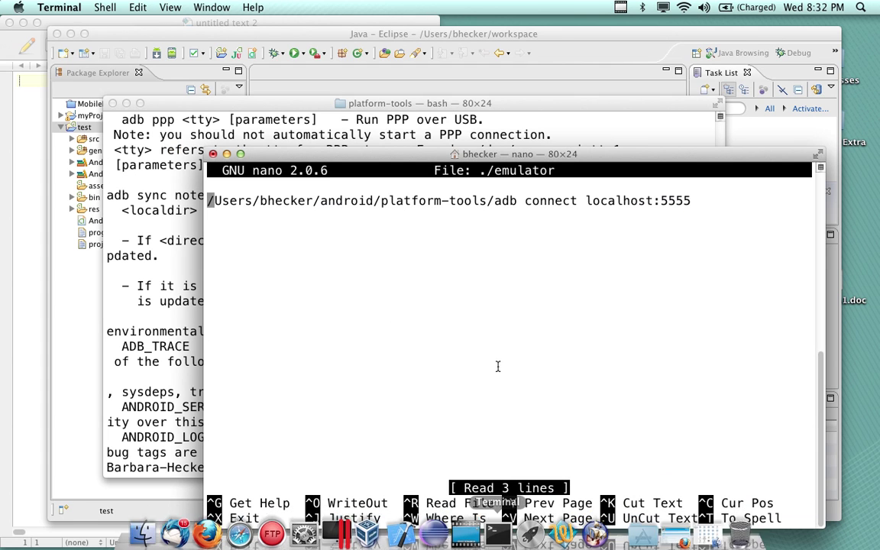
pyautogui.press('super+grave')
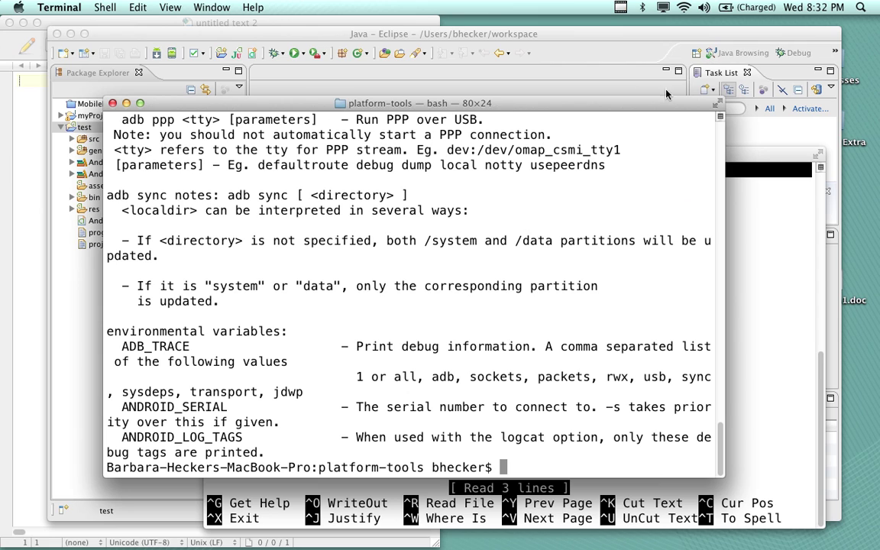
pyautogui.click(113, 103)
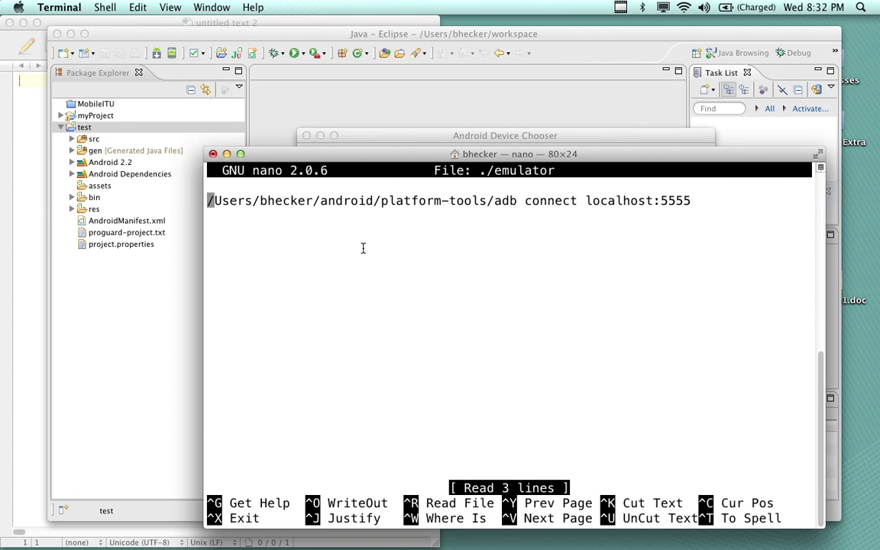
# Exit nano with the emulator script unchanged and run ./emulator at the shell prompt.
pyautogui.hotkey('ctrl', 'x')
pyautogui.write('./emulat')
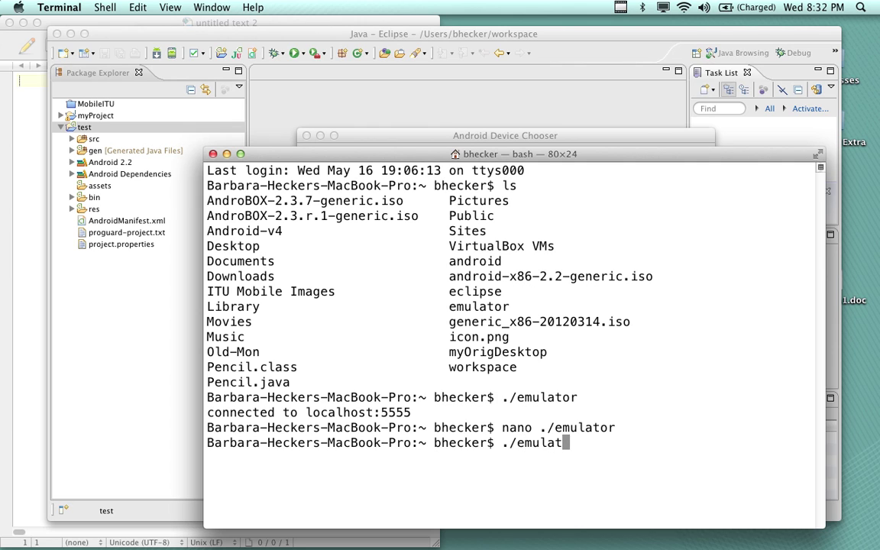
pyautogui.write('or')
pyautogui.press('Return')
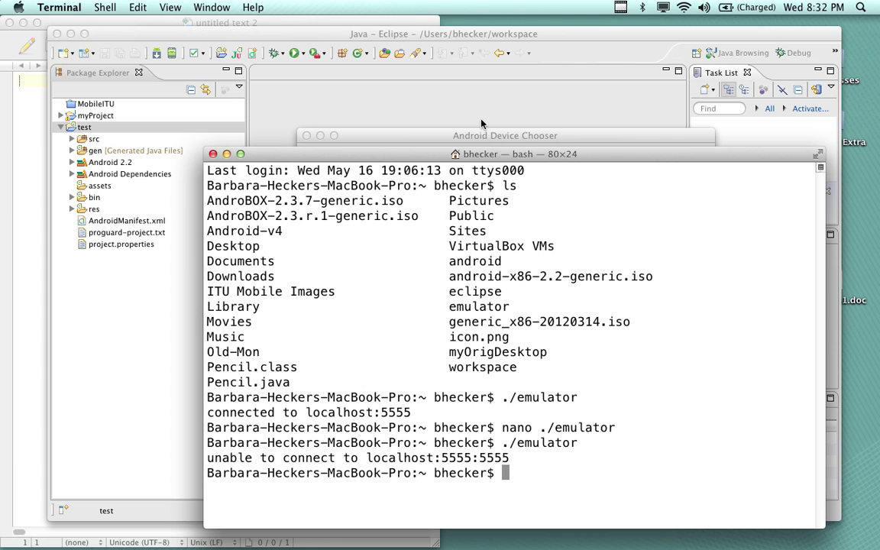
# Bring Eclipse's Android Device Chooser forward and raise it, then switch to VirtualBox and start the Android 2.2 machine.
pyautogui.moveTo(432, 152); pyautogui.dragTo(456, 67)
pyautogui.click(496, 169)
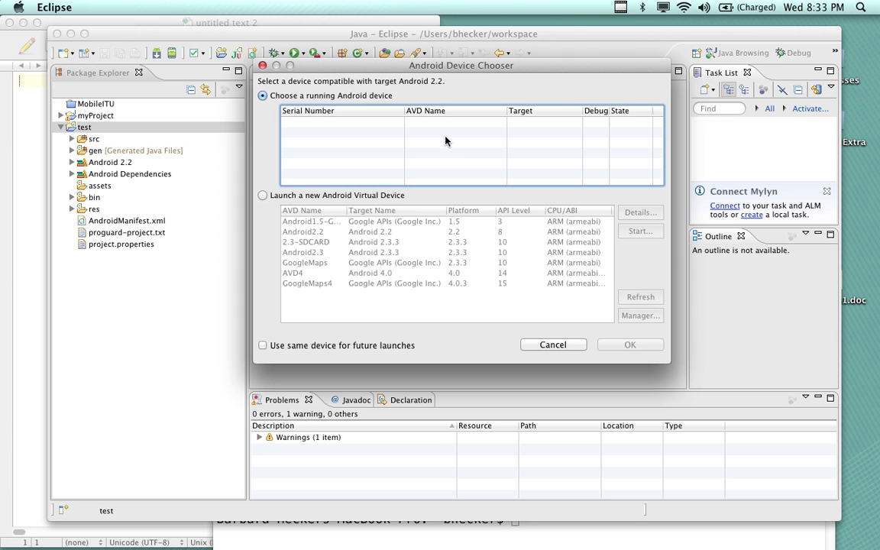
pyautogui.moveTo(498, 530)
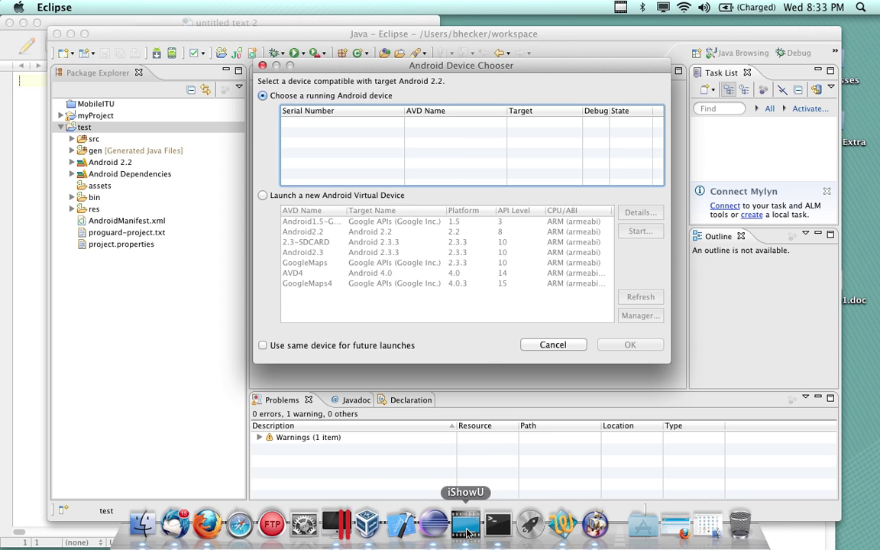
pyautogui.click(365, 525)
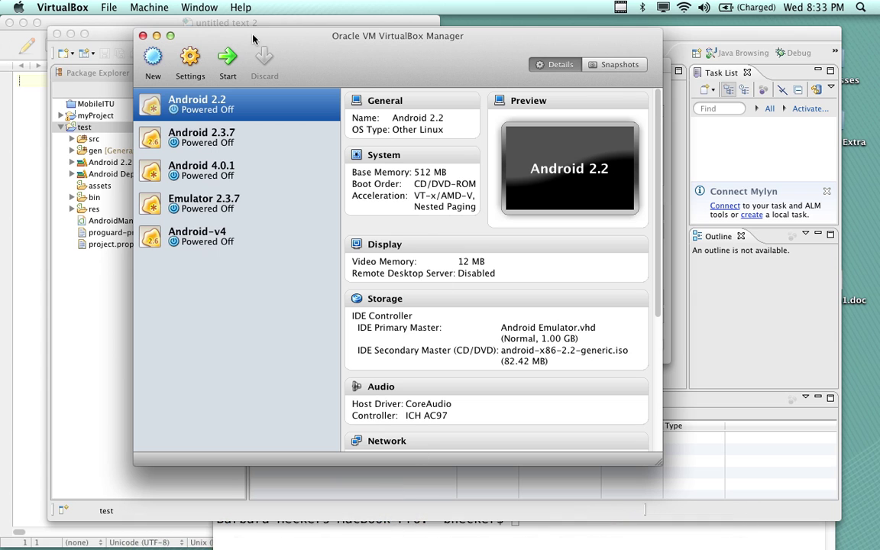
pyautogui.click(228, 58)
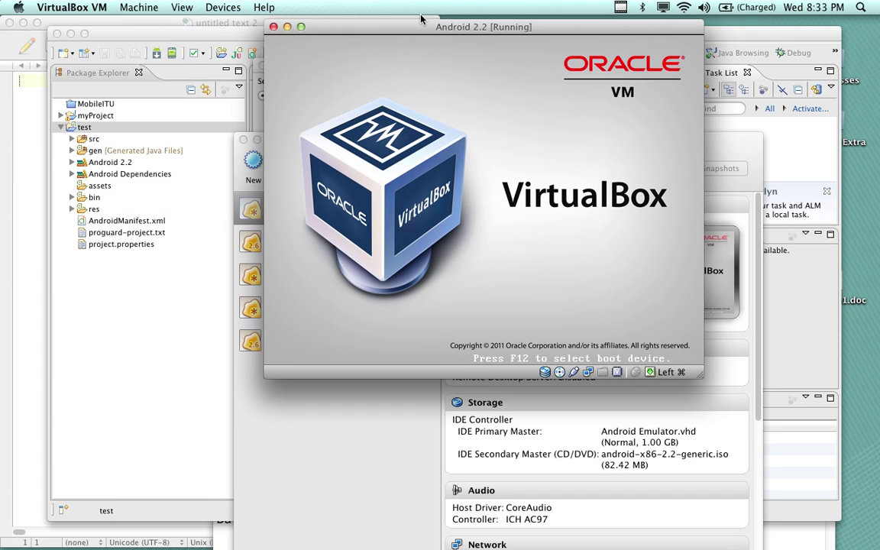
# Spread apart the Android 2.2 machine window and Eclipse's Android Device Chooser to reduce their overlap.
pyautogui.moveTo(420, 19); pyautogui.dragTo(534, 46)
pyautogui.click(313, 58)
pyautogui.moveTo(313, 58); pyautogui.dragTo(174, 43)
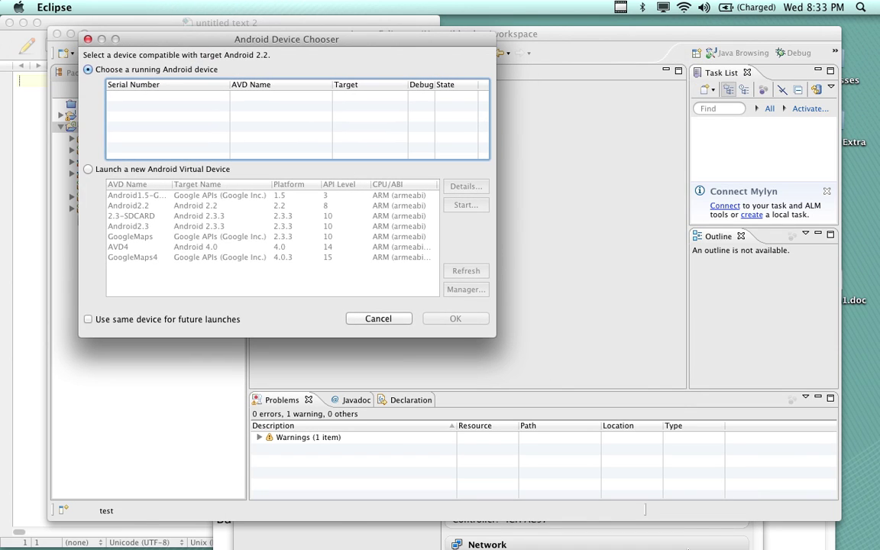
# Return to the Android 2.2 machine window and boot the Live CD in VESA mode.
pyautogui.moveTo(691, 545)
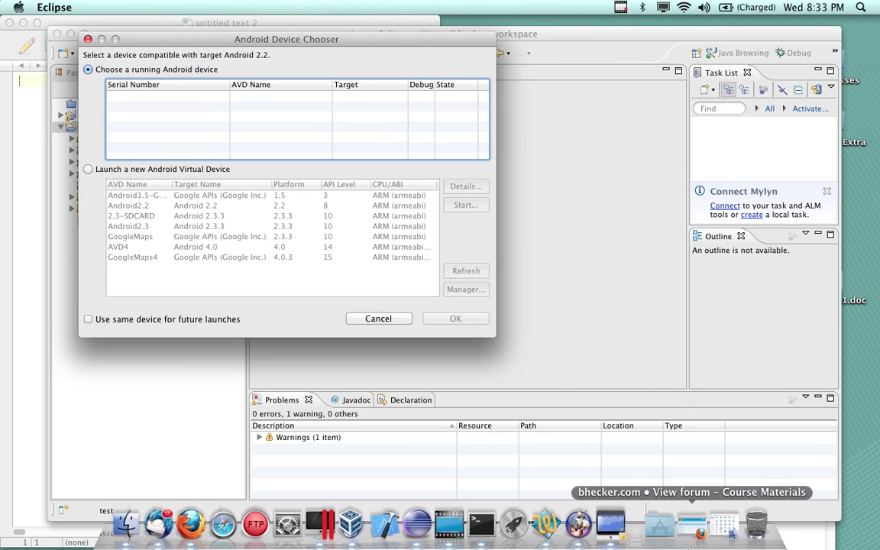
pyautogui.click(623, 529)
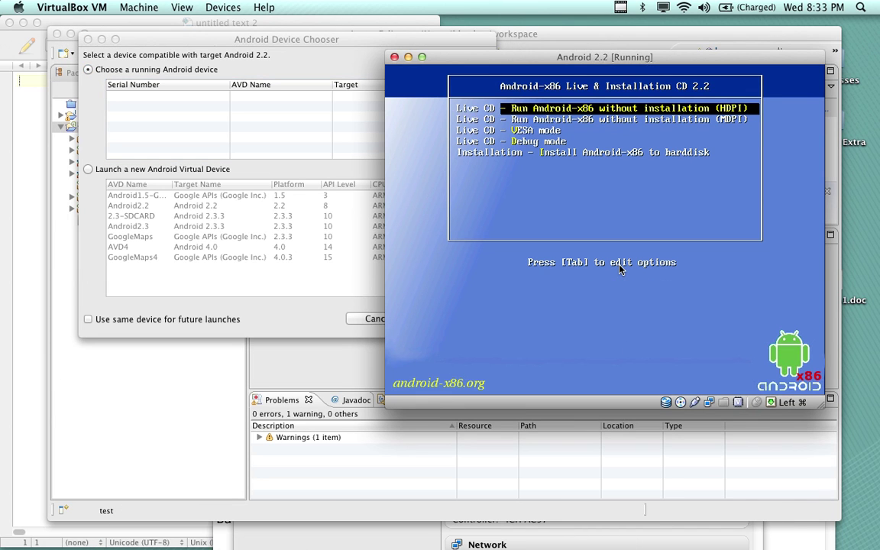
pyautogui.press('Down')
pyautogui.press('Down')
pyautogui.press('Return')
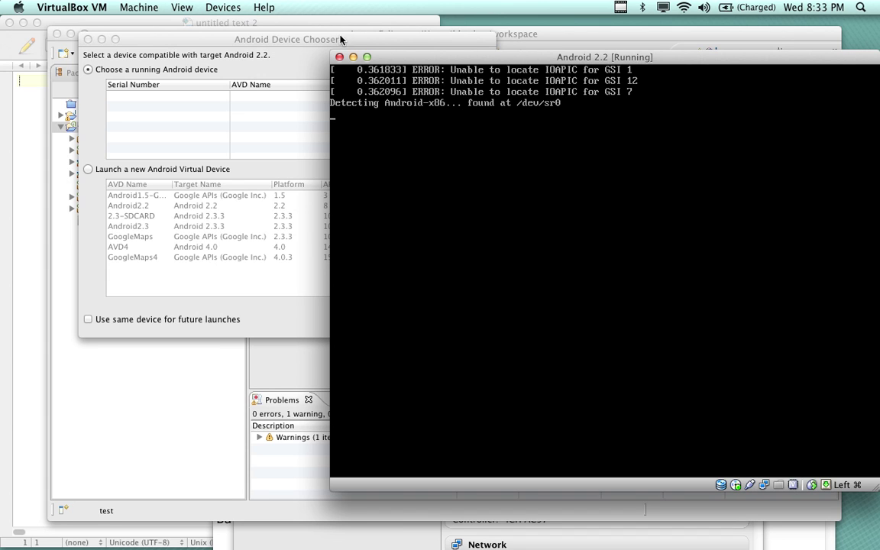
# Reposition the Android Device Chooser, try the Launch a new Android Virtual Device option, and reselect Choose a running Android device.
pyautogui.click(257, 36)
pyautogui.moveTo(278, 36); pyautogui.dragTo(264, 30)
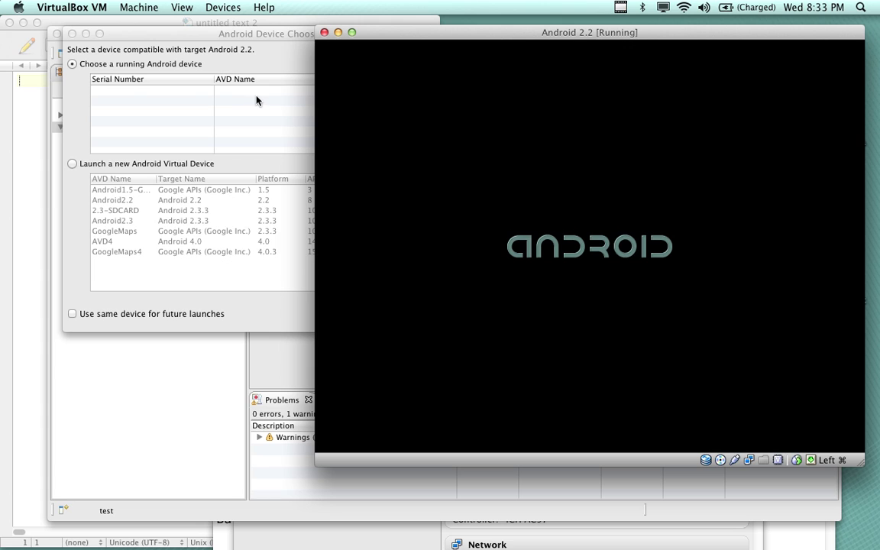
pyautogui.click(71, 164)
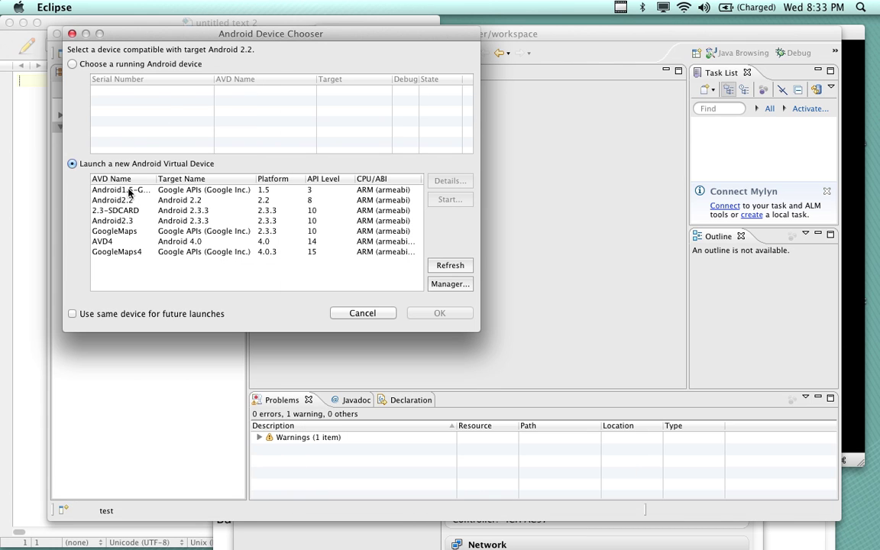
pyautogui.click(72, 65)
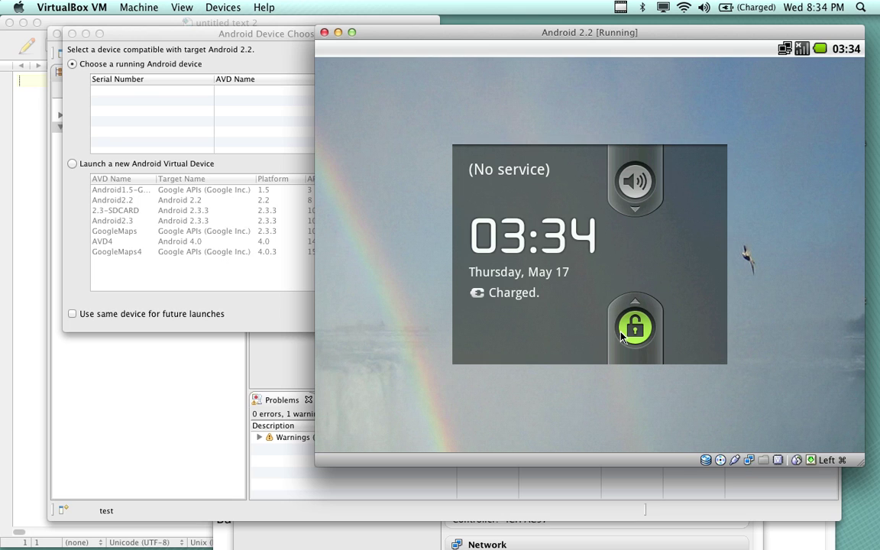
# Unlock the Android 2.2 home screen, then switch to Terminal and rerun ./emulator.
pyautogui.moveTo(634, 327); pyautogui.dragTo(628, 202)
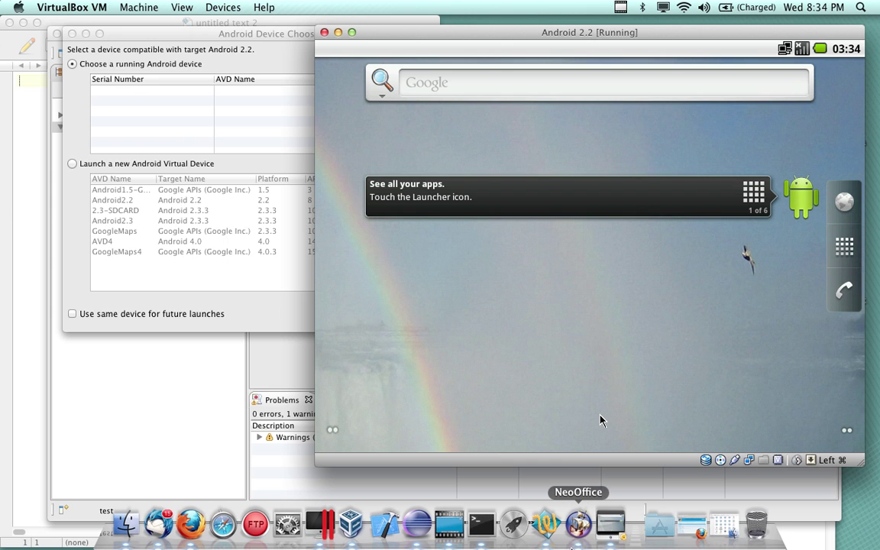
pyautogui.click(487, 527)
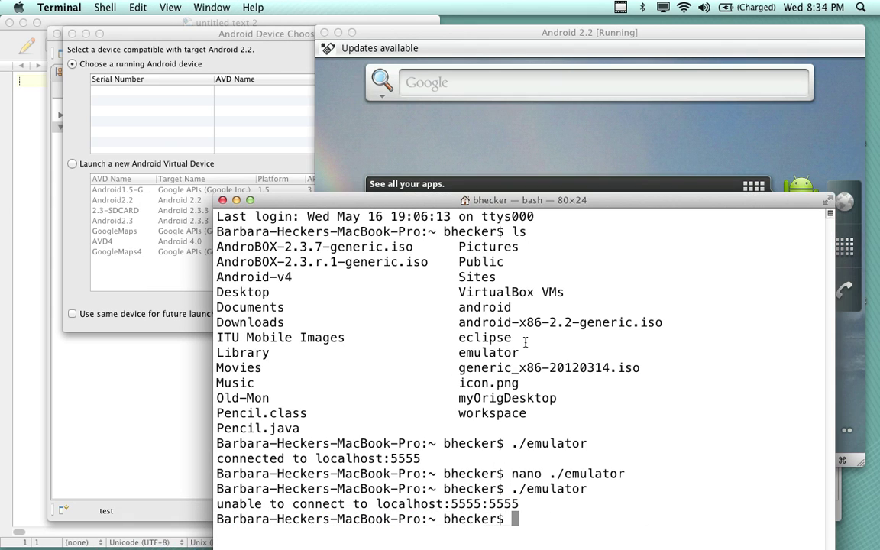
pyautogui.press('Up')
pyautogui.press('Return')
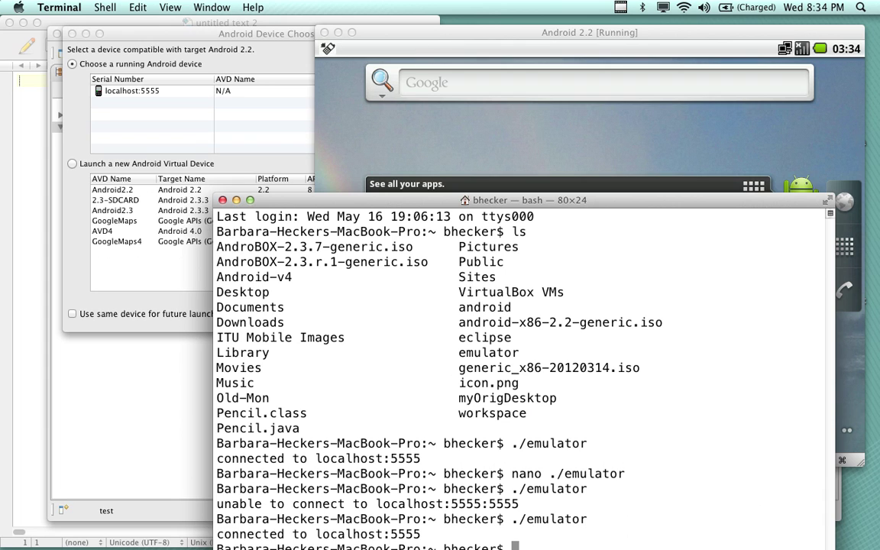
# Bring the Android Device Chooser into clear view and launch the test project on the running device localhost:5555.
pyautogui.click(264, 32)
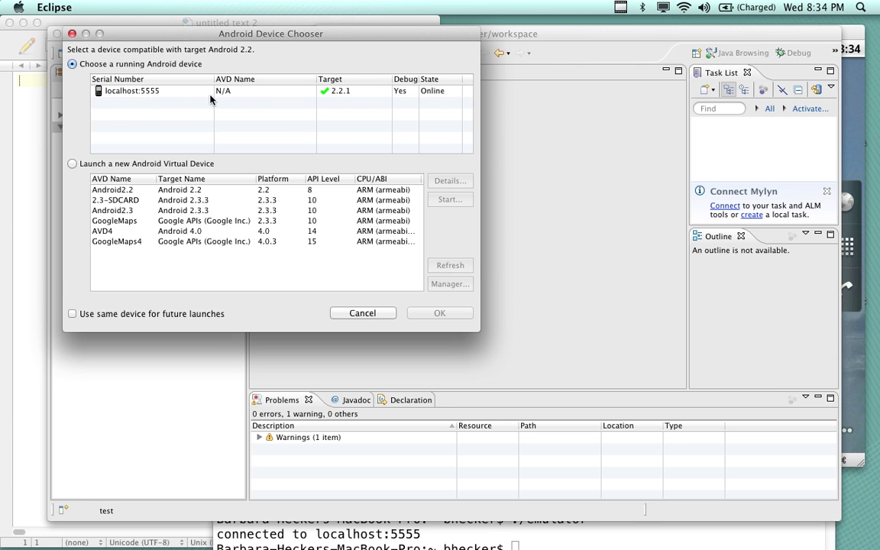
pyautogui.moveTo(243, 33); pyautogui.dragTo(297, 37)
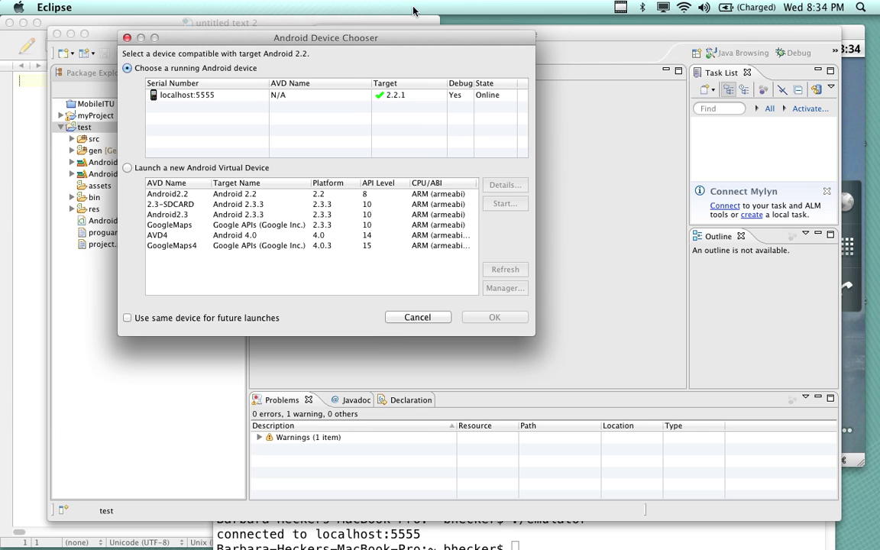
pyautogui.moveTo(407, 42); pyautogui.dragTo(405, 50)
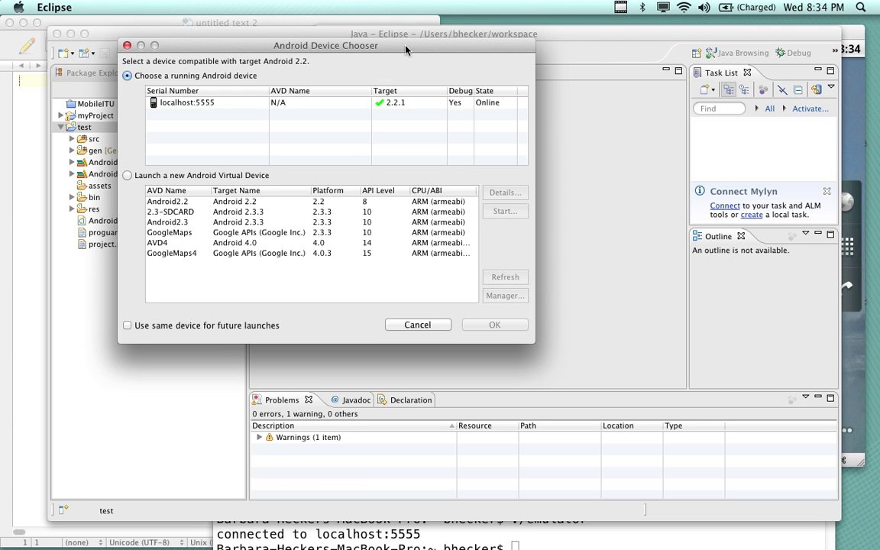
pyautogui.click(321, 103)
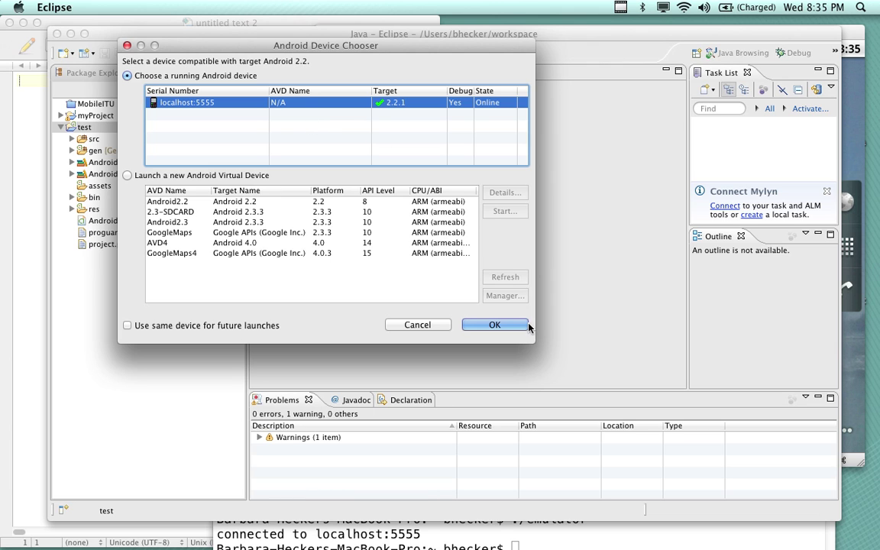
pyautogui.click(493, 327)
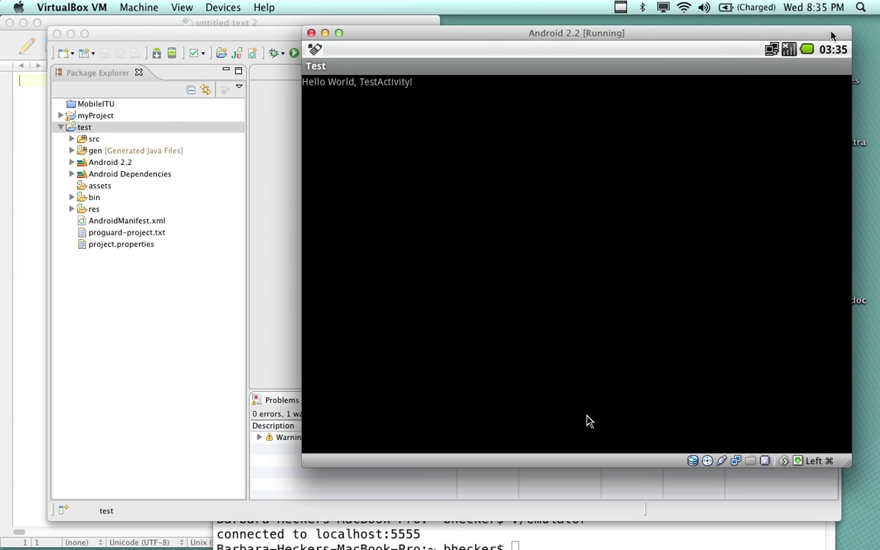
# Move the running Android 2.2 machine window over the Eclipse workbench, leaving the Package Explorer uncovered.
pyautogui.moveTo(833, 35); pyautogui.dragTo(719, 37)
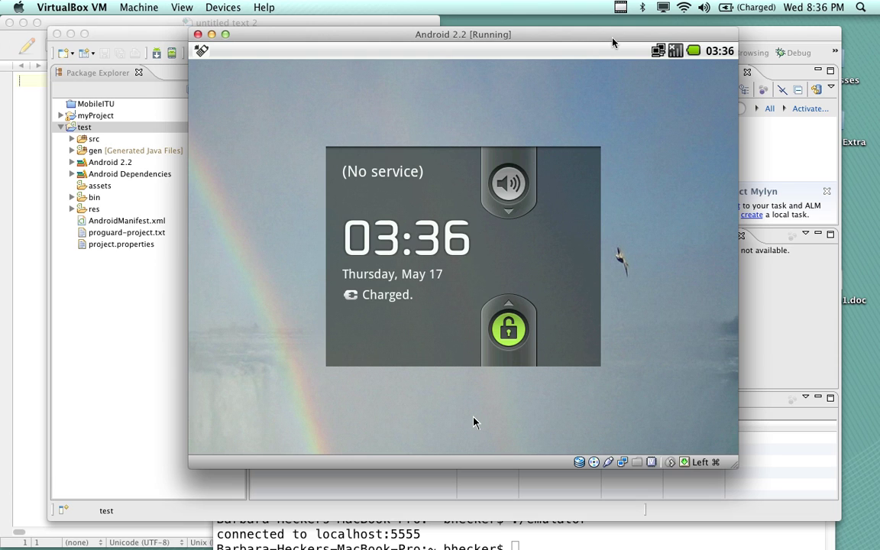
pyautogui.moveTo(611, 42); pyautogui.dragTo(632, 62)
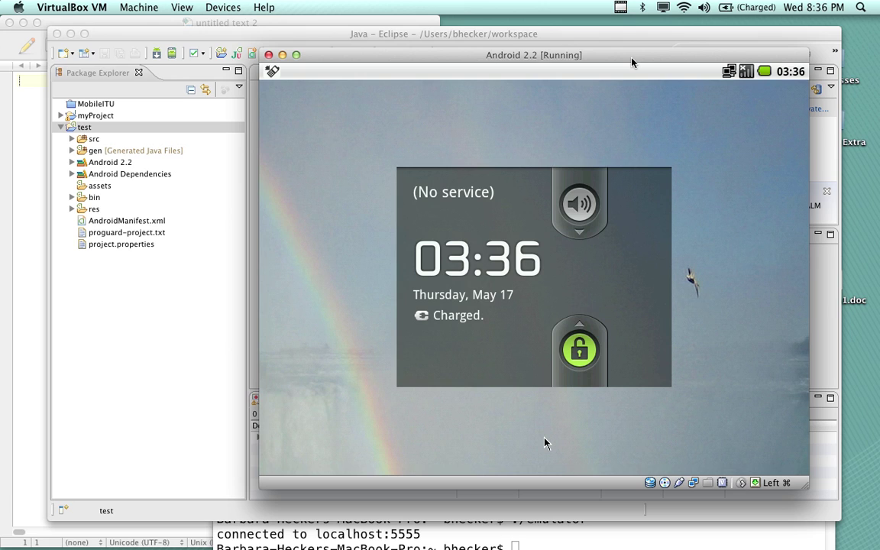